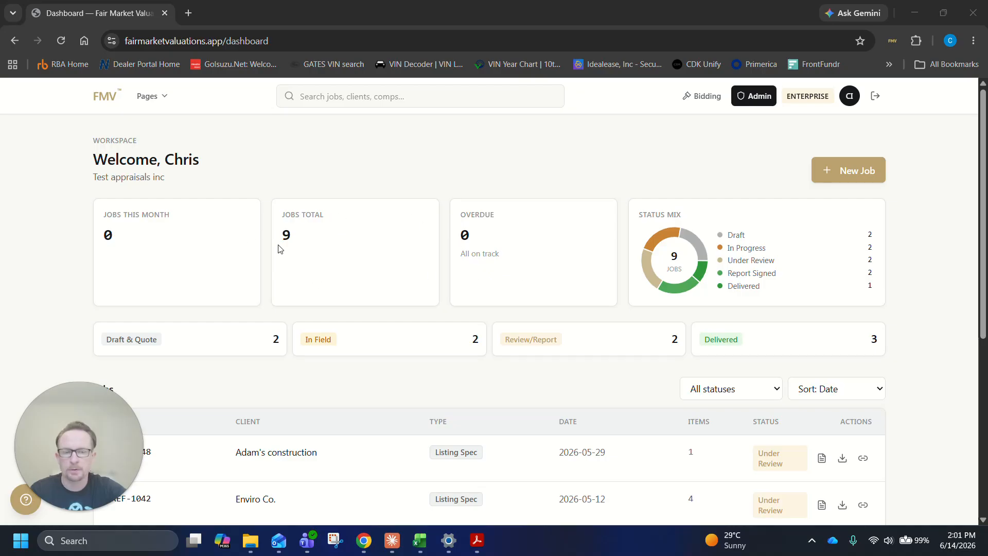
Look through the dashboard's job statistics and the full jobs list
scroll(401, 258, down, 3)
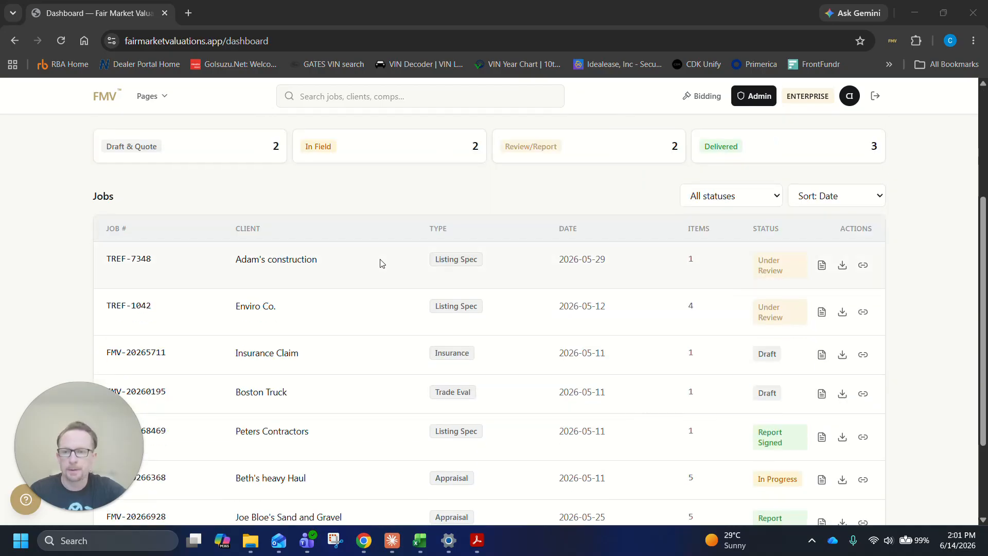
scroll(381, 263, down, 2)
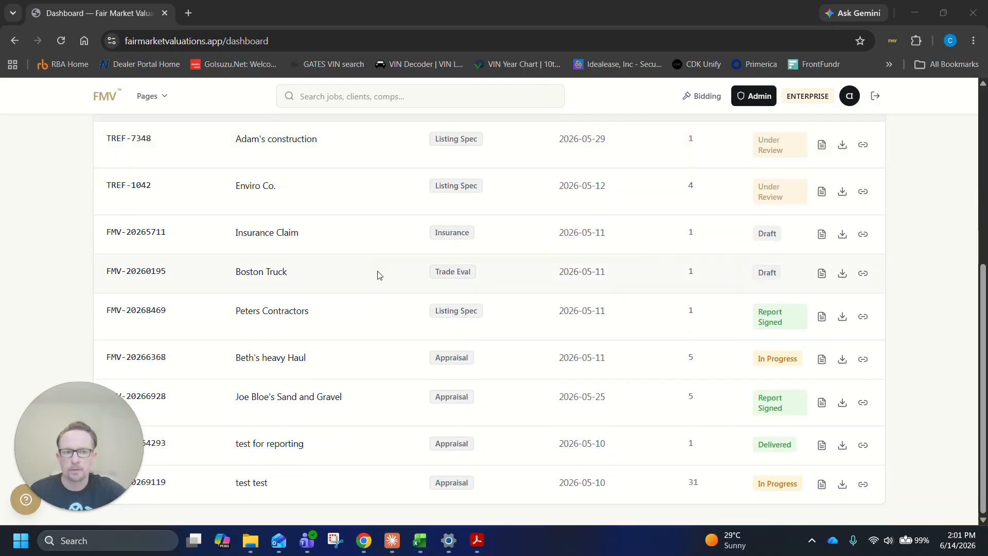
scroll(386, 369, up, 5)
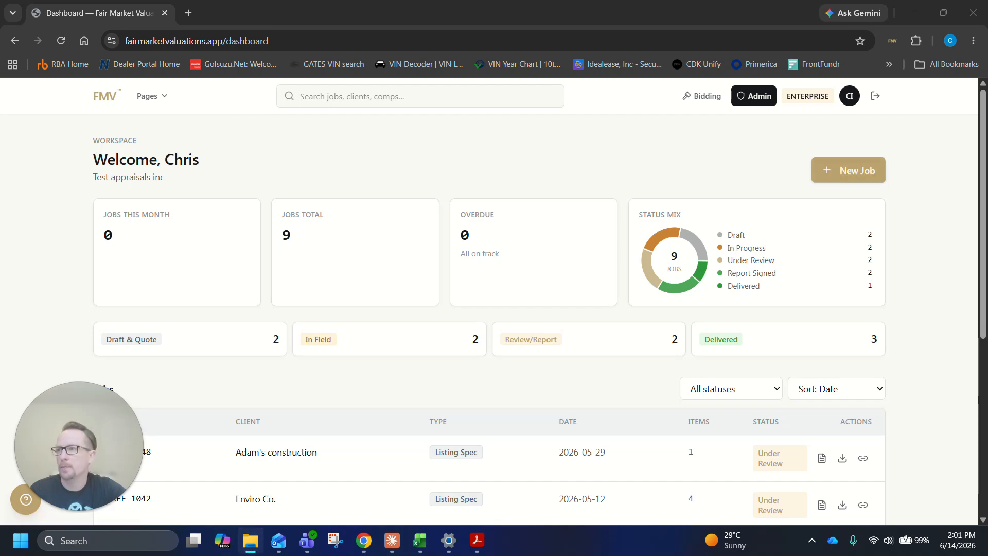
Switch to the Bedrock Aggregates equipment list PDF in Acrobat and read its equipment table and notes
click(477, 541)
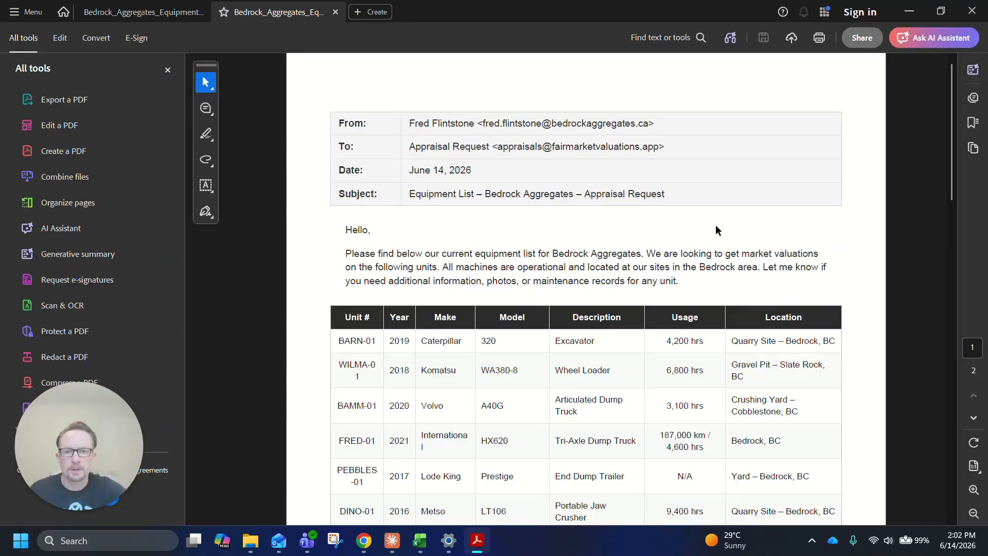
scroll(715, 225, down, 4)
scroll(710, 225, down, 9)
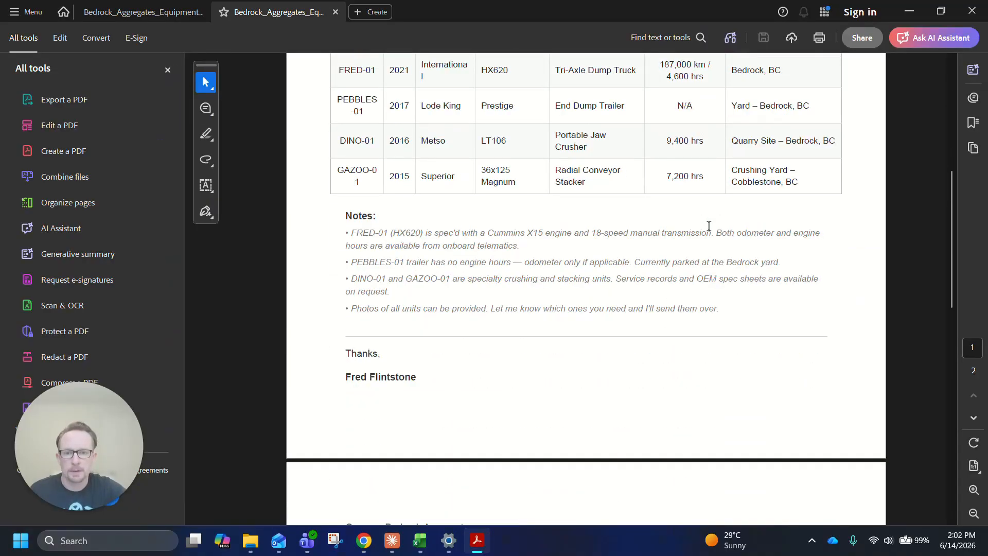
scroll(704, 256, up, 4)
scroll(703, 256, up, 8)
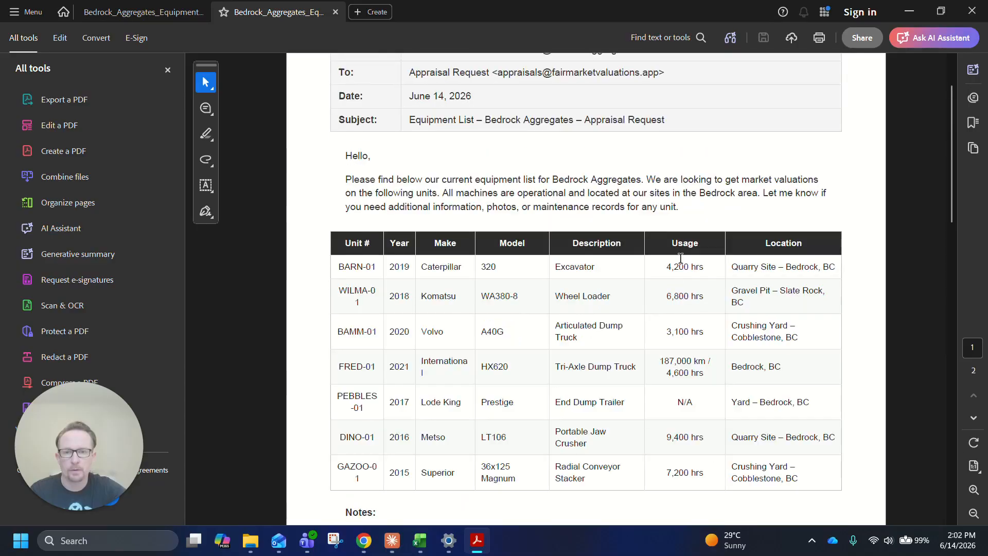
scroll(685, 232, down, 1)
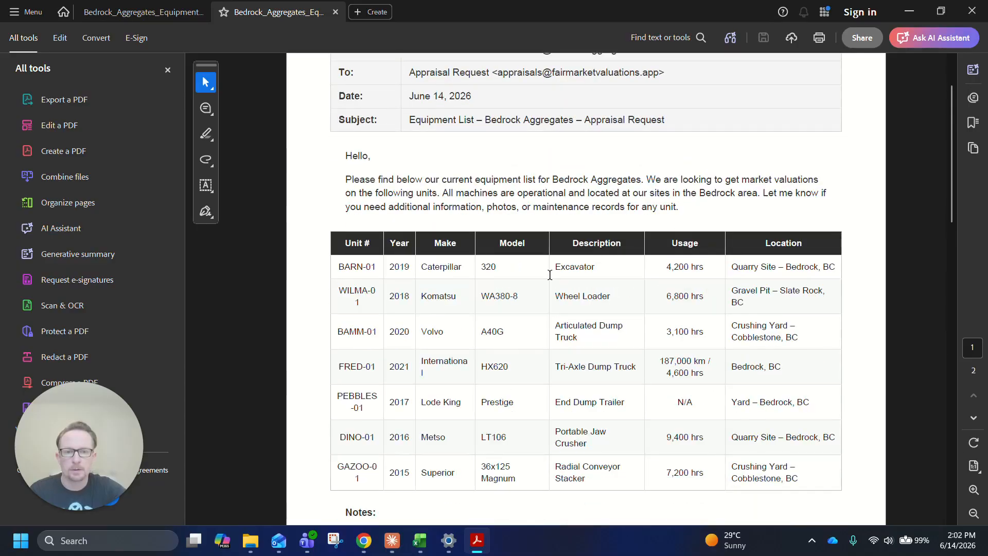
scroll(550, 275, down, 1)
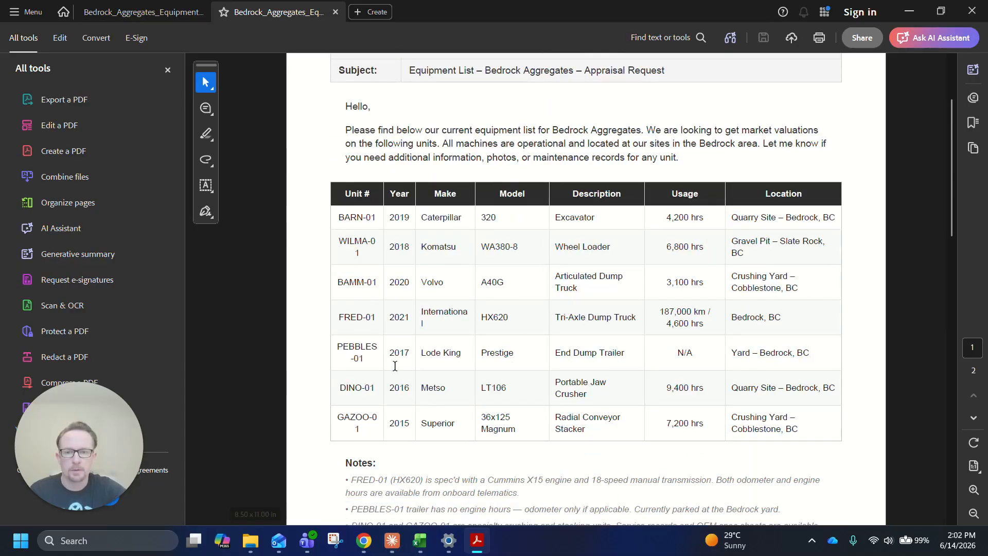
drag(600, 11, 0, 309)
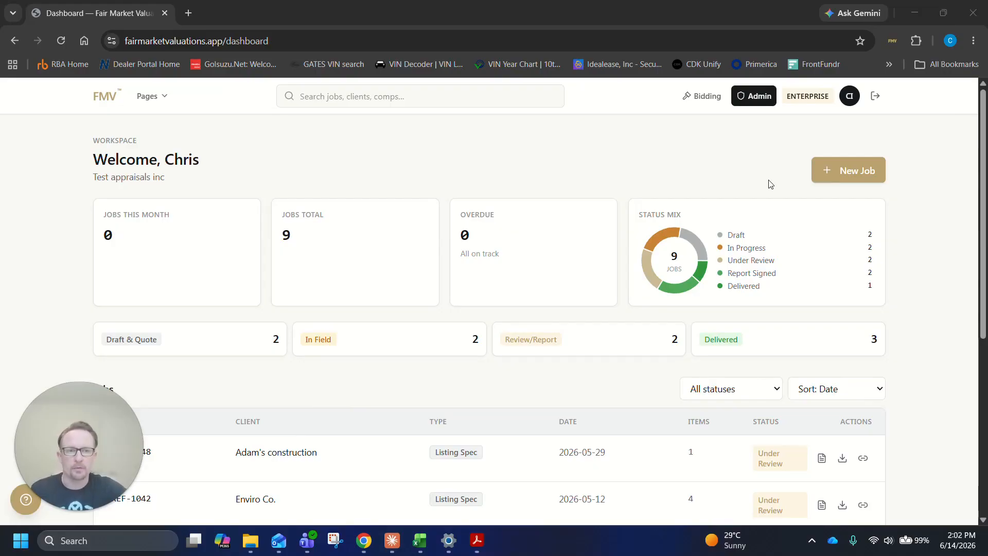
Start a new job on the Fair Market Valuations dashboard and enter "Bedrock Aggregates" as the client
click(845, 172)
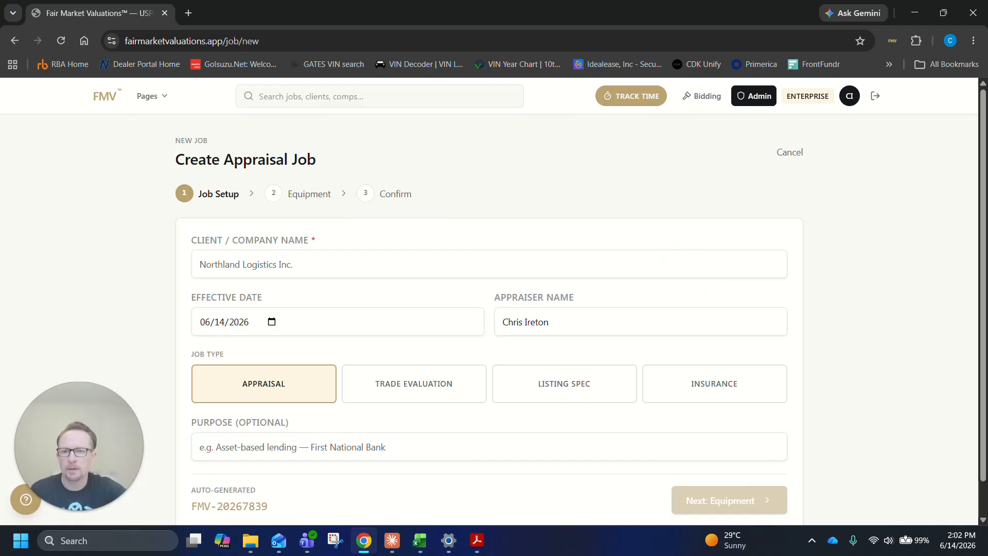
scroll(339, 232, down, 1)
click(340, 228)
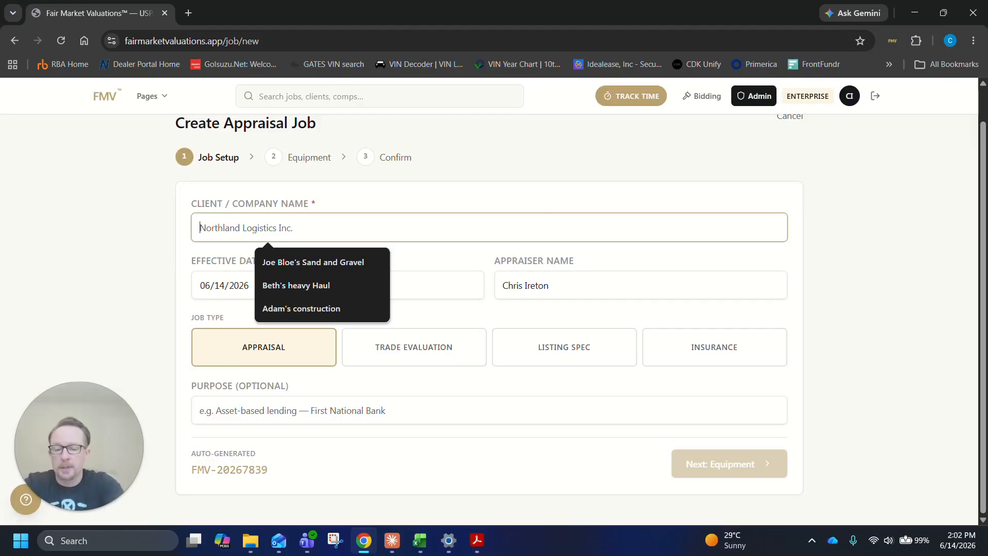
text(Bed)
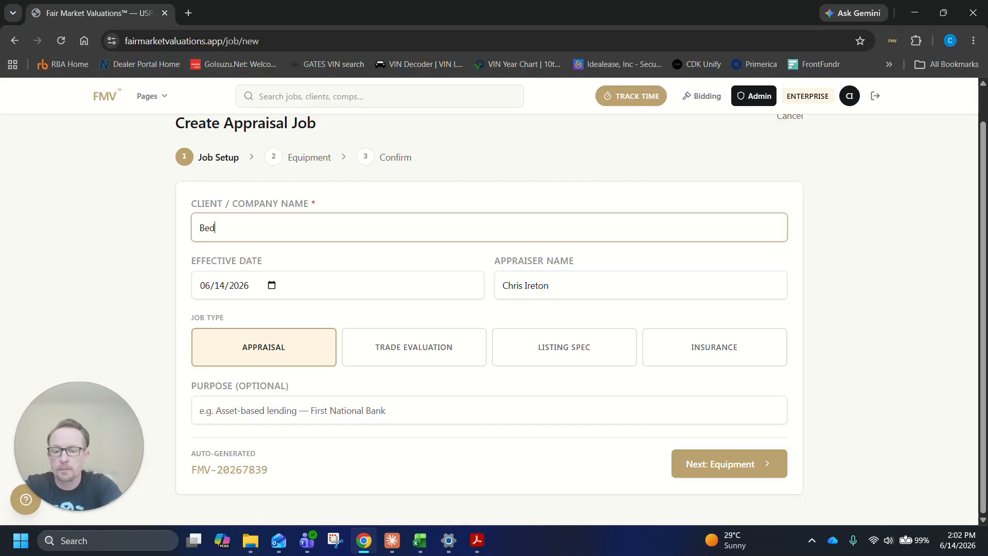
text(rock A)
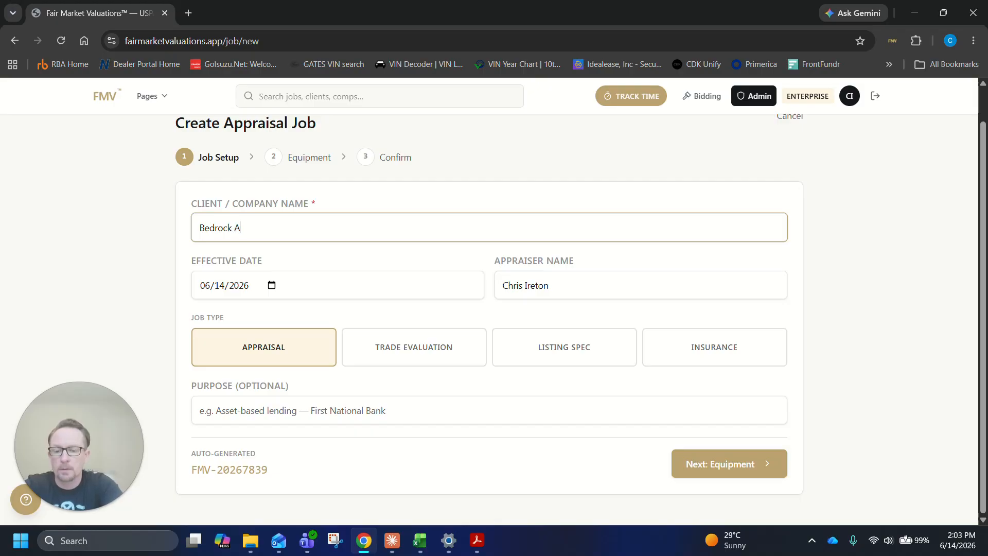
text(gge)
text(regates)
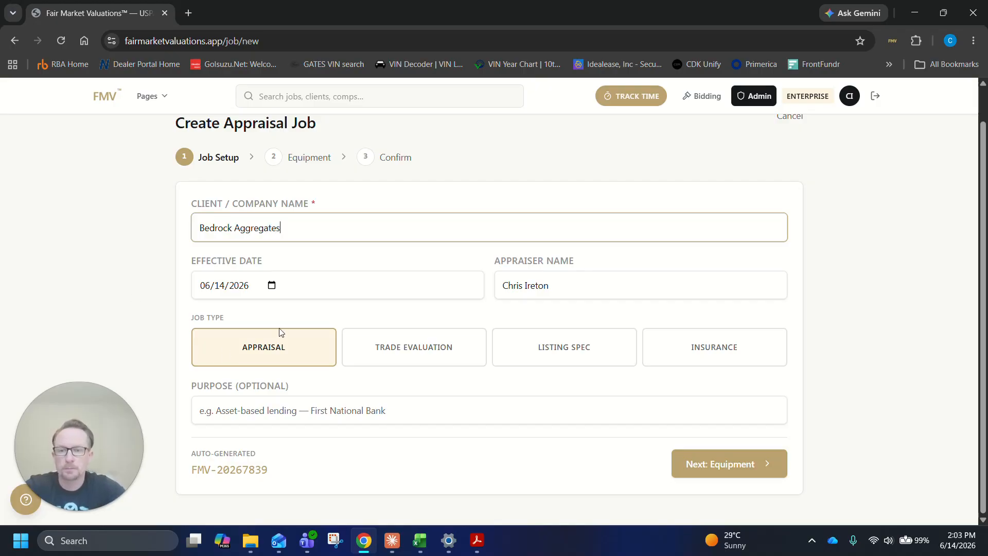
Set the effective date to 06/17/2026 and the purpose to "Lending", and proceed to the equipment stage
click(272, 285)
click(262, 393)
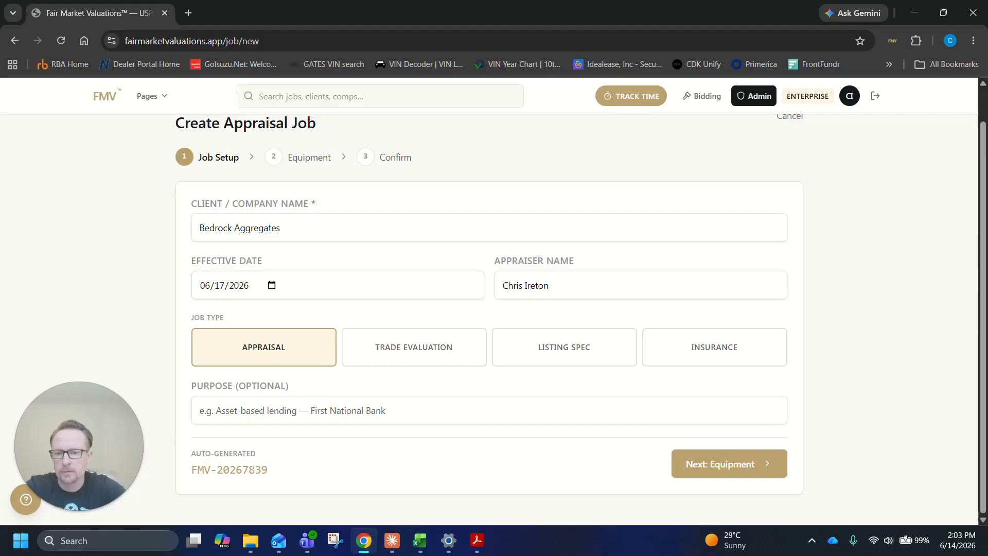
click(251, 411)
text(Len)
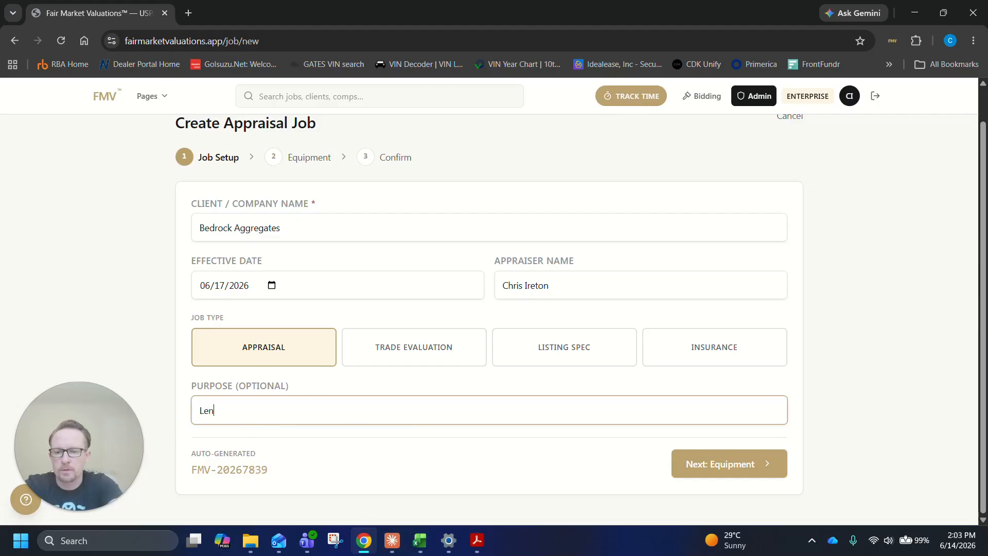
text(ding)
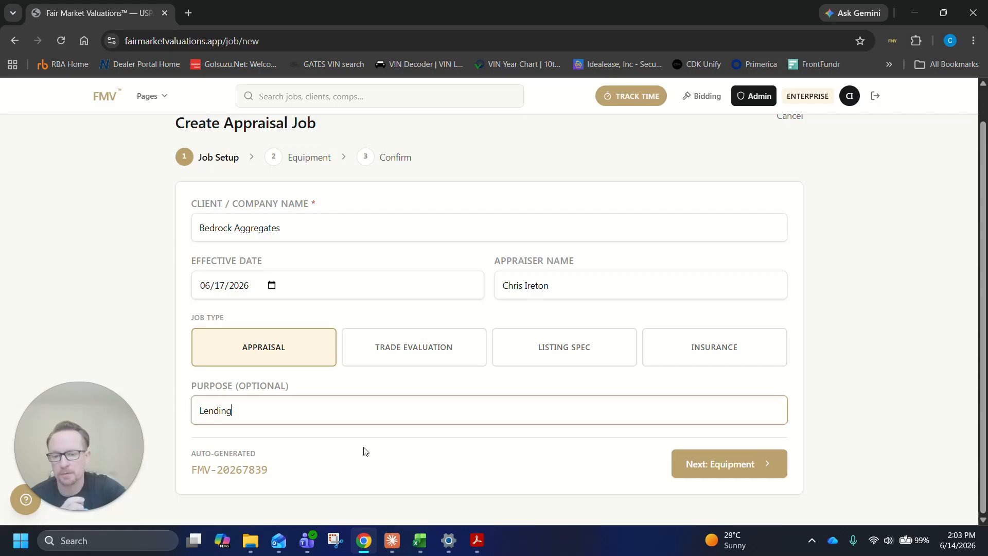
click(736, 463)
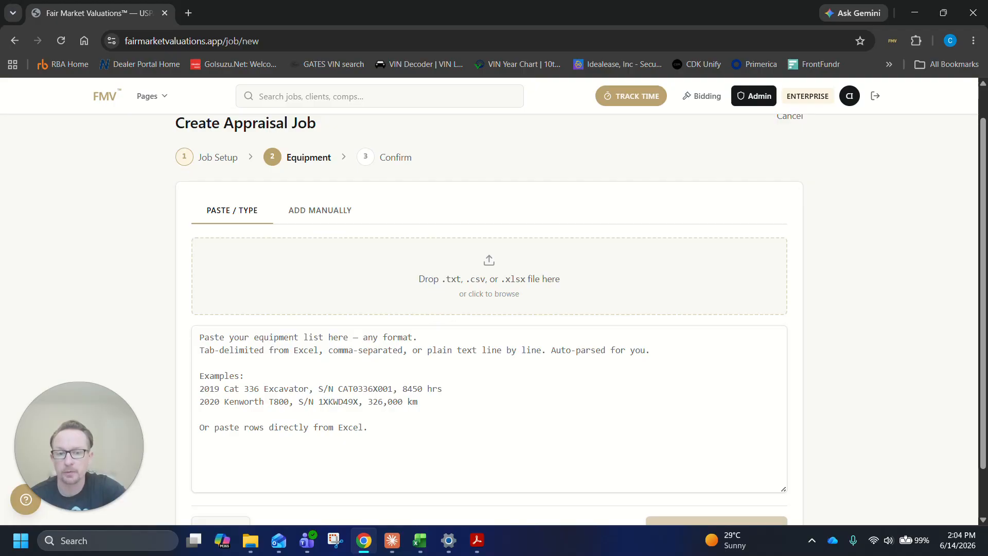
Bring the Bedrock Aggregates equipment list into the job and parse it into items for review
scroll(860, 291, down, 1)
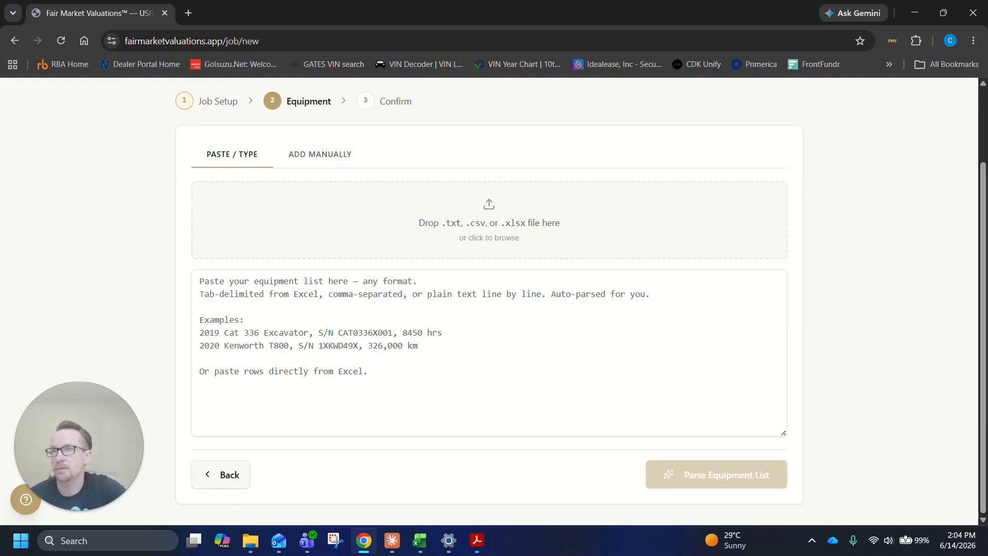
drag(1, 247, 407, 226)
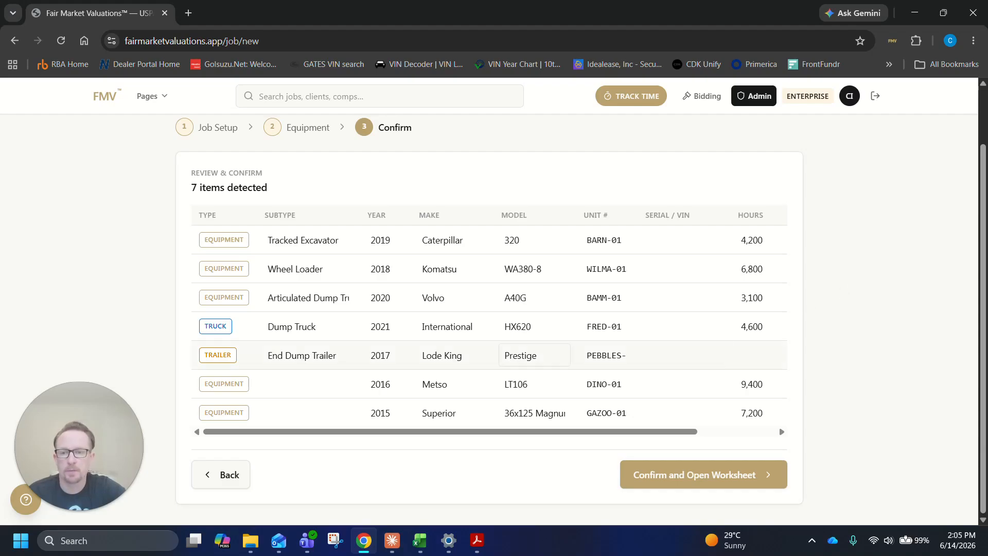
scroll(449, 352, up, 2)
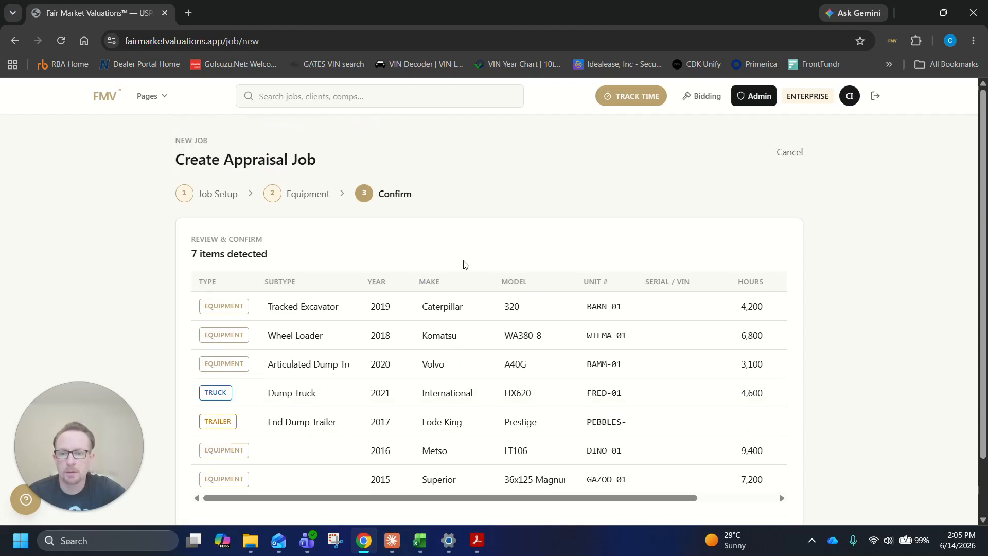
Fill in the missing subtypes: "Jaw Crusher" for the Metso LT106 and "Radial Stacking Conveyor" for the Superior 36x125 Magnum
scroll(463, 264, down, 2)
click(308, 384)
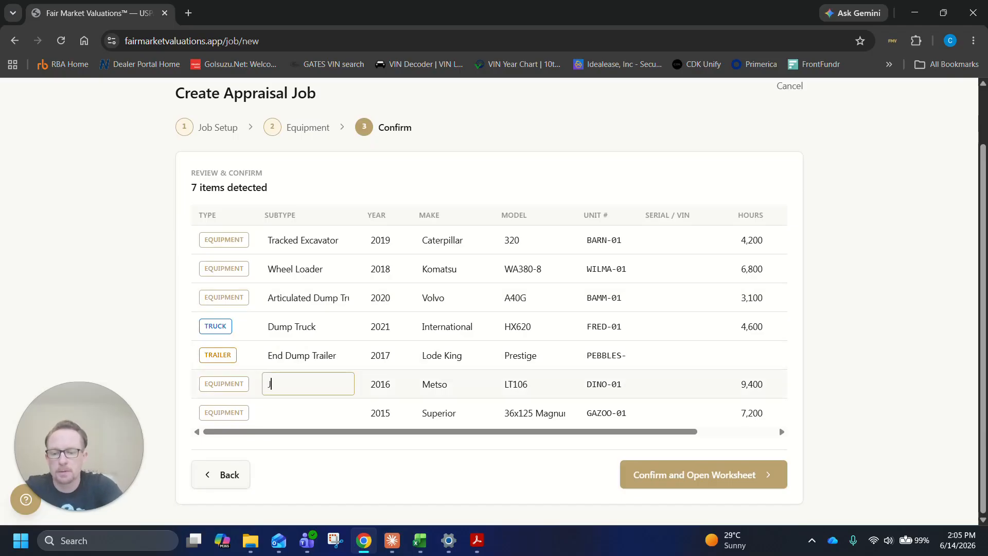
text(Jaw Crusher)
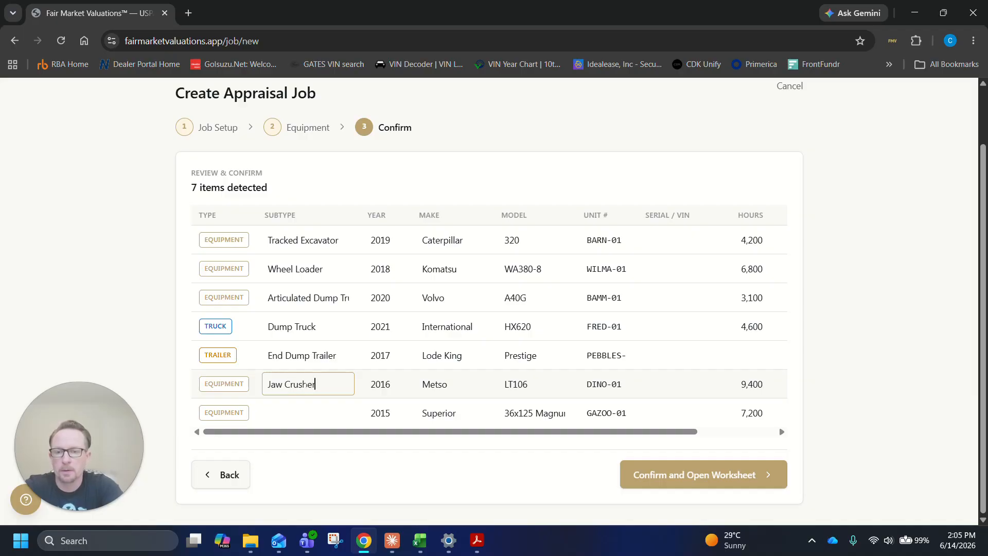
click(308, 413)
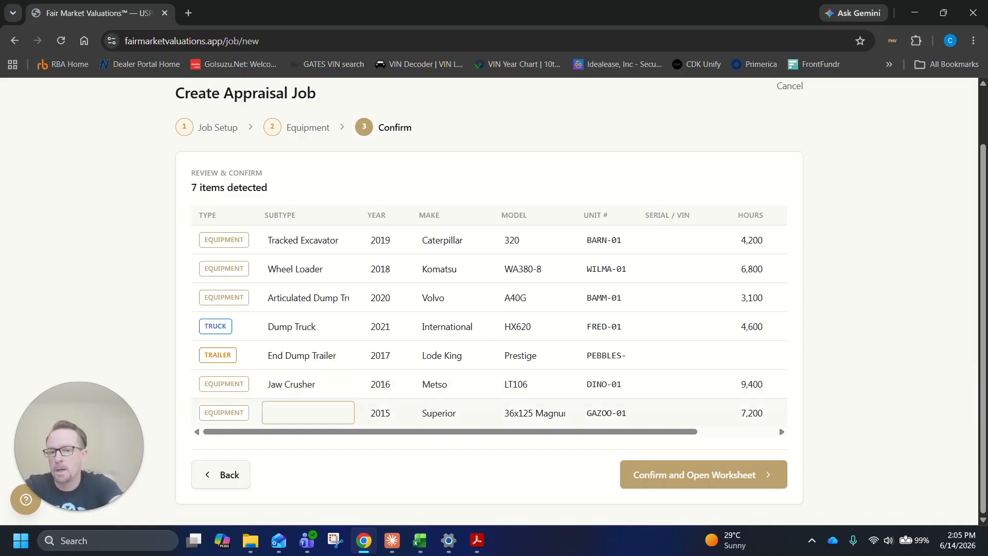
text(Radial Stacking Conv)
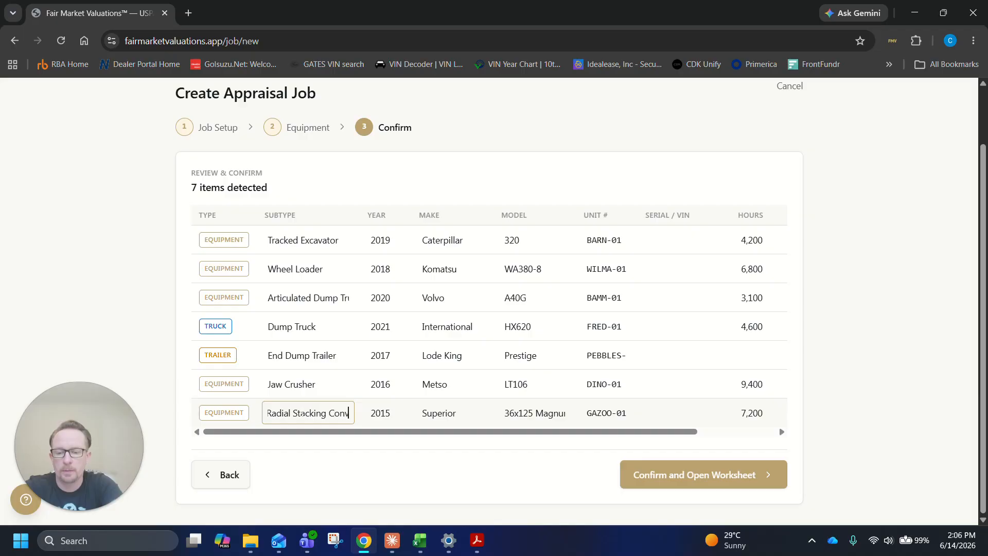
text(eyor)
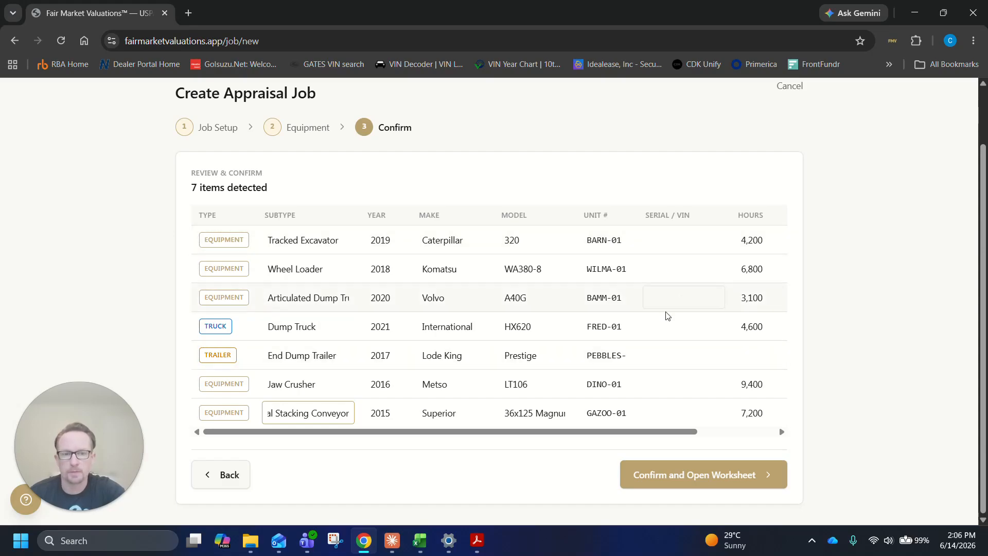
Check the equipment table and notes in the Acrobat PDF again, and return to the appraisal job in the browser
click(477, 541)
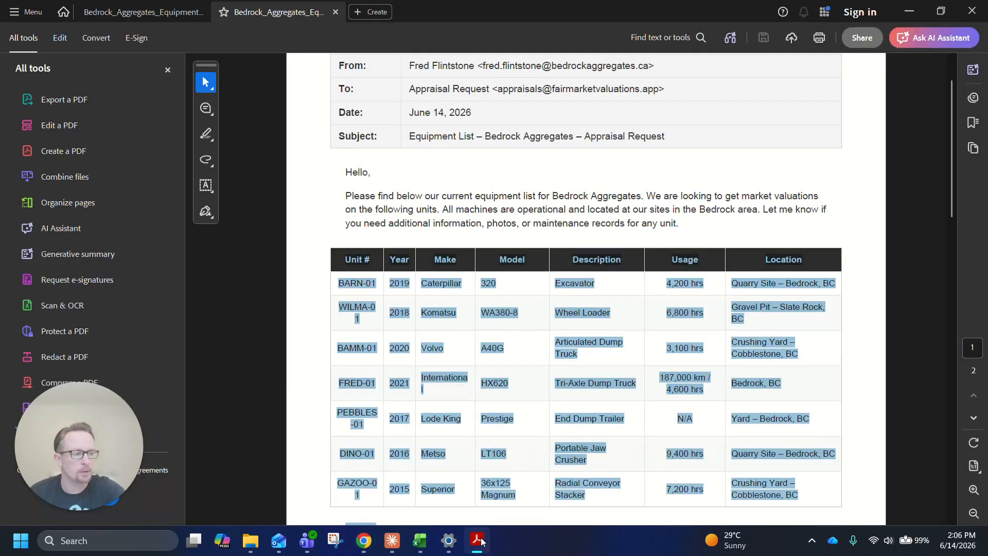
scroll(545, 283, down, 5)
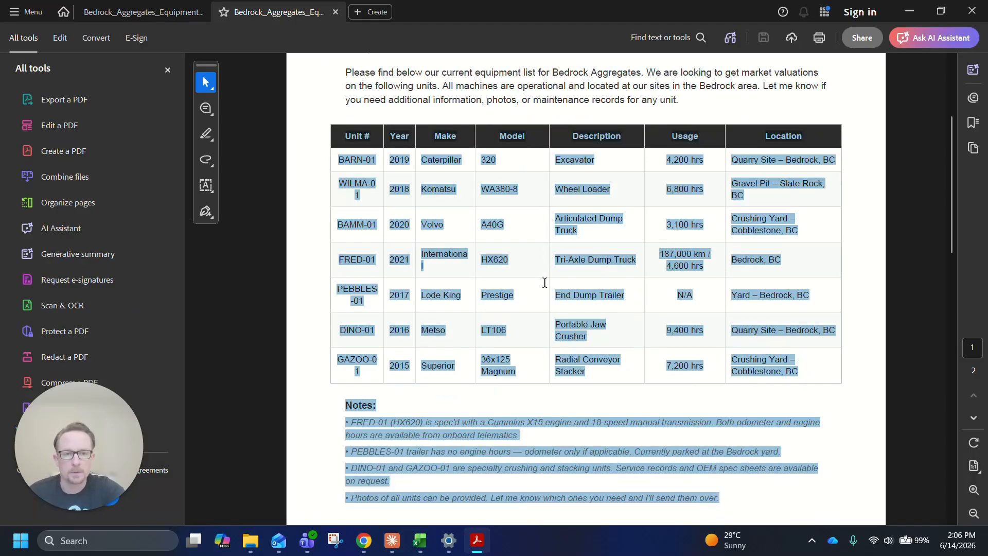
scroll(622, 338, up, 6)
scroll(622, 338, down, 3)
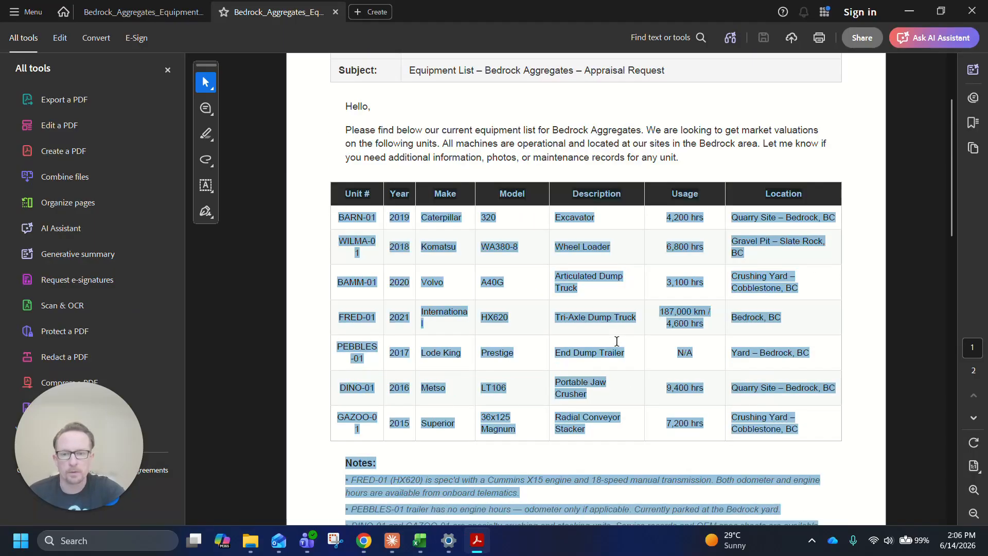
click(914, 10)
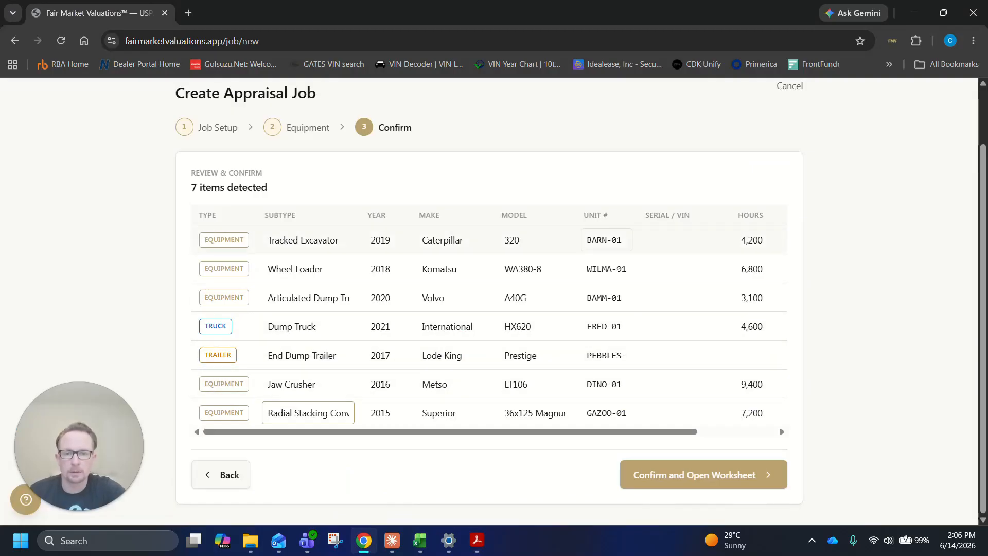
Check the remaining hours and kilometre data of the parsed items, and confirm them to open the job's worksheet
drag(673, 431, 800, 452)
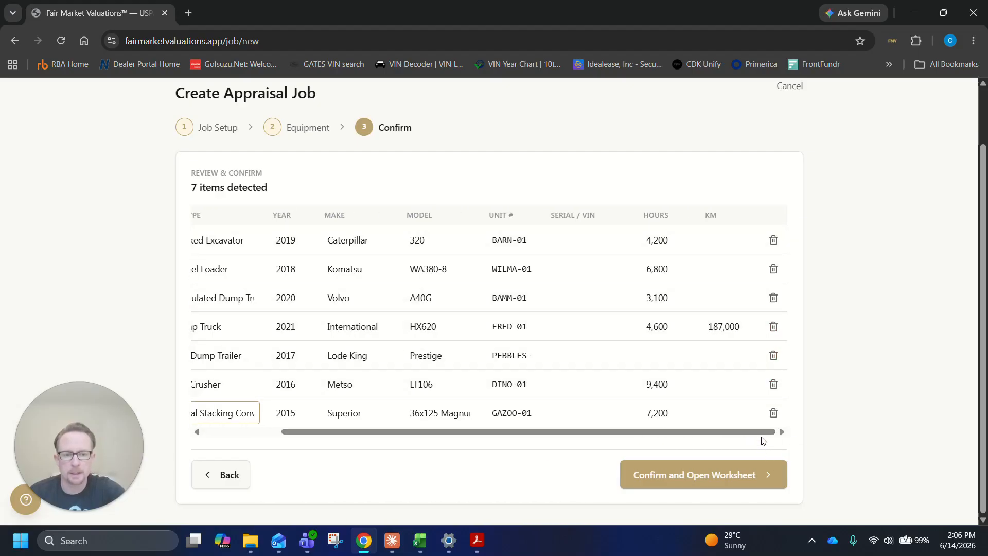
scroll(711, 378, left, 2)
click(679, 476)
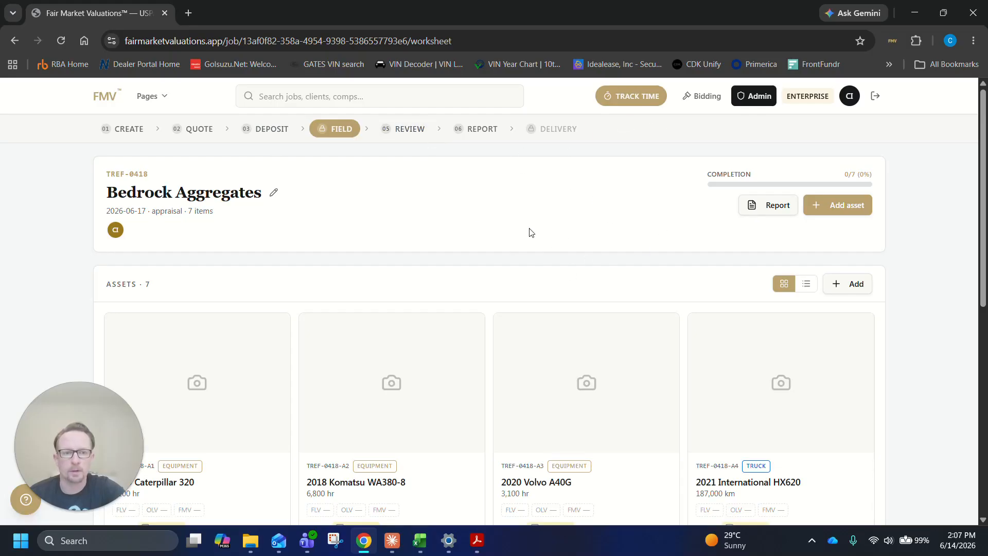
Look over the asset cards, quote builder and activity sections of the Bedrock Aggregates worksheet
scroll(532, 235, down, 4)
scroll(529, 231, down, 4)
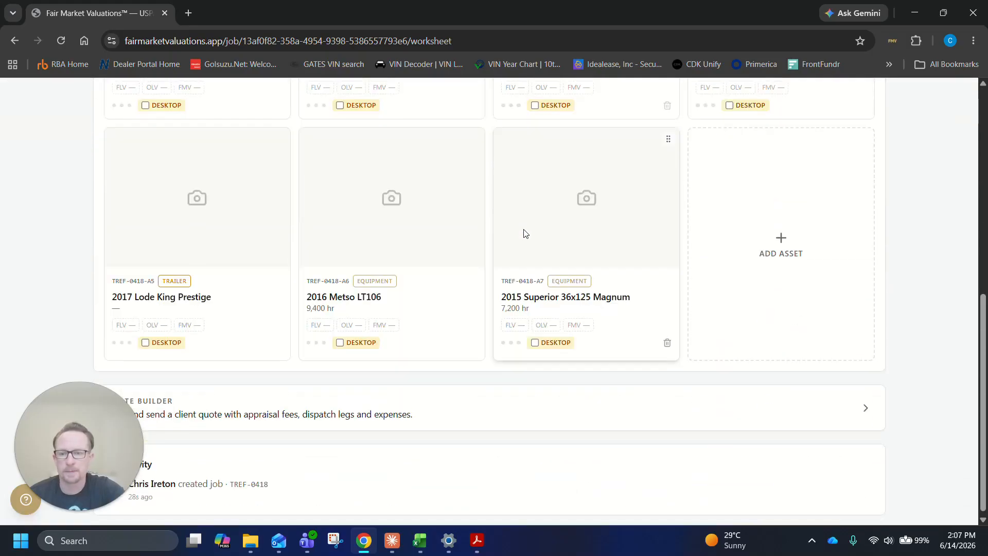
scroll(858, 347, up, 1)
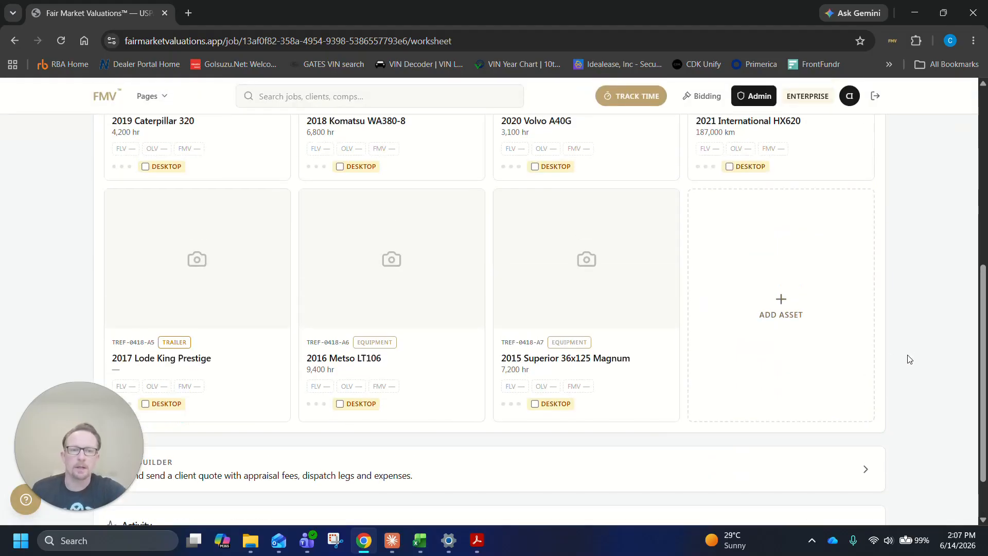
scroll(904, 353, down, 1)
drag(92, 418, 933, 461)
scroll(578, 437, up, 7)
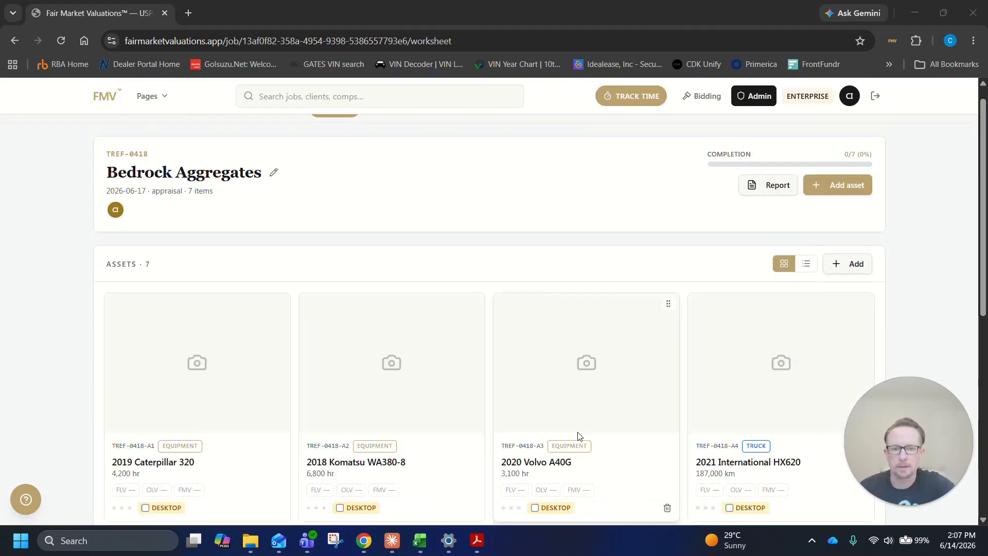
Display the Bedrock Aggregates assets as a list and look over their references, meters and values
scroll(379, 293, down, 2)
scroll(695, 257, up, 1)
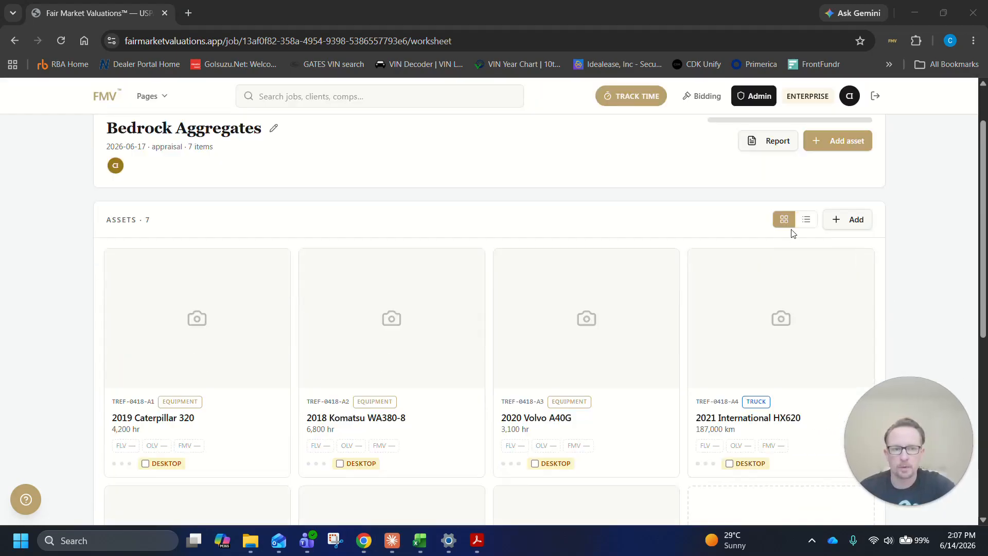
click(806, 219)
scroll(391, 334, down, 3)
scroll(394, 313, up, 1)
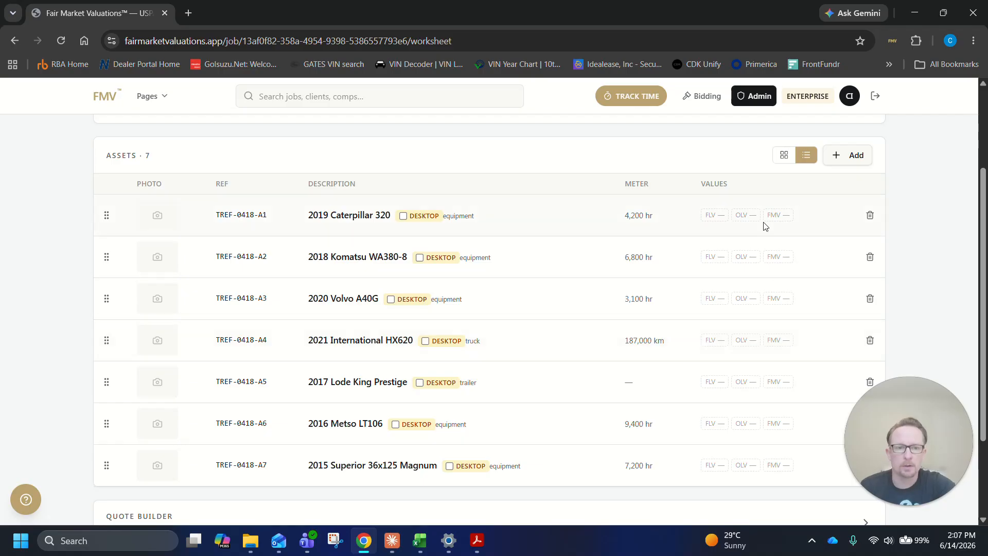
scroll(303, 291, down, 2)
scroll(232, 263, up, 1)
scroll(165, 234, down, 1)
Try out reordering the asset rows, and put them back in reference order from A1 to A7
drag(108, 161, 108, 220)
drag(106, 161, 104, 285)
drag(105, 206, 107, 328)
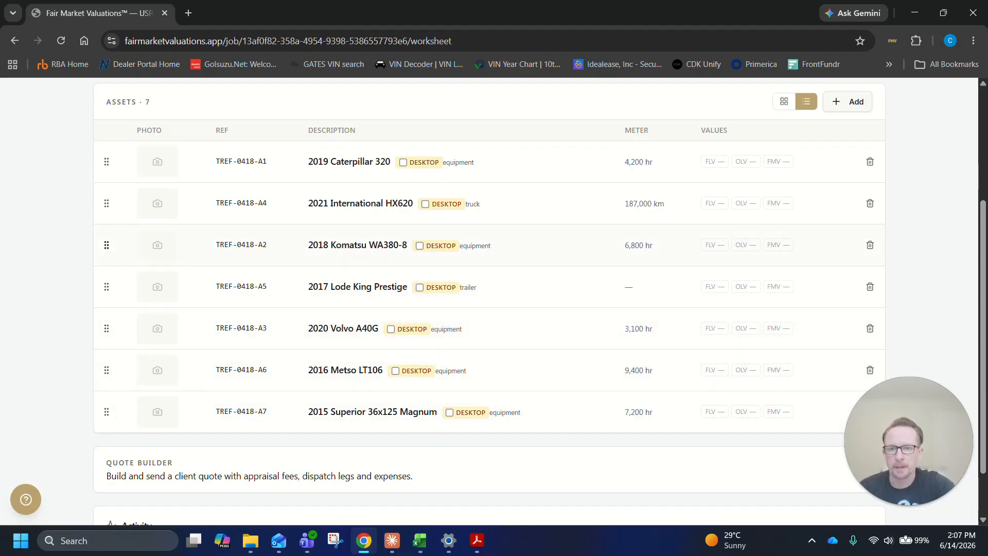
drag(106, 203, 107, 246)
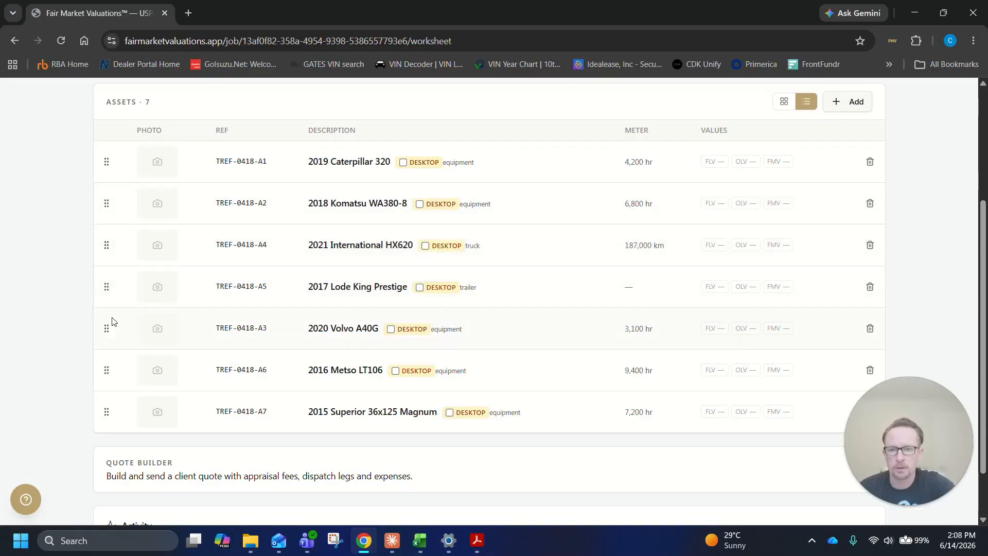
drag(106, 328, 107, 246)
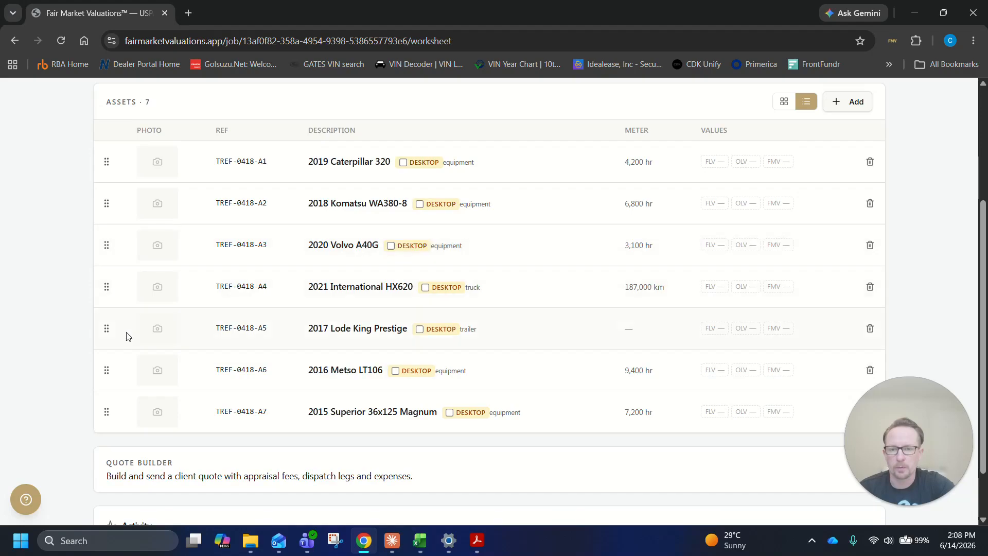
Move the Metso LT106 and the Superior 36x125 Magnum above the International HX620 in the asset list
drag(107, 369, 108, 287)
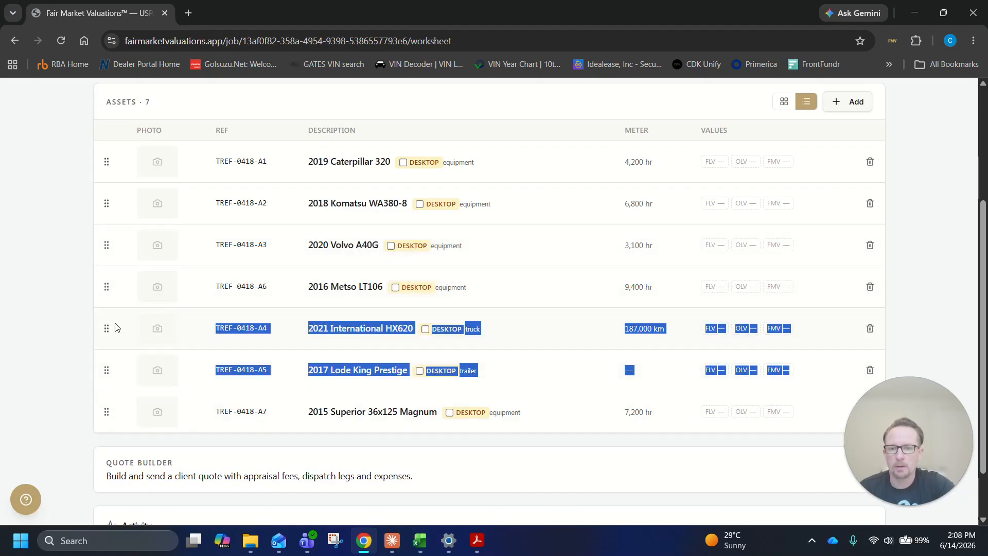
drag(106, 412, 108, 344)
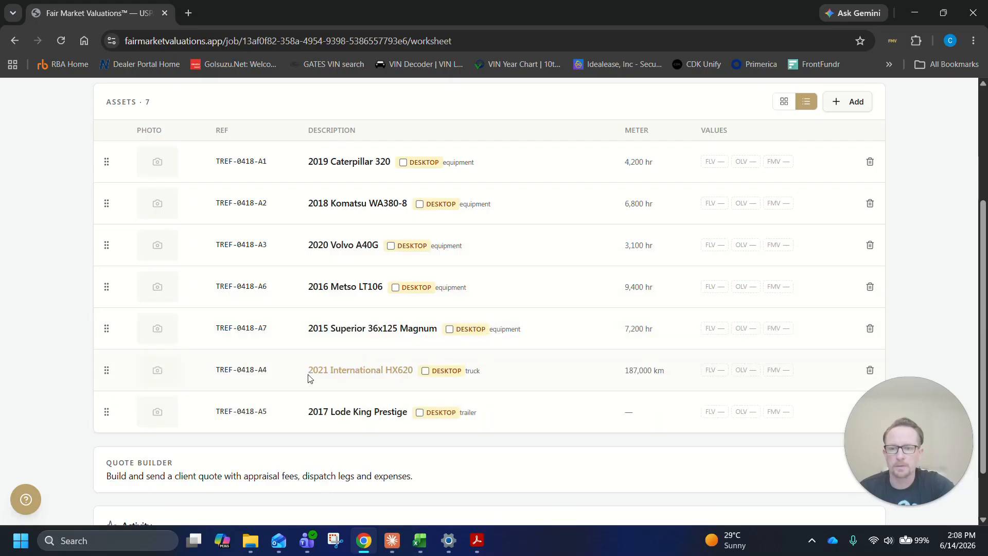
scroll(618, 350, down, 2)
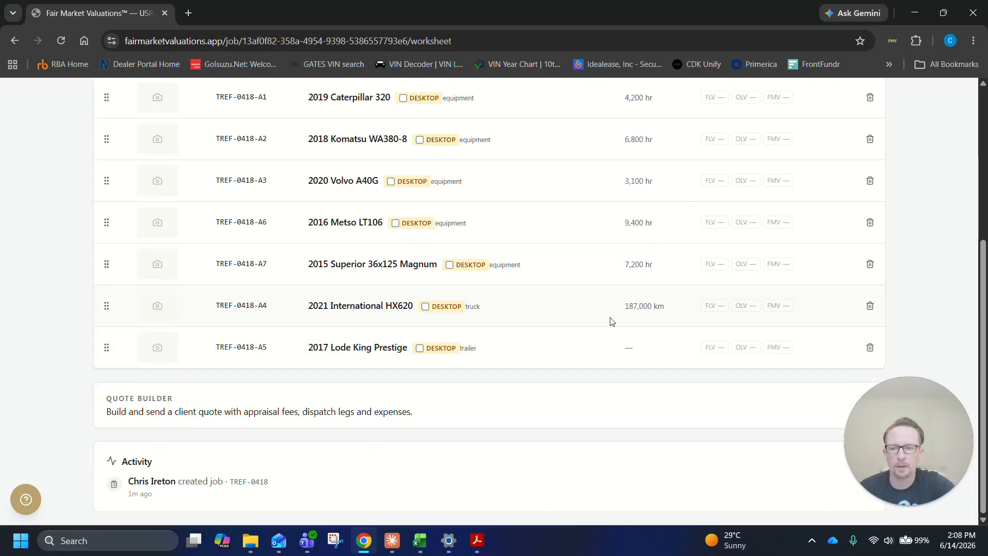
scroll(656, 214, up, 5)
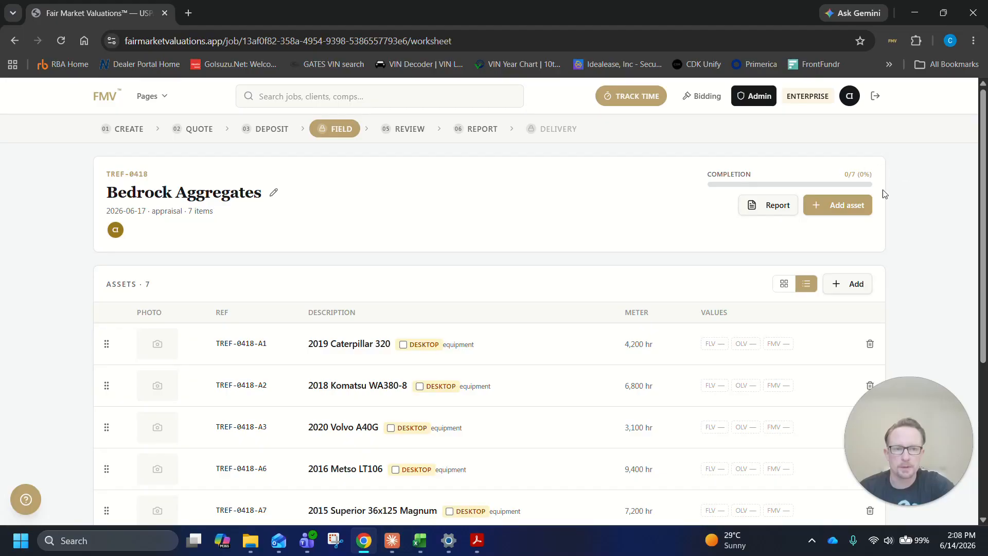
scroll(378, 288, down, 3)
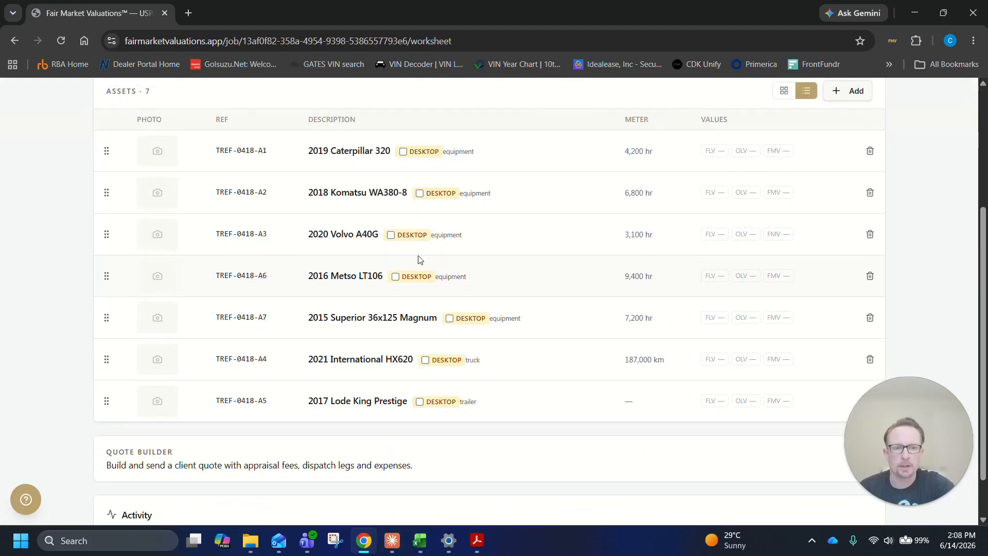
scroll(410, 222, up, 2)
scroll(866, 293, up, 1)
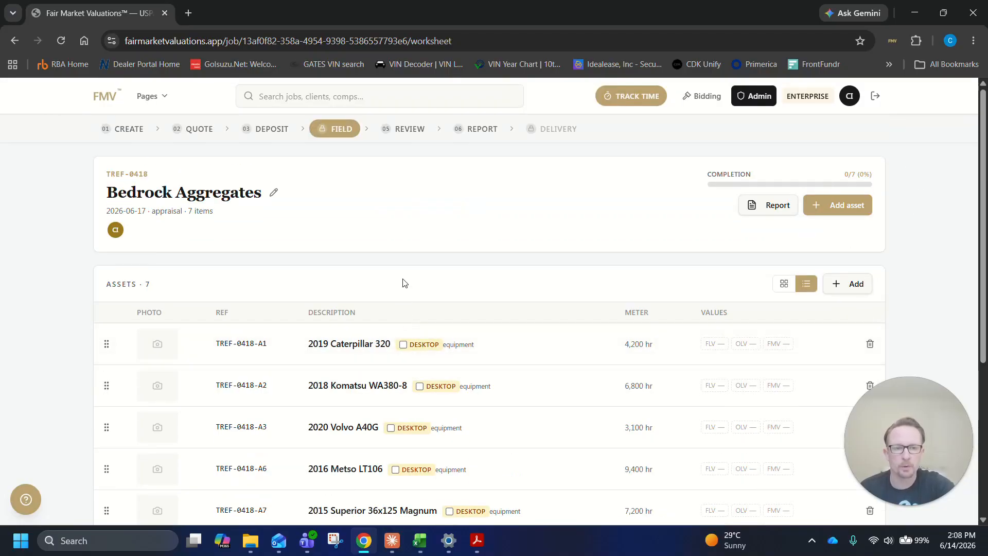
Add a blank equipment asset to the job, look through its photo and comp data sections, and close its form
scroll(684, 199, down, 3)
scroll(663, 242, up, 2)
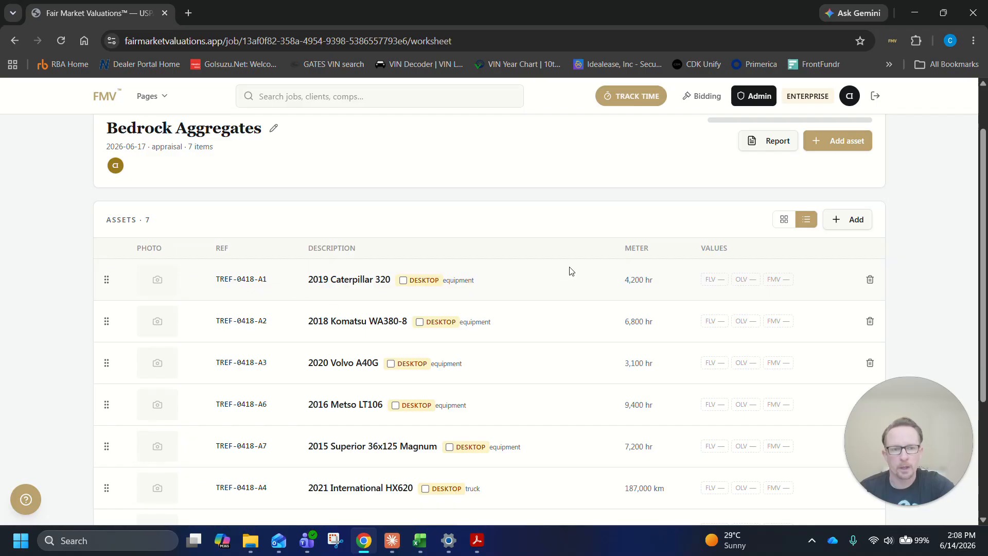
click(865, 220)
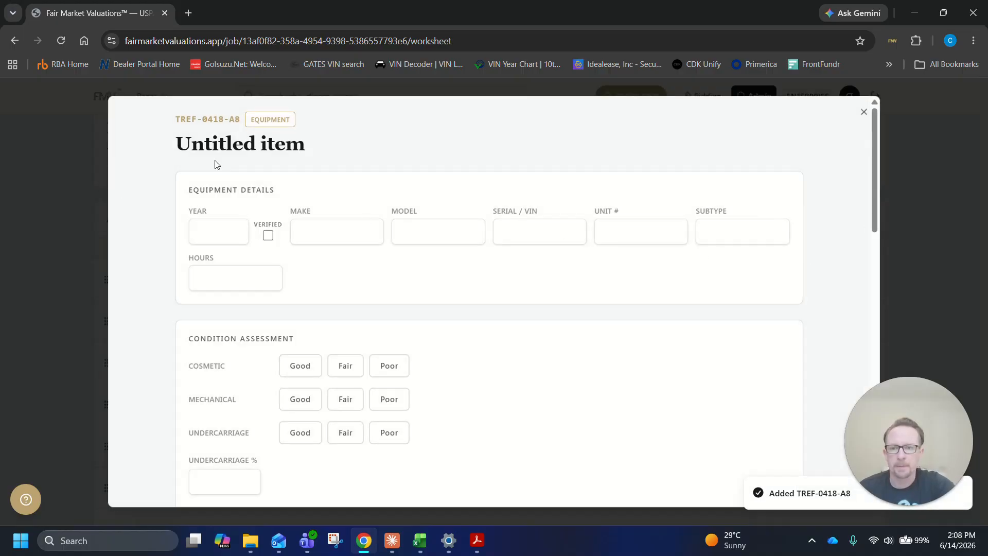
scroll(316, 227, down, 10)
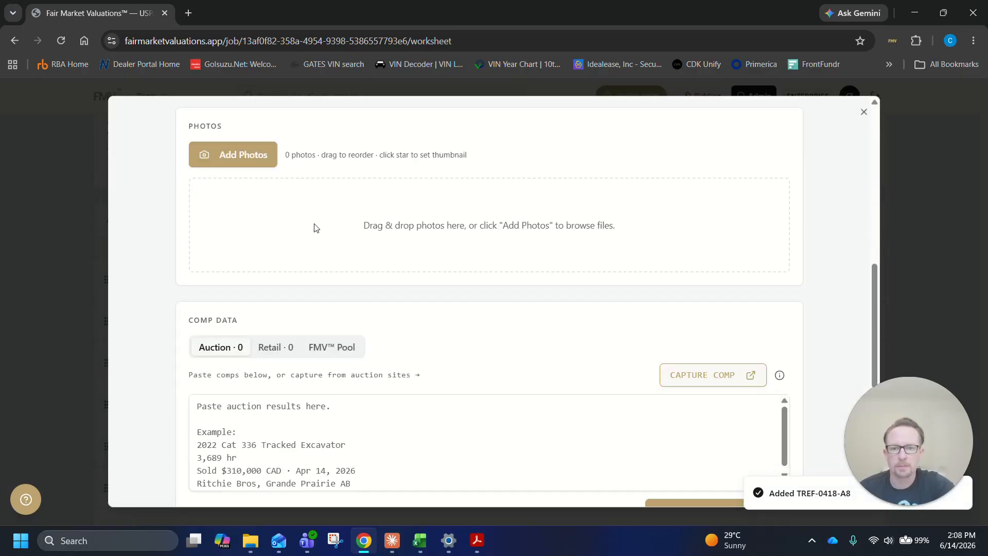
scroll(316, 227, down, 5)
scroll(308, 232, up, 2)
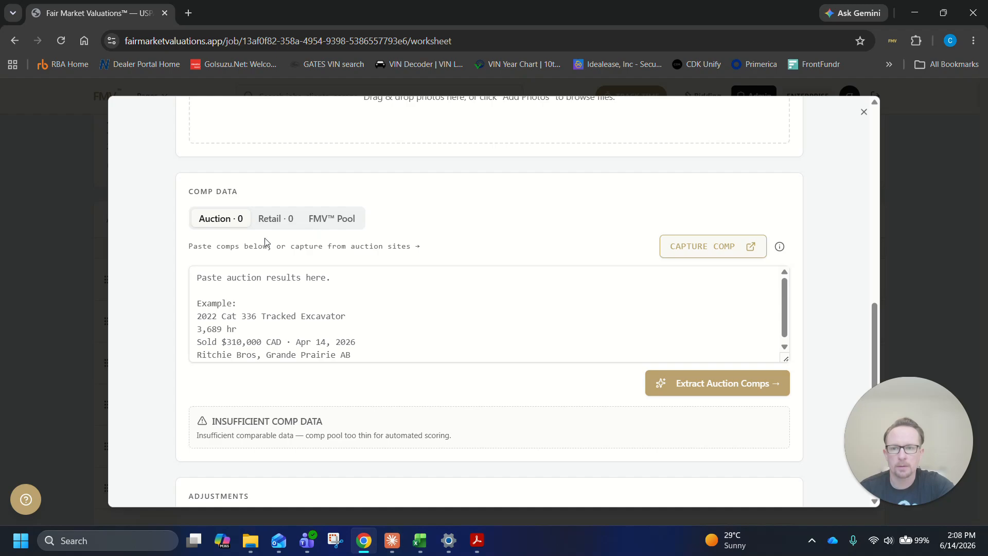
scroll(484, 314, down, 1)
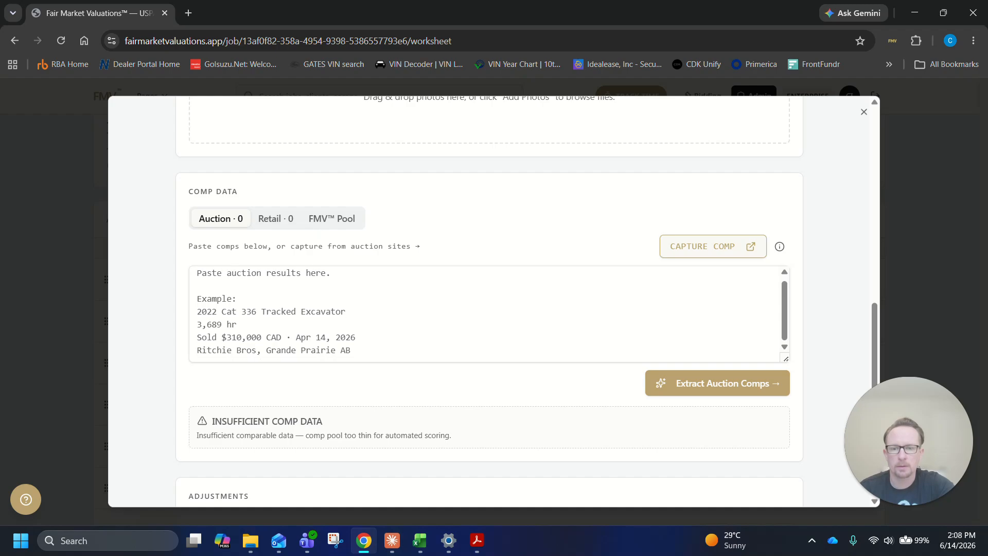
scroll(573, 388, down, 5)
scroll(629, 369, up, 15)
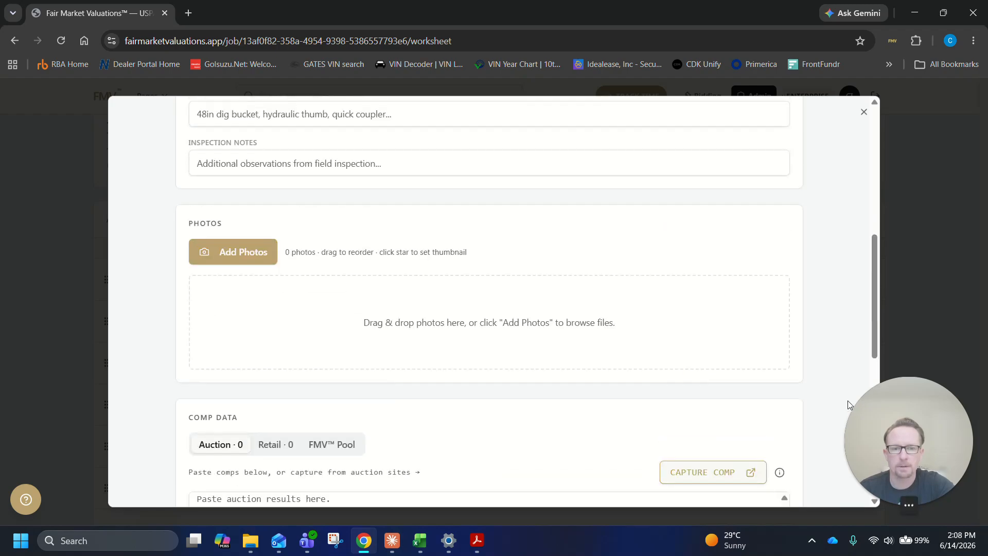
click(862, 113)
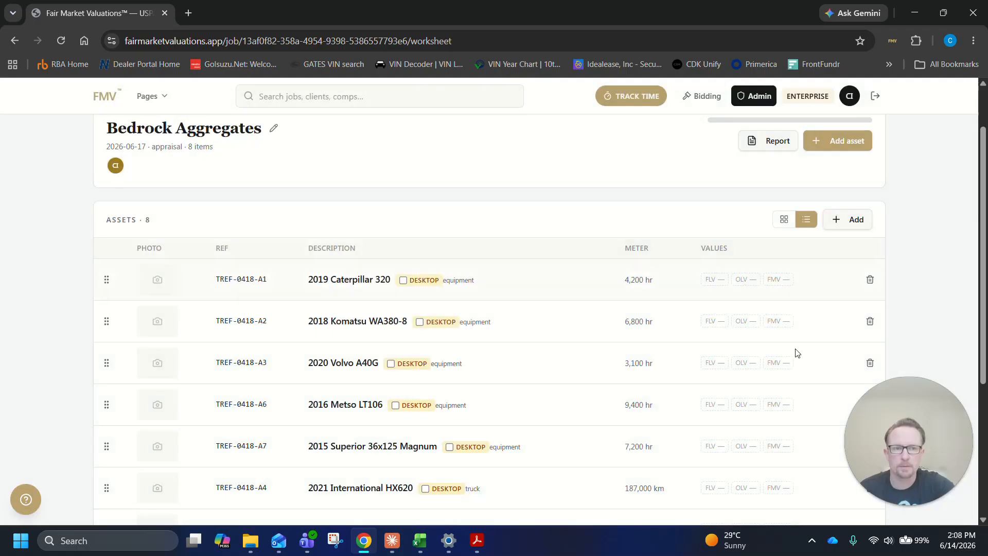
Delete the untitled asset at the end of the asset list
scroll(648, 359, down, 5)
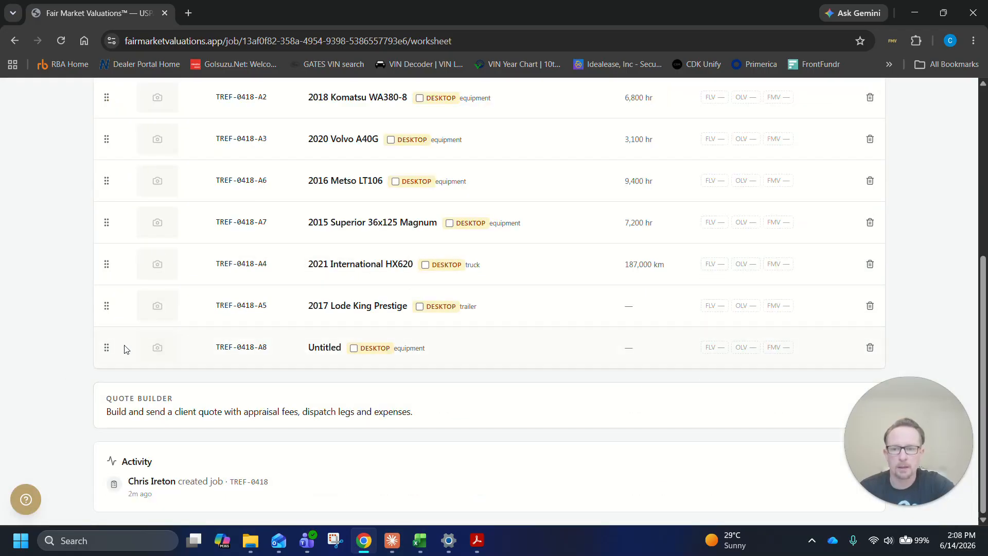
click(869, 349)
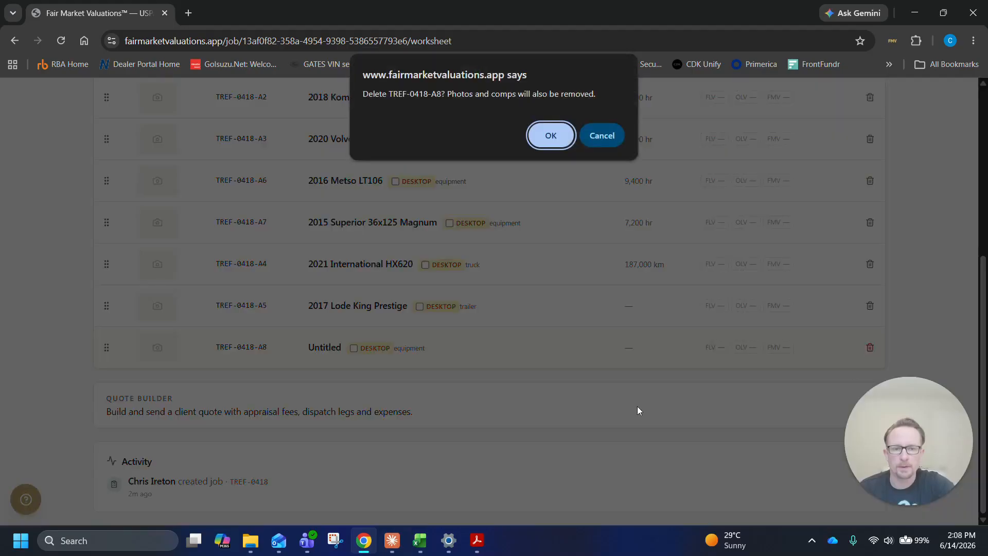
click(553, 136)
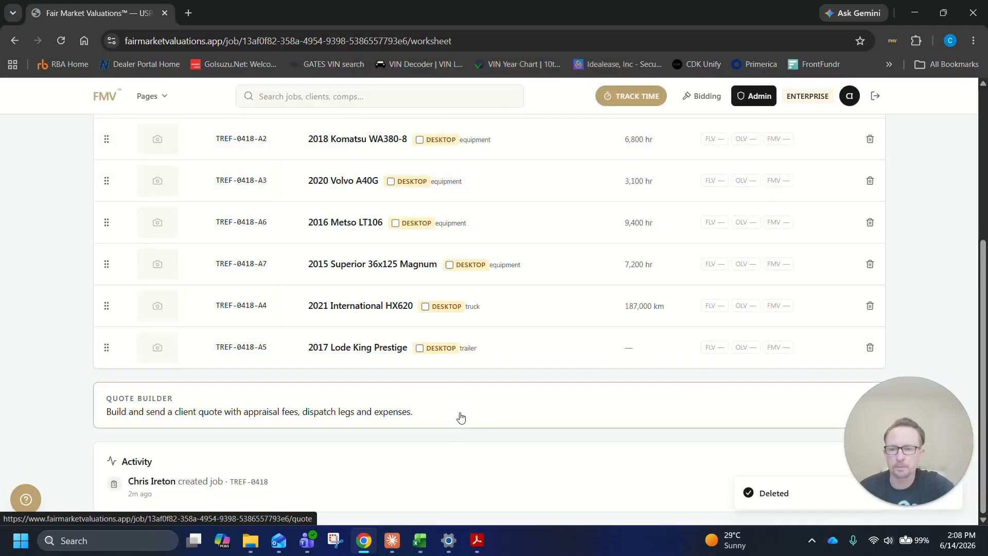
Open the 2019 Caterpillar 320 asset, mark its year as verified and enter the serial number CAT12356
scroll(459, 415, up, 5)
scroll(448, 381, down, 3)
scroll(448, 379, down, 1)
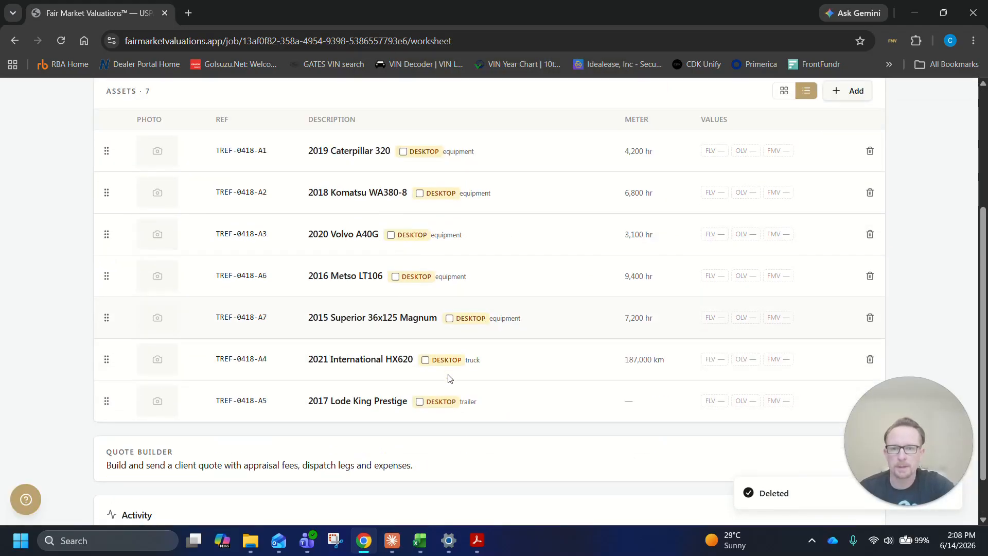
click(174, 139)
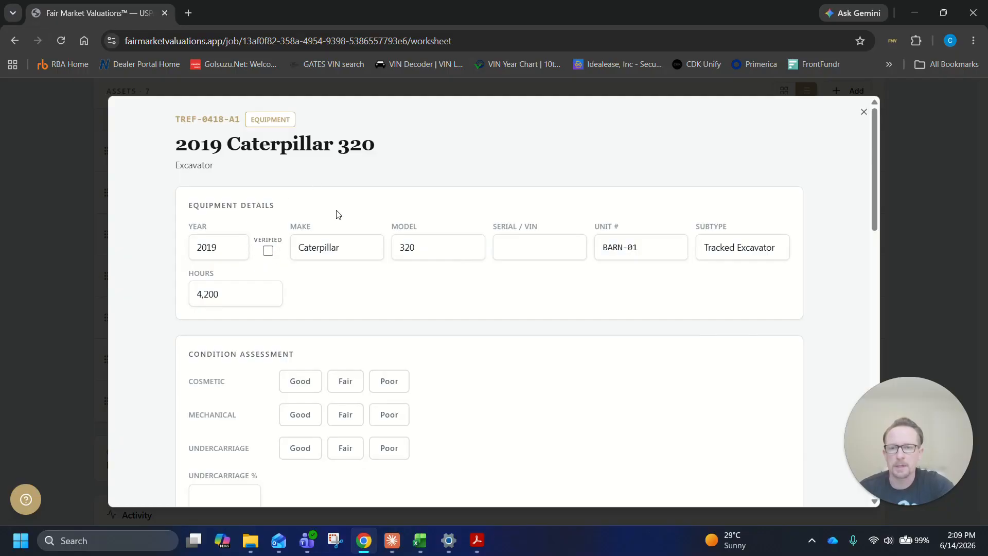
click(272, 253)
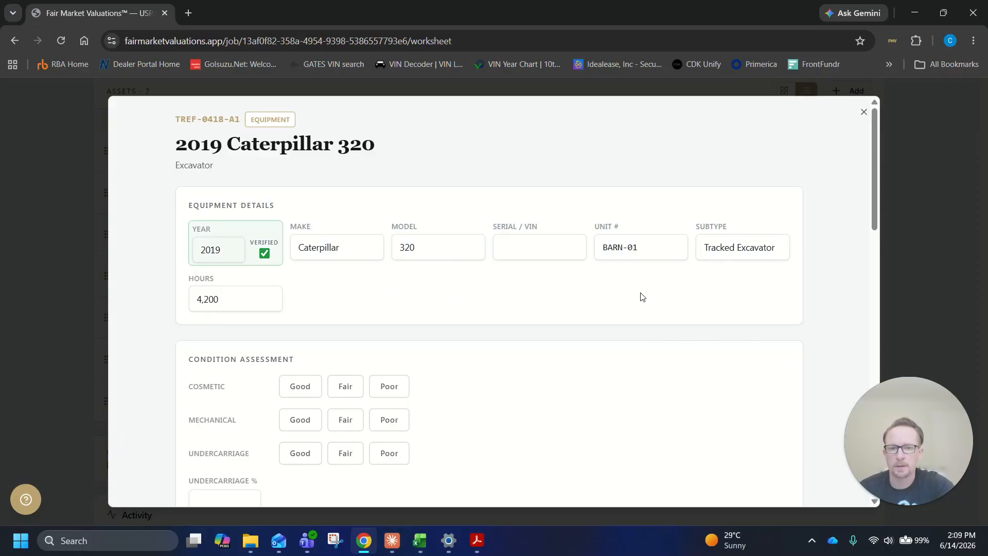
click(545, 253)
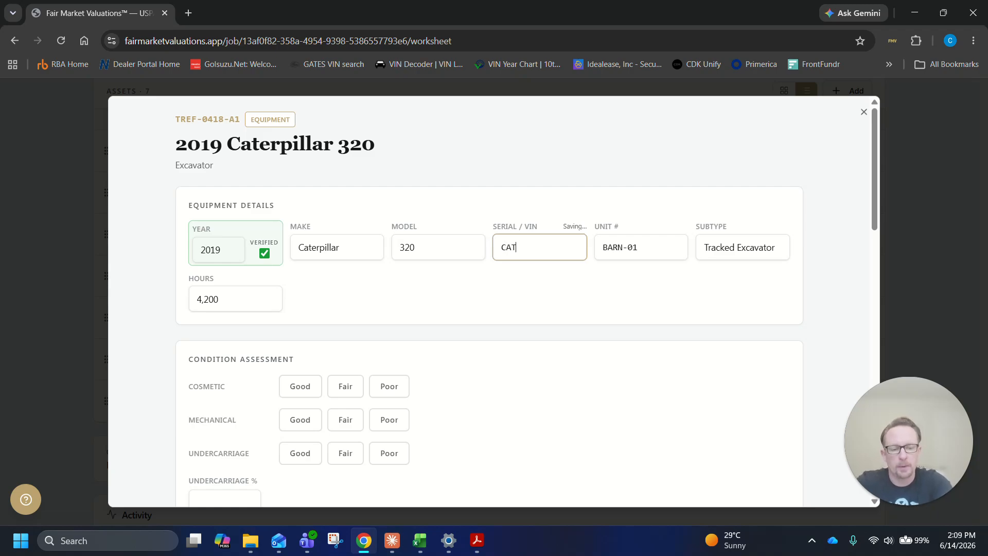
text(CAT12356)
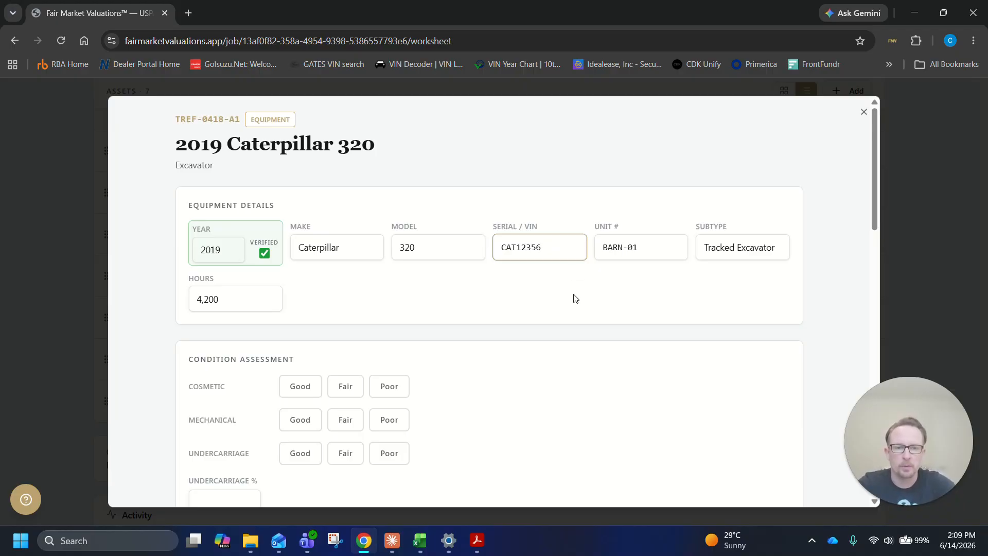
Look over the Caterpillar 320's condition assessment and photo sections, opening the photo file chooser and cancelling it
scroll(573, 297, down, 2)
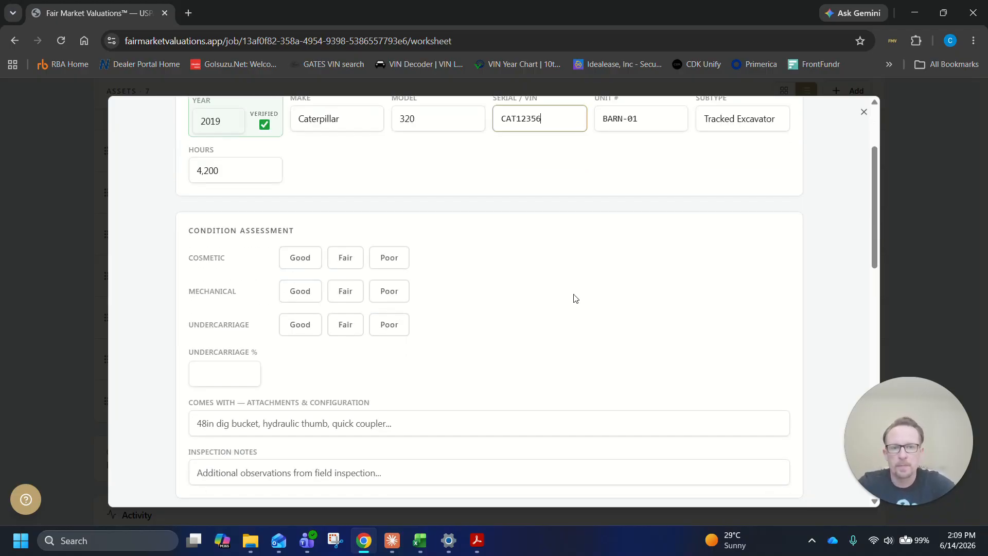
scroll(388, 292, up, 1)
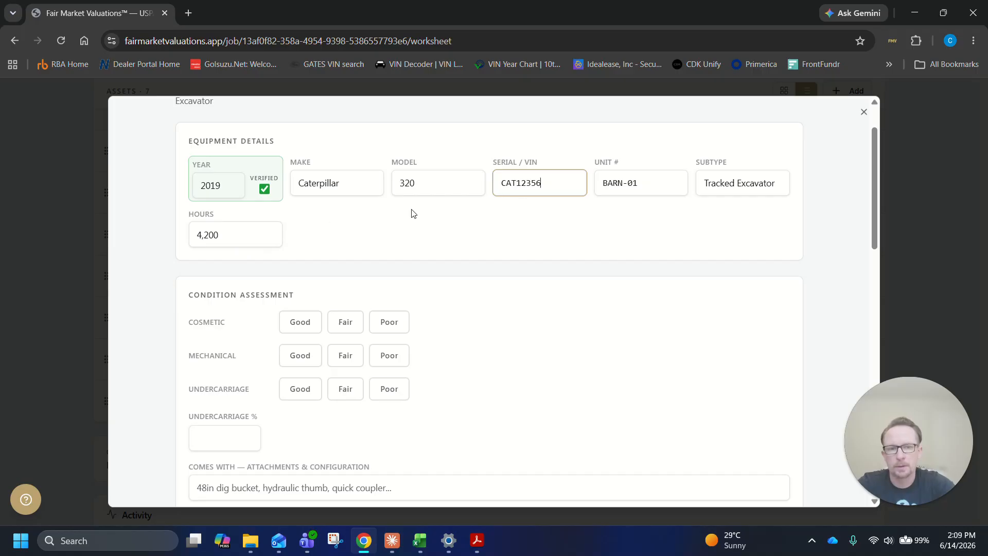
scroll(572, 268, down, 2)
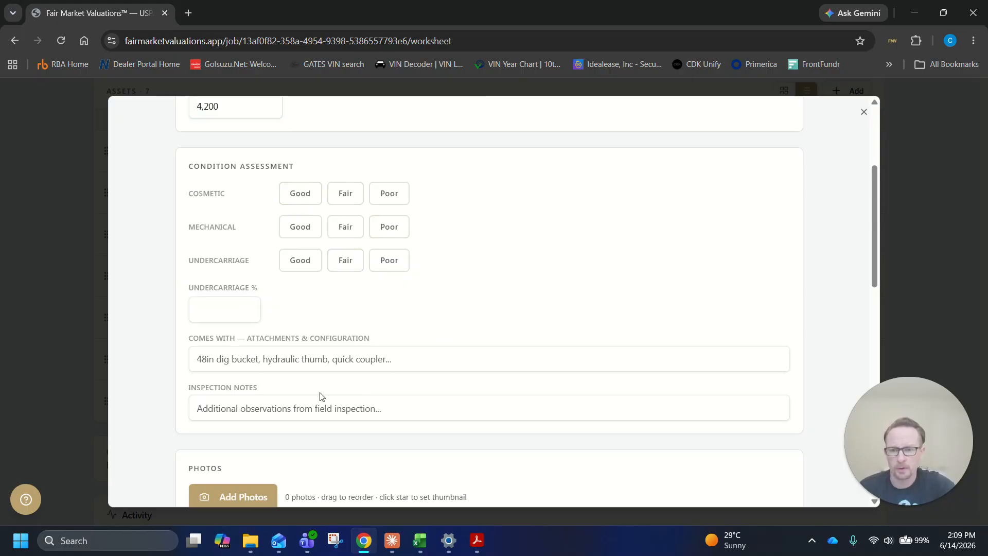
scroll(526, 327, down, 5)
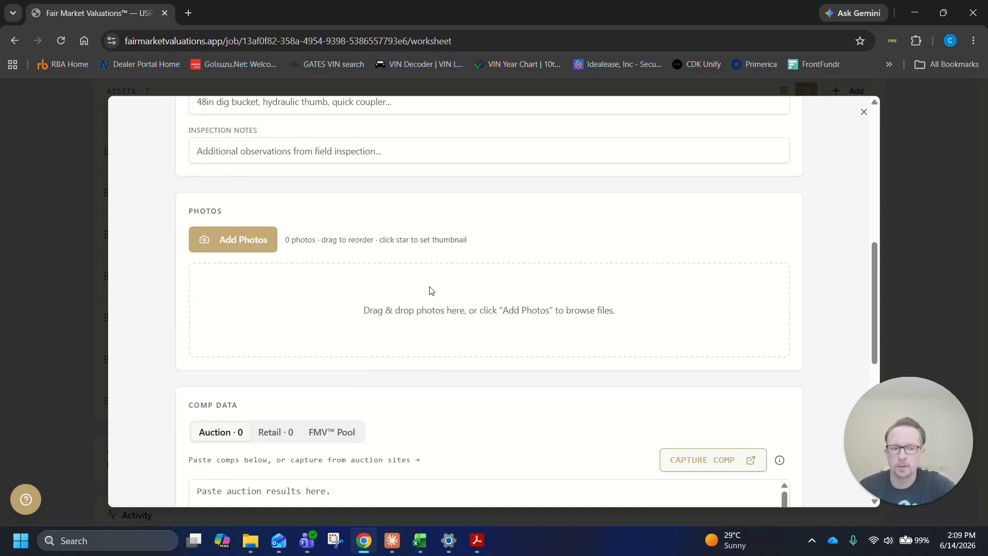
click(212, 241)
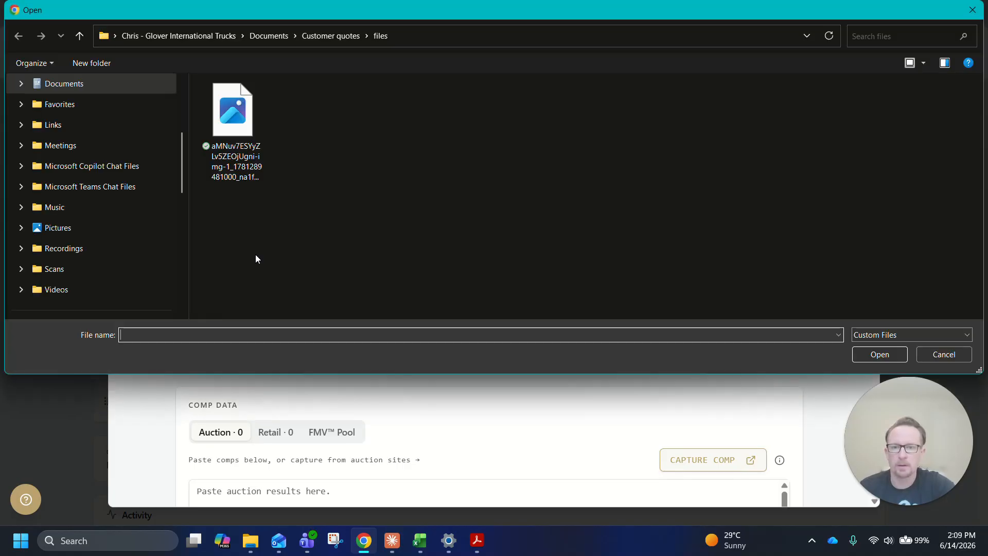
click(942, 354)
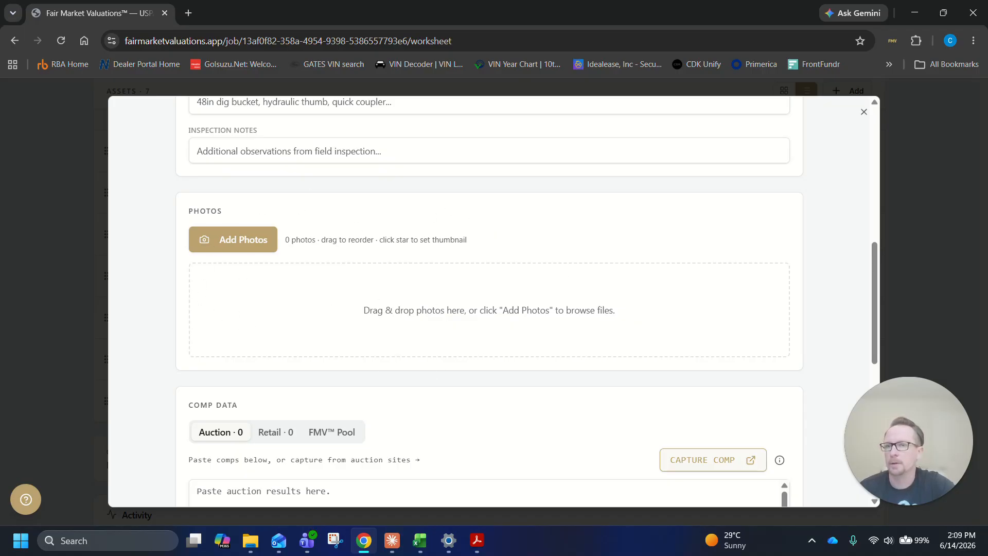
Check the equipment subfolders in the Bedrock AG folder in File Explorer, and return to the Caterpillar 320's photo section
drag(0, 170, 545, 147)
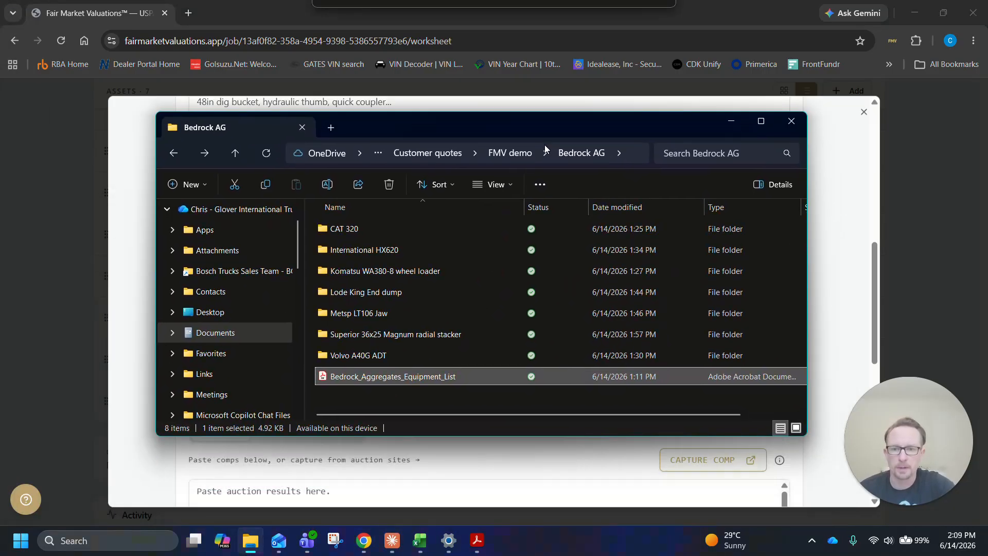
drag(545, 149, 0, 319)
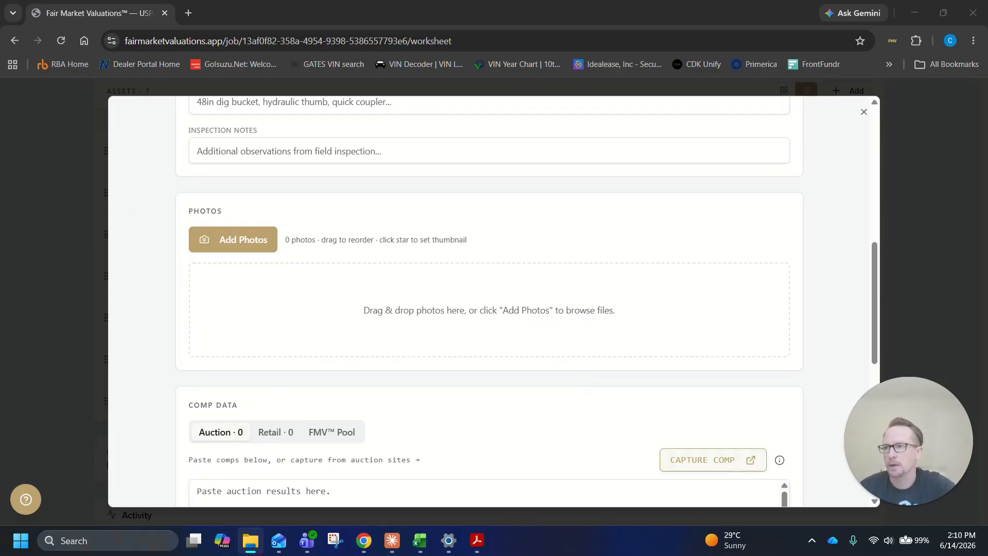
scroll(300, 306, up, 10)
scroll(324, 276, down, 12)
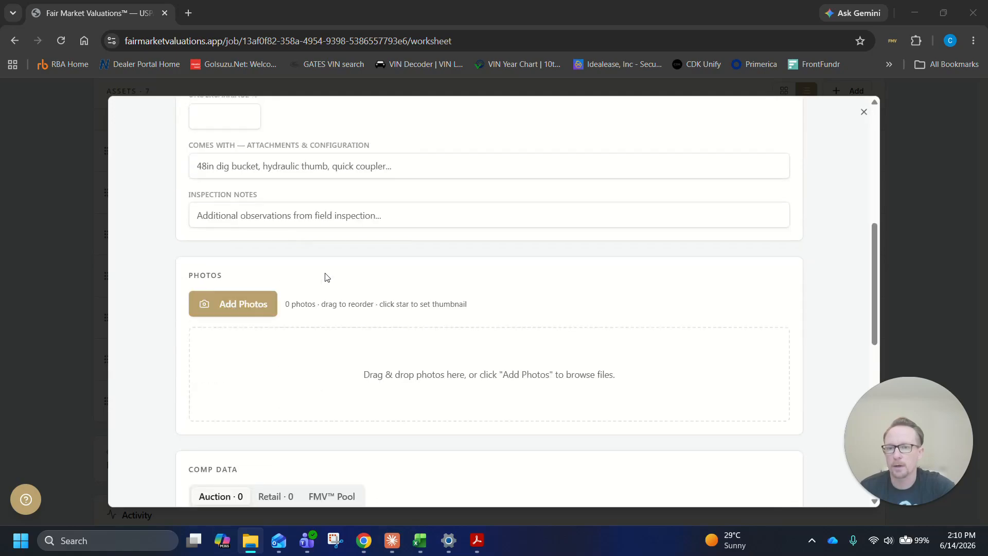
Add the five excavator photos to the Caterpillar 320's photo section and set the first photo as the thumbnail
scroll(141, 241, up, 2)
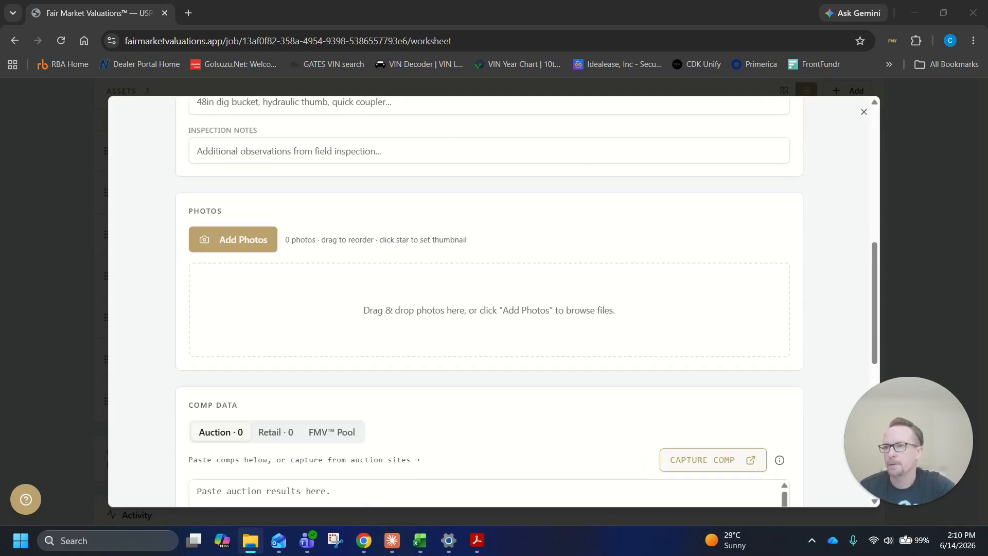
drag(0, 334, 0, 284)
drag(288, 412, 437, 289)
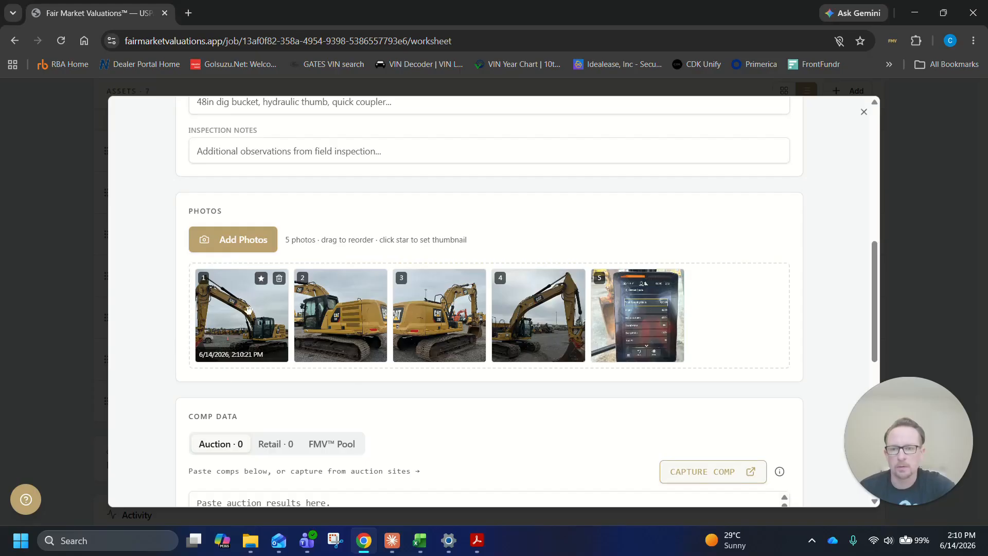
click(261, 278)
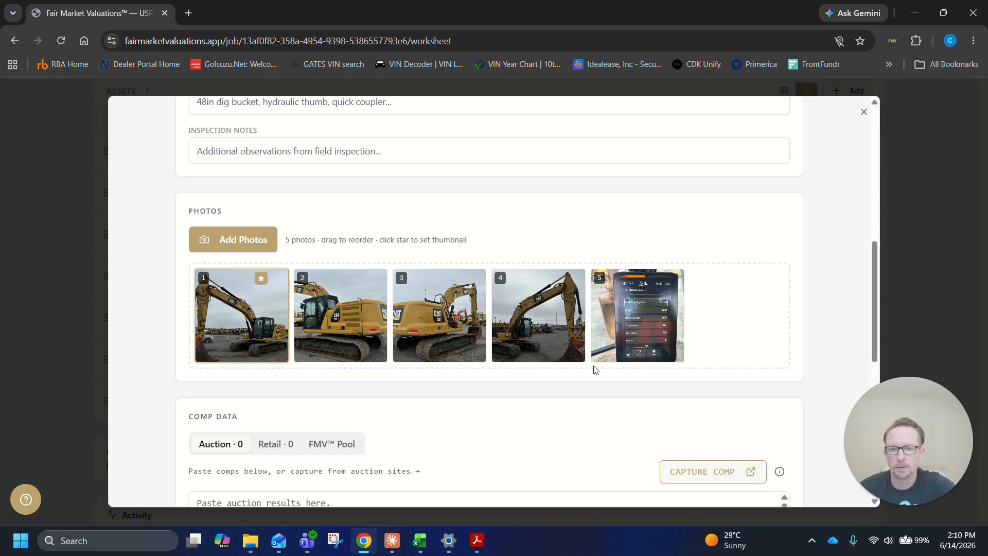
drag(455, 314, 743, 323)
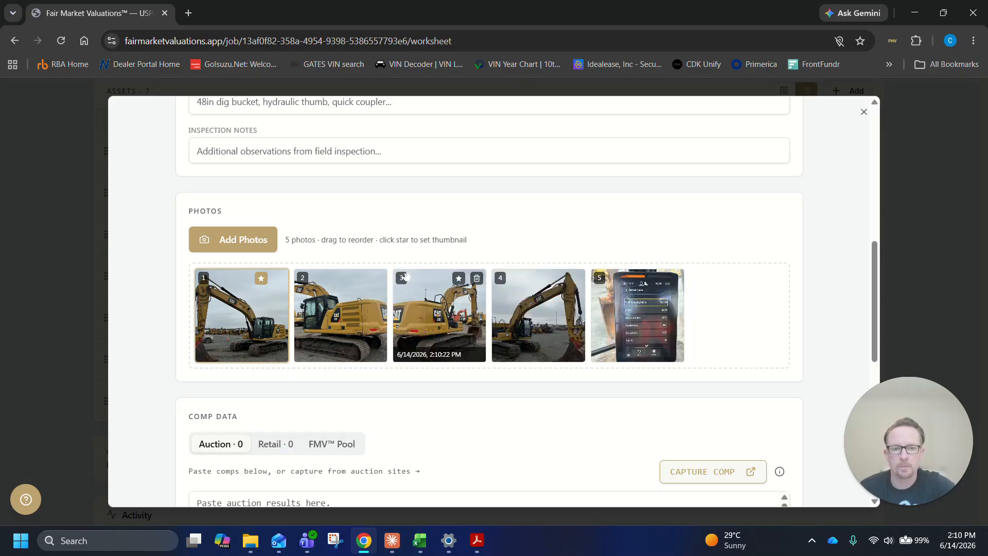
View the Caterpillar 320's photos at full size through to the operating-hours display, and close the photo viewer
scroll(602, 218, up, 8)
scroll(477, 243, down, 3)
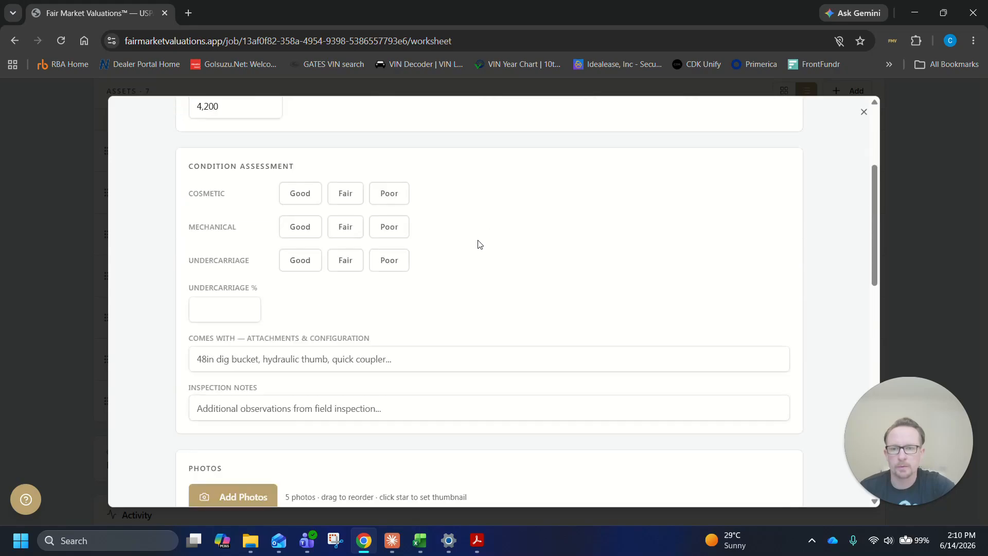
scroll(466, 323, down, 5)
scroll(466, 324, down, 1)
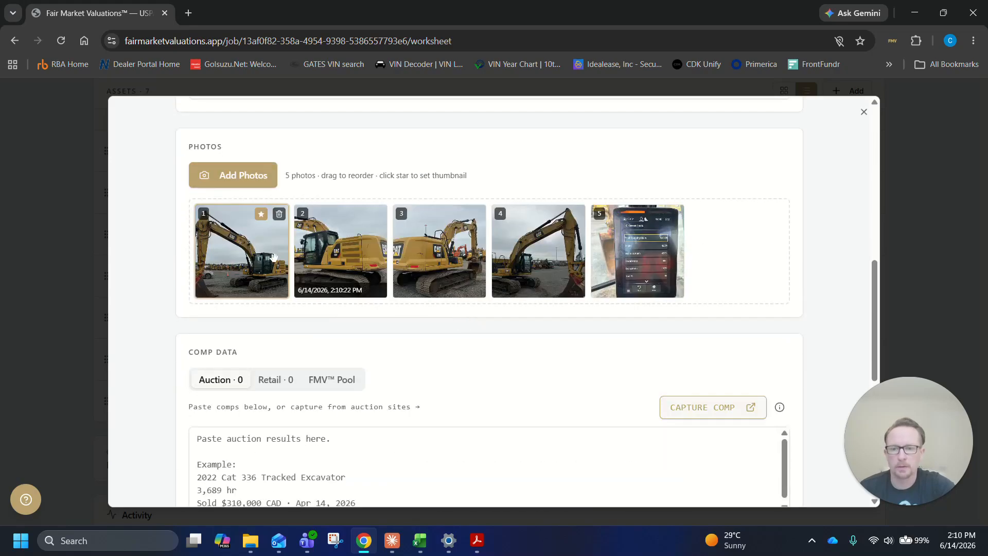
click(263, 261)
click(853, 290)
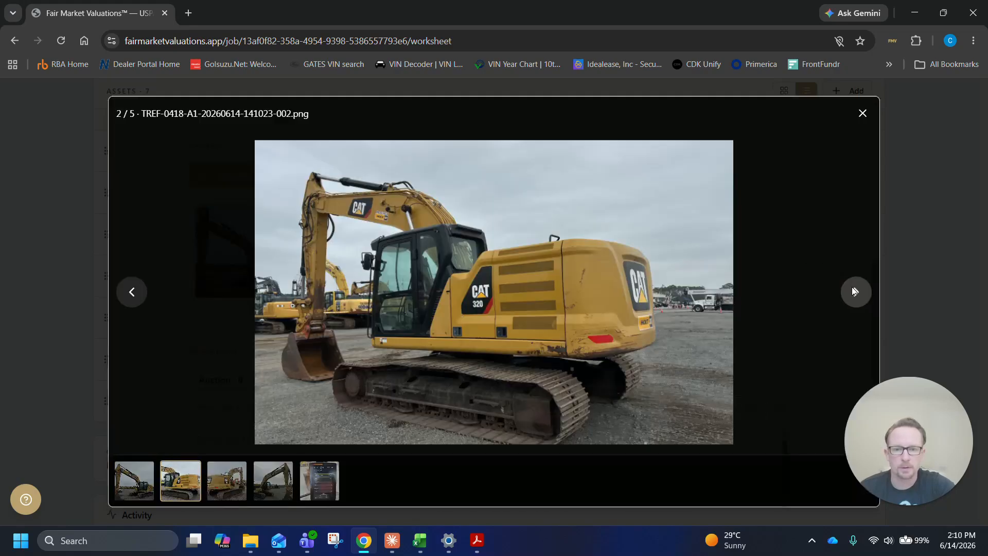
click(853, 292)
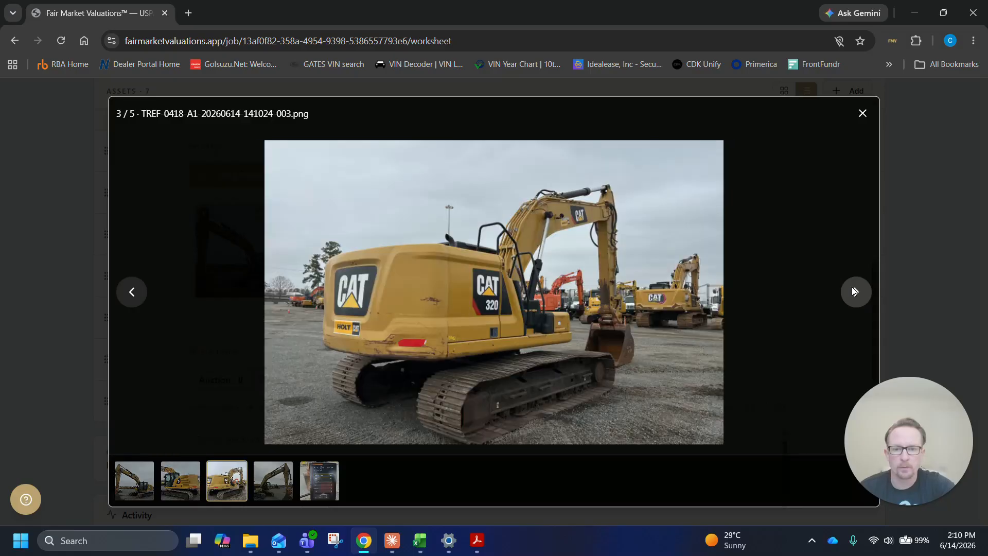
click(853, 291)
click(853, 292)
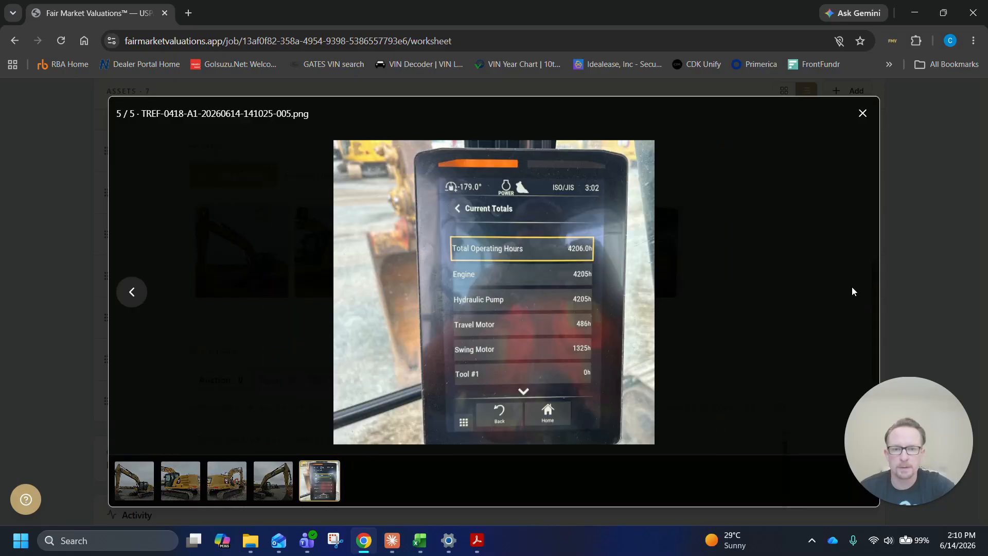
click(864, 113)
click(652, 263)
click(863, 113)
Set the Caterpillar 320's hours to 4,206 in the equipment details
scroll(362, 275, up, 4)
scroll(362, 276, up, 5)
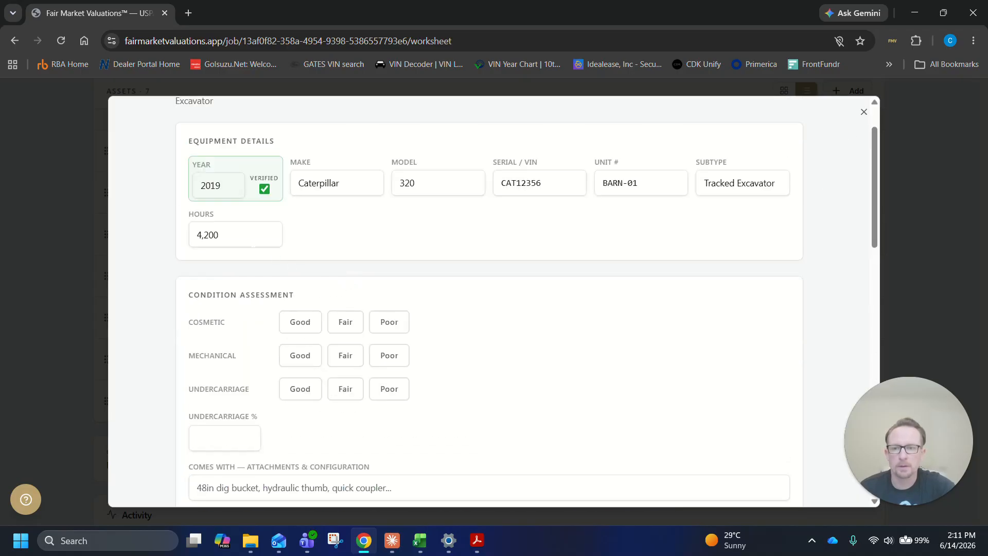
text(6)
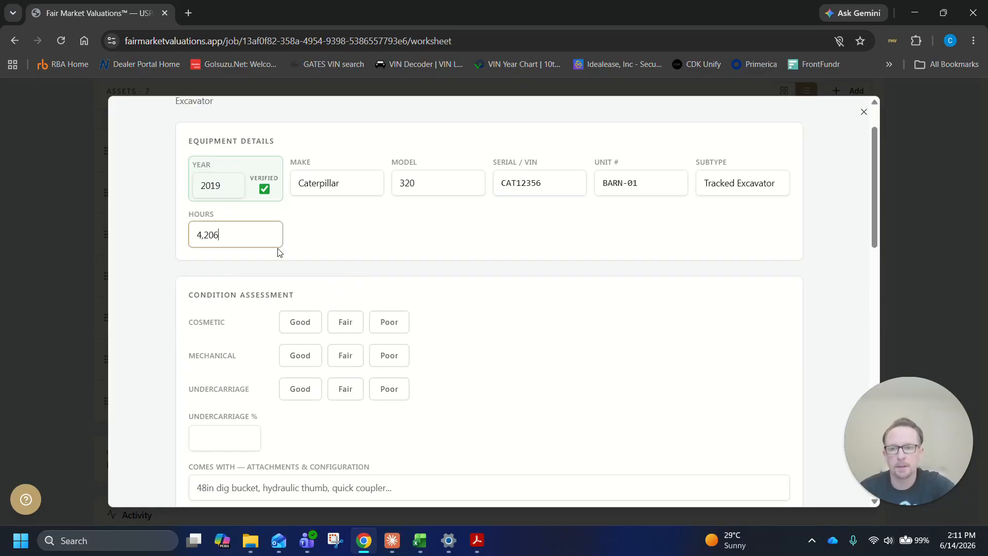
click(286, 250)
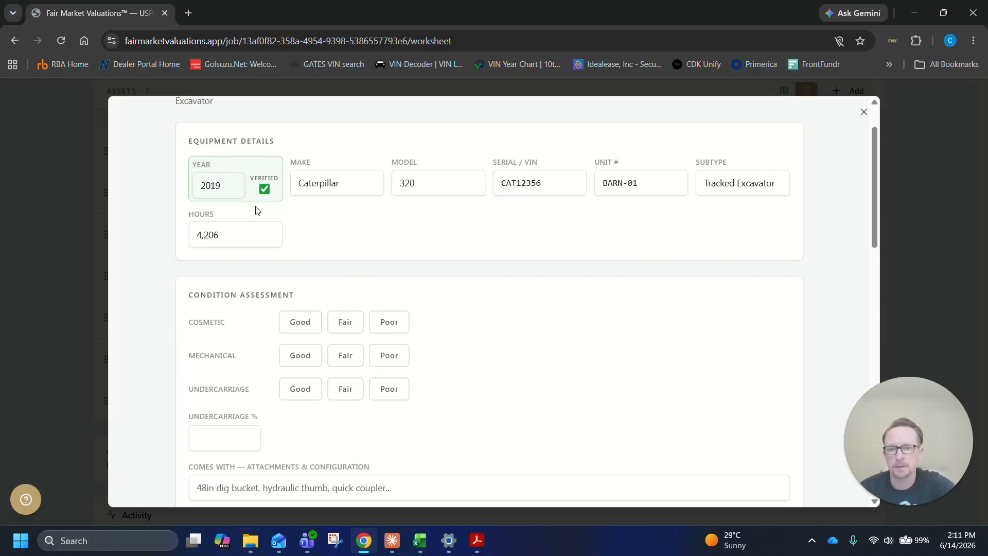
Rate the Caterpillar 320's cosmetic and mechanical condition as Good and its undercarriage as Fair
scroll(551, 267, down, 3)
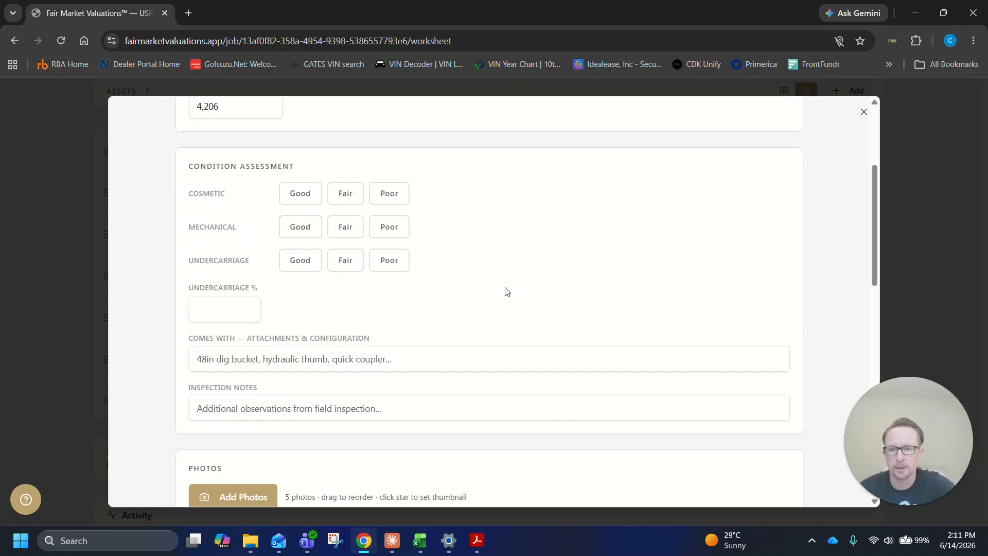
click(311, 201)
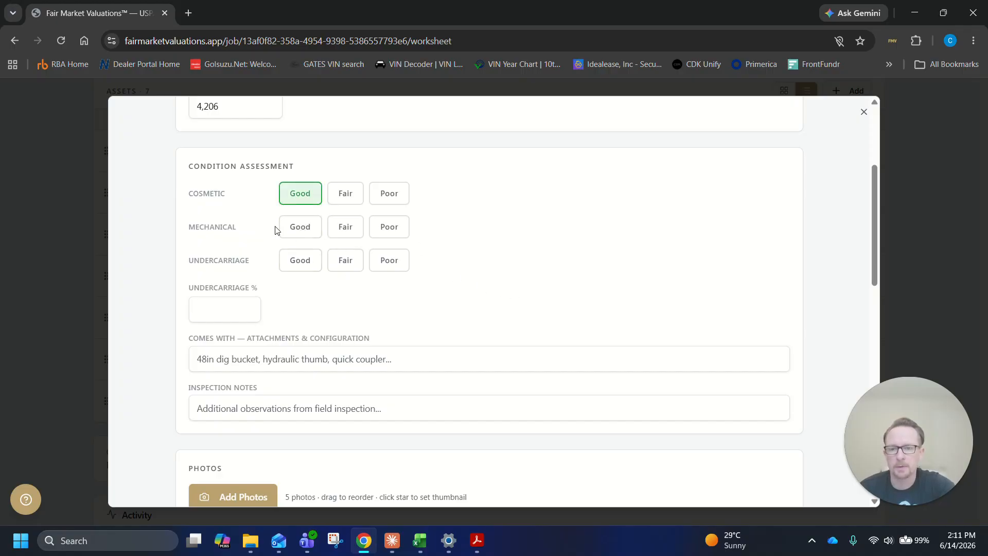
click(304, 233)
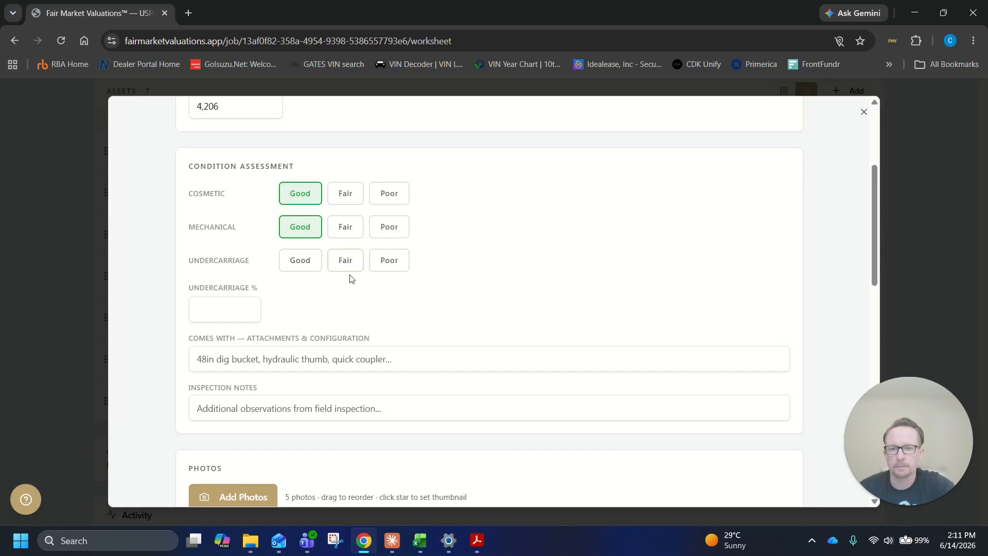
click(334, 268)
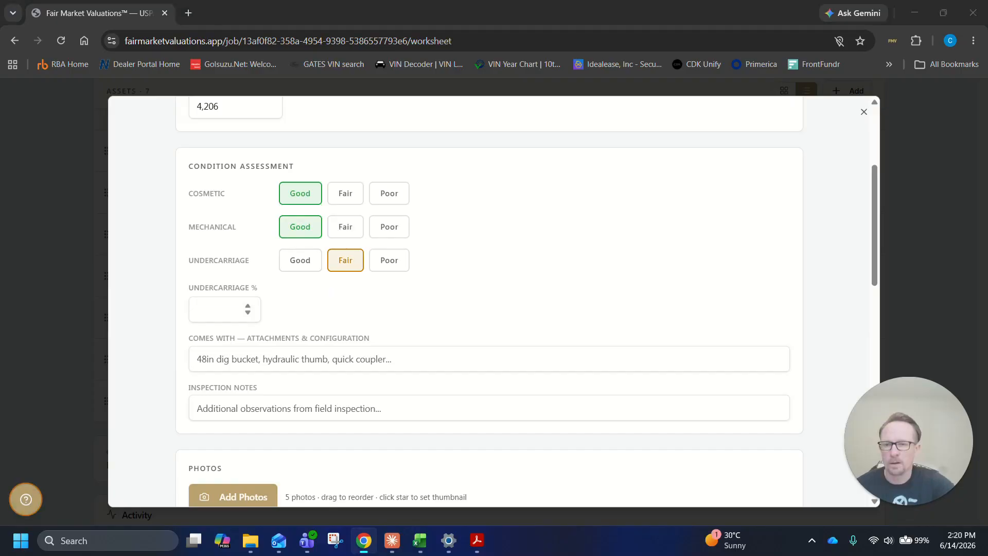
Set the Caterpillar 320's undercarriage percentage to 55
click(222, 309)
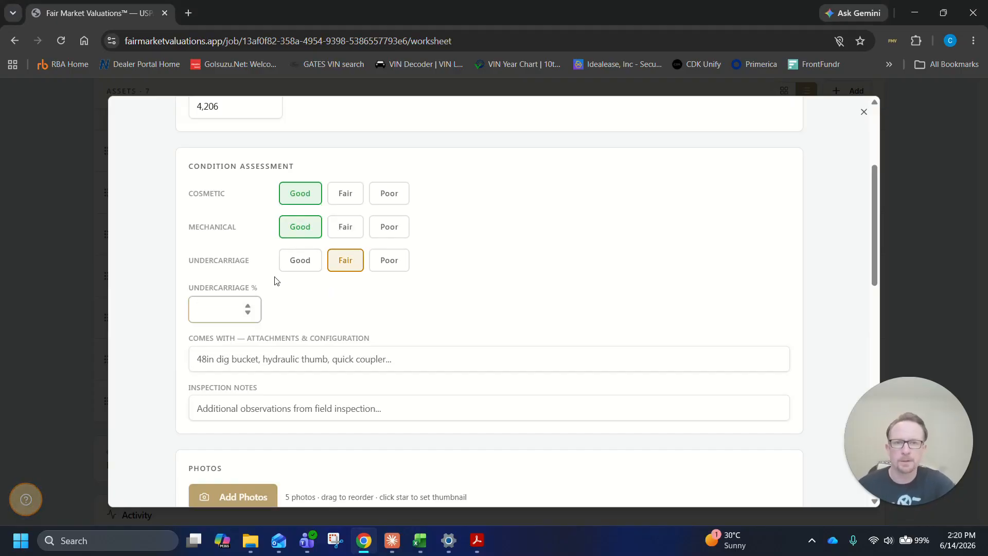
text(55)
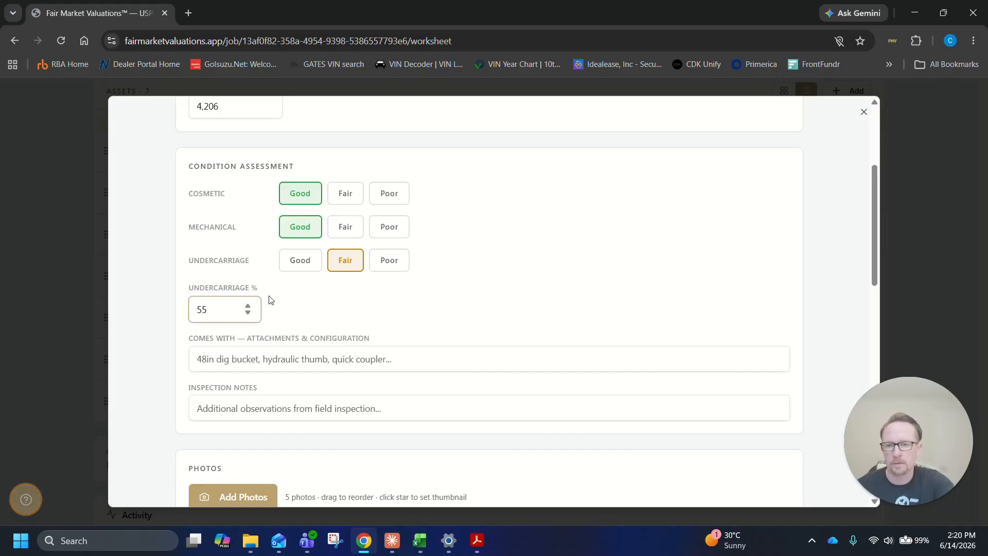
click(247, 310)
click(247, 313)
drag(248, 313, 248, 309)
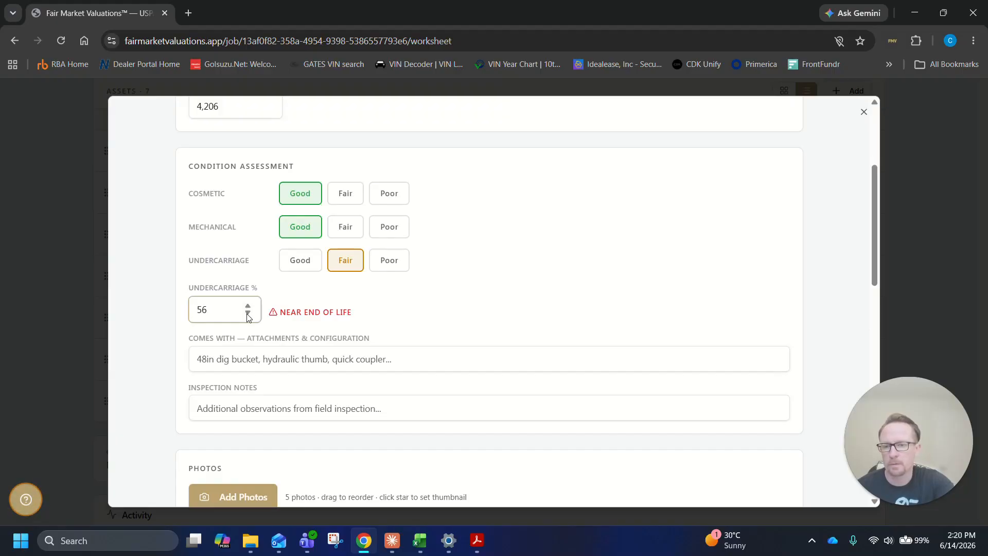
click(412, 302)
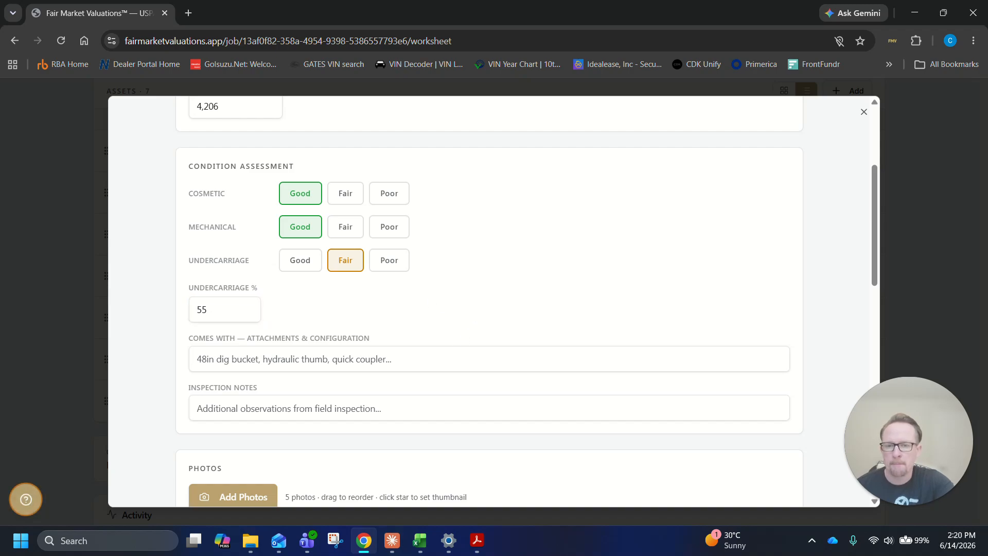
Enter "36 inch dig bucket," as the Caterpillar 320's attachments and configuration
click(411, 359)
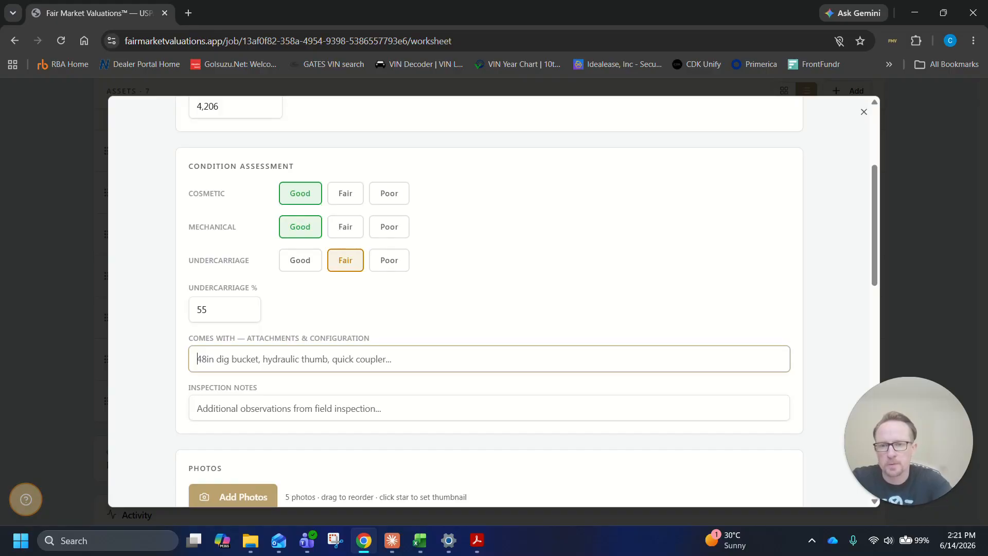
scroll(462, 331, up, 3)
scroll(463, 331, down, 14)
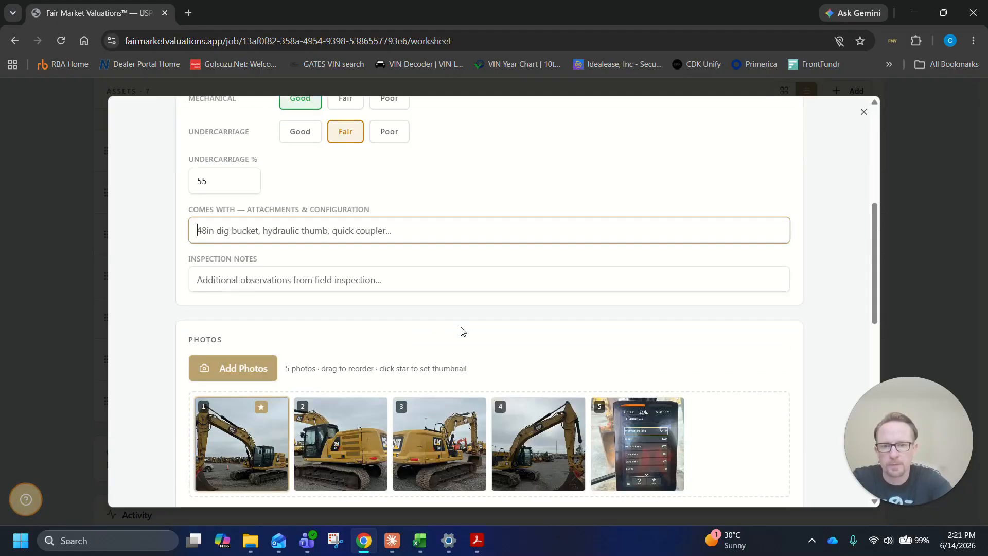
scroll(462, 331, up, 15)
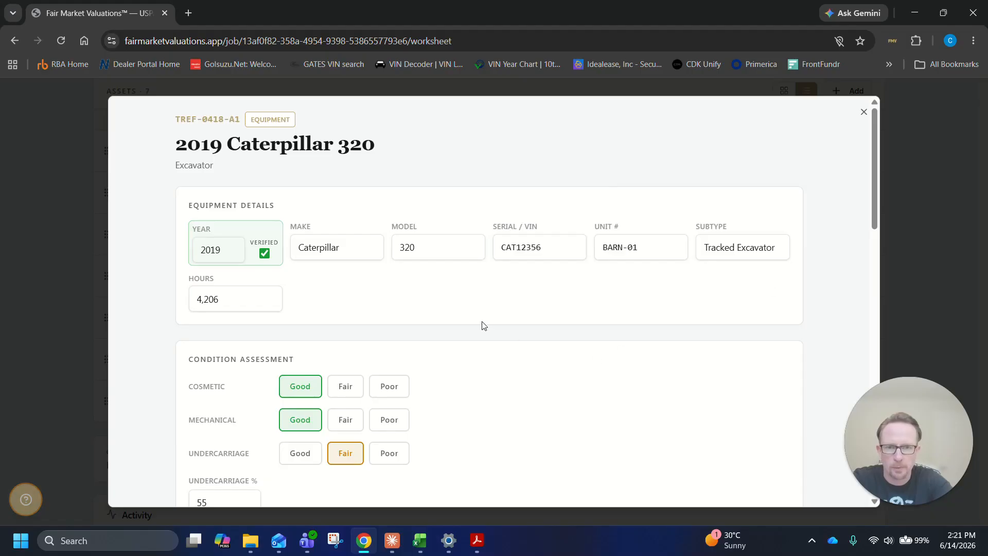
scroll(484, 324, down, 6)
click(294, 230)
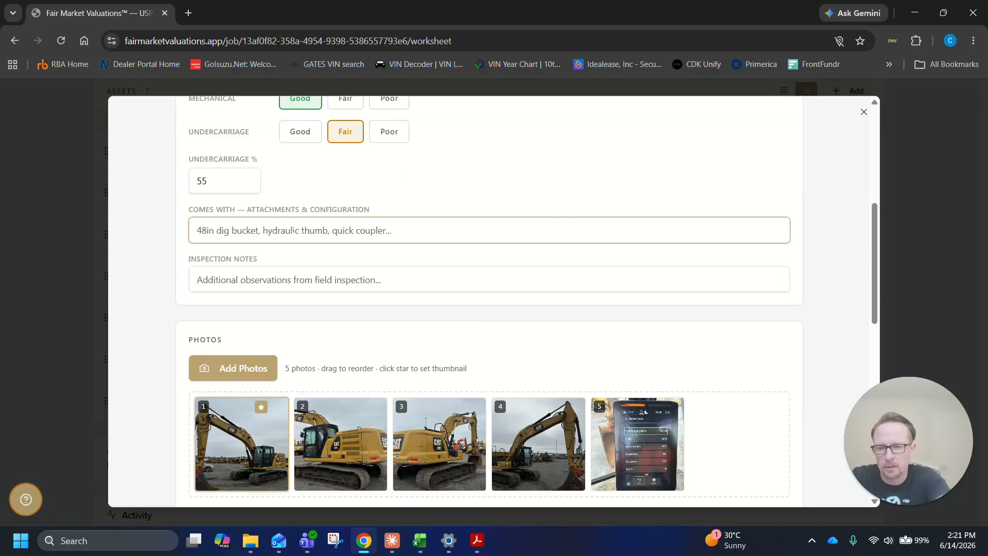
text(36)
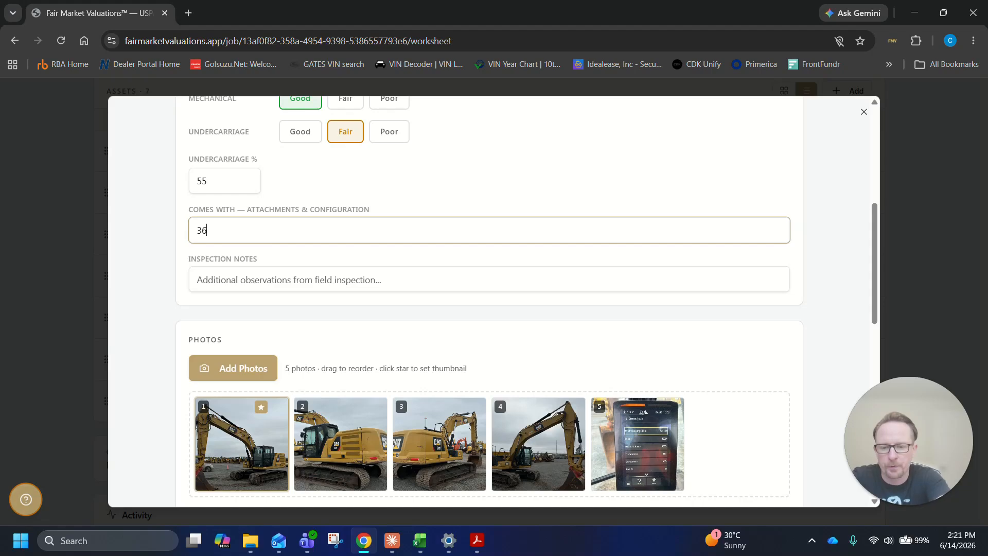
text( inch dig bucket,)
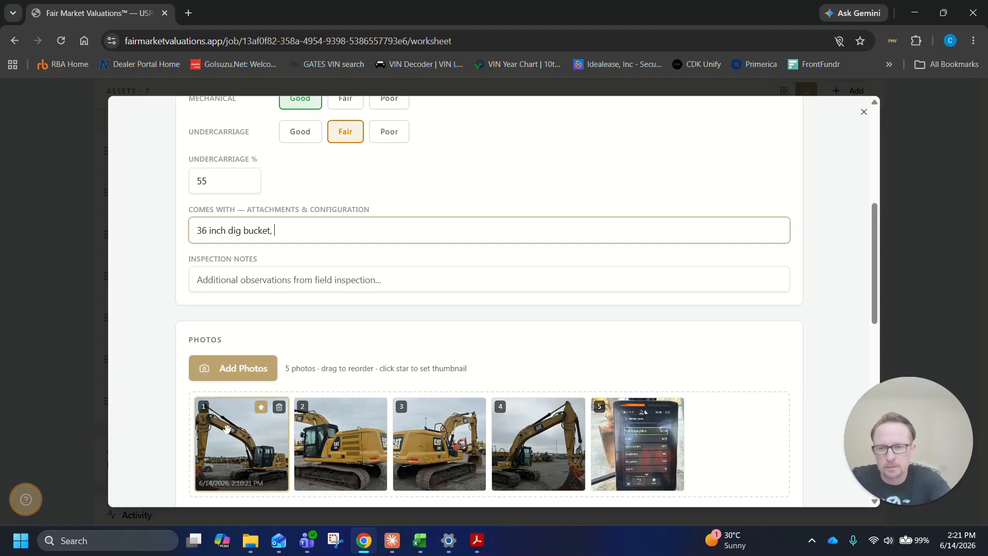
Examine the Caterpillar 320's photos at full size to check its bucket and attachments, and close the viewer
click(221, 443)
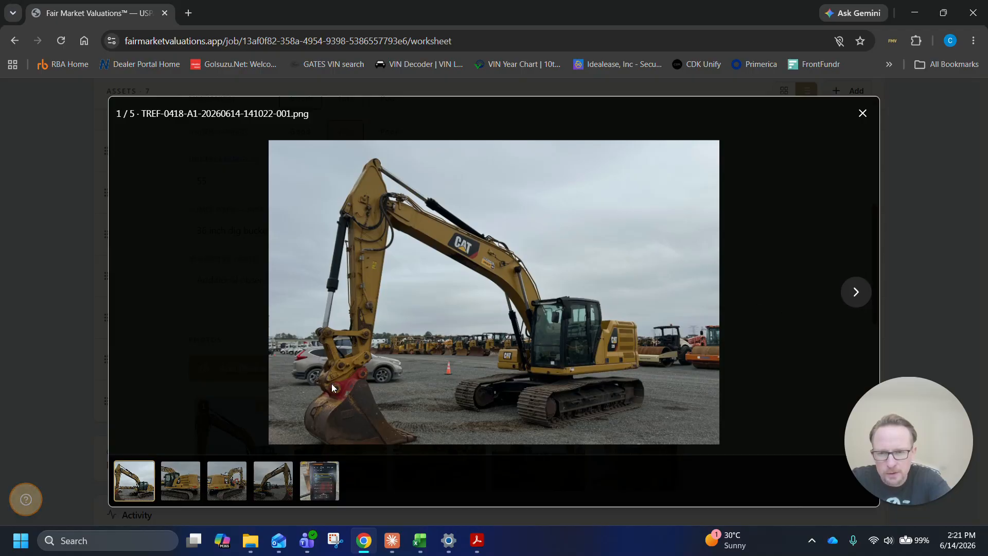
click(856, 301)
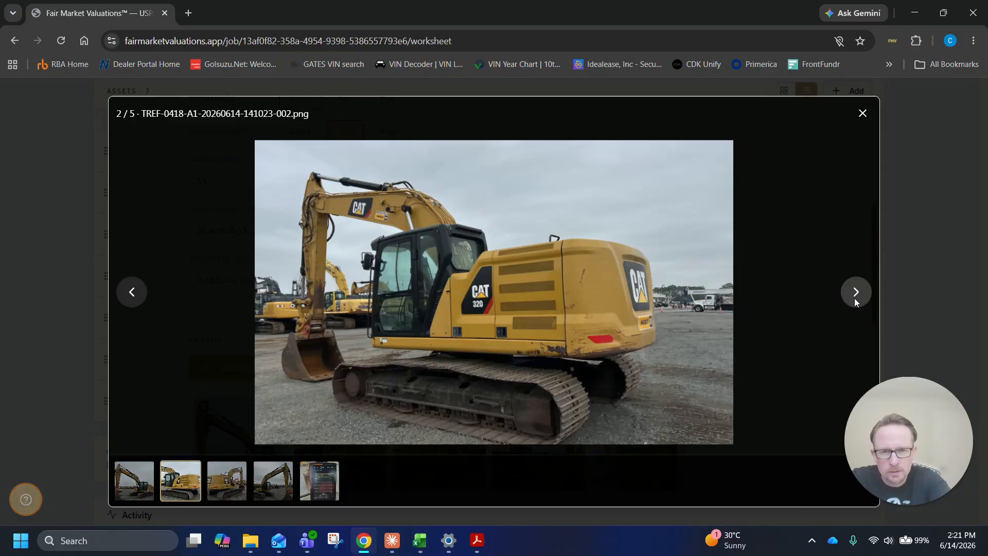
click(855, 299)
click(854, 298)
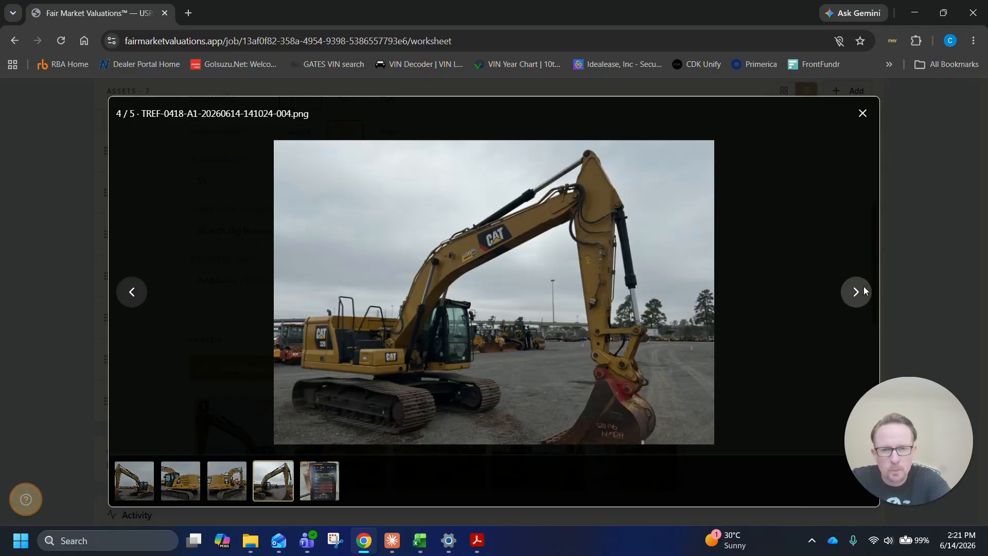
click(858, 289)
click(861, 114)
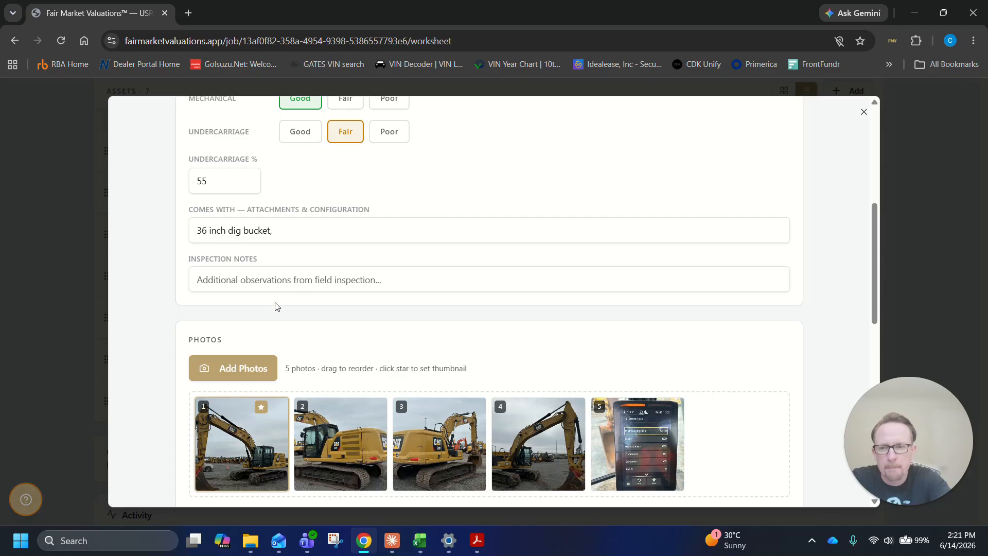
Add "hyd Q/C," after the dig bucket in the attachments and configuration description
click(351, 242)
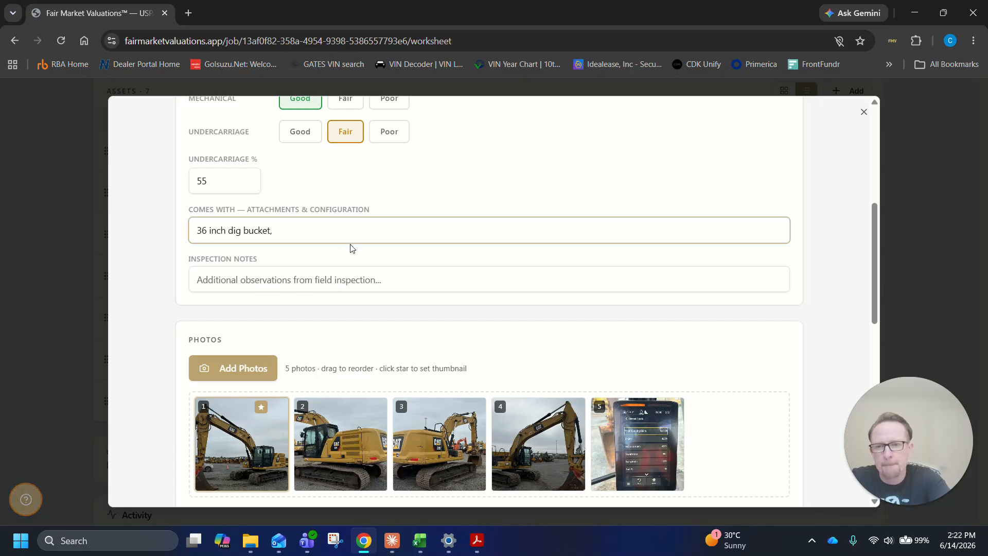
text(hyd )
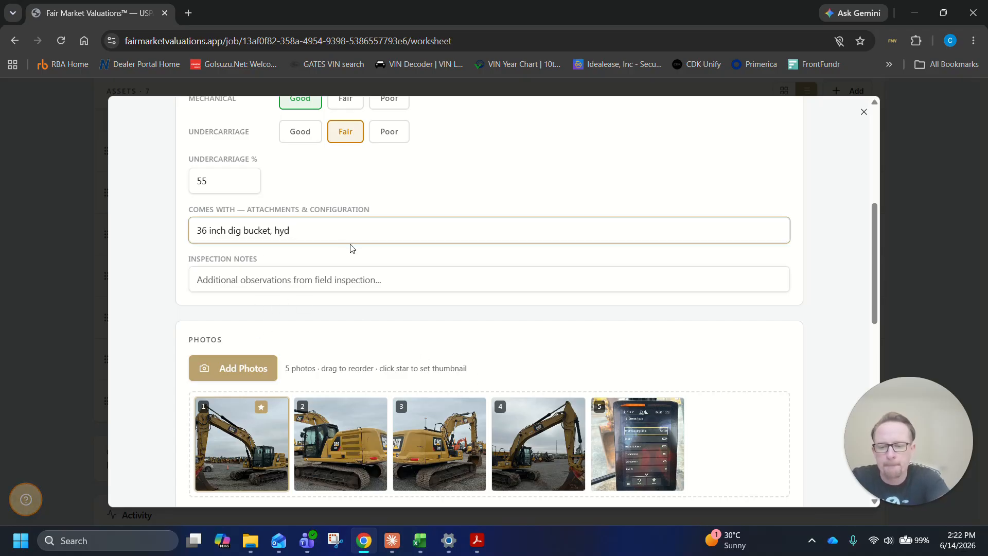
text(Q/C,)
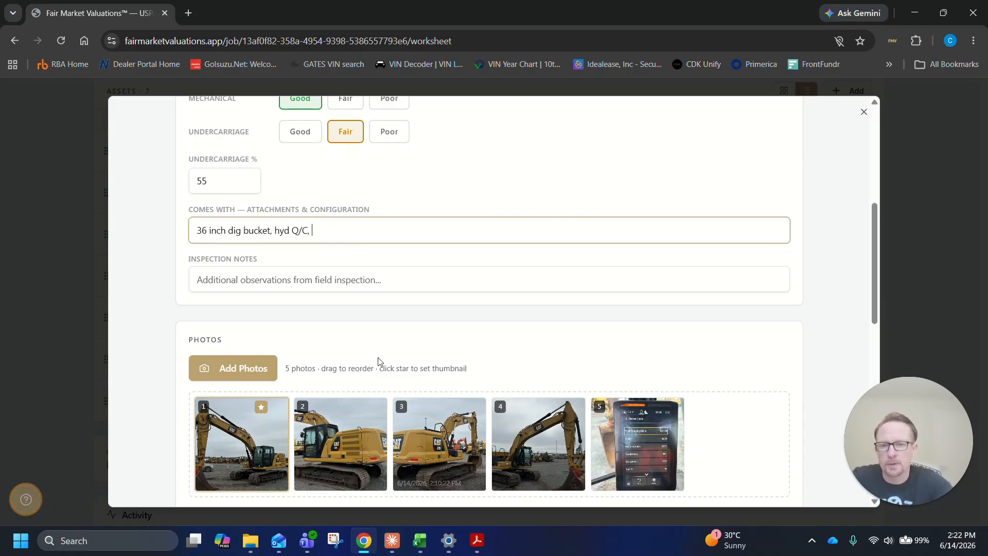
Enter "leaking drive motor, mild dampness" as the Caterpillar 320's inspection notes
click(368, 281)
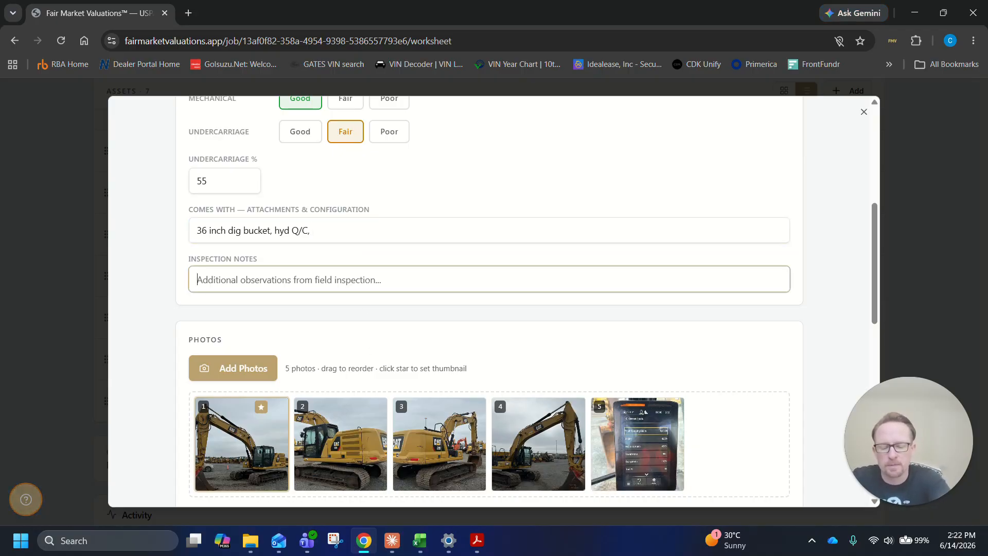
text(leaking )
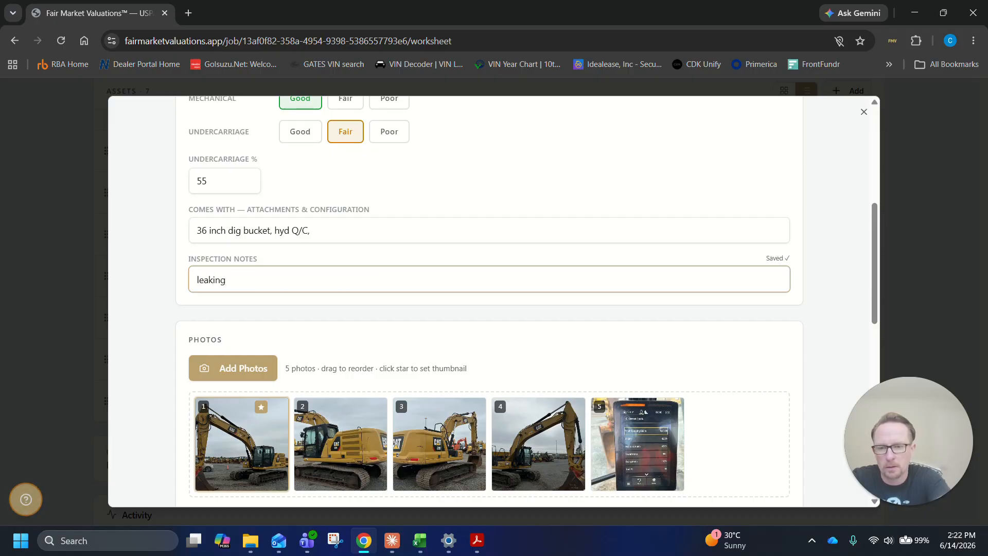
text(drive motor)
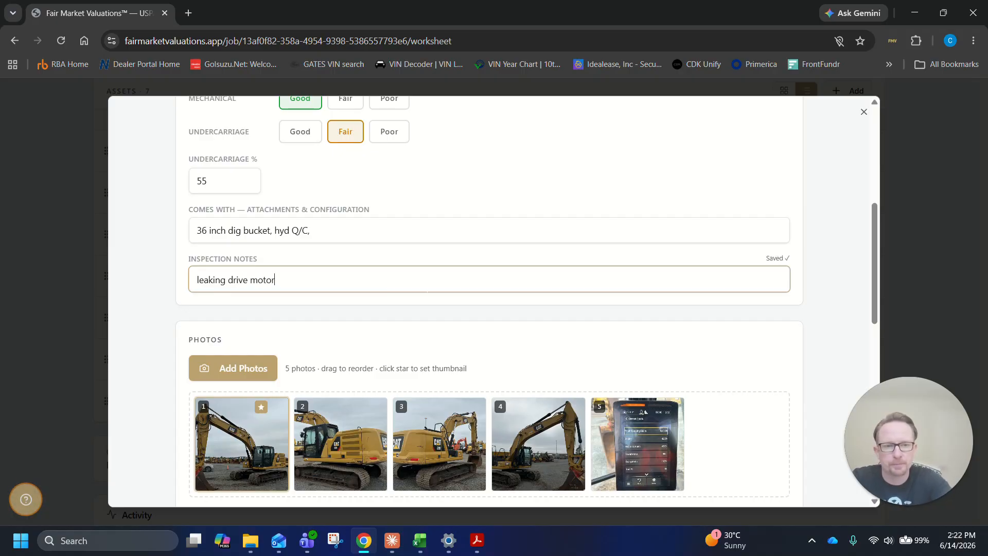
text(, )
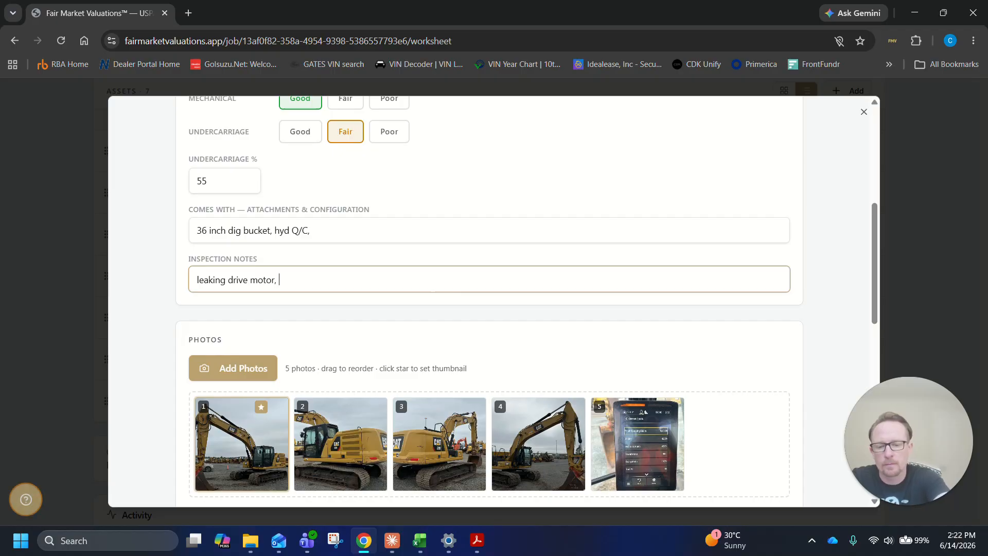
text(m)
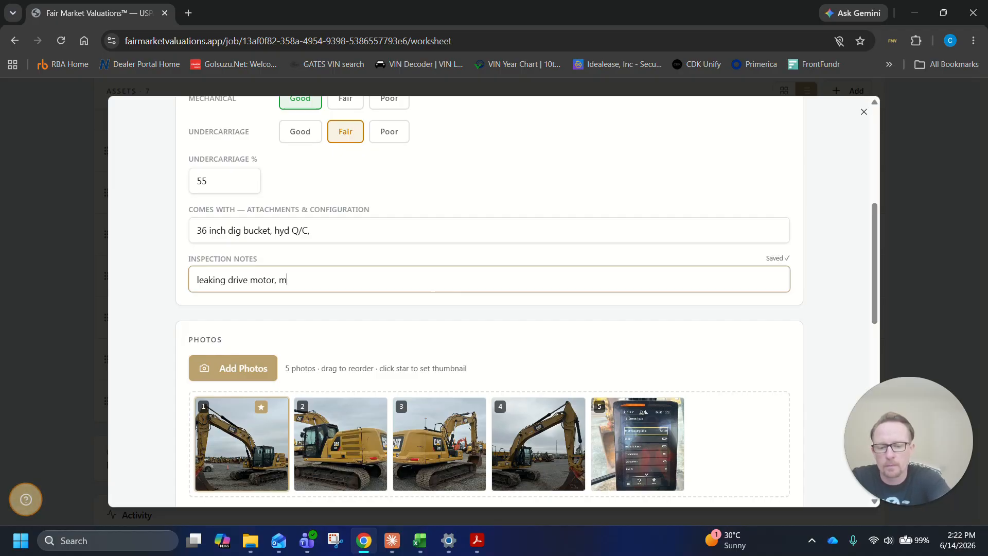
text(ild dmap)
key(BackSpace)
key(BackSpace)
key(BackSpace)
text(a)
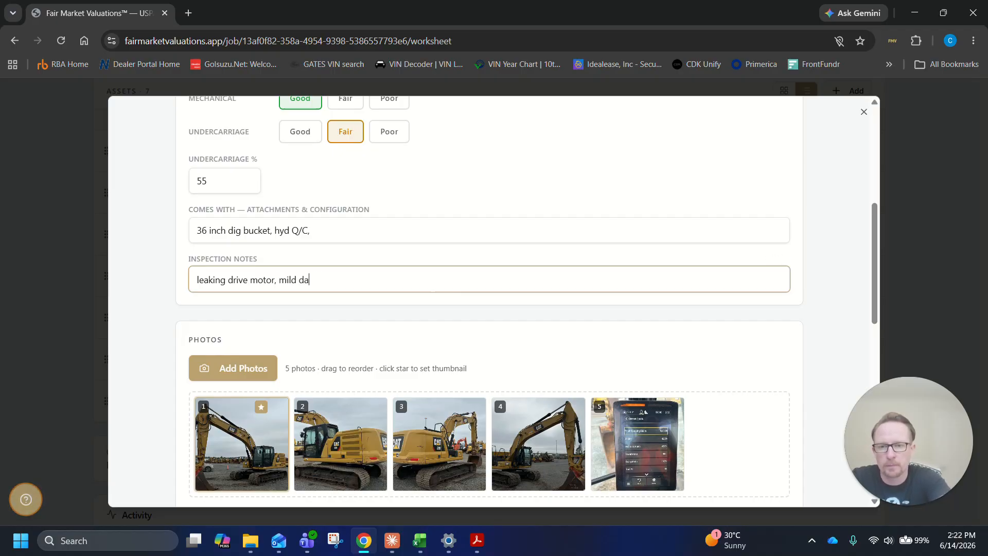
text(mpness)
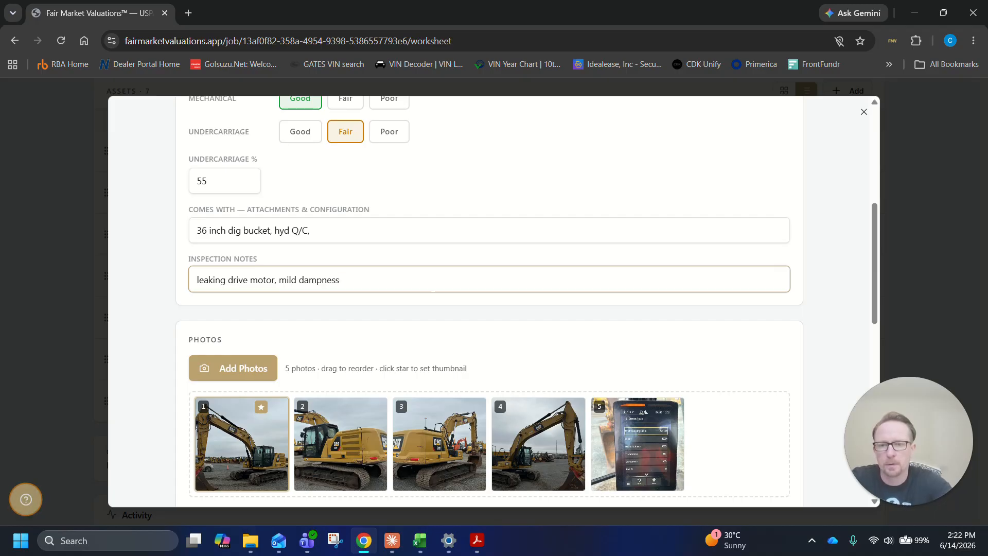
Look through the Caterpillar 320's photos, comp data and adjustments sections below the inspection notes
scroll(432, 318, down, 3)
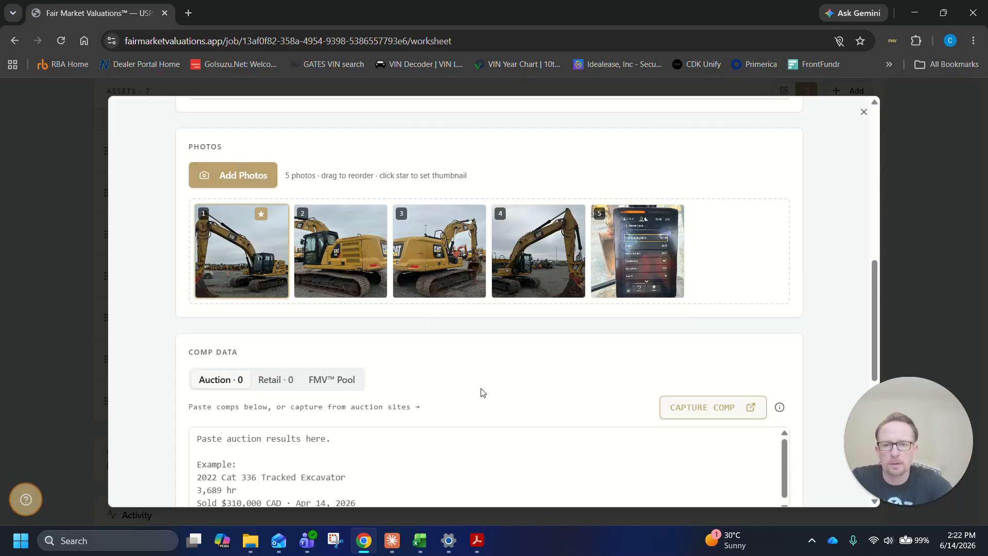
scroll(481, 393, up, 6)
scroll(676, 324, down, 9)
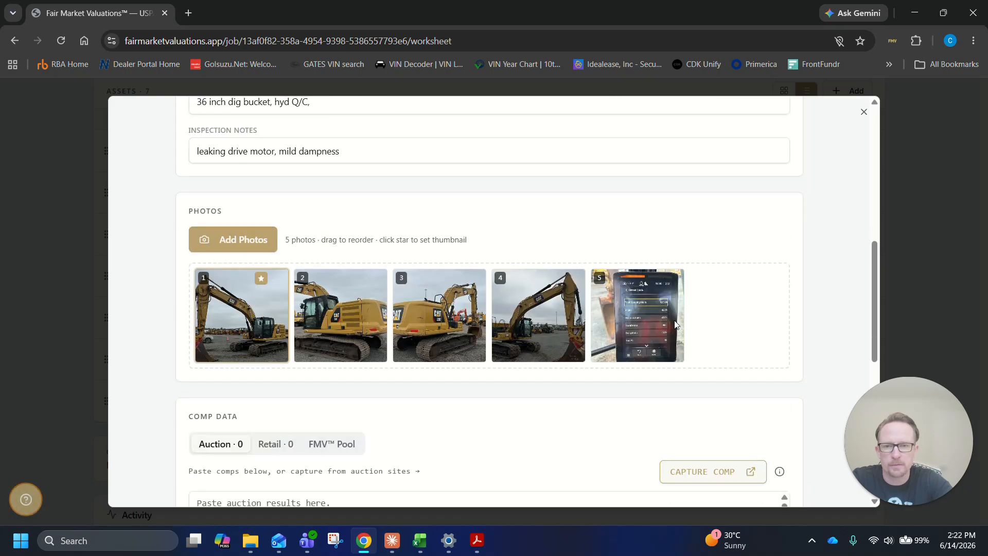
scroll(490, 340, down, 3)
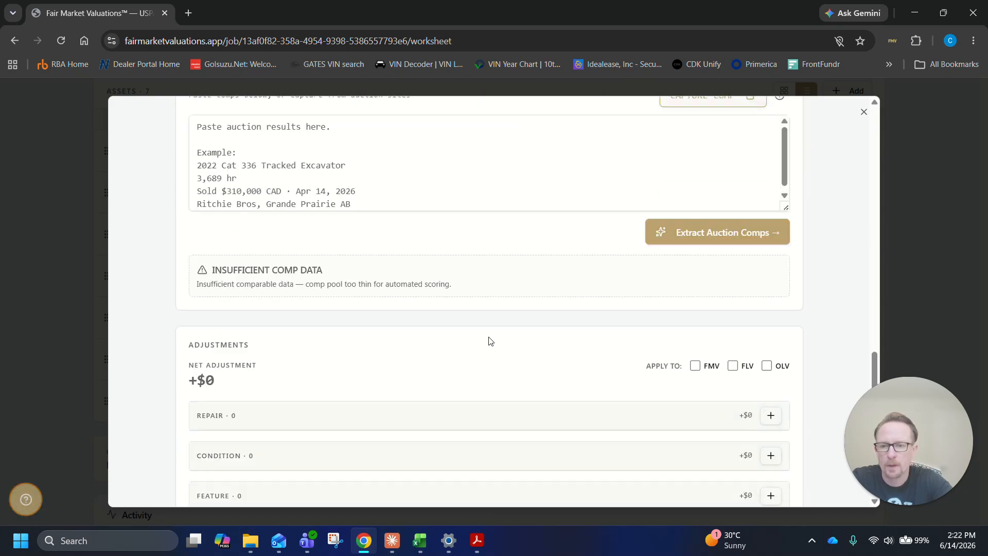
scroll(484, 311, up, 15)
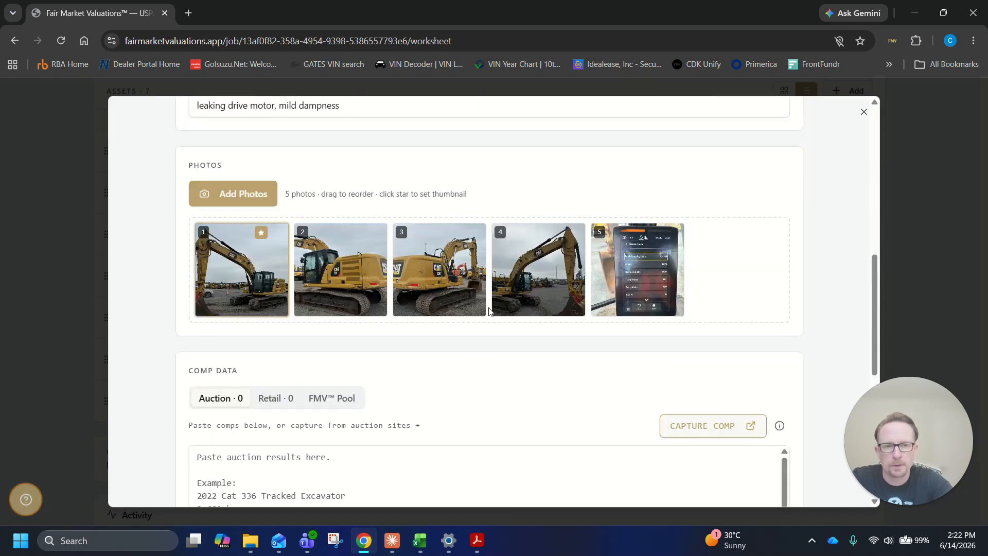
scroll(475, 298, down, 6)
scroll(476, 278, down, 7)
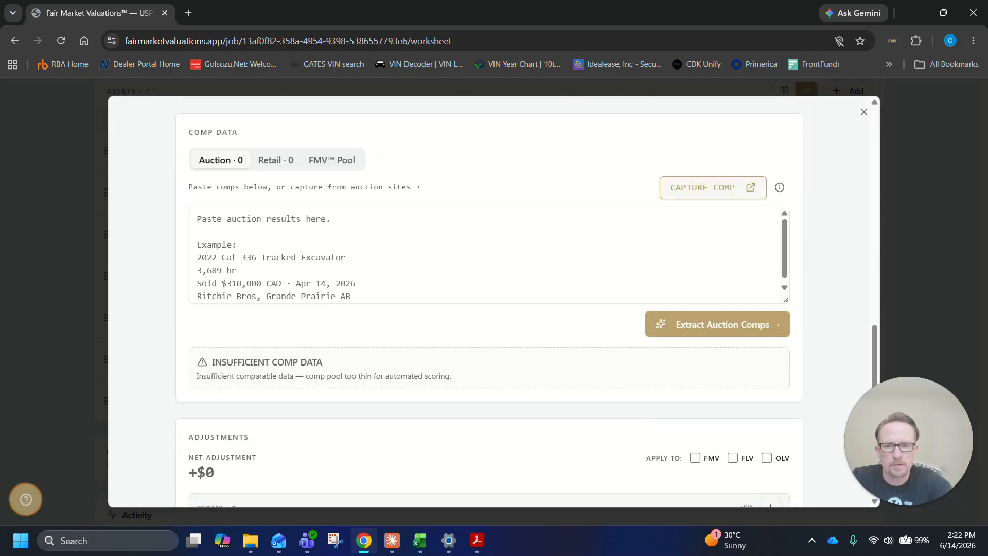
scroll(474, 274, up, 4)
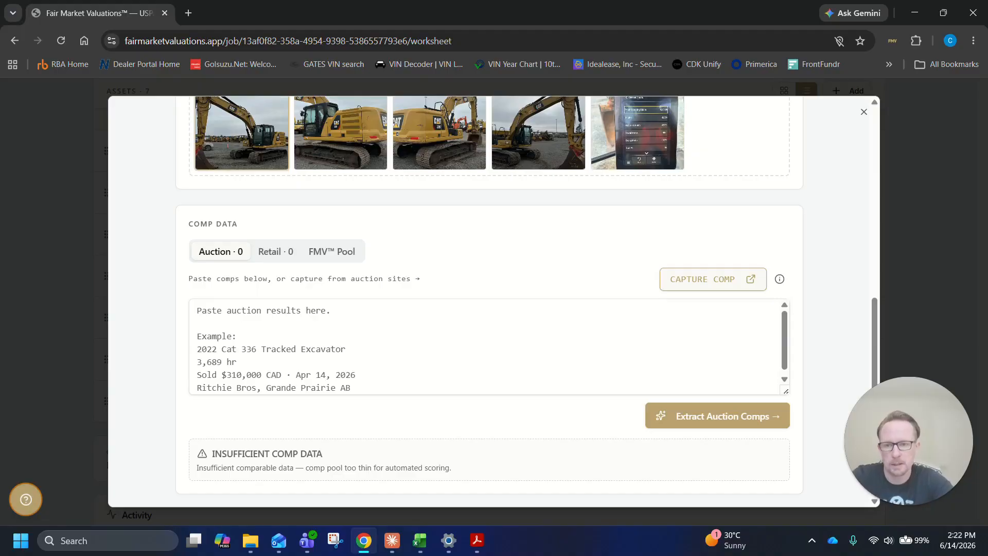
scroll(538, 348, down, 1)
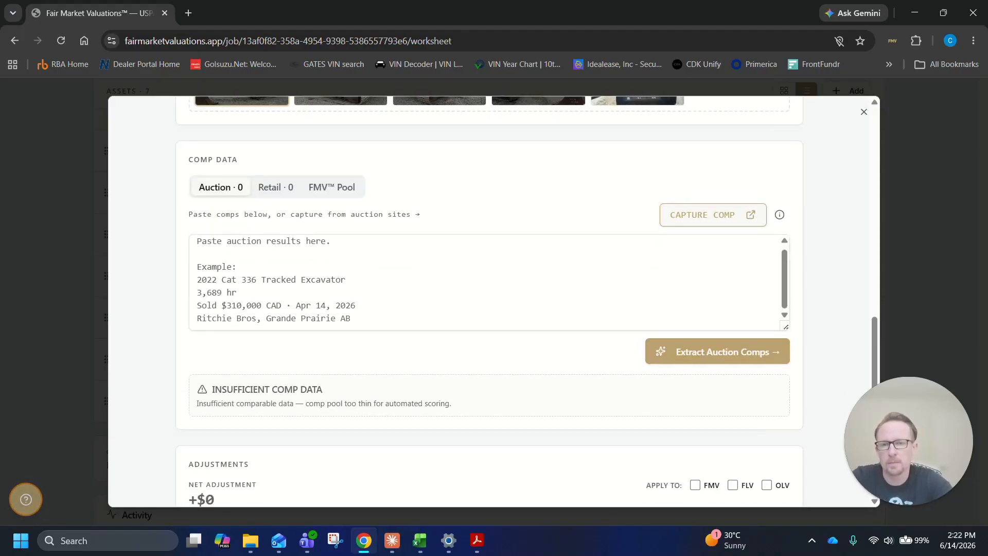
Compare the Auction, Retail and FMV Pool comp sources for the Caterpillar 320, and return to the auction comps entry
click(260, 188)
click(220, 188)
click(268, 188)
click(226, 188)
click(278, 188)
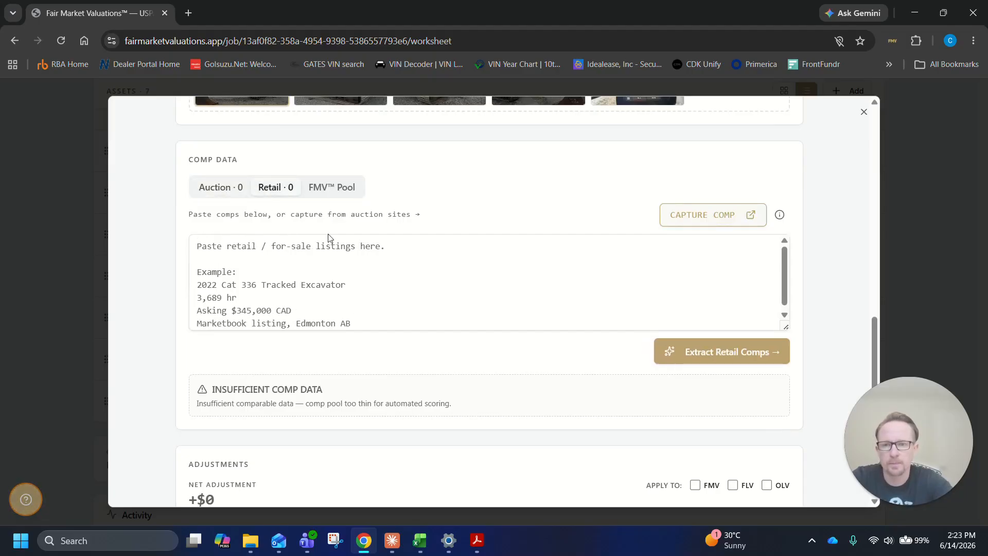
click(328, 187)
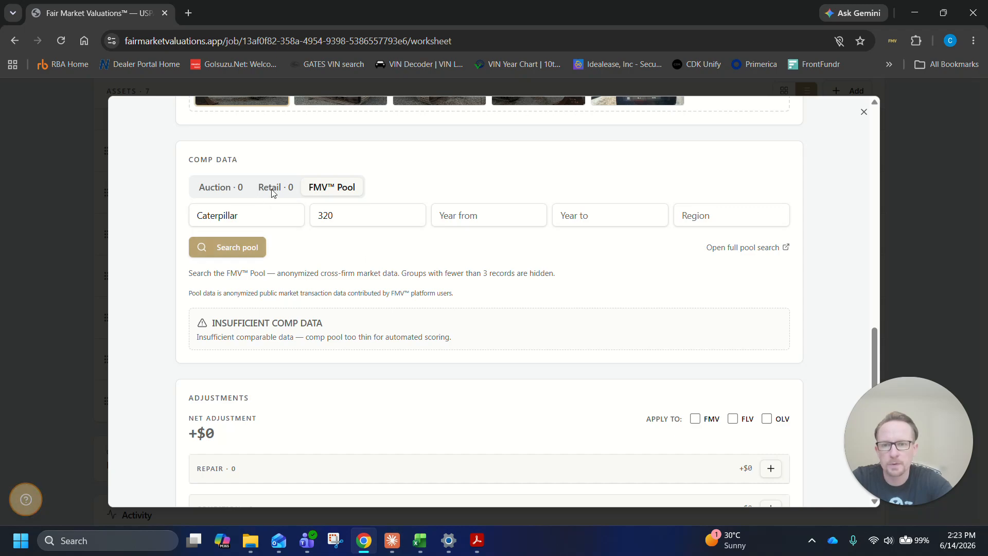
click(225, 198)
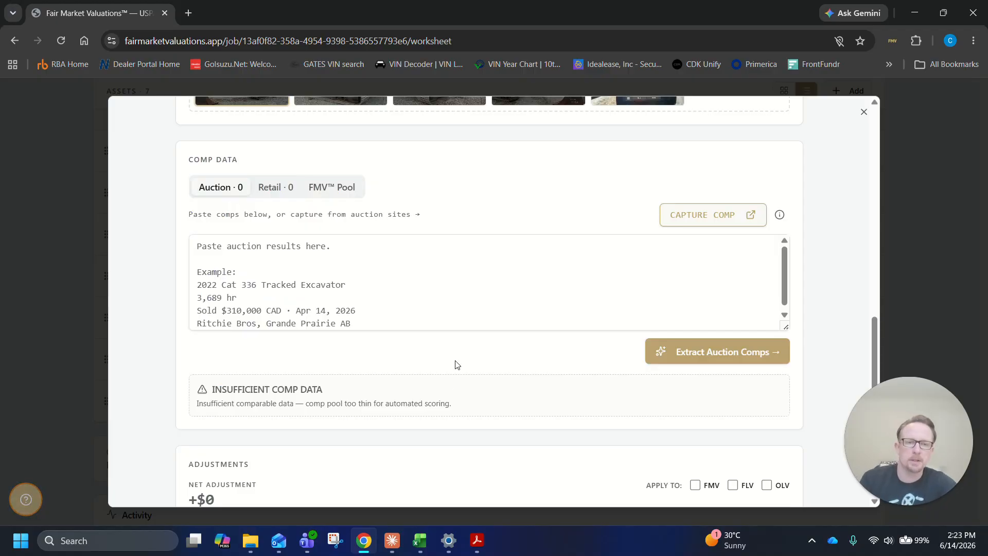
click(197, 246)
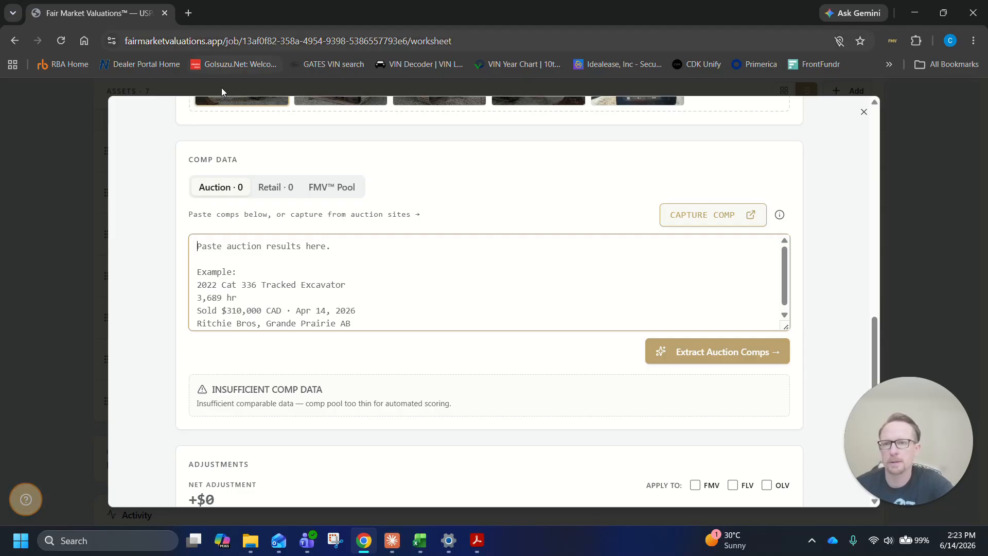
Open the Ritchie Bros. auction site in a separate browser tab and search it for "cat 320"
click(188, 14)
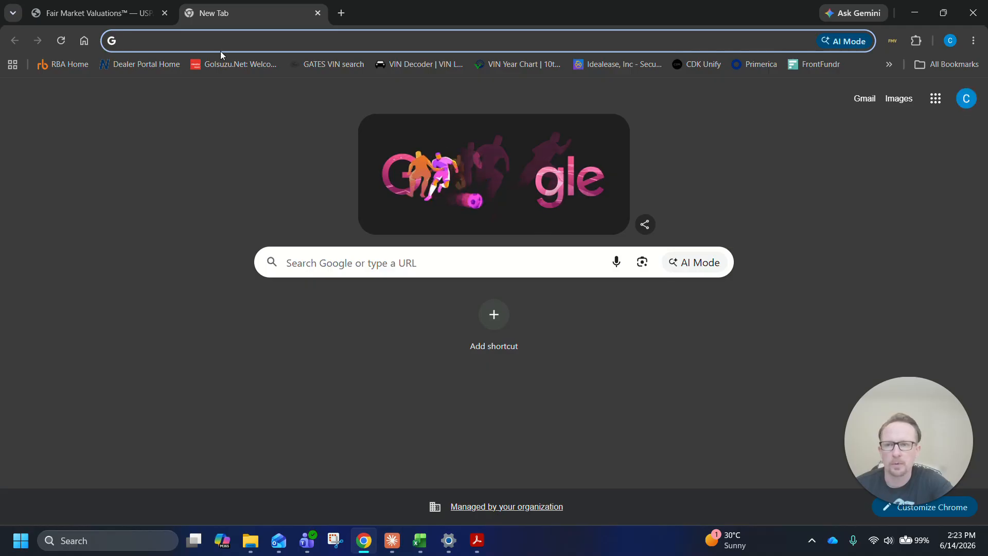
click(73, 65)
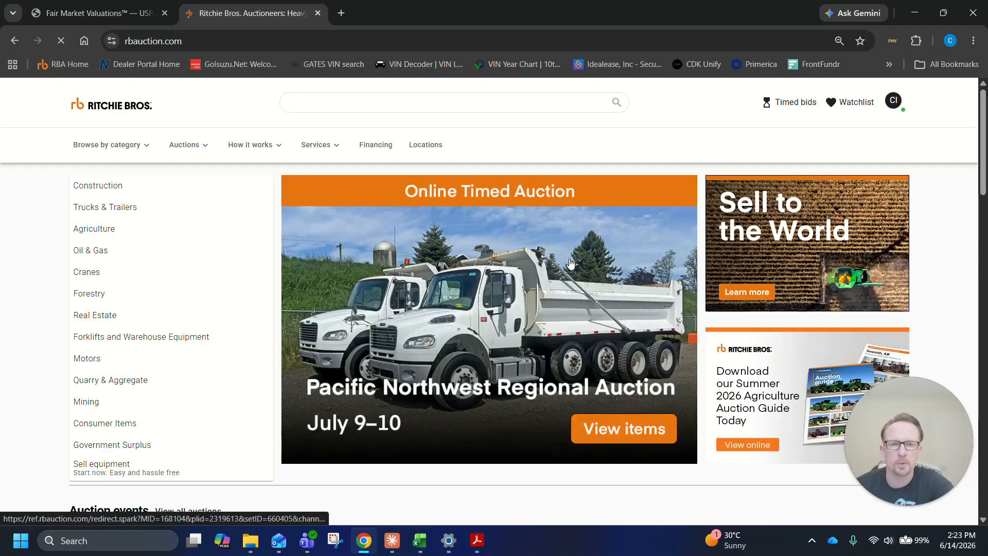
click(437, 102)
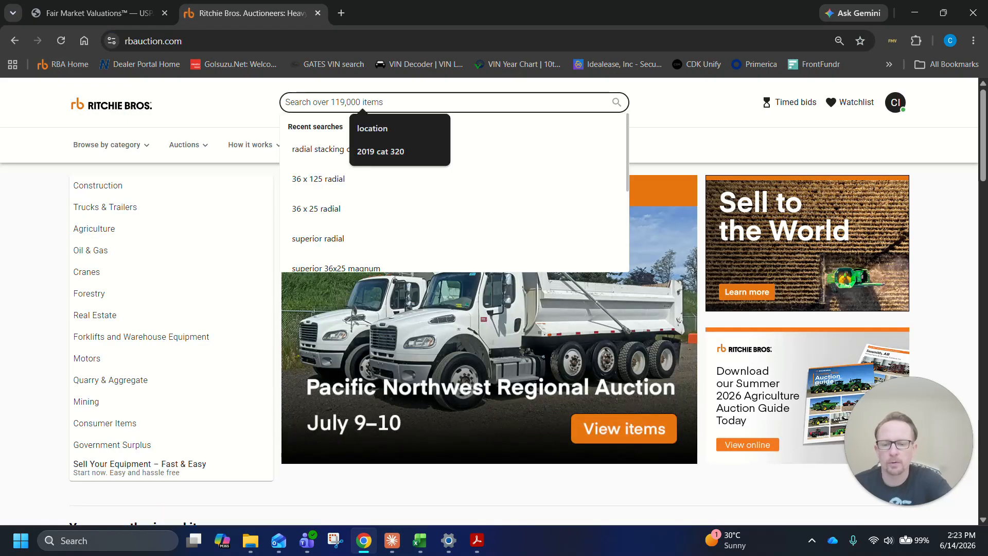
text(cat)
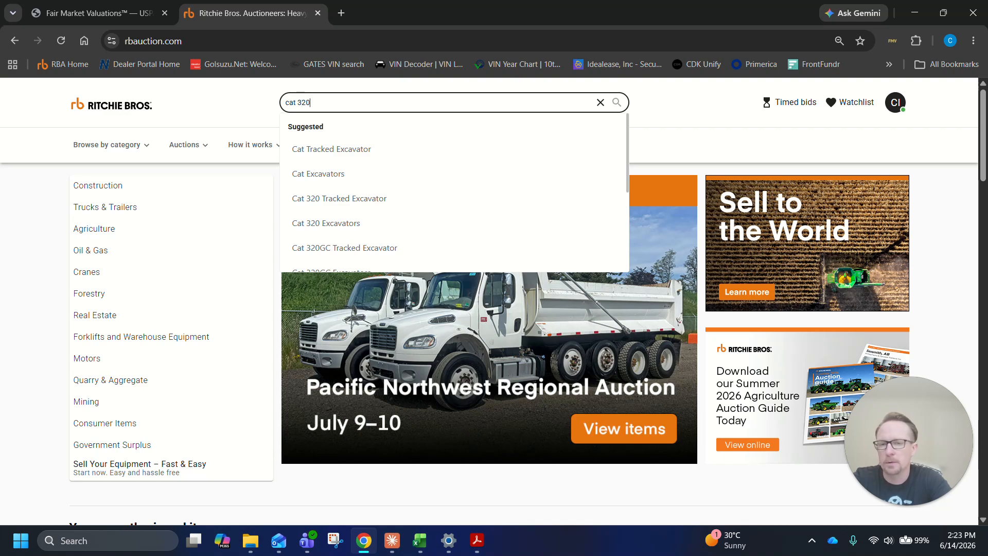
text(320)
key(Return)
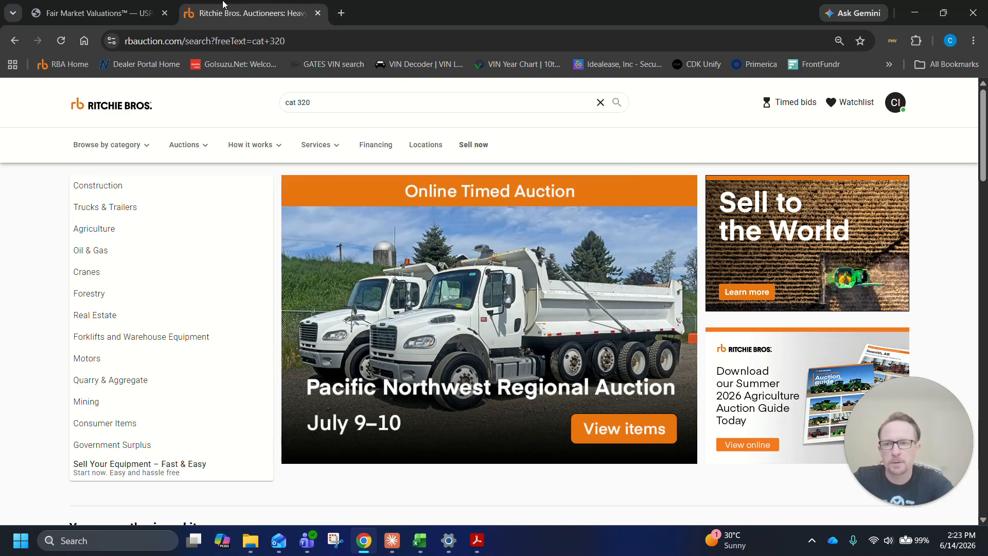
Return to the appraisal worksheet and review the Caterpillar 320's equipment details, condition assessment, attachments, notes and photos
click(148, 4)
scroll(393, 201, up, 10)
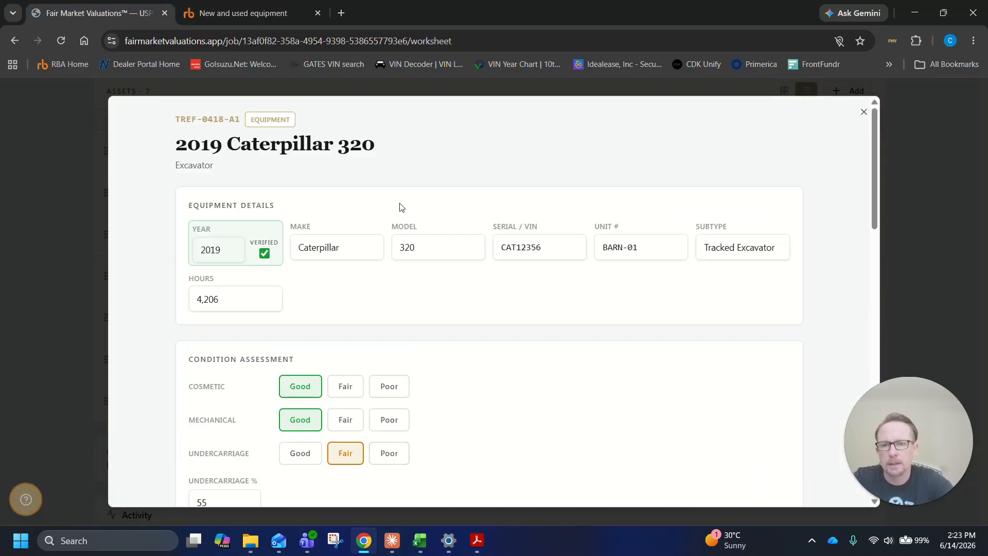
scroll(402, 207, down, 2)
scroll(396, 203, up, 3)
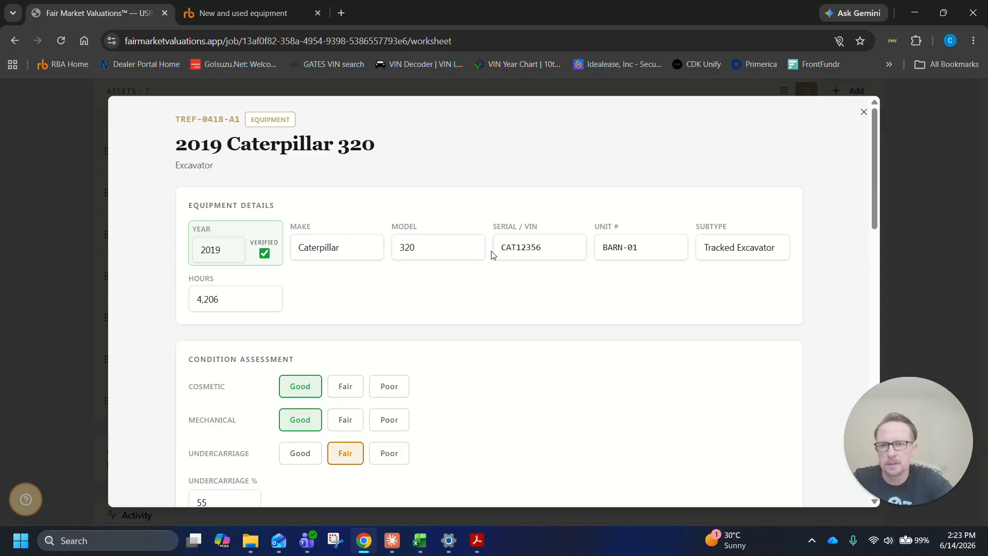
scroll(491, 251, down, 10)
scroll(491, 251, up, 10)
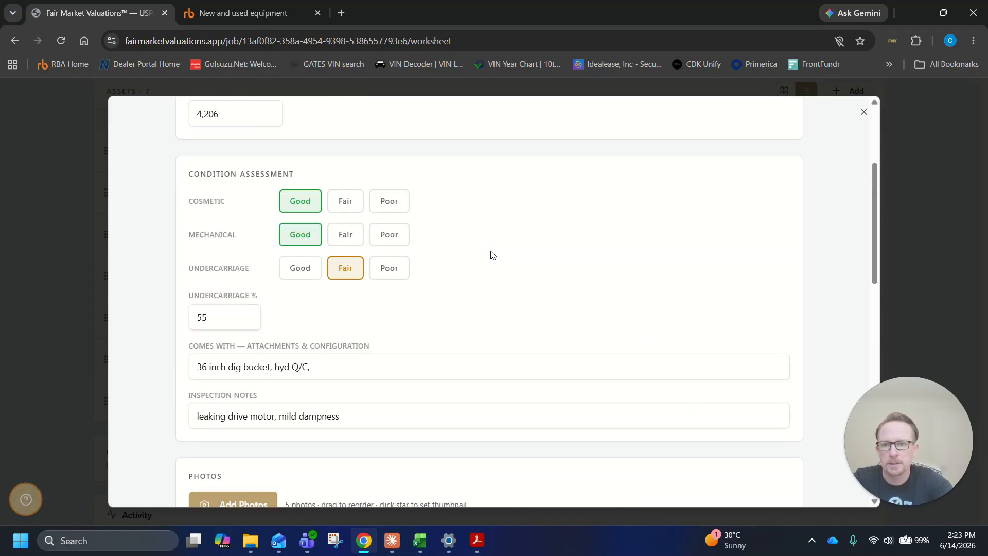
scroll(491, 252, down, 10)
scroll(489, 251, up, 2)
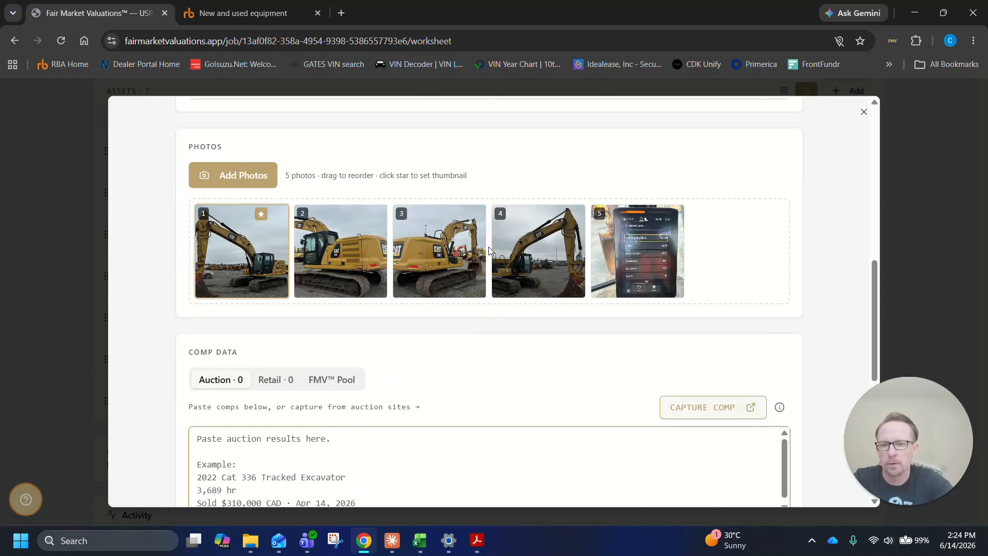
scroll(489, 247, up, 10)
scroll(487, 250, down, 11)
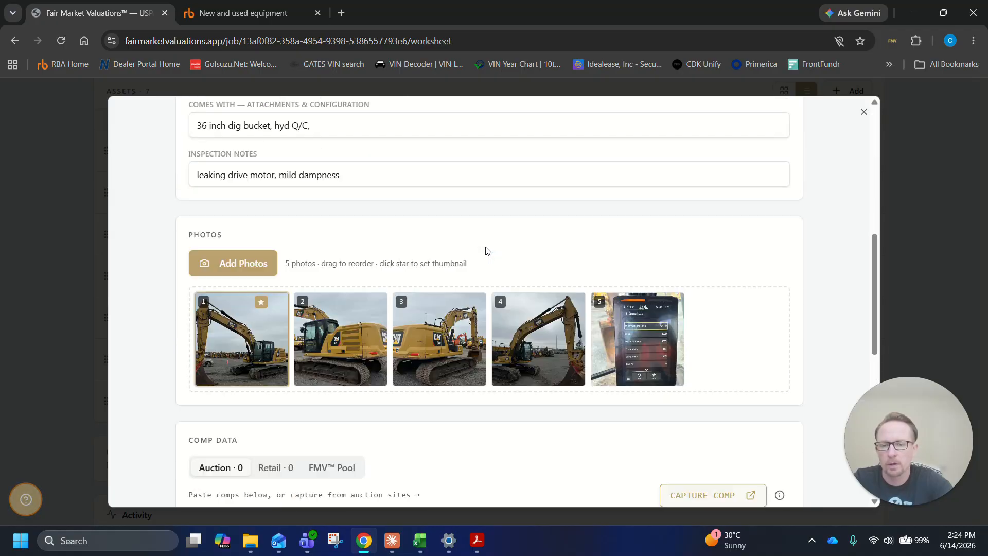
scroll(488, 251, down, 2)
Narrow the Ritchie Bros. "cat 320" results to sold items in the Construction industry and Excavators category, shown as a list
click(704, 214)
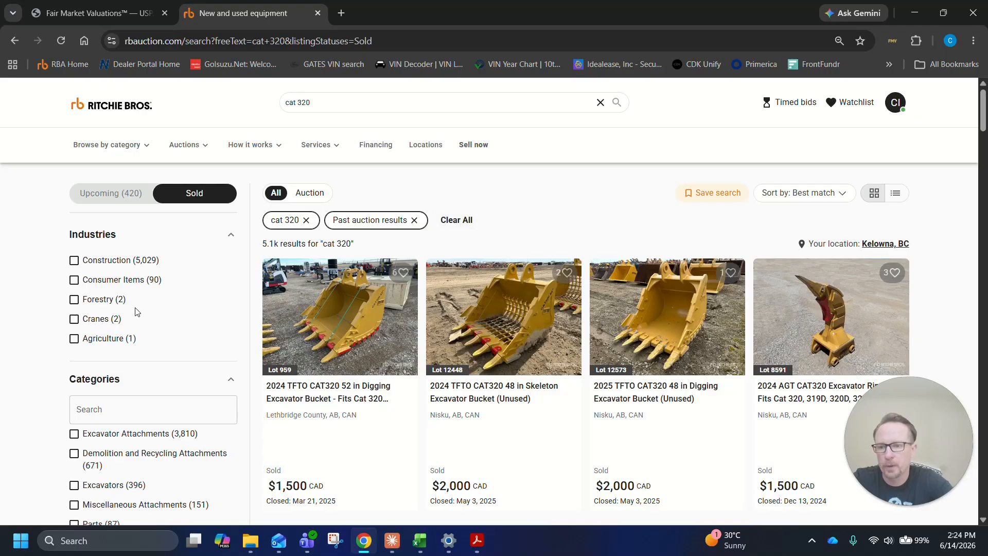
scroll(161, 293, down, 2)
scroll(162, 293, up, 1)
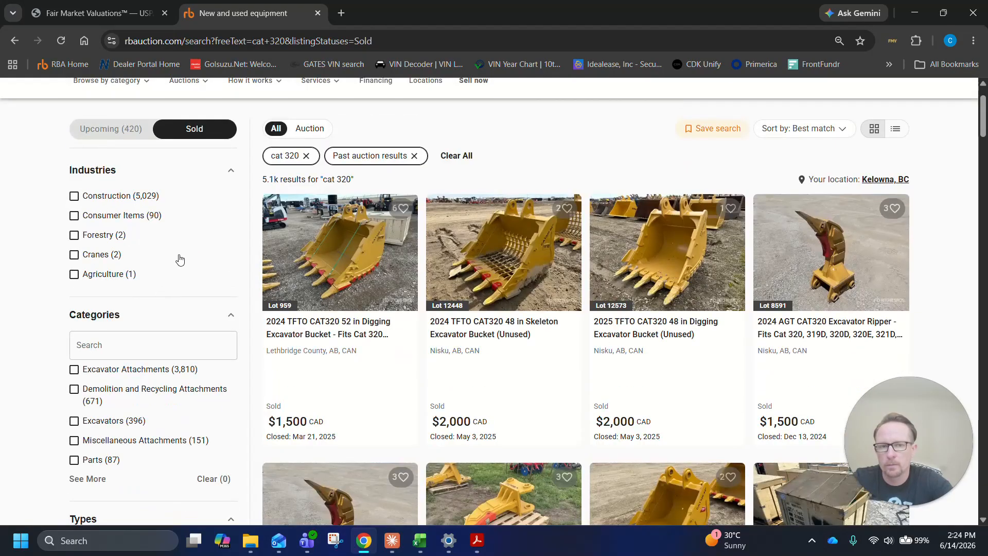
scroll(180, 259, down, 3)
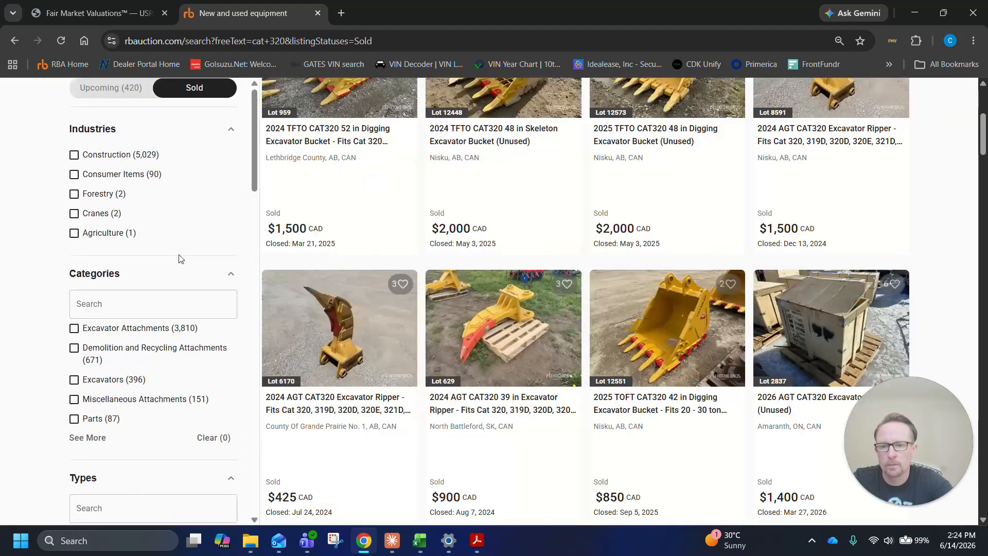
click(116, 162)
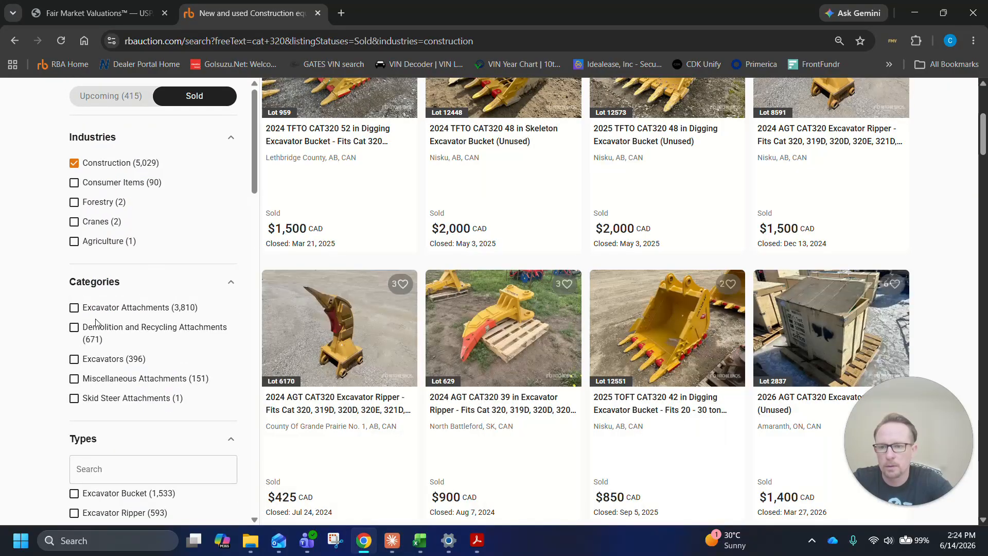
click(116, 359)
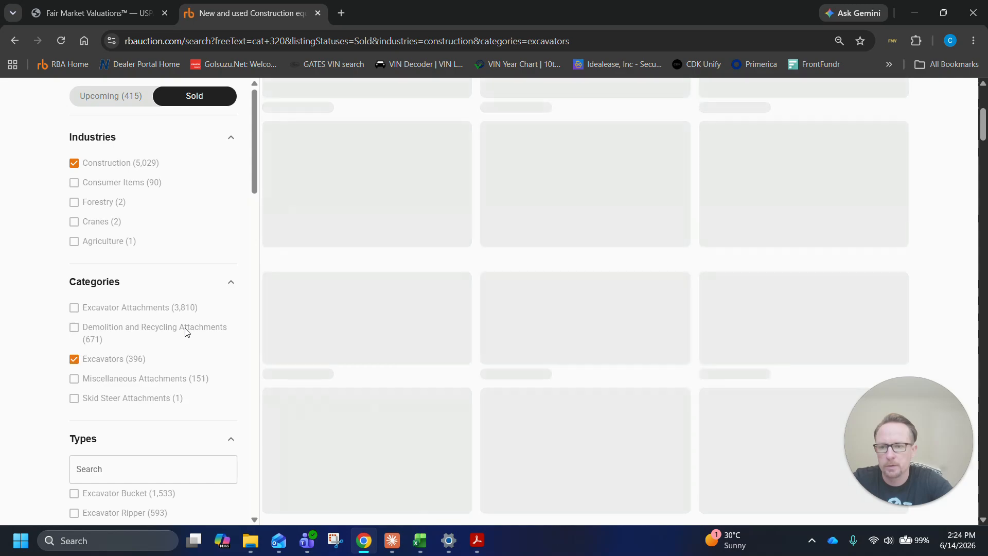
scroll(713, 266, up, 4)
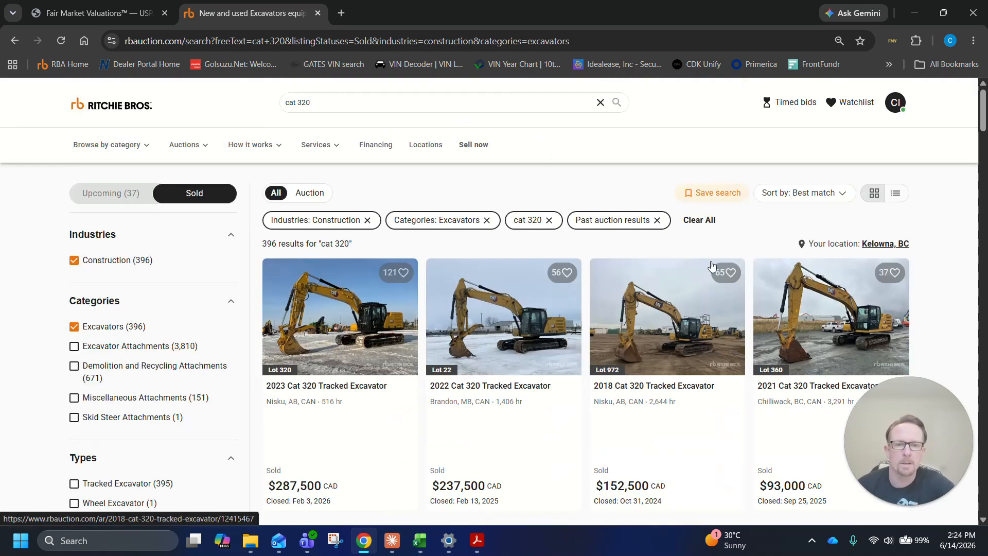
click(896, 193)
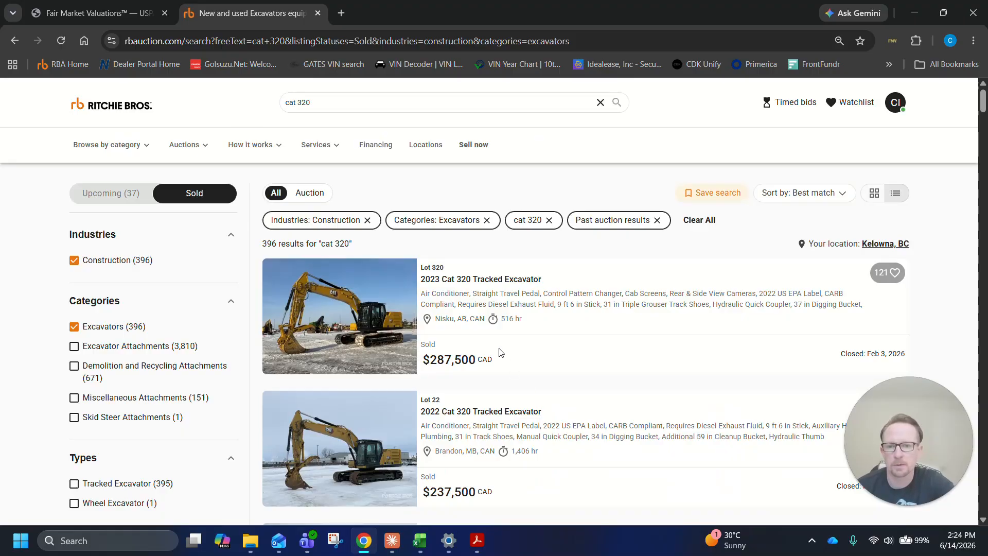
Limit the sold "cat 320" excavator results to Canada and model years 2016 to 2024
scroll(500, 353, down, 1)
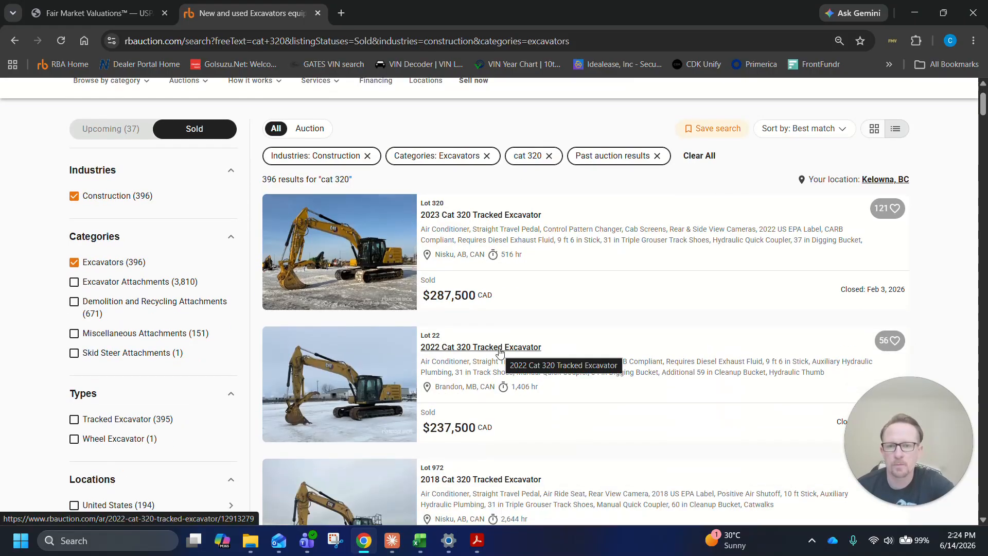
scroll(489, 350, down, 4)
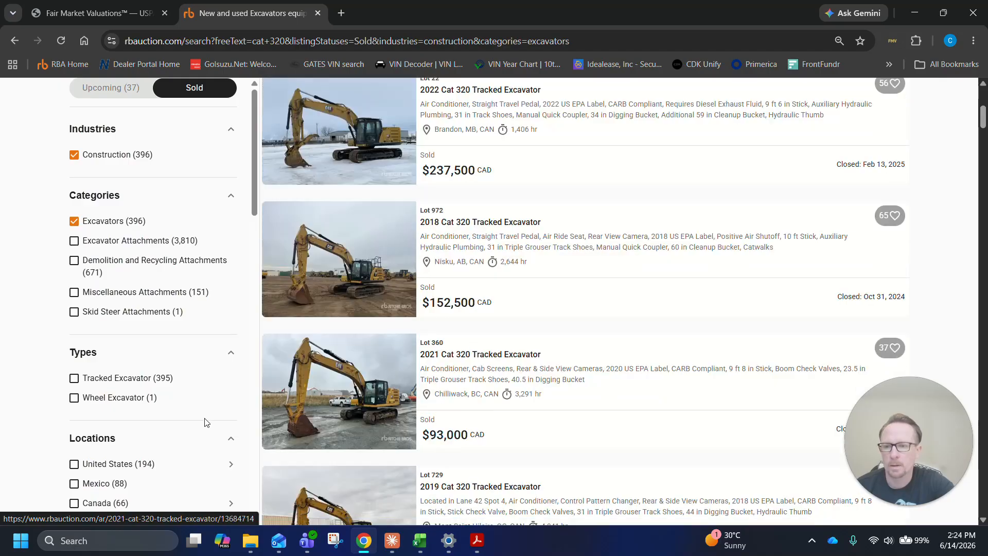
scroll(181, 397, down, 4)
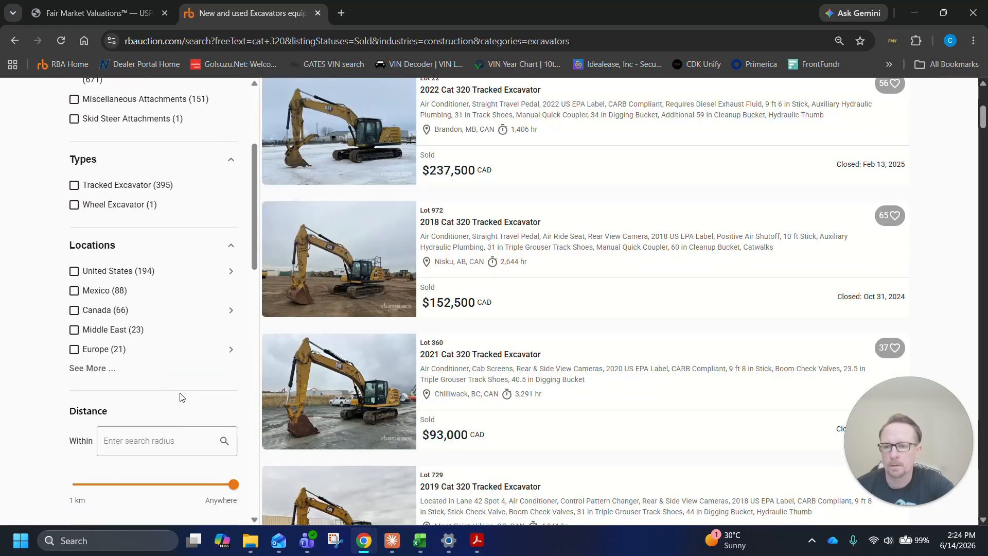
click(94, 311)
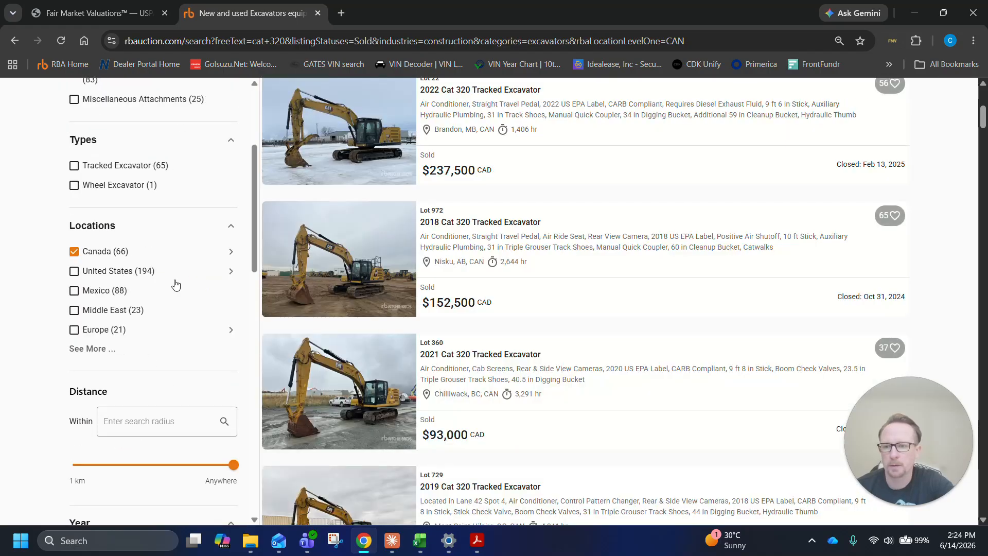
scroll(175, 282, down, 2)
scroll(180, 368, down, 2)
drag(92, 352, 162, 354)
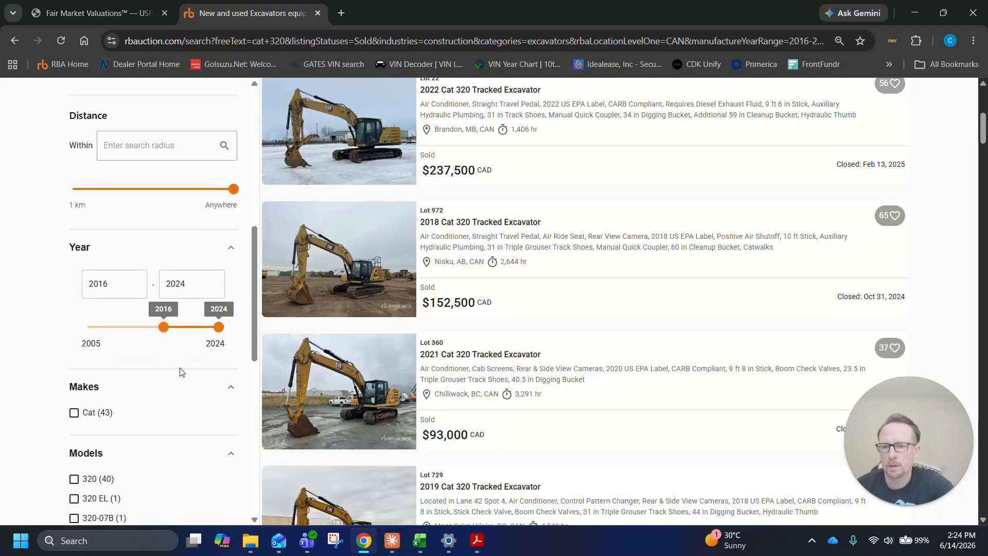
scroll(180, 372, down, 3)
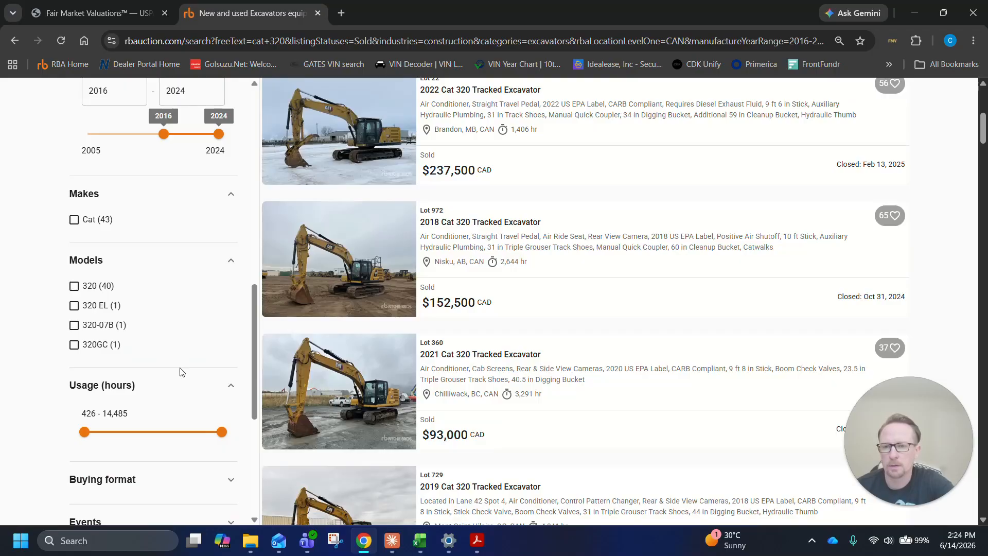
Sort the filtered sold excavator results by auction date
scroll(180, 371, up, 5)
scroll(622, 347, up, 6)
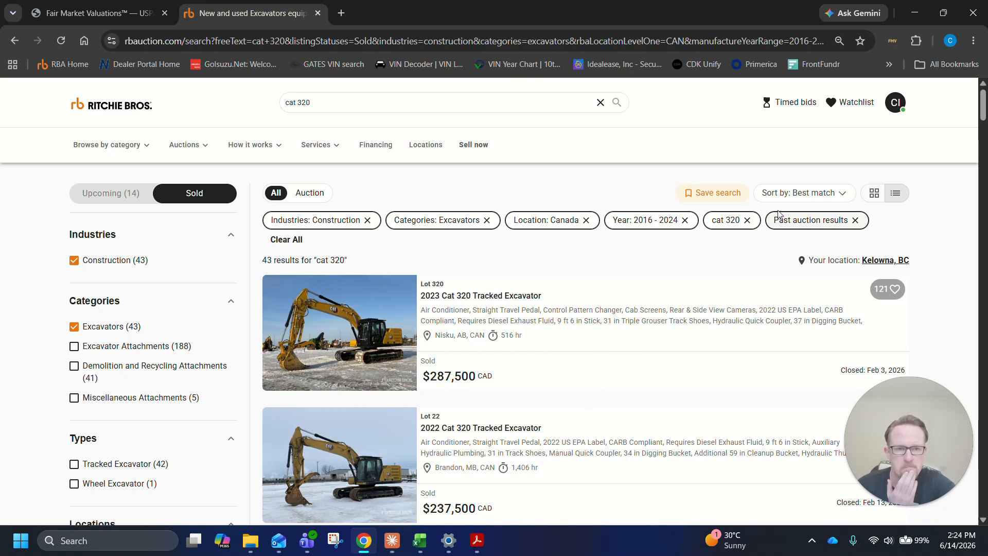
click(812, 200)
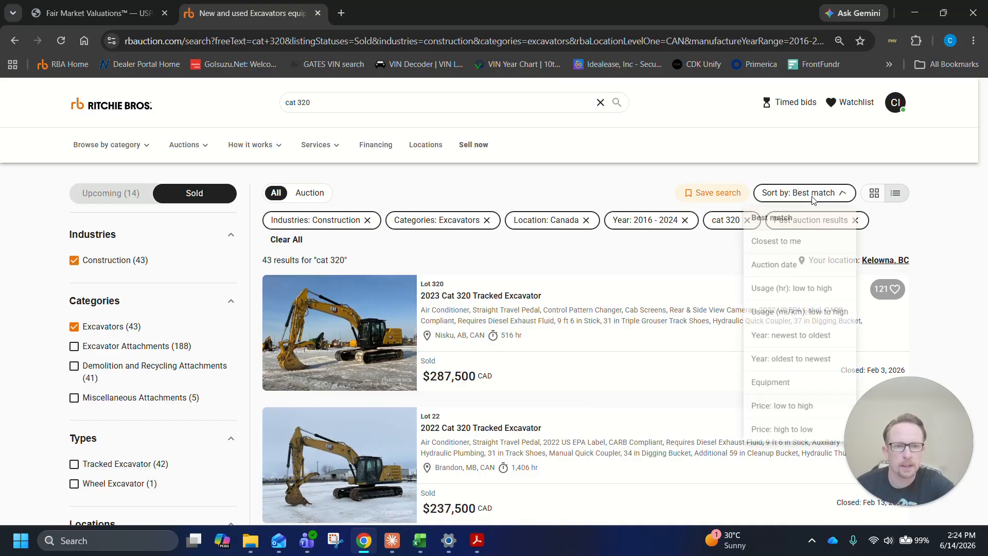
click(809, 273)
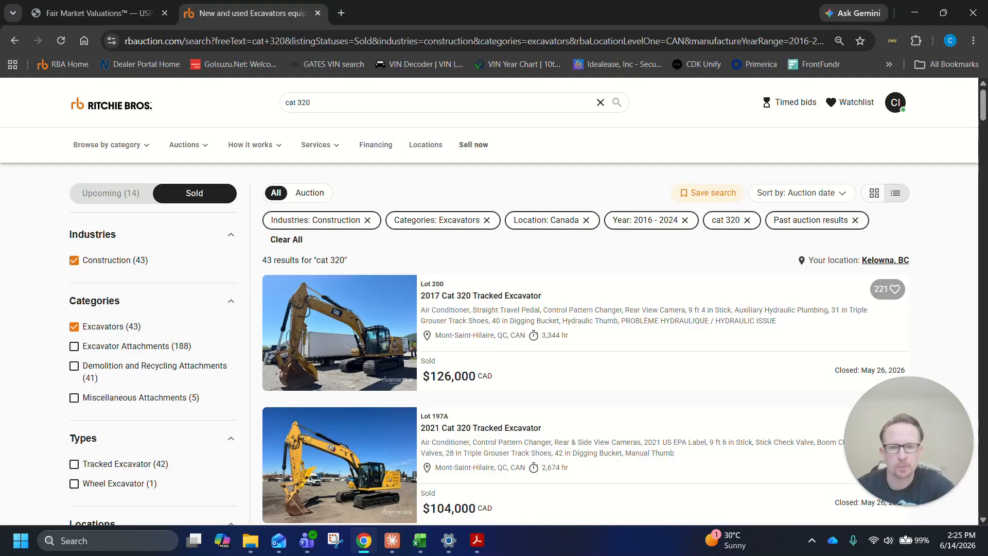
Copy the first three sold Cat 320 listings, the 2017, 2021 and 2018 units, from the results
scroll(605, 349, down, 3)
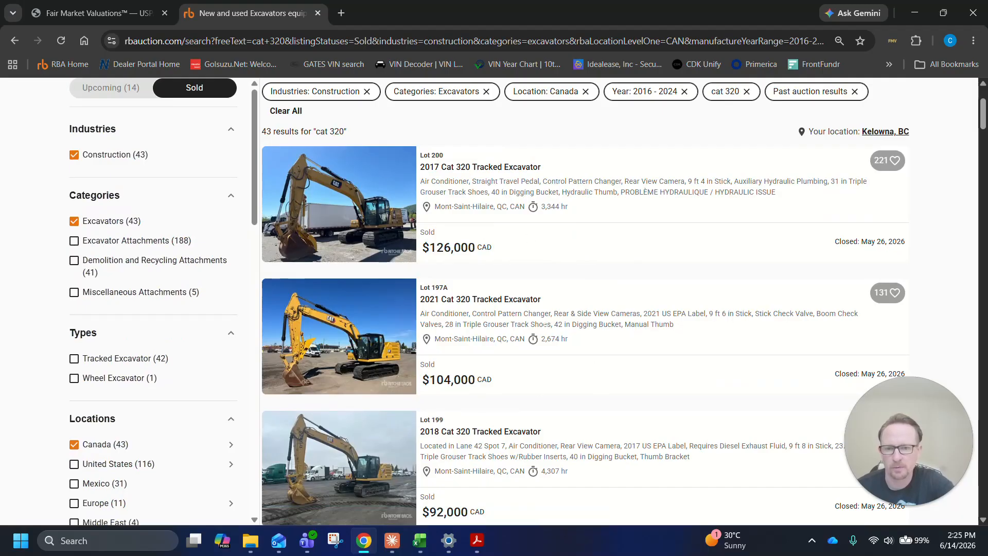
scroll(918, 286, up, 3)
scroll(750, 349, down, 3)
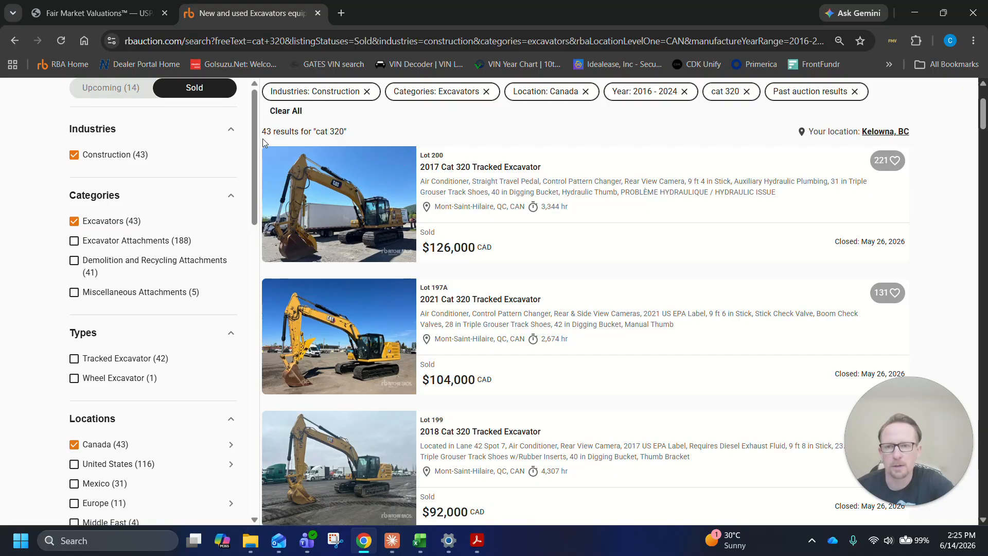
drag(368, 155, 926, 256)
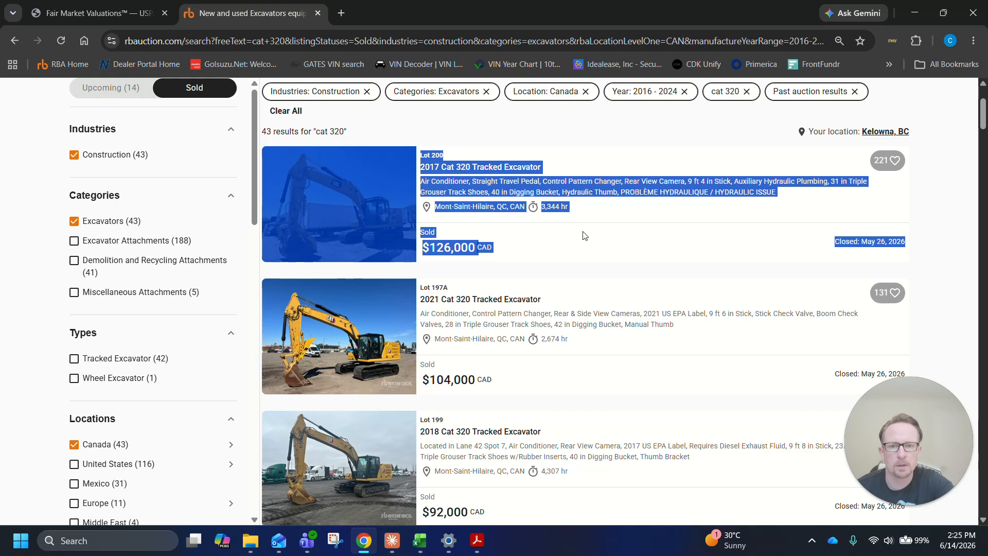
click(212, 189)
drag(292, 161, 905, 385)
scroll(715, 453, down, 1)
scroll(733, 453, down, 1)
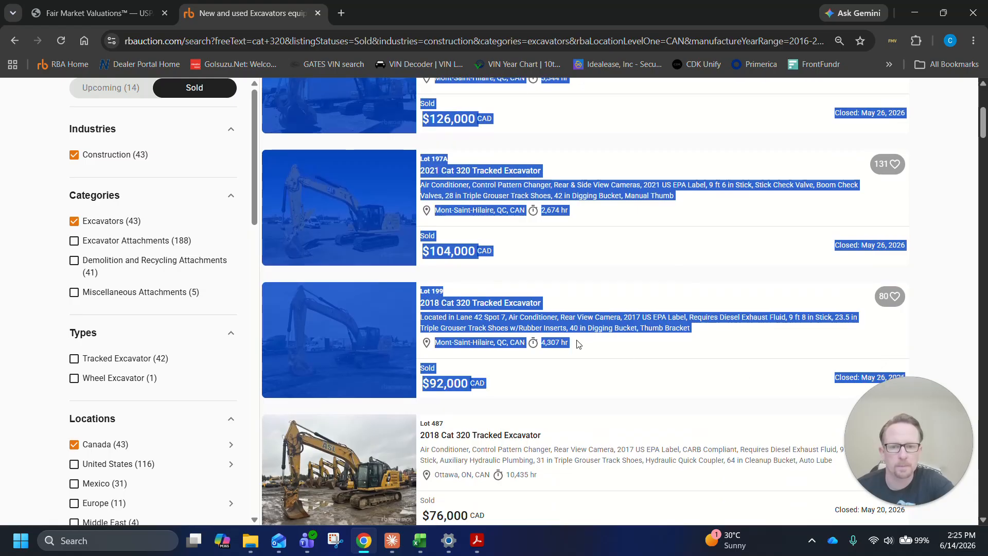
right_click(580, 315)
click(611, 327)
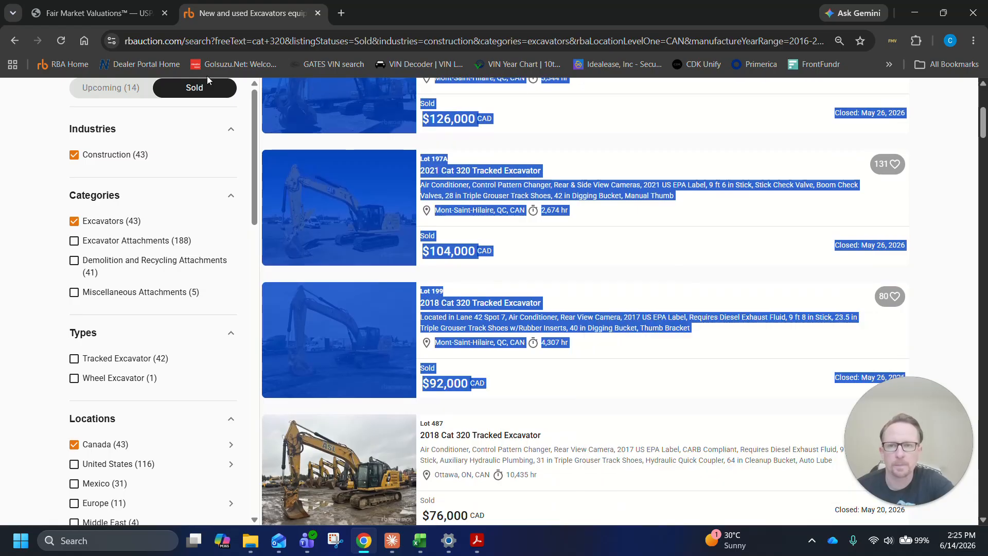
Paste the copied listings into the auction comp entry of the appraisal worksheet and check the pasted text
key(ctrl+Page_Up)
right_click(394, 232)
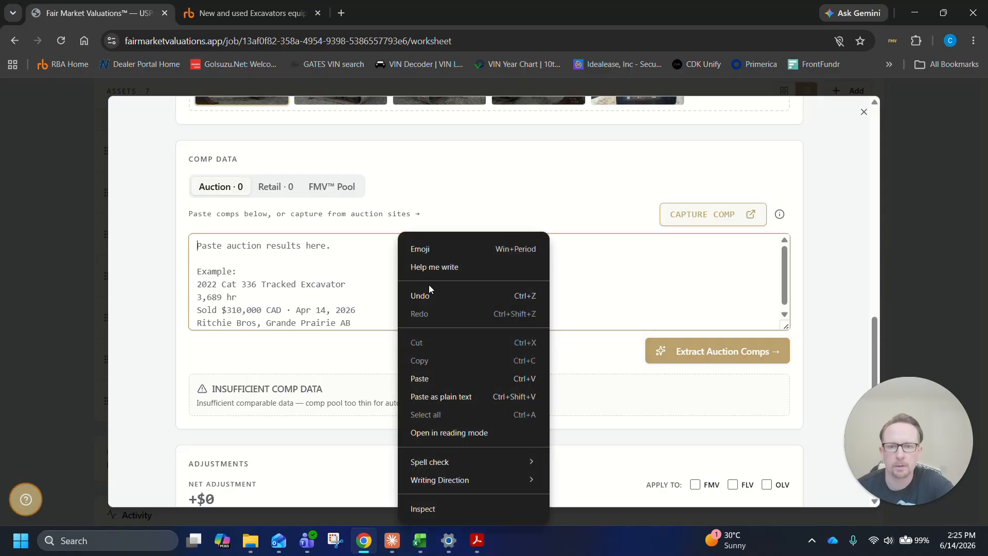
click(453, 378)
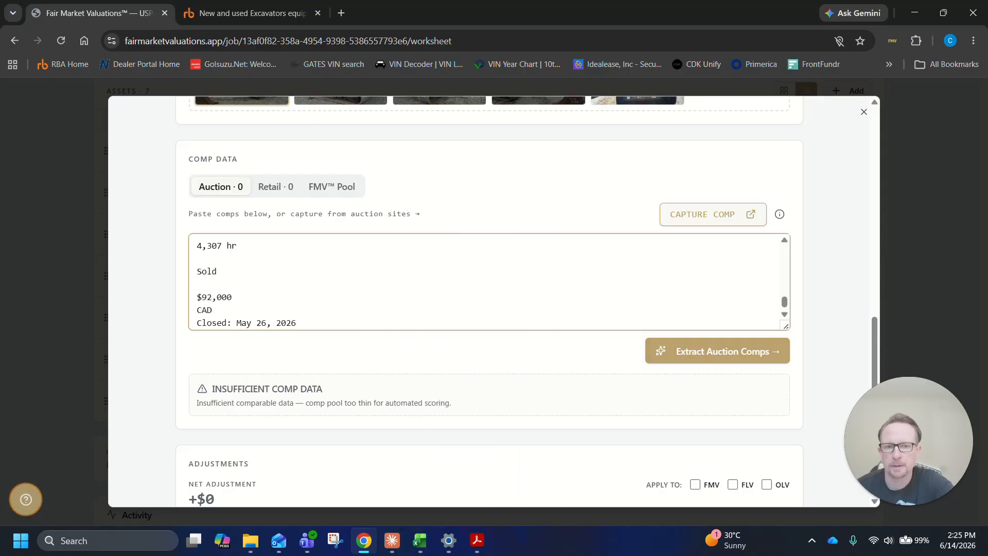
scroll(461, 309, down, 4)
scroll(464, 254, up, 7)
scroll(453, 287, down, 2)
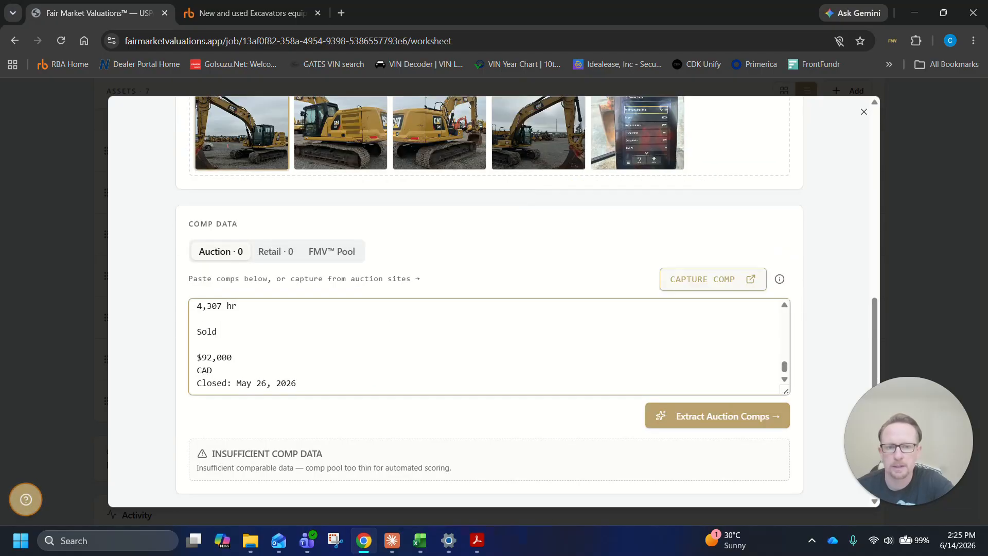
scroll(489, 345, up, 10)
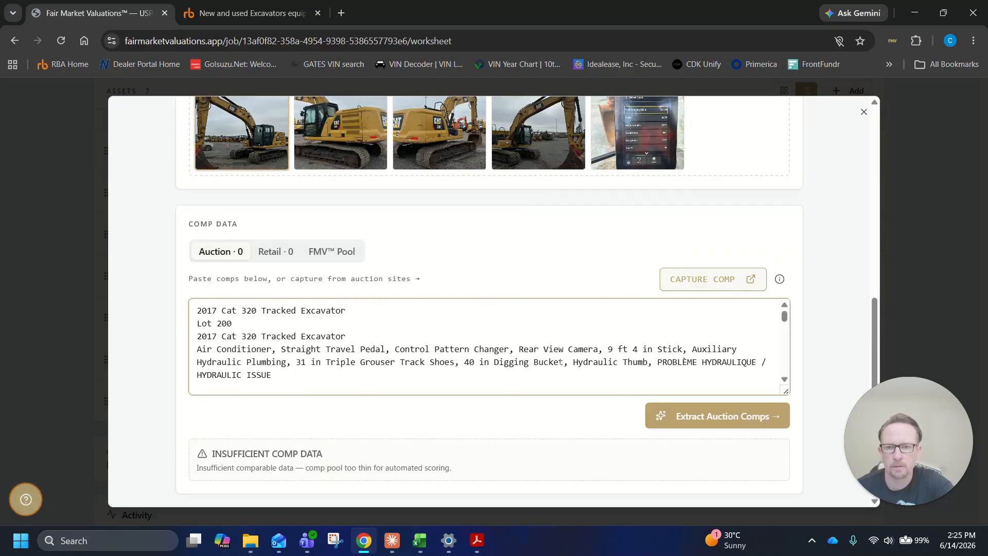
scroll(628, 353, down, 13)
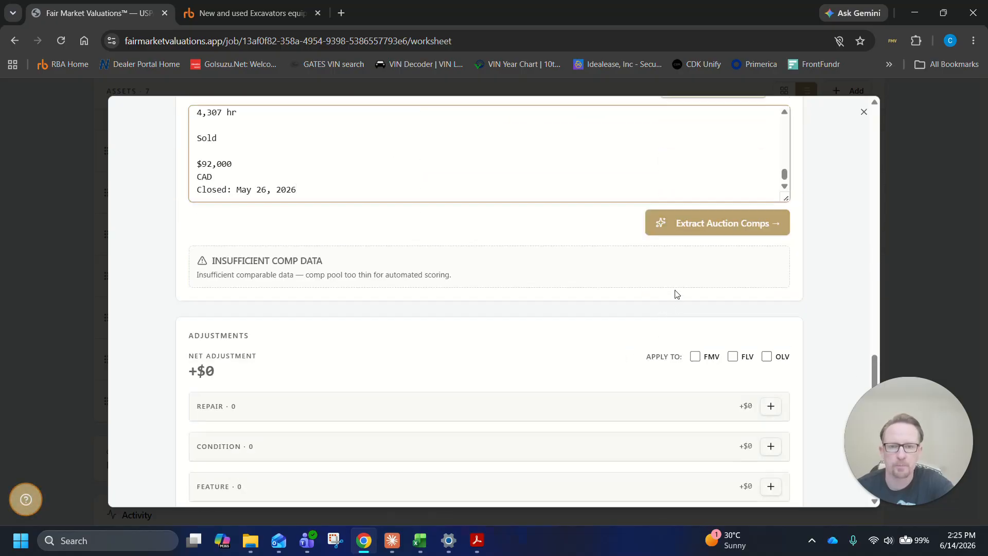
Extract the auction comps from the pasted listing text for the Caterpillar 320
click(693, 219)
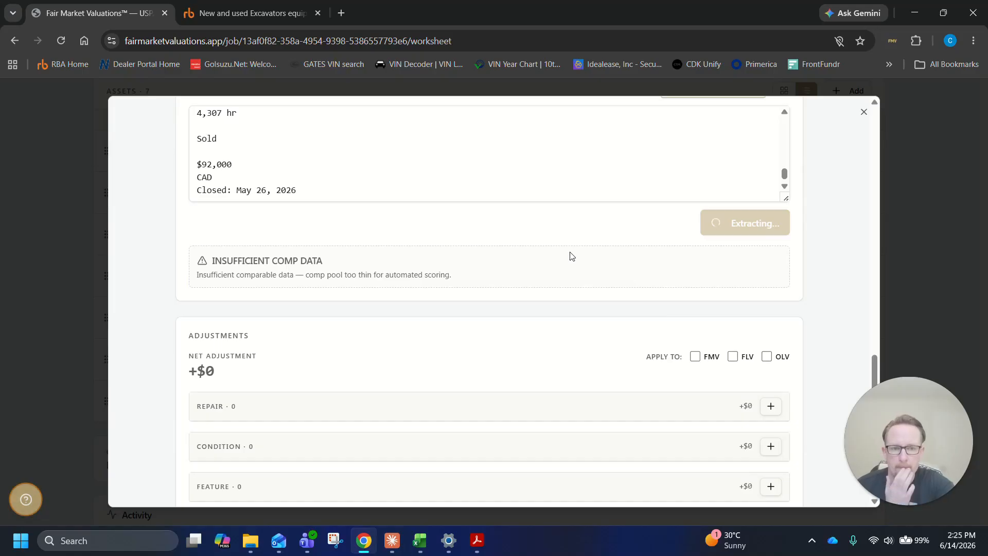
scroll(818, 254, down, 2)
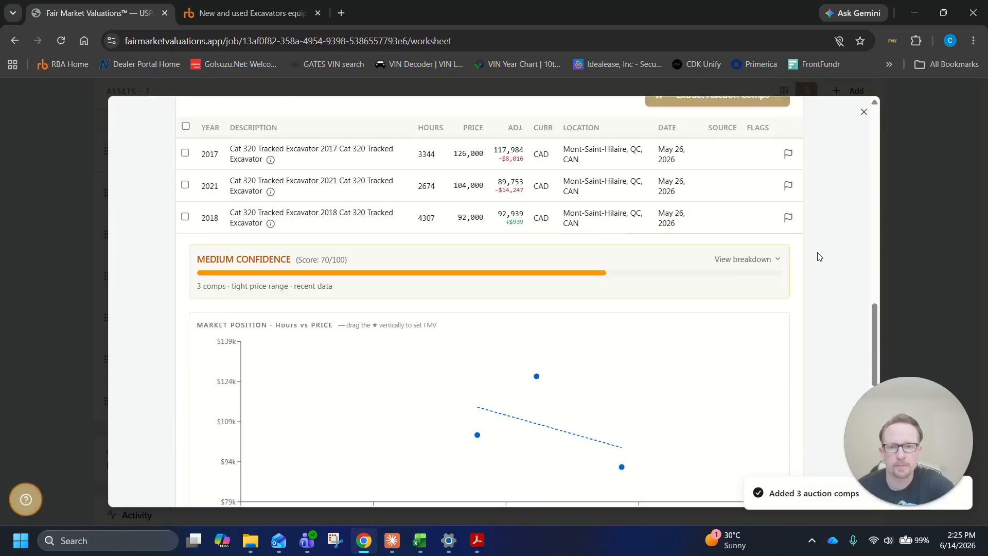
scroll(817, 253, up, 1)
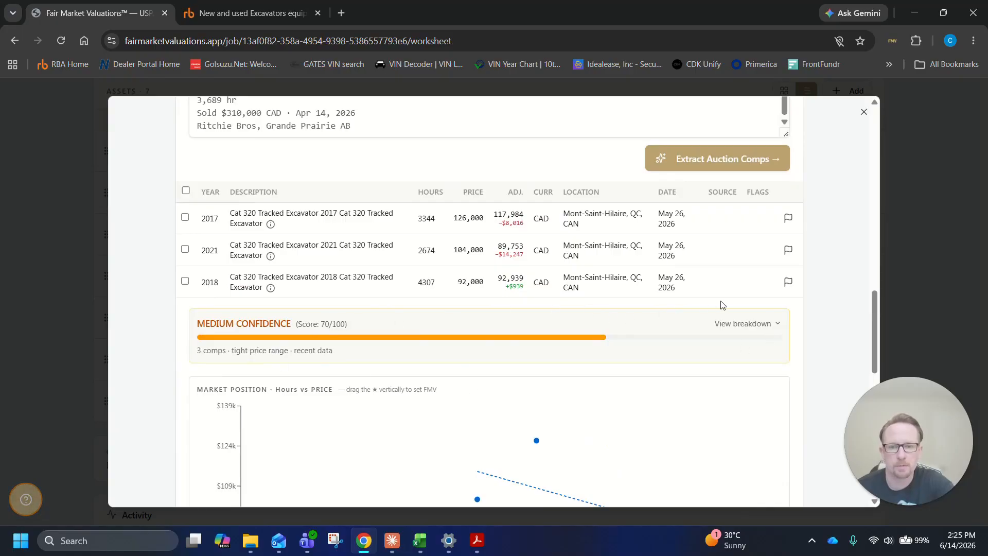
Expand the confidence score breakdown and inspect the extracted comps' equipment specs, adjusted prices and row selection
click(747, 323)
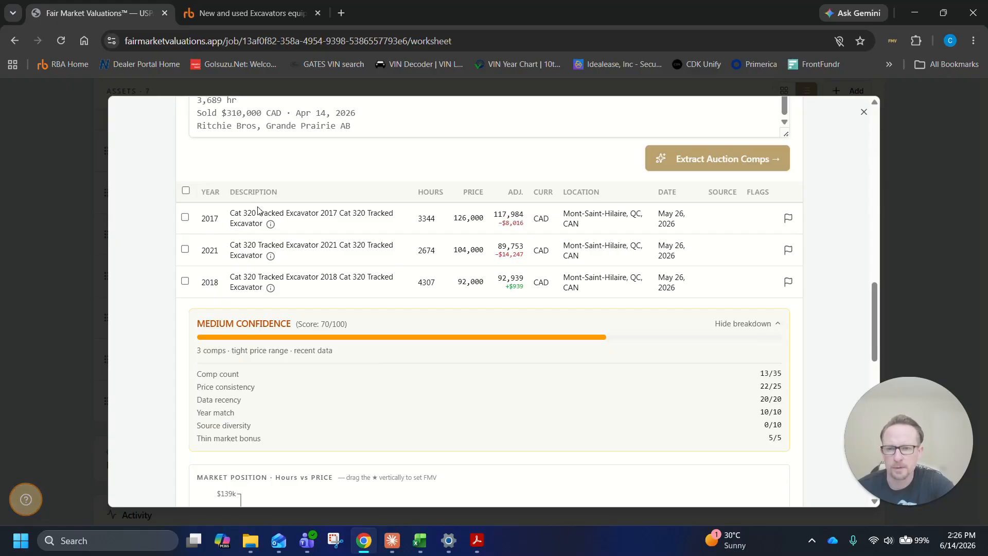
mouse_move(273, 228)
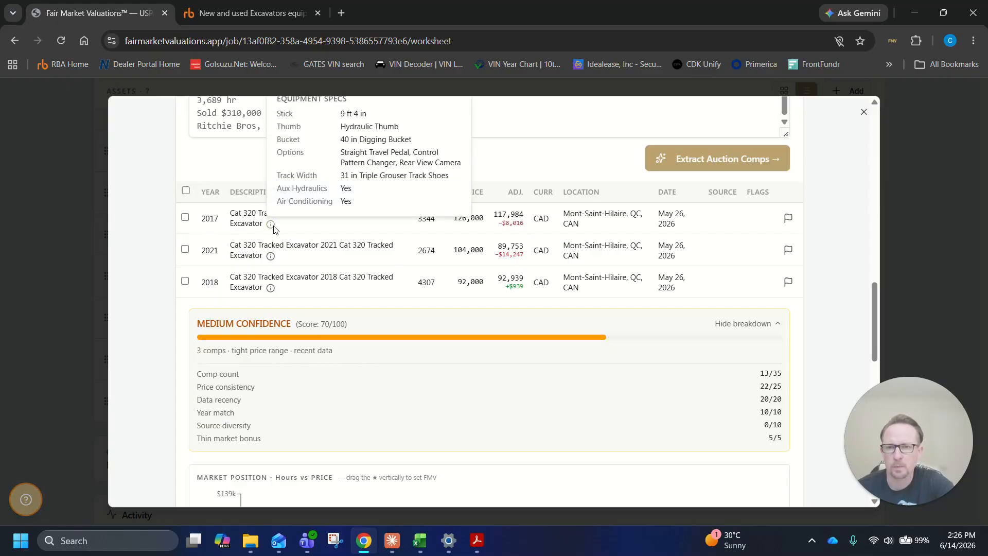
mouse_move(272, 262)
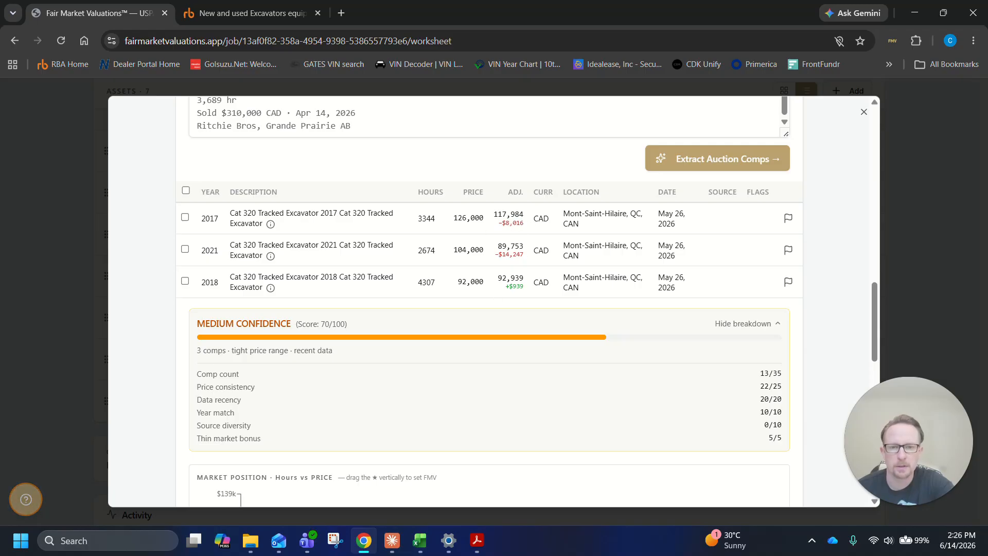
mouse_move(513, 222)
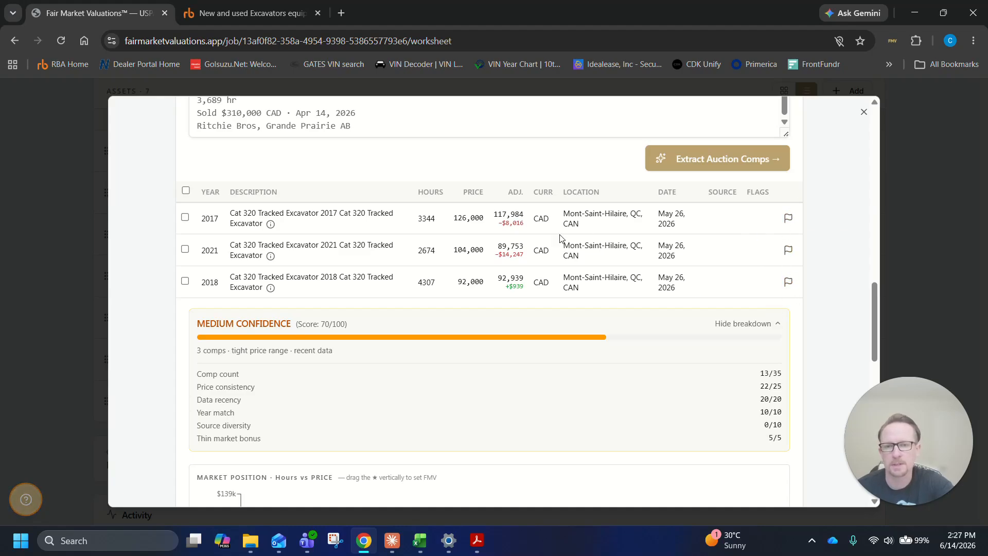
click(185, 217)
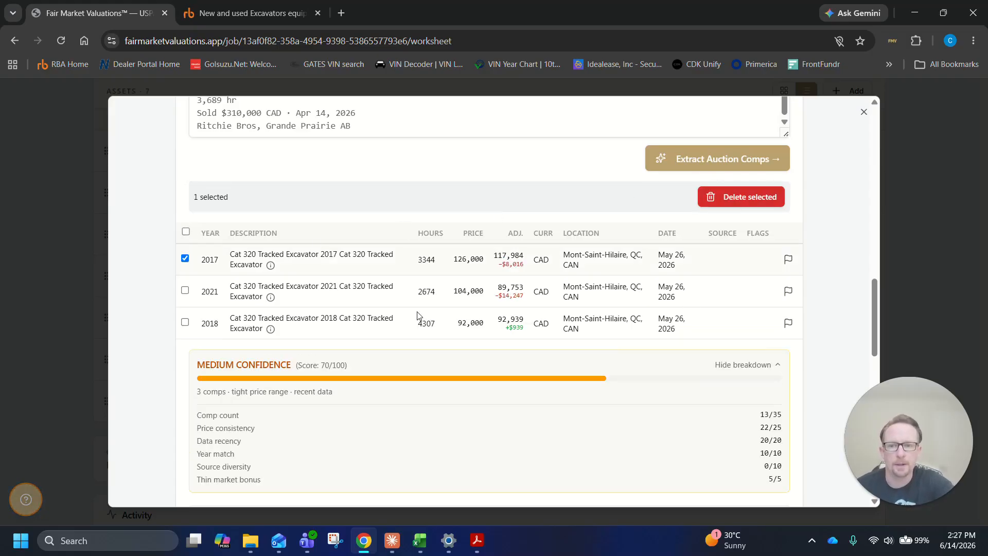
click(185, 258)
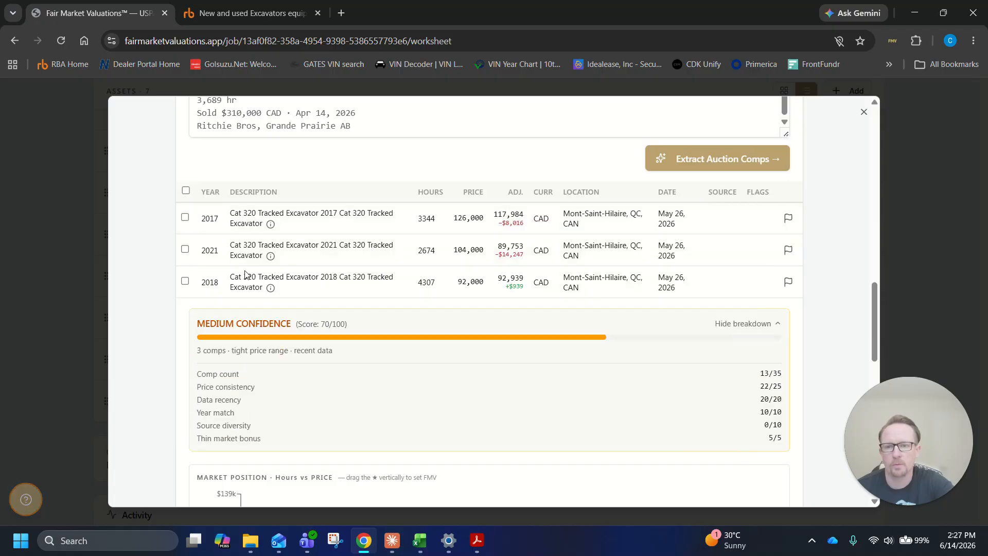
Review the market position chart, the regression-adjusted comps, the suggested FLV, OLV and FMV values, and the adjustments section
scroll(401, 291, down, 2)
scroll(401, 290, down, 4)
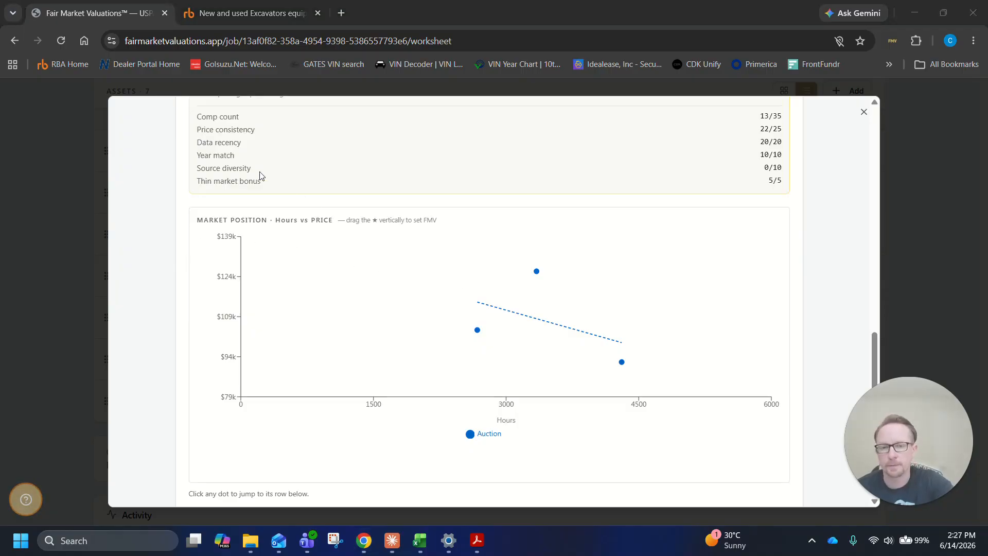
scroll(600, 367, down, 3)
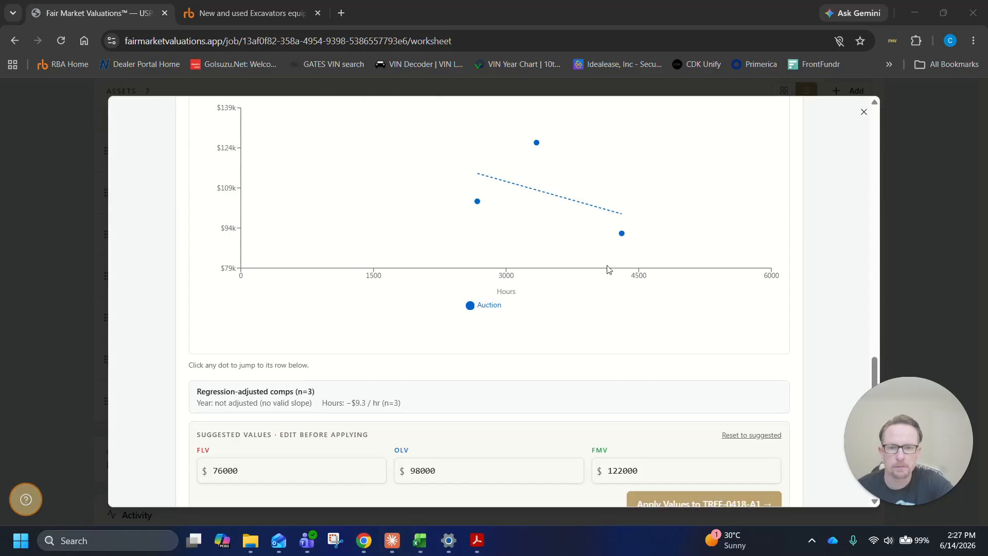
scroll(607, 268, down, 3)
scroll(565, 383, down, 3)
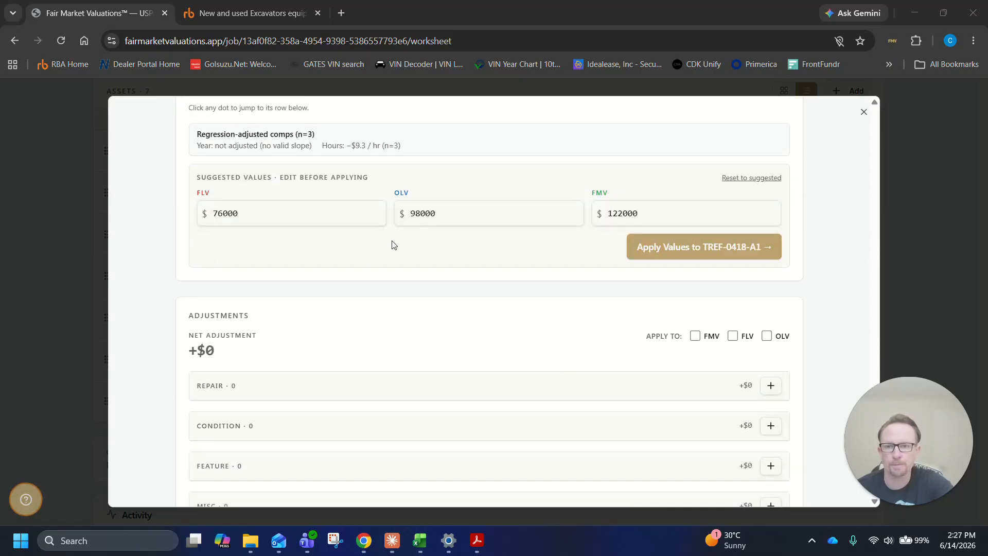
scroll(395, 243, down, 1)
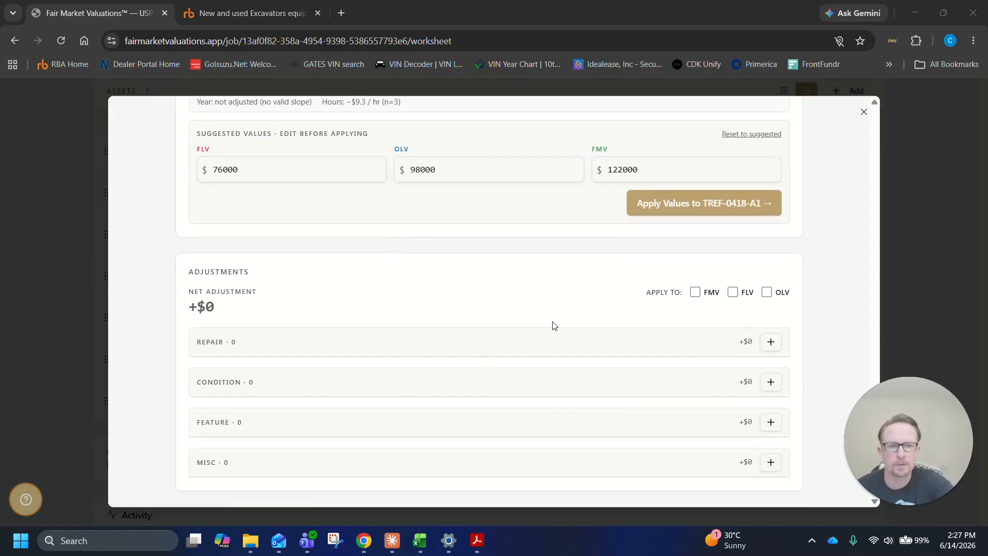
Start the comp capture from the auction comp data and open the Ritchie Bros. sold results for the Cat 320
scroll(552, 322, up, 12)
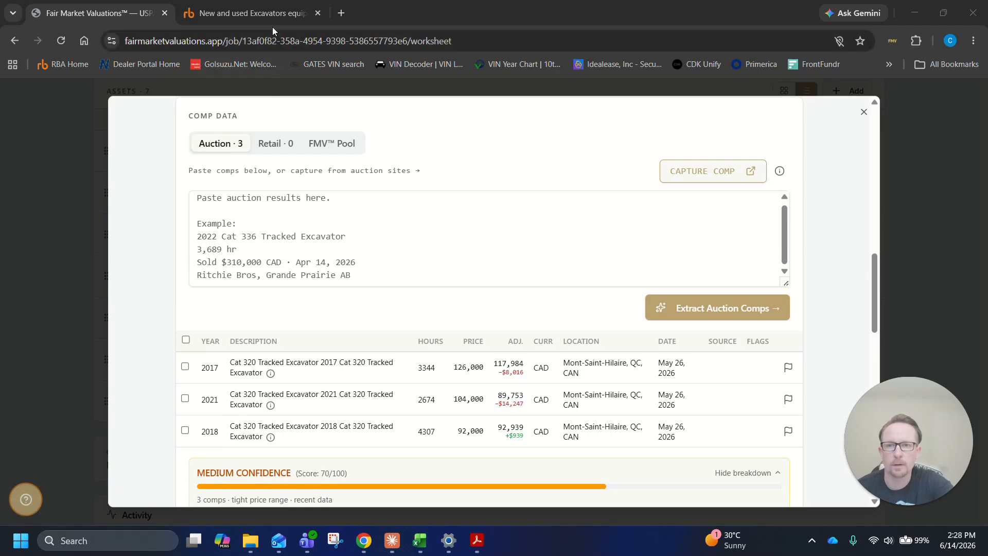
click(714, 175)
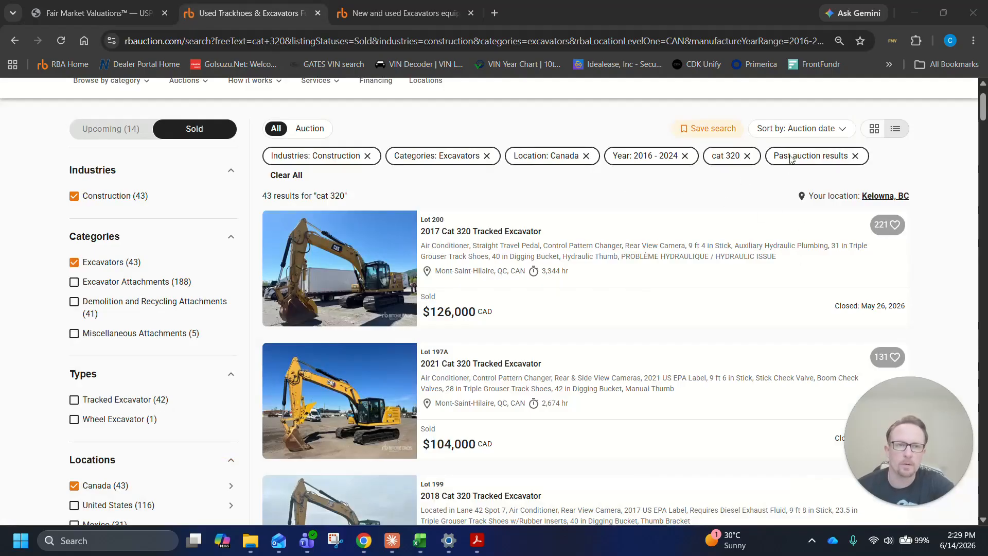
scroll(709, 396, up, 2)
scroll(806, 339, down, 3)
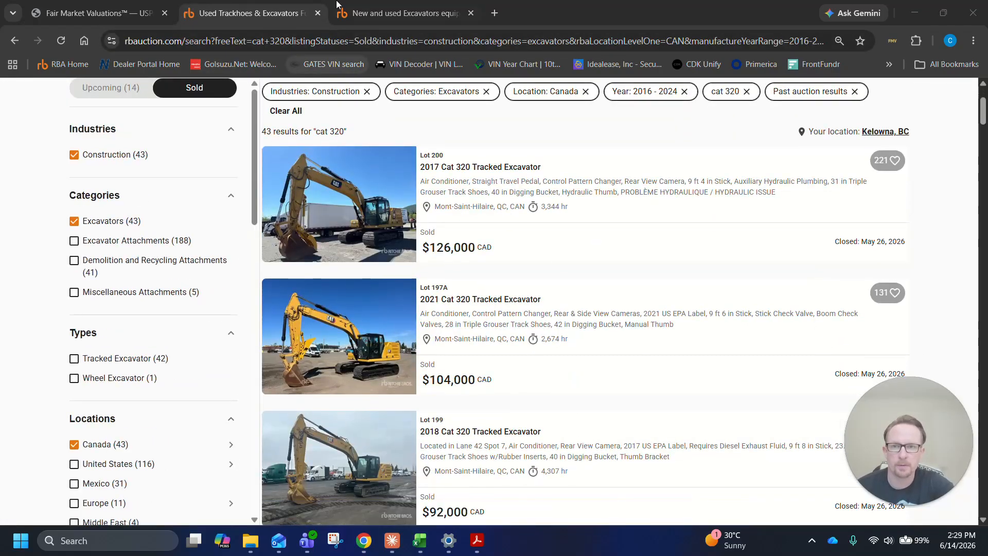
Capture the Ritchie Bros. sold-results page for the Cat 320 with FMV Comp Capture and let it upload to the worksheet
click(409, 7)
click(256, 19)
scroll(722, 394, up, 3)
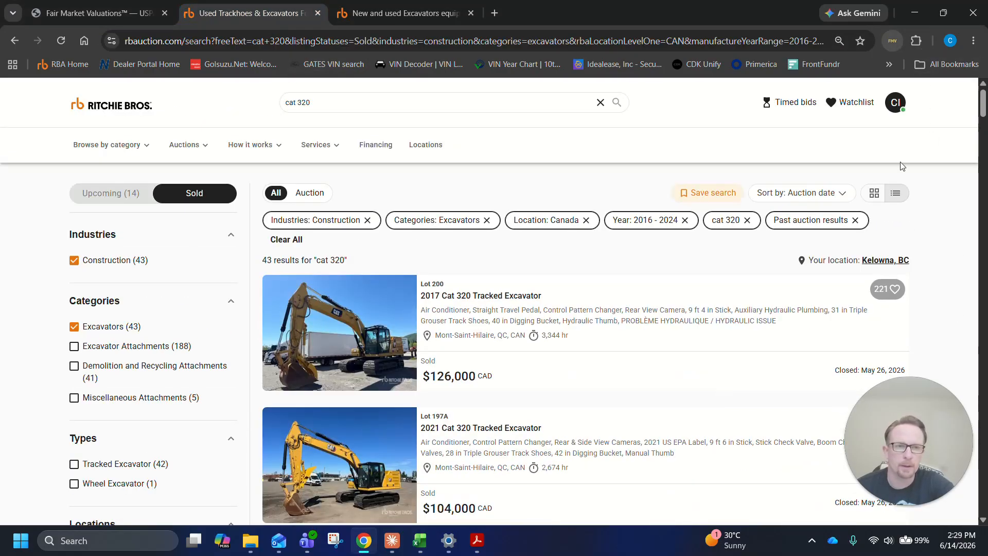
click(888, 46)
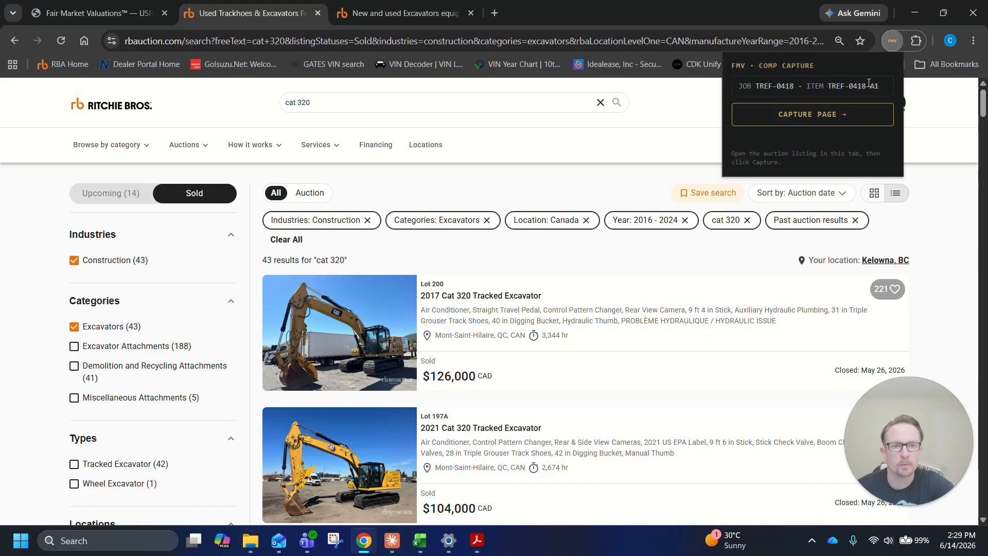
click(811, 114)
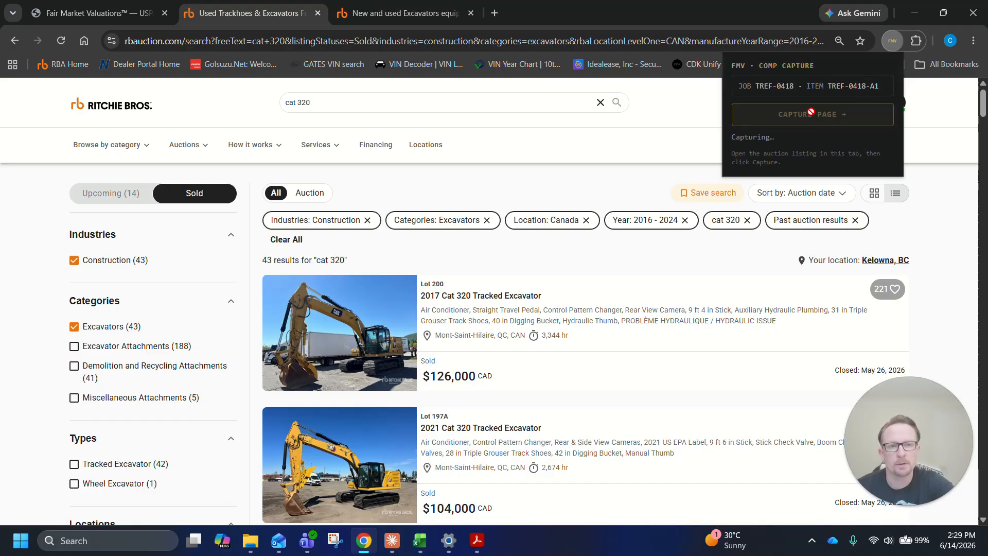
scroll(942, 111, down, 15)
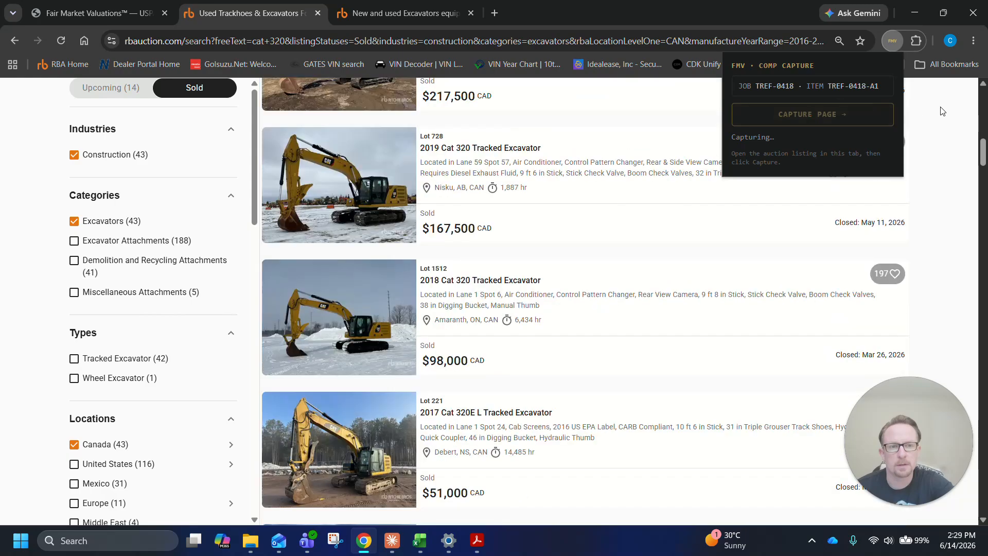
scroll(942, 111, down, 10)
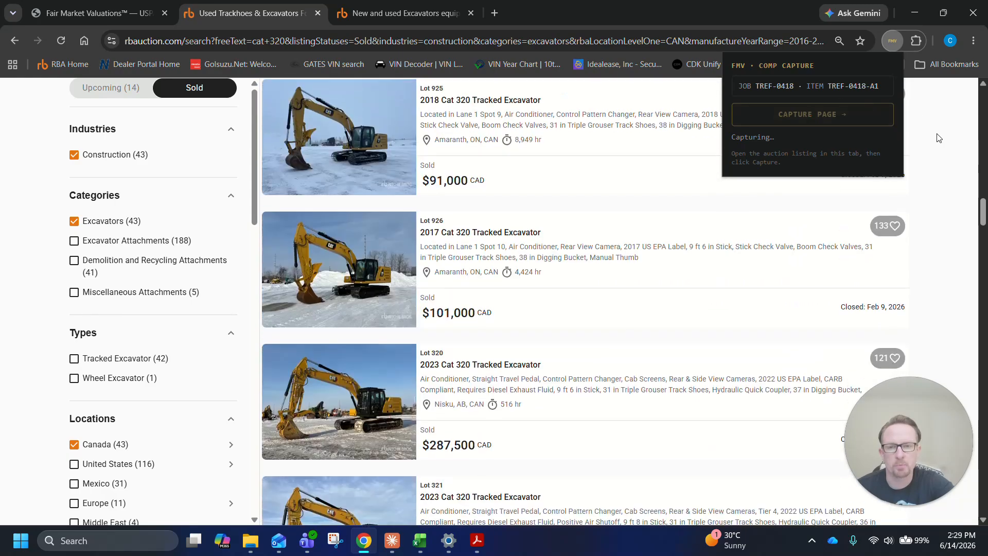
scroll(937, 137, down, 10)
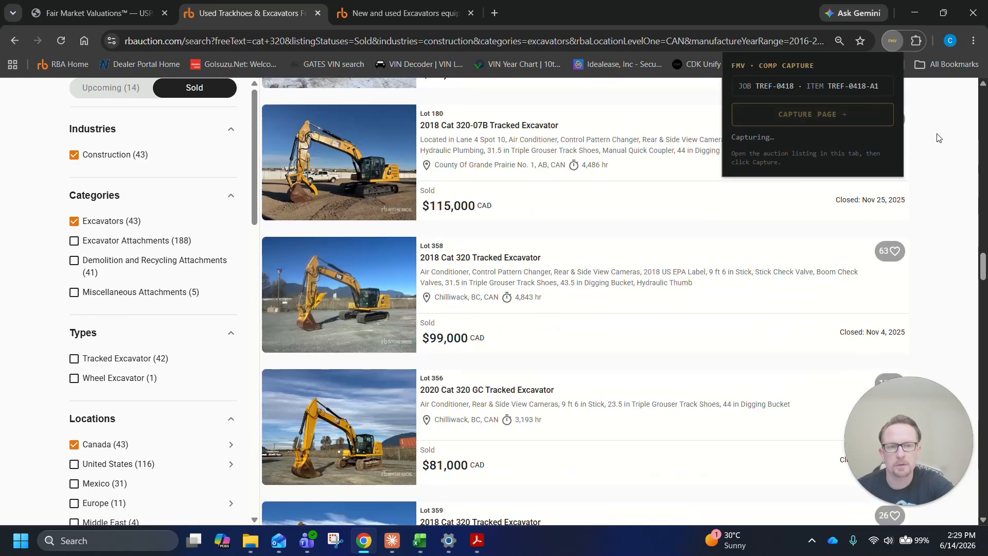
scroll(938, 137, down, 10)
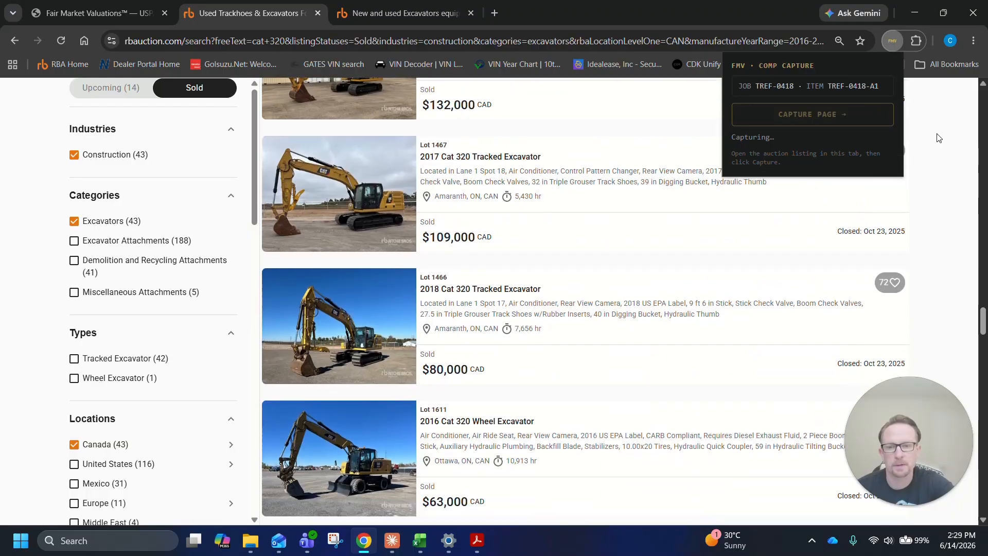
scroll(937, 138, down, 10)
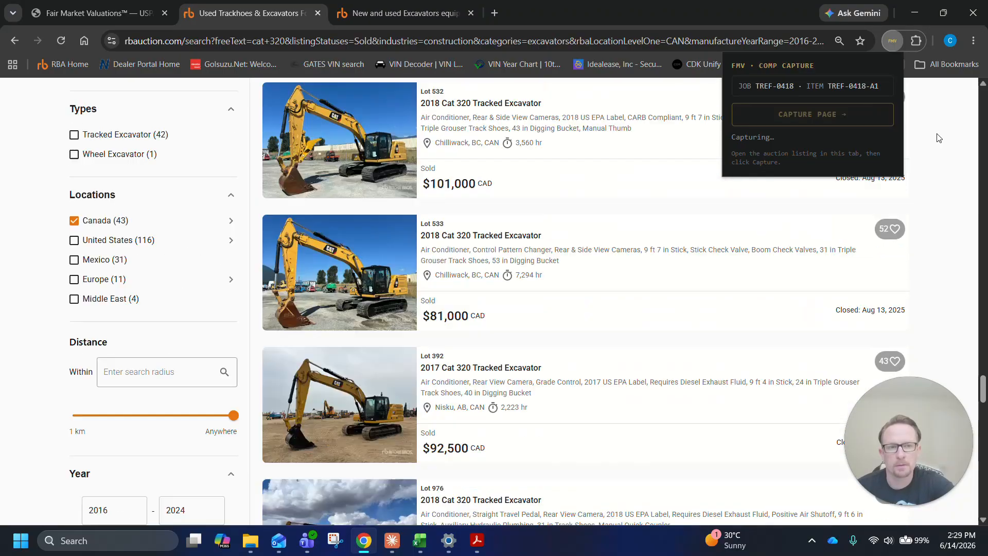
scroll(938, 138, down, 10)
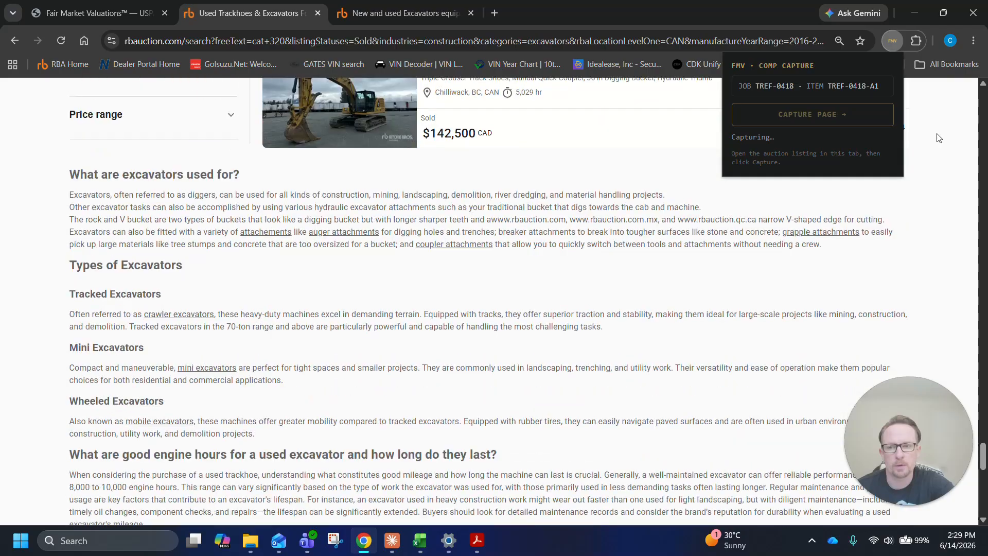
scroll(938, 137, down, 12)
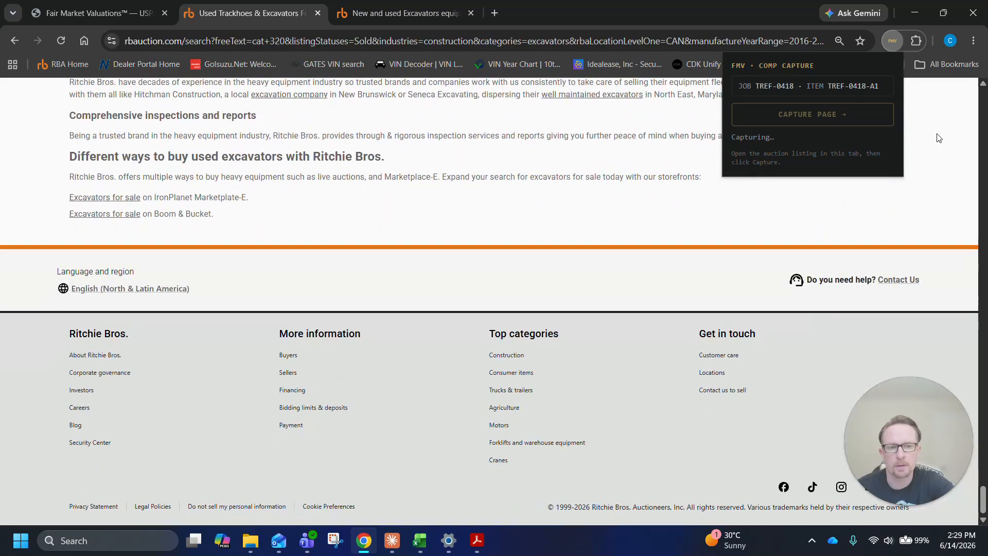
scroll(938, 138, up, 8)
scroll(938, 137, up, 20)
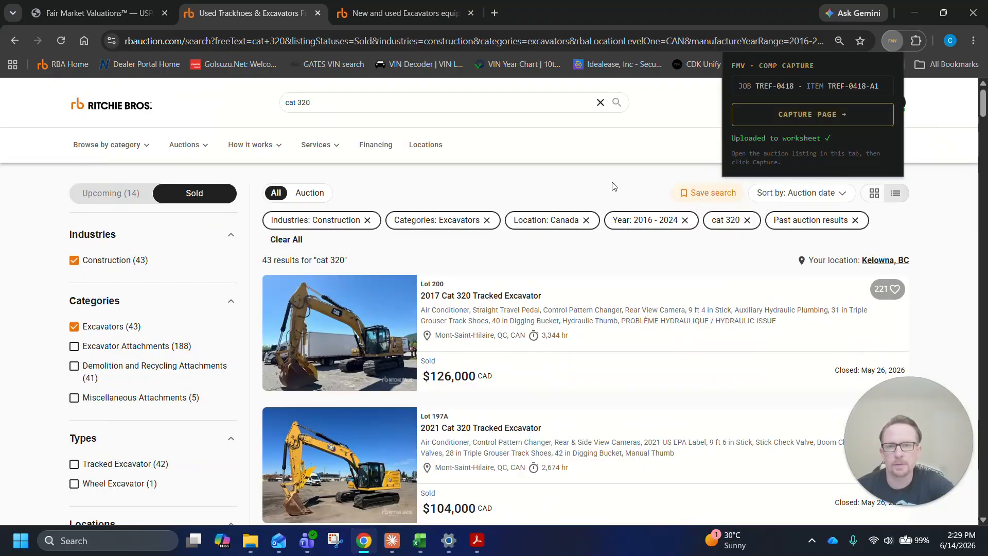
Return to the Fair Market Valuations worksheet and extract the auction comps from the captured page text
click(119, 15)
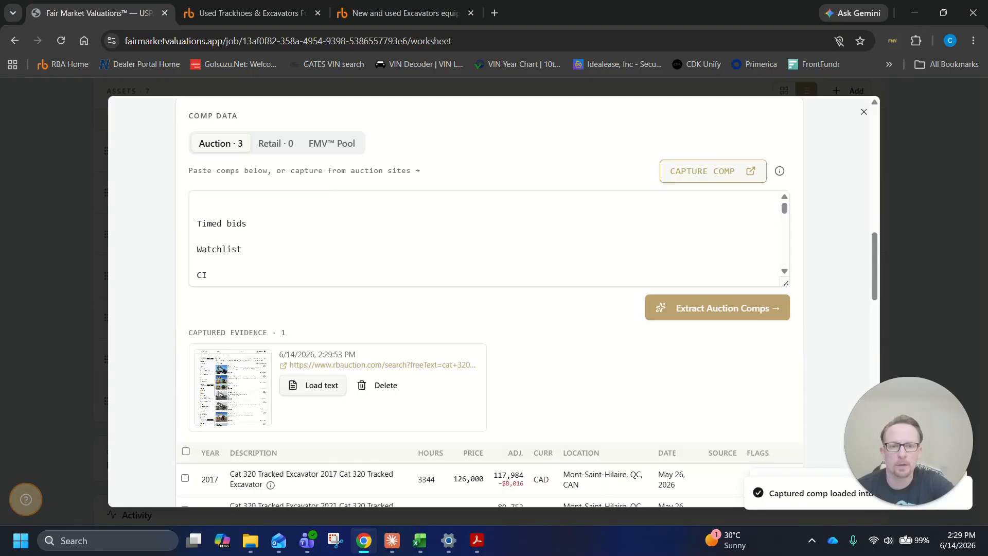
scroll(443, 353, down, 1)
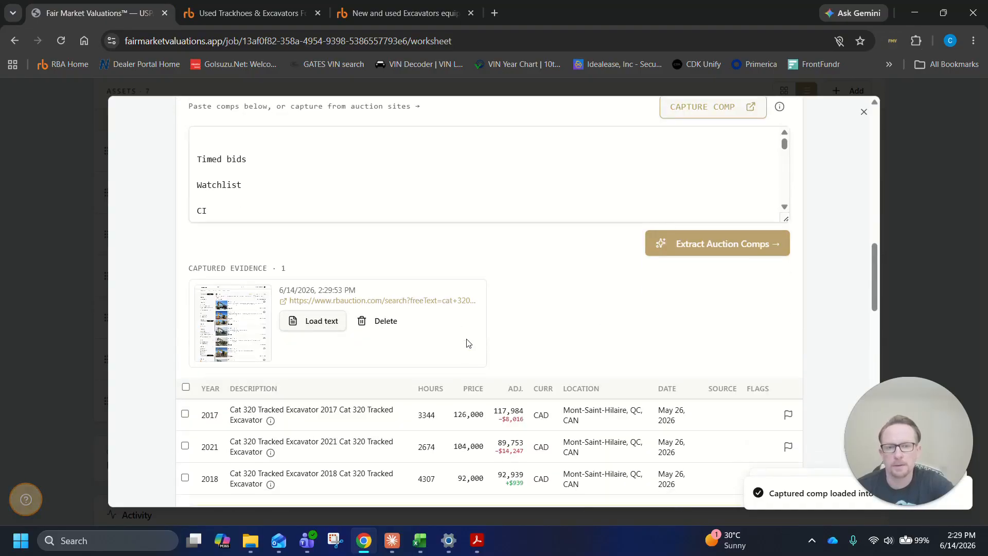
scroll(577, 288, down, 1)
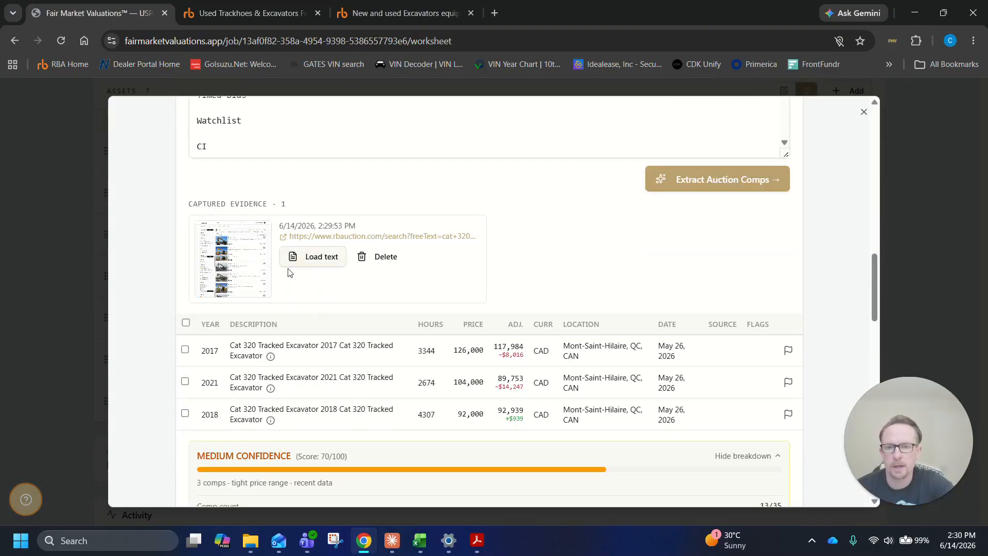
click(712, 177)
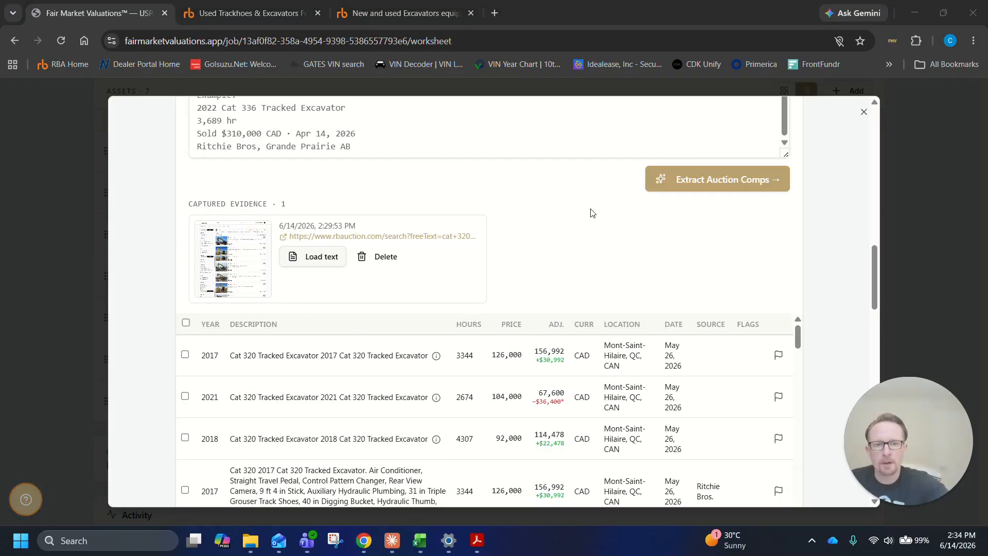
Review the extracted Ritchie Bros. comps and the price consistency score in the confidence breakdown
scroll(589, 214, down, 4)
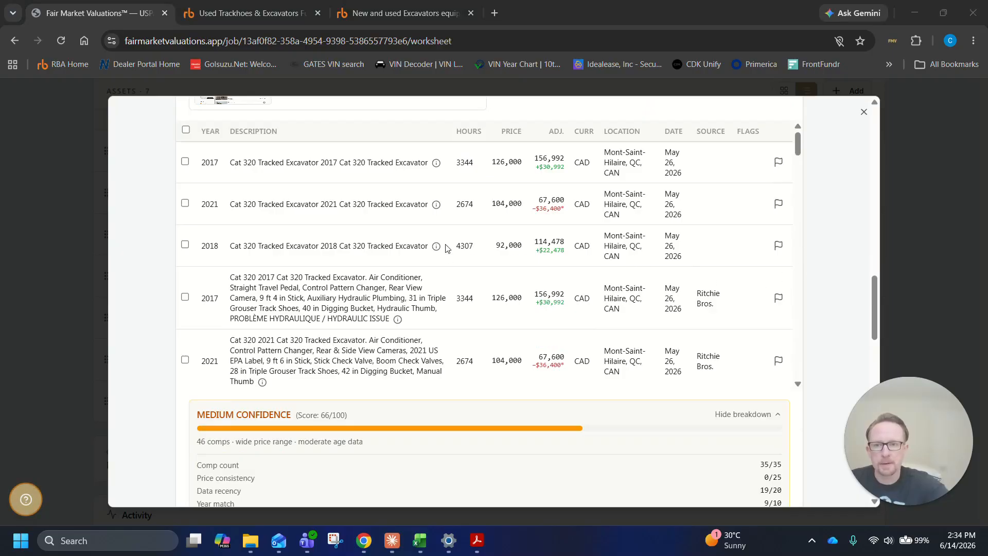
scroll(490, 233, down, 10)
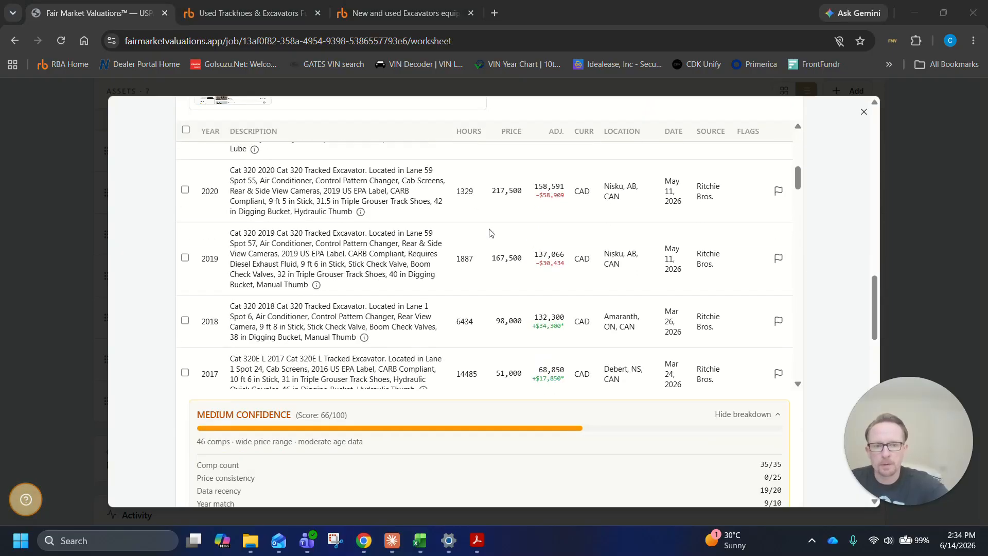
scroll(490, 233, down, 10)
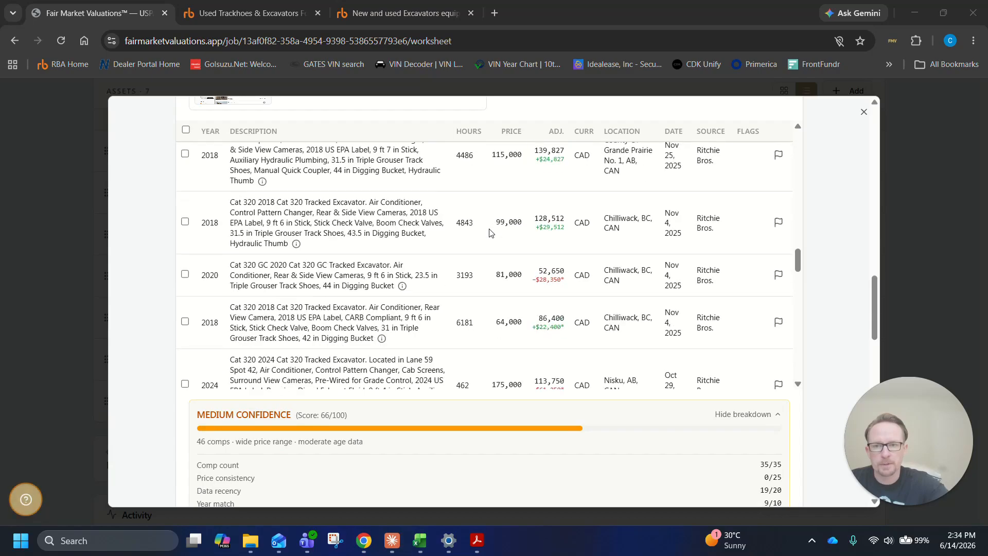
scroll(489, 233, down, 6)
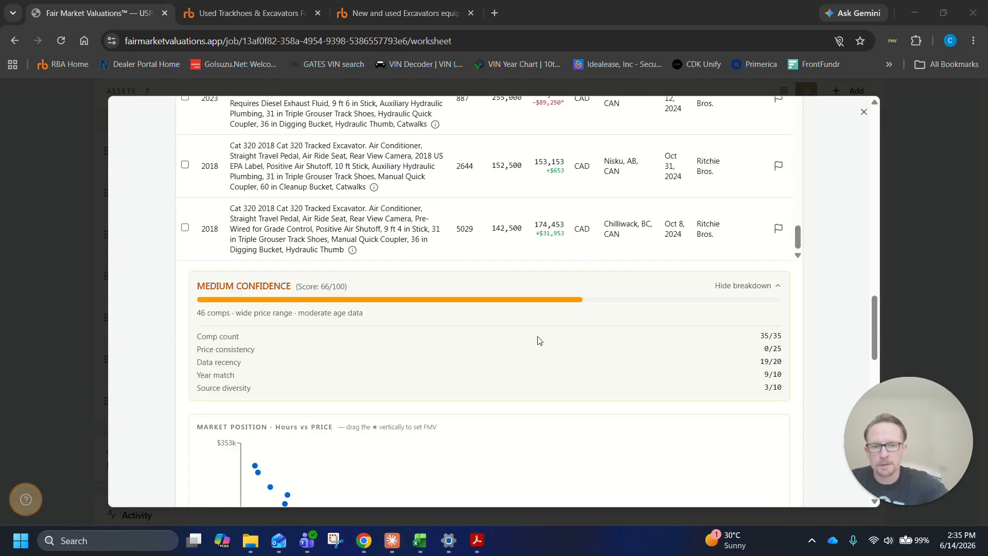
drag(260, 350, 438, 350)
click(767, 355)
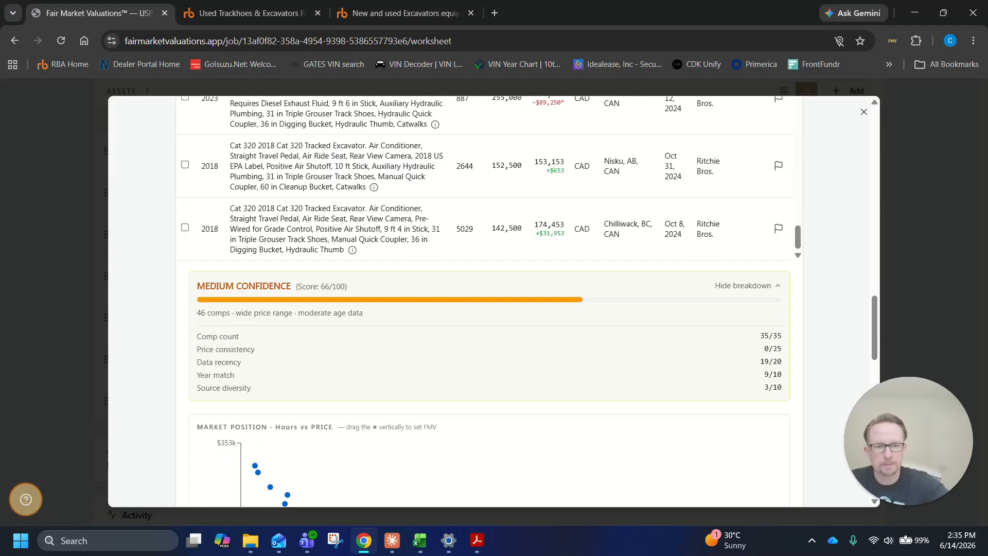
Inspect the outlying points in the hours-versus-price chart and jump to the table row of the $170,000 2018 Cat 320
scroll(696, 399, down, 4)
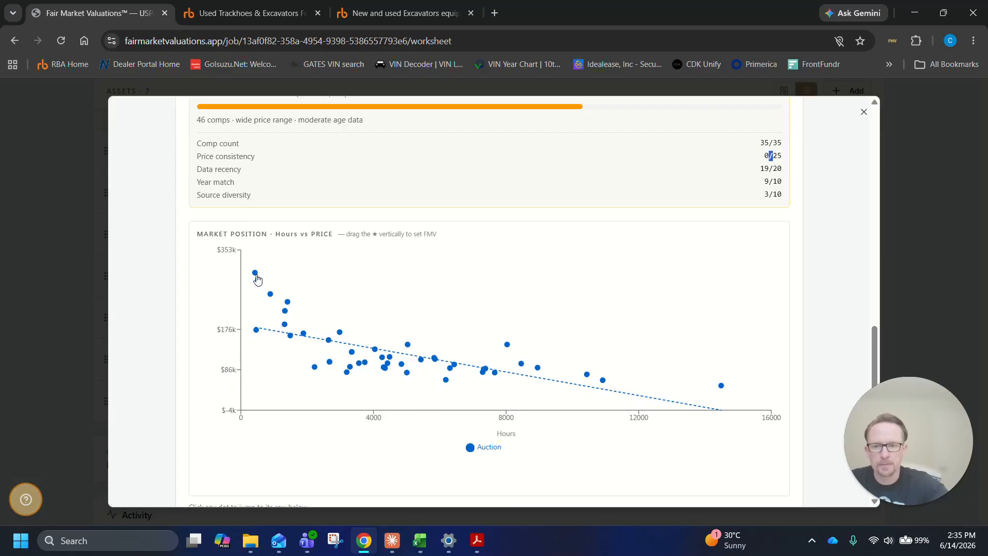
mouse_move(256, 279)
drag(341, 336, 363, 338)
click(349, 338)
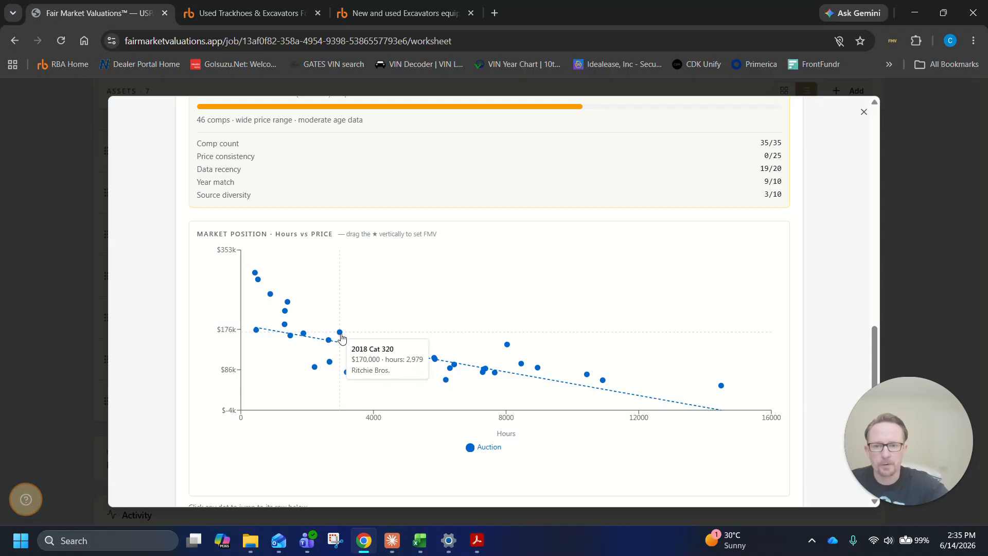
click(341, 334)
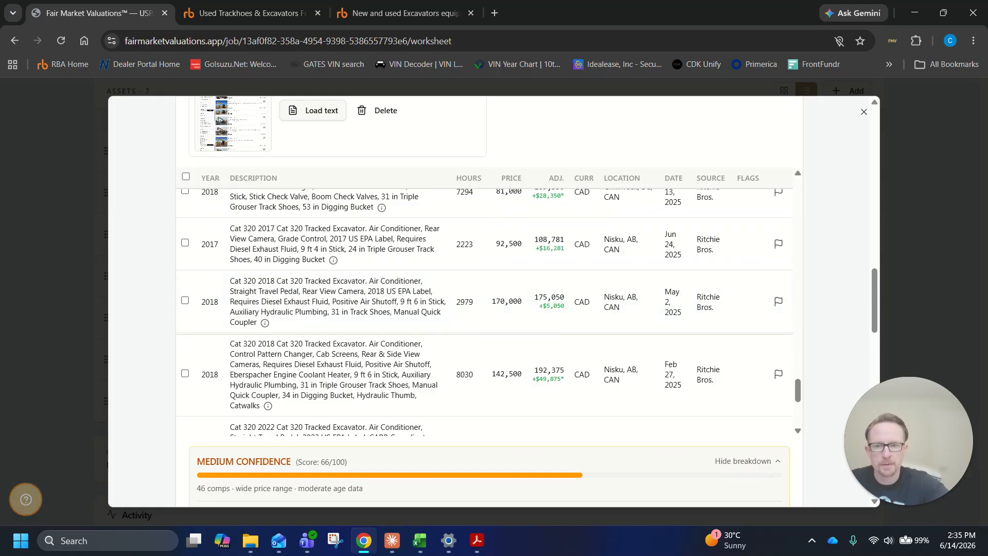
Check the regression-adjusted comps and the suggested FLV, OLV and FMV values below the chart
scroll(850, 332, down, 12)
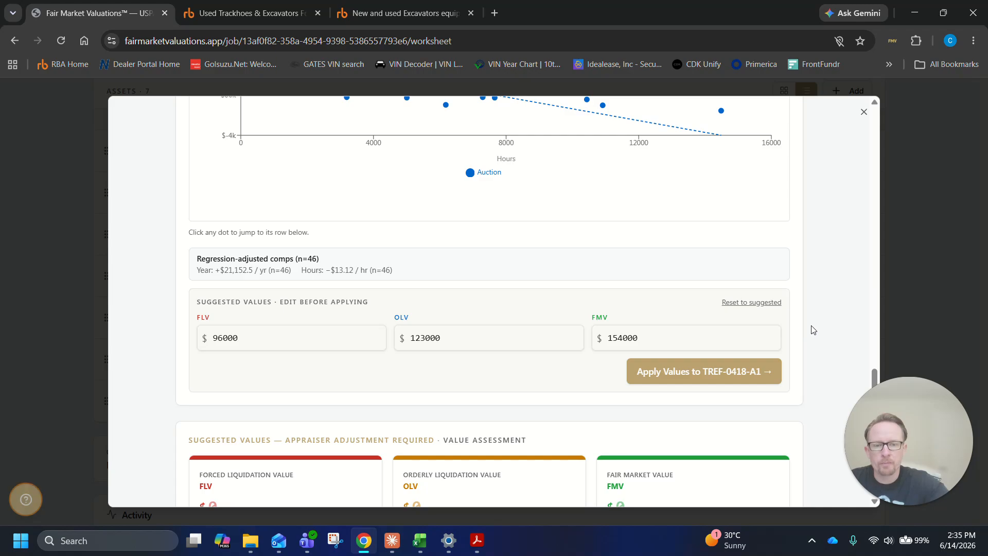
scroll(813, 324, up, 10)
scroll(820, 316, down, 4)
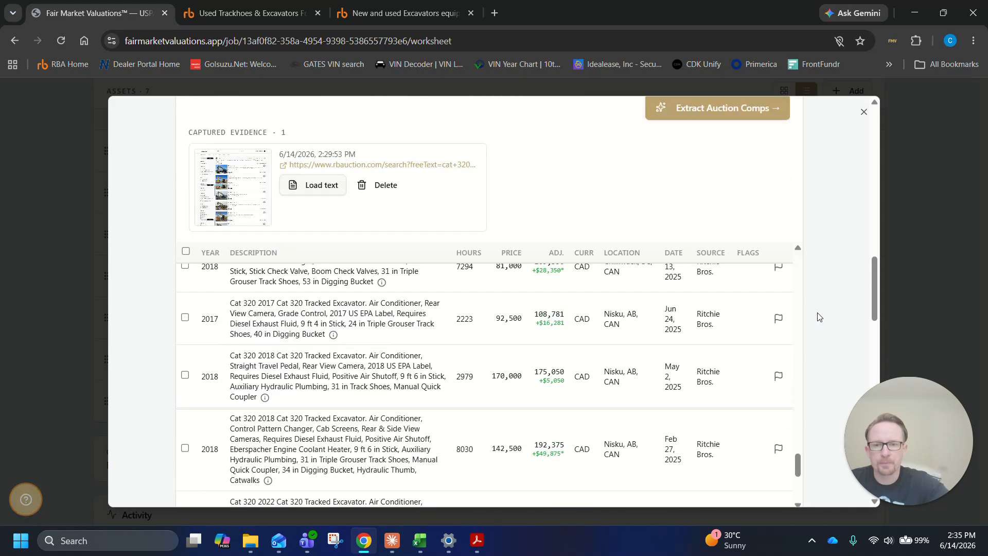
scroll(640, 316, up, 6)
Compare the descriptions and equipment specs of the first three pasted comps with the captured Ritchie Bros. entries below them
scroll(573, 305, up, 6)
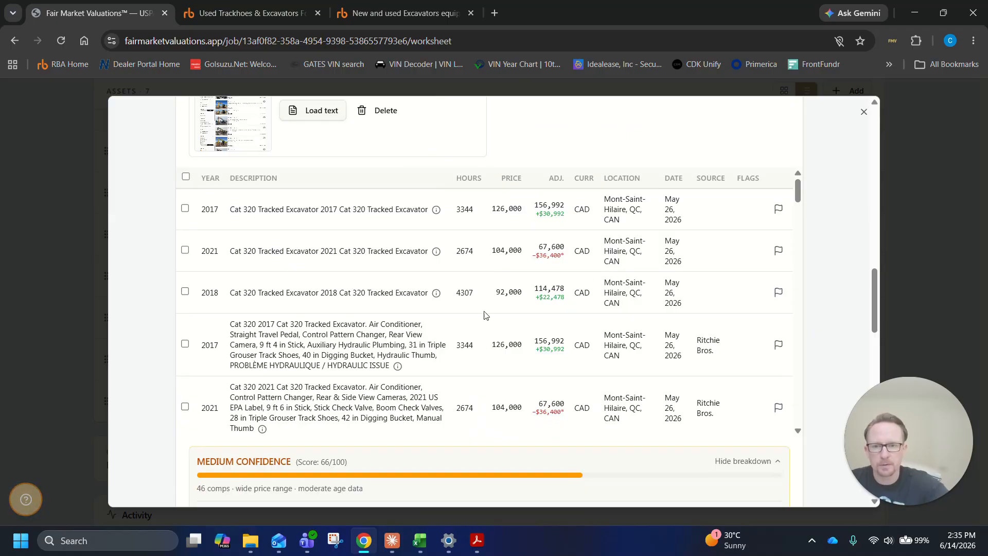
mouse_move(399, 368)
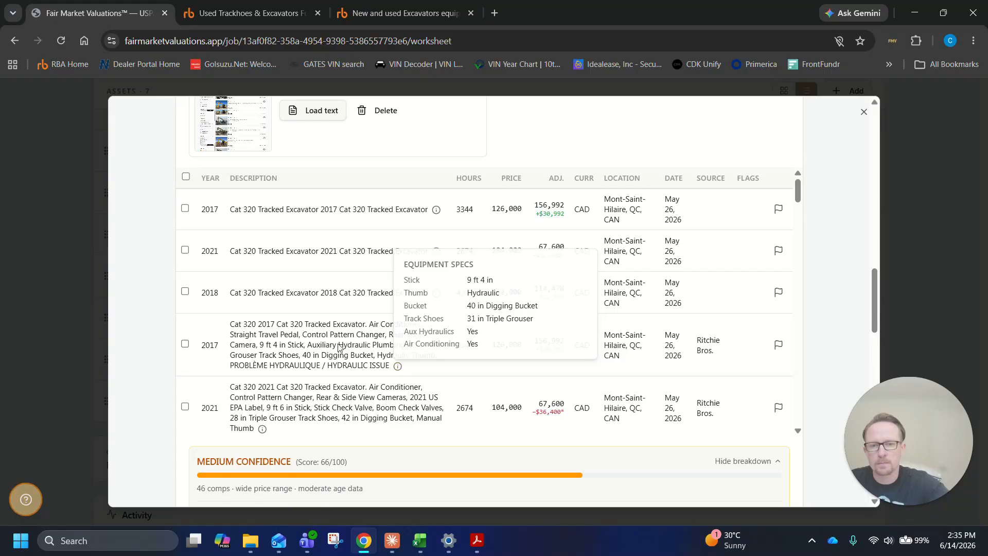
scroll(438, 362, down, 3)
scroll(438, 362, up, 1)
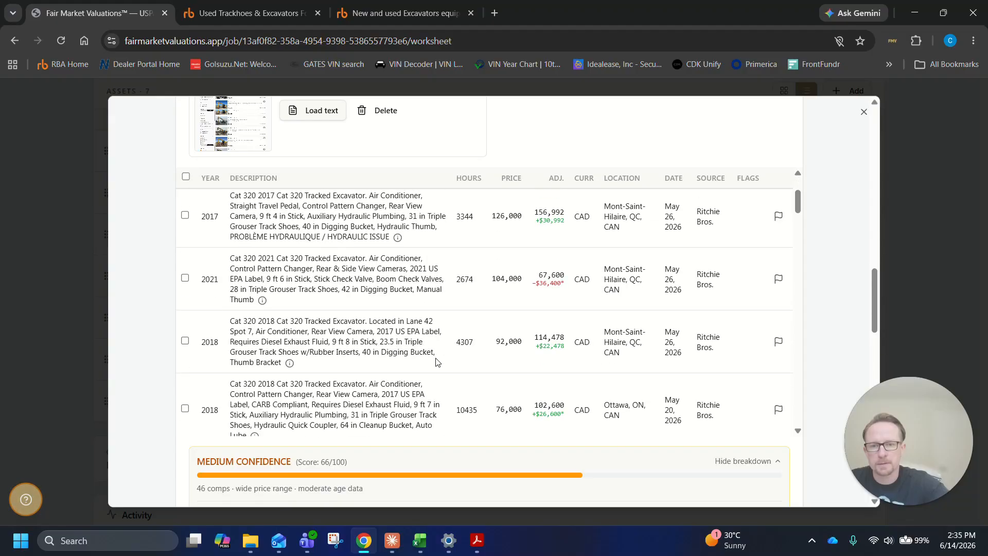
scroll(308, 319, up, 1)
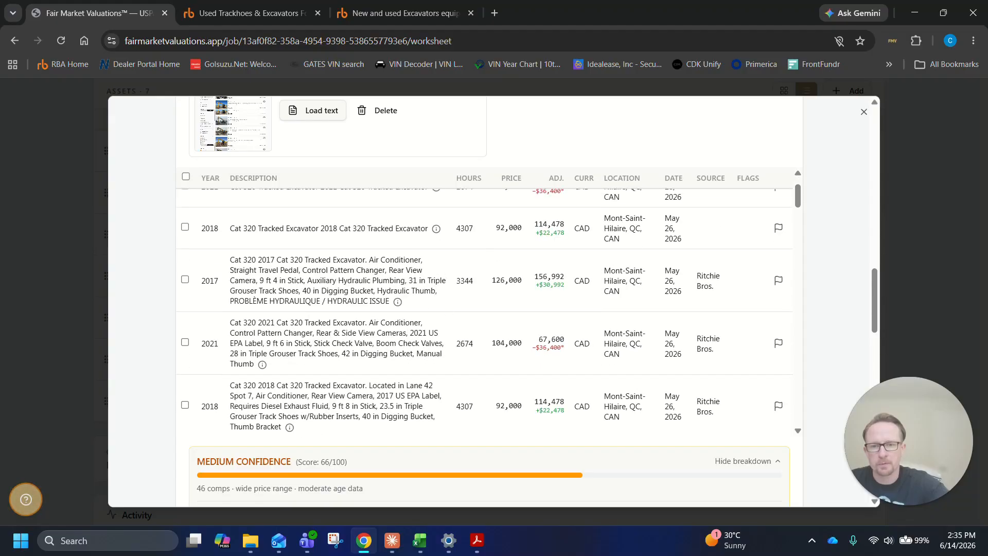
drag(257, 259, 377, 281)
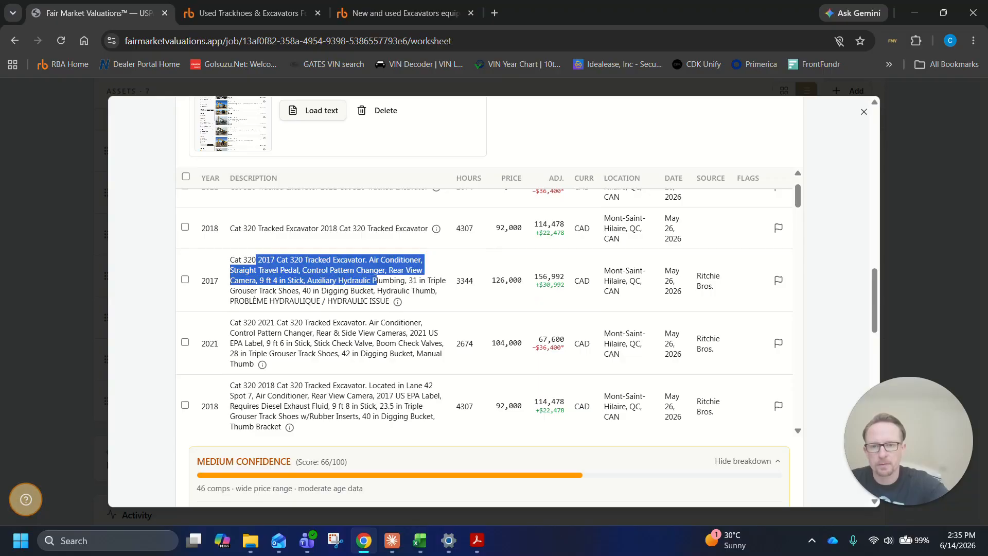
drag(239, 260, 441, 329)
scroll(346, 343, up, 1)
mouse_move(435, 209)
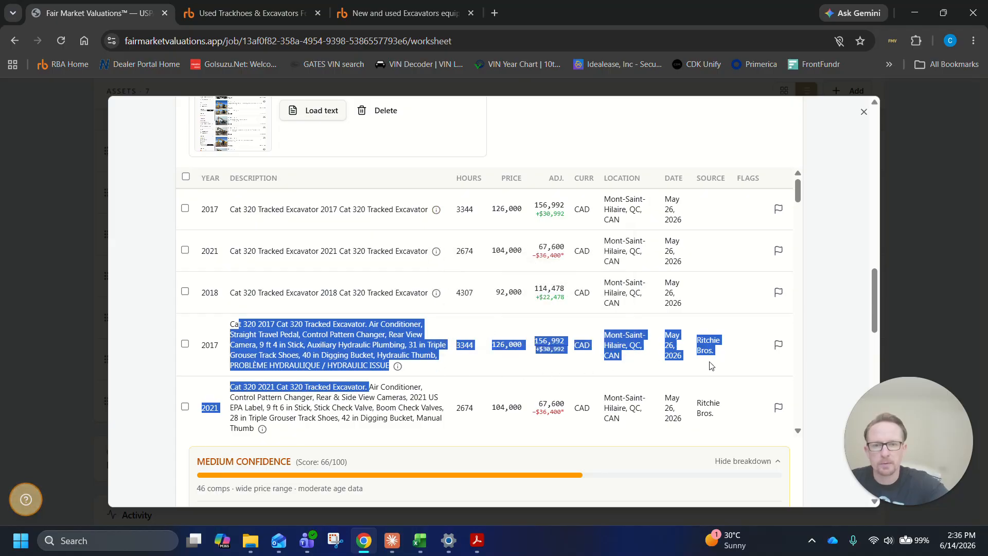
Delete the three duplicate 2017, 2021 and 2018 Cat 320 auction comps that have no source listed
click(371, 347)
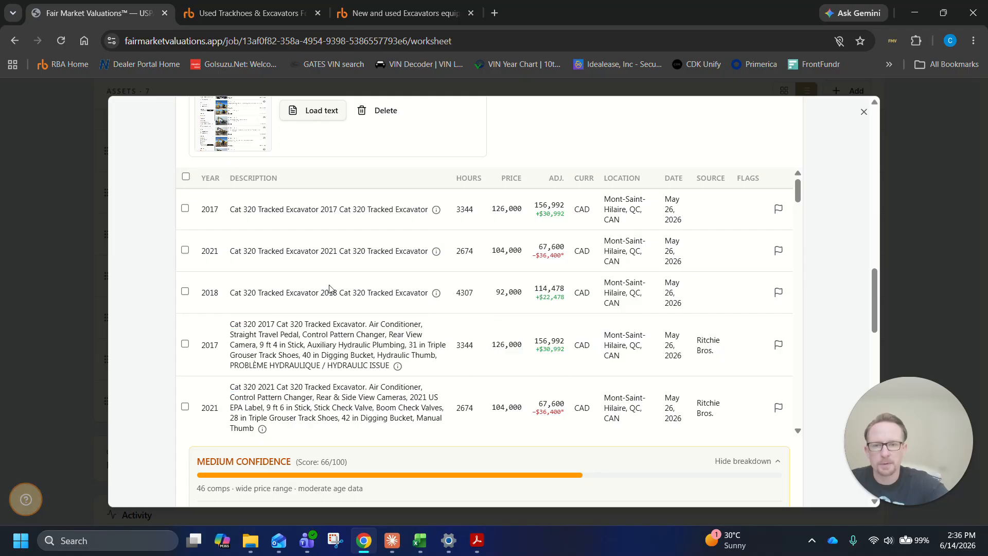
click(184, 292)
click(185, 292)
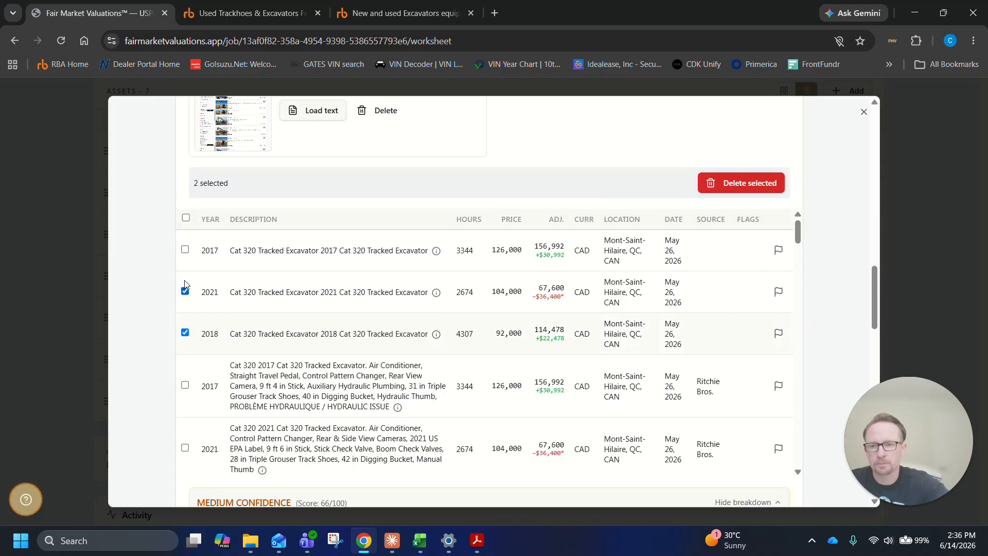
click(185, 249)
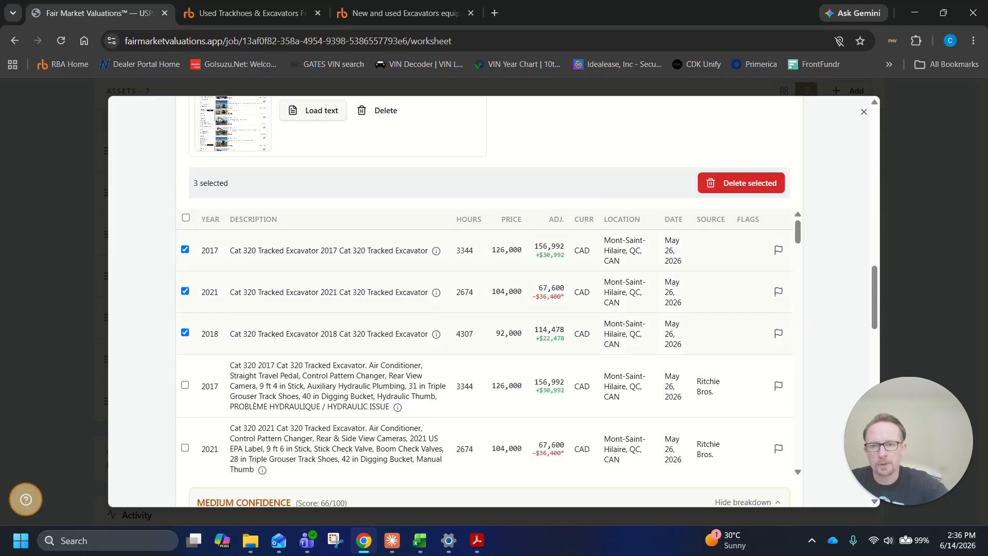
click(753, 192)
click(552, 122)
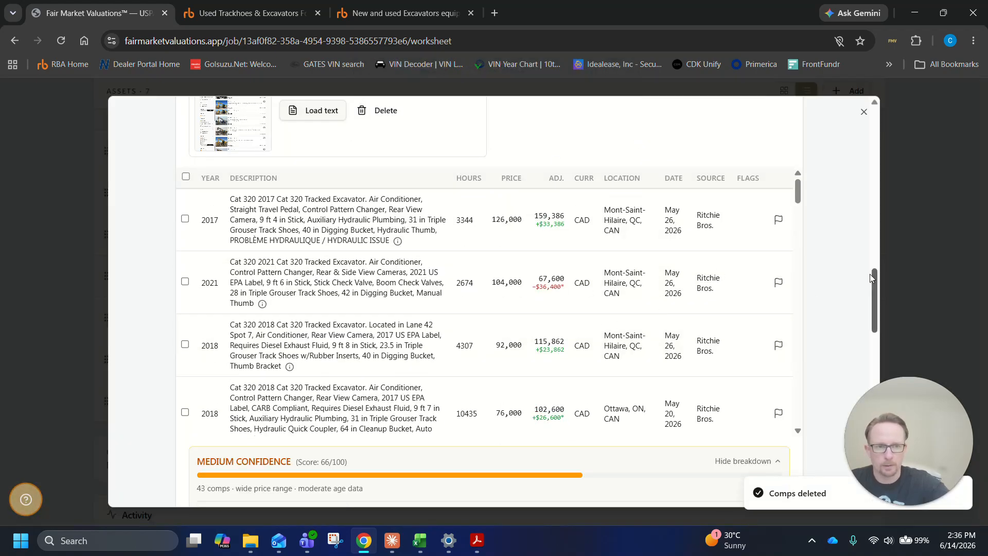
Switch the comp data to retail comps and close both Ritchie Bros. browser tabs
scroll(352, 193, up, 6)
click(298, 184)
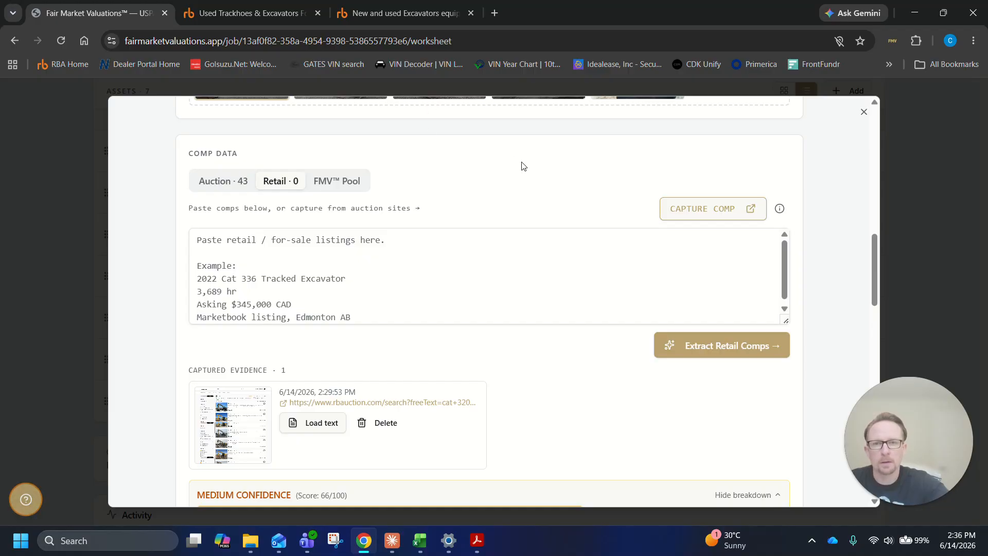
click(319, 15)
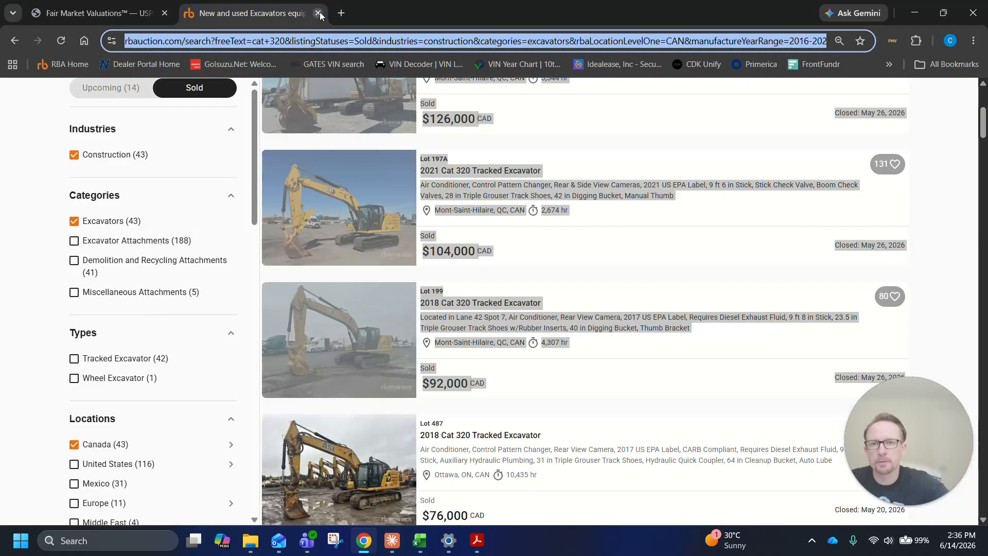
click(318, 13)
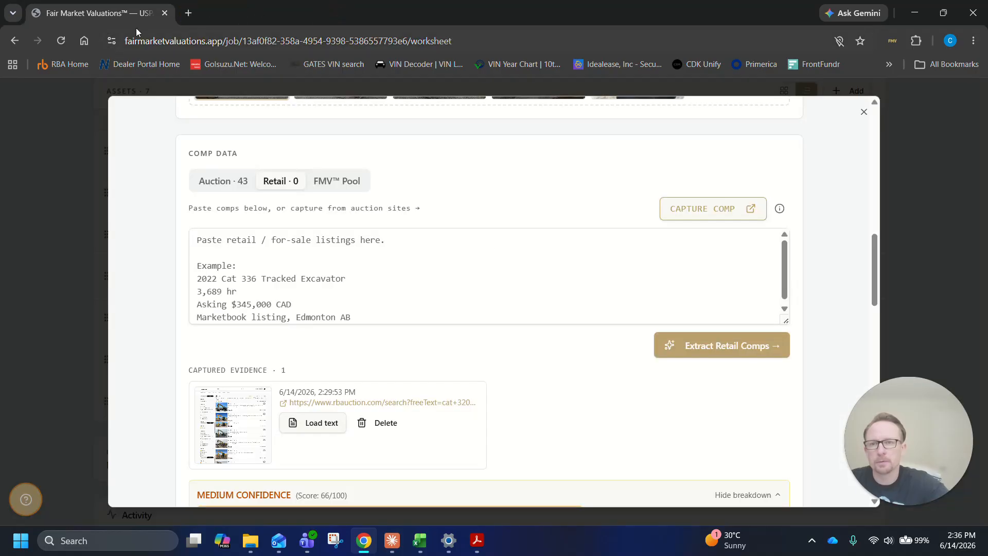
Start a comp capture from the retail section and load marketbook.ca in the capture tab
click(893, 41)
click(627, 165)
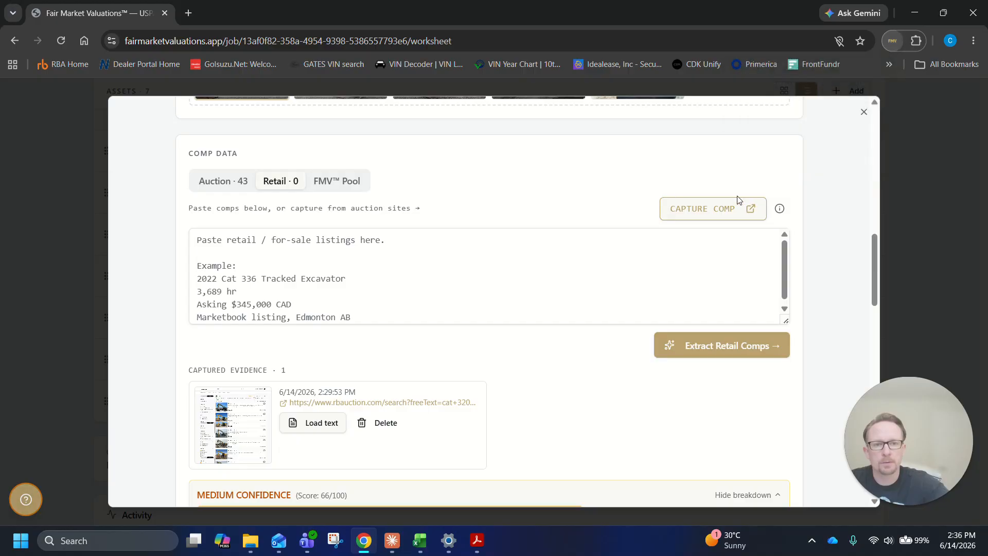
click(713, 211)
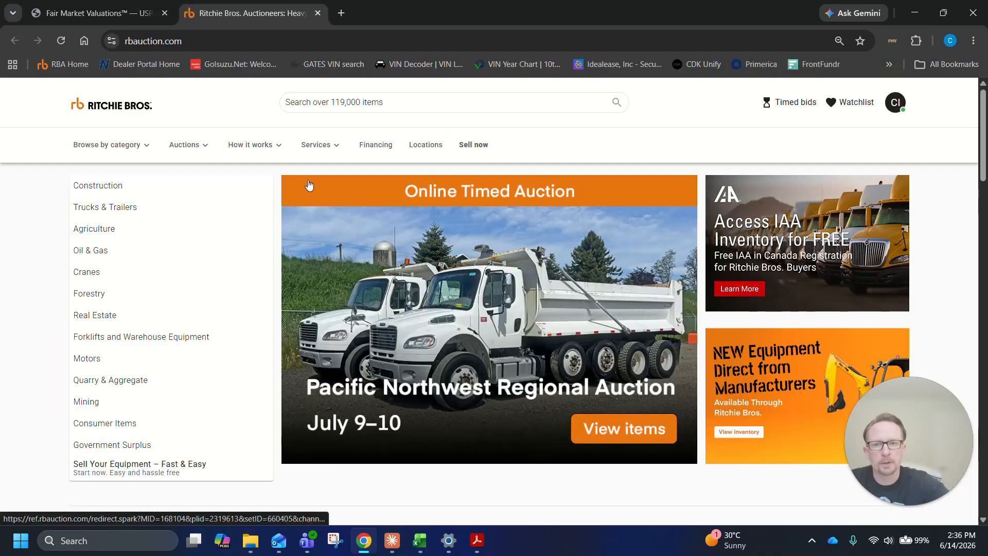
click(268, 41)
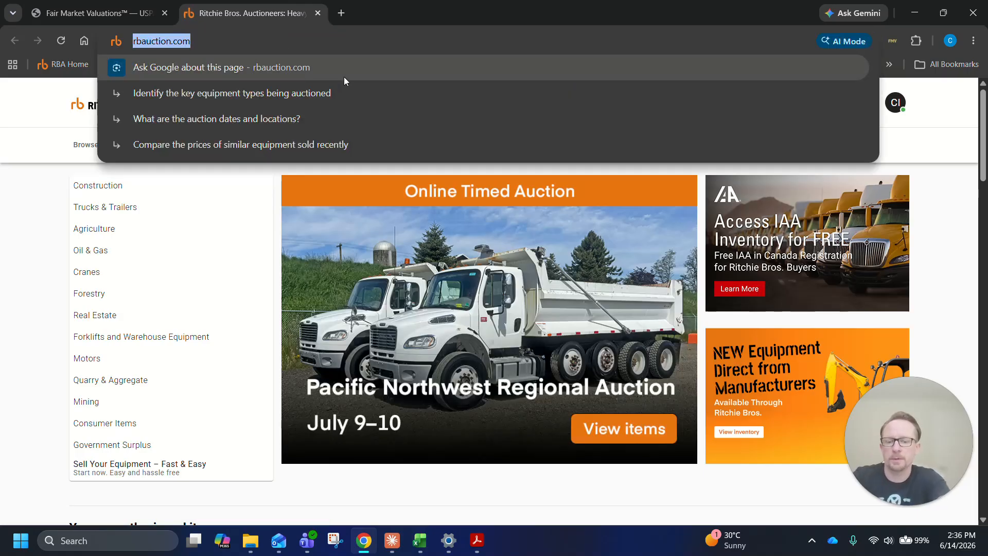
text(mARK)
key(BackSpace)
key(BackSpace)
key(BackSpace)
key(BackSpace)
text(market)
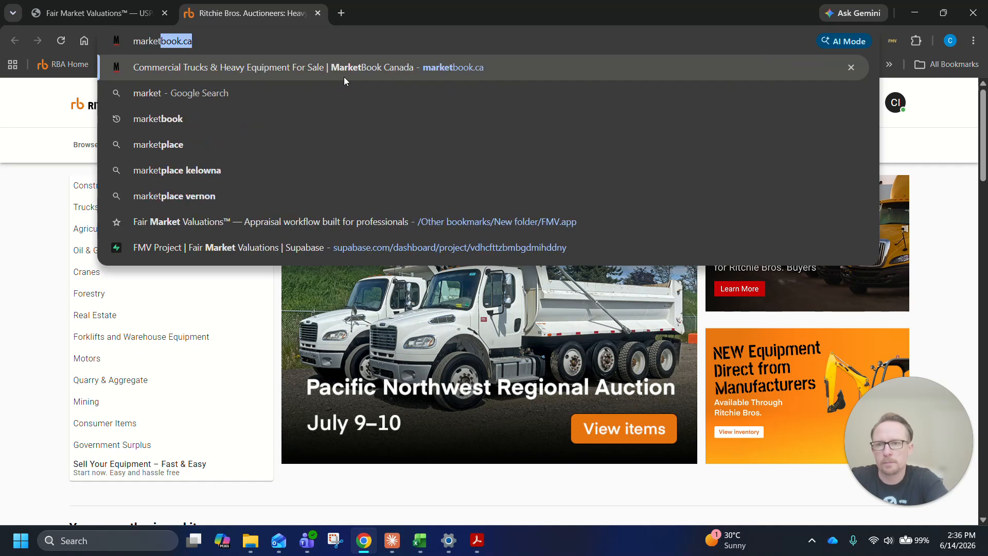
click(343, 76)
Search MarketBook's equipment listings for "cat 320"
text(202 0 or Newer Telehandlers)
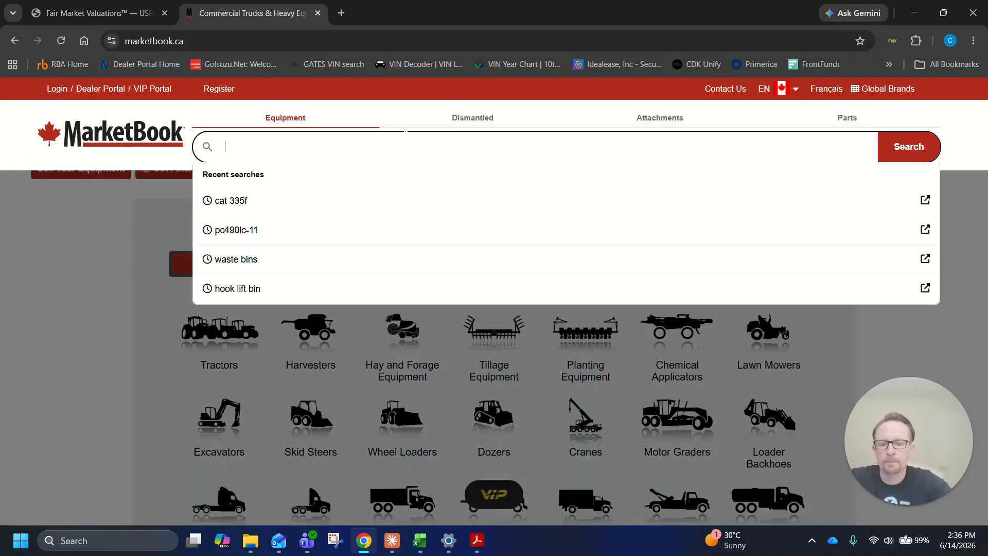
text(cat 320)
key(Return)
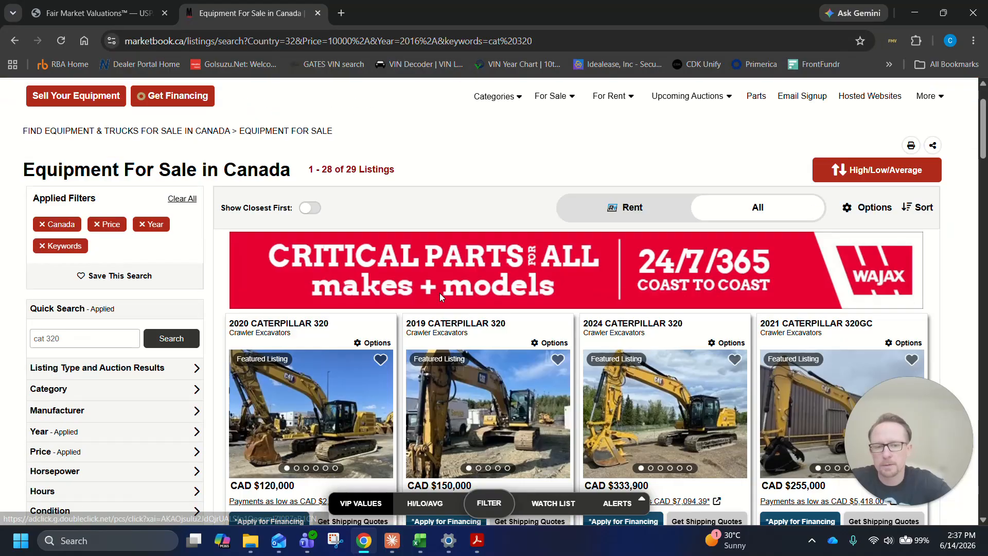
Capture the MarketBook results page to the worksheet with the FMV Comp Capture extension and look through the listed Caterpillar 320 asking prices
scroll(440, 294, down, 2)
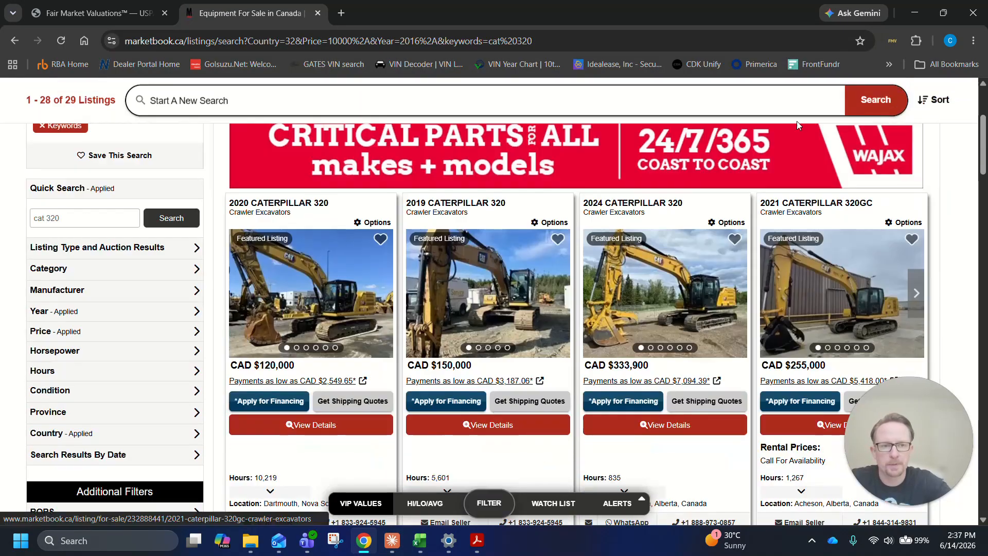
click(892, 41)
click(816, 114)
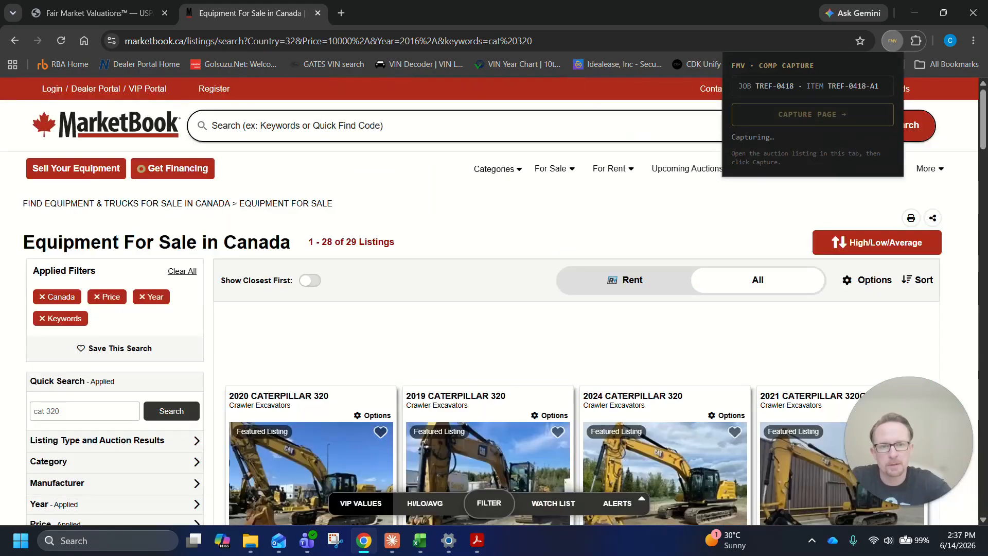
scroll(305, 365, down, 3)
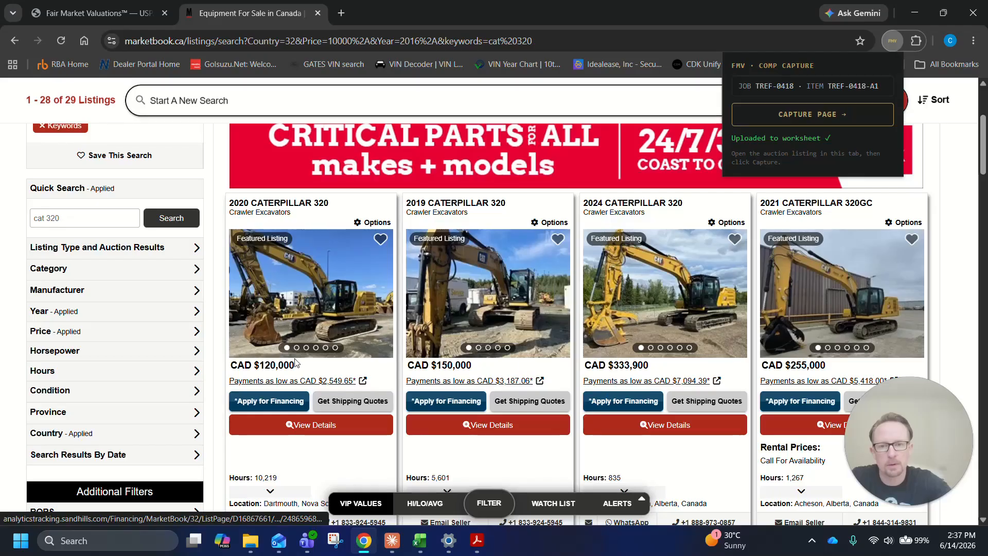
scroll(857, 345, down, 3)
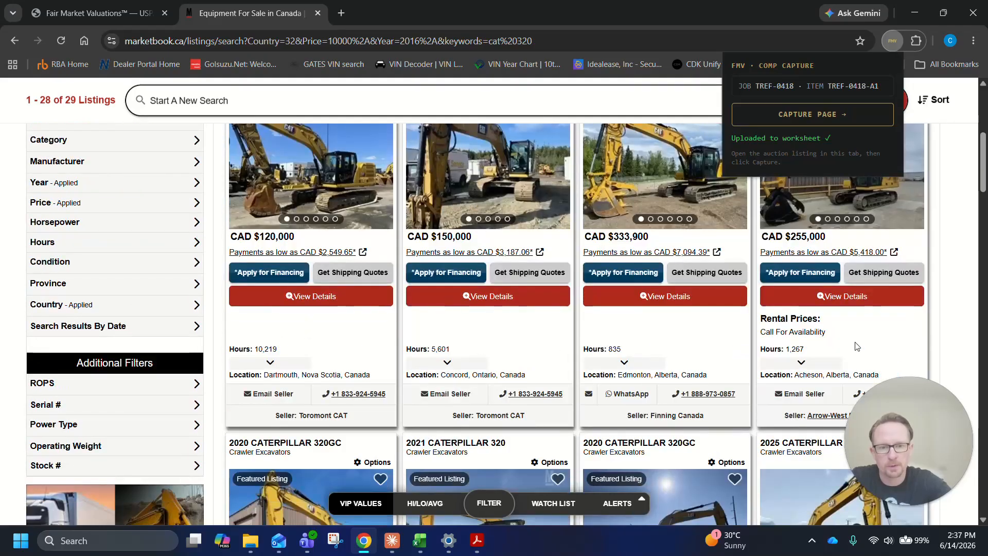
scroll(857, 345, down, 15)
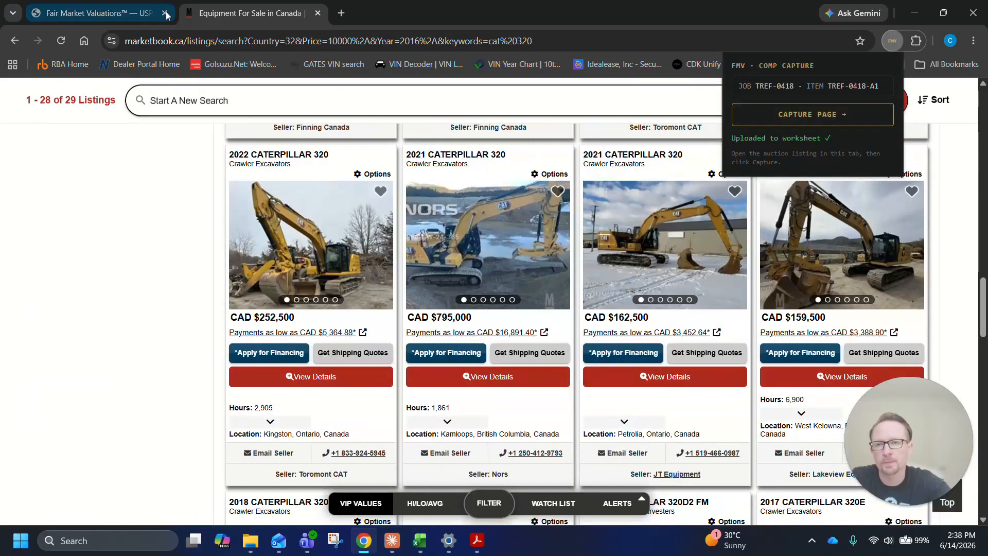
Return to the Fair Market Valuations worksheet, extract the retail comps from the captured MarketBook text and check the resulting table
click(128, 15)
click(727, 342)
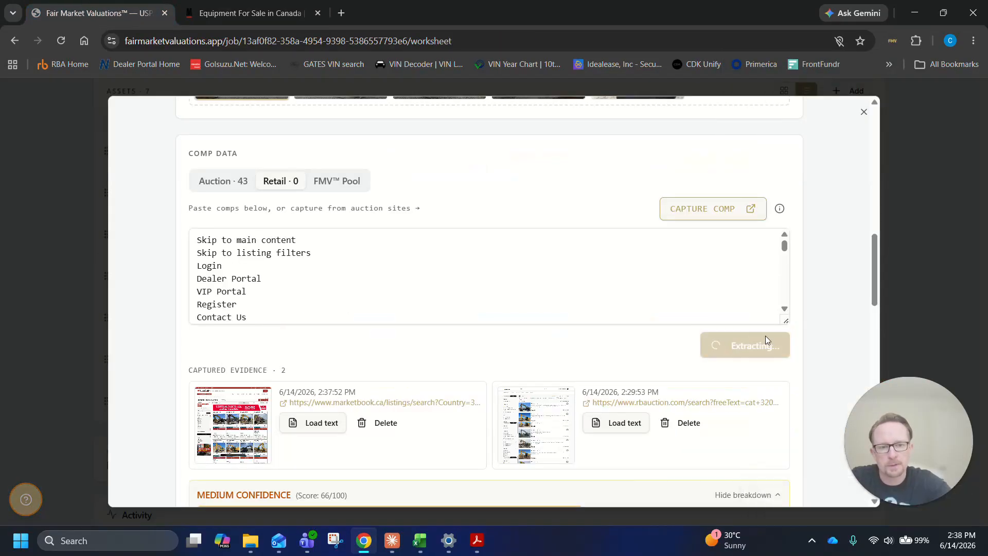
scroll(823, 315, down, 3)
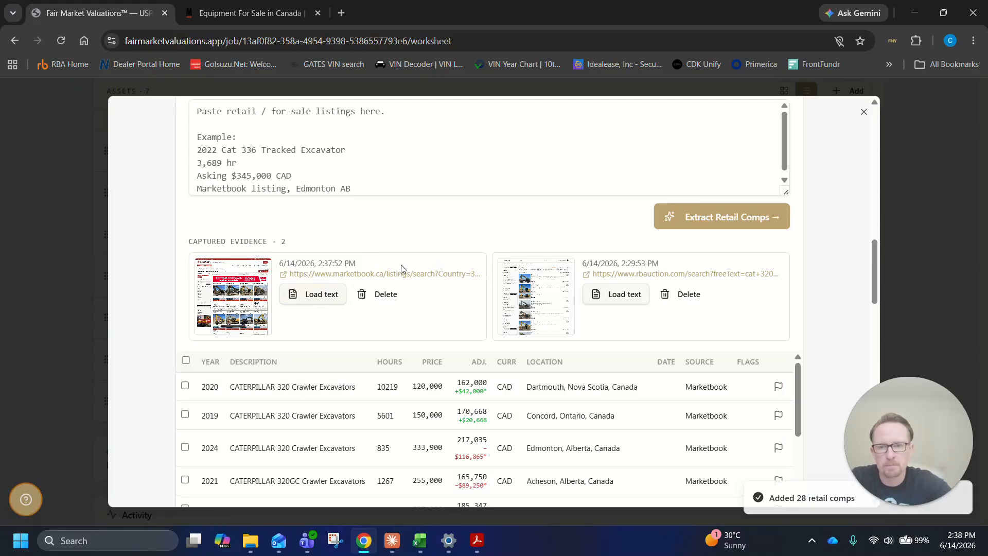
scroll(674, 175, down, 4)
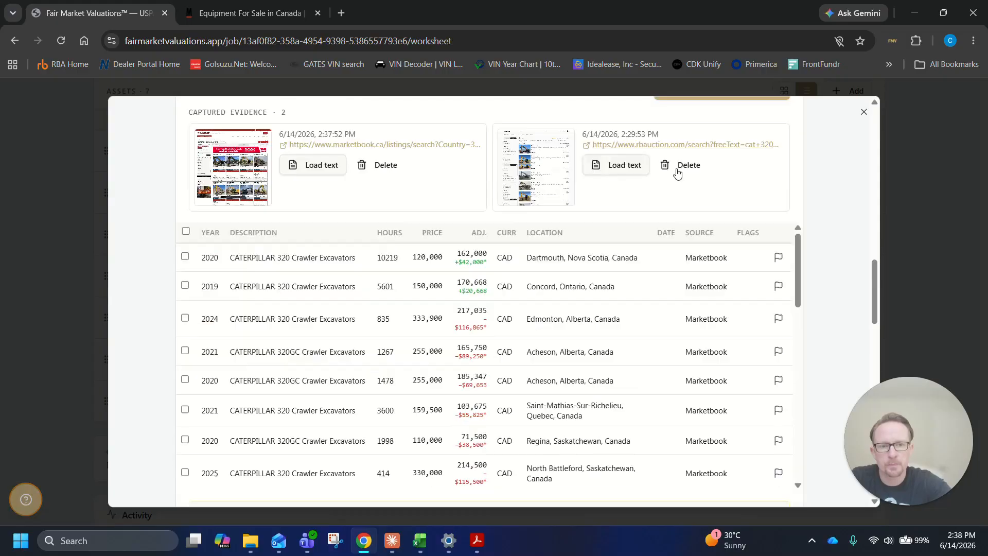
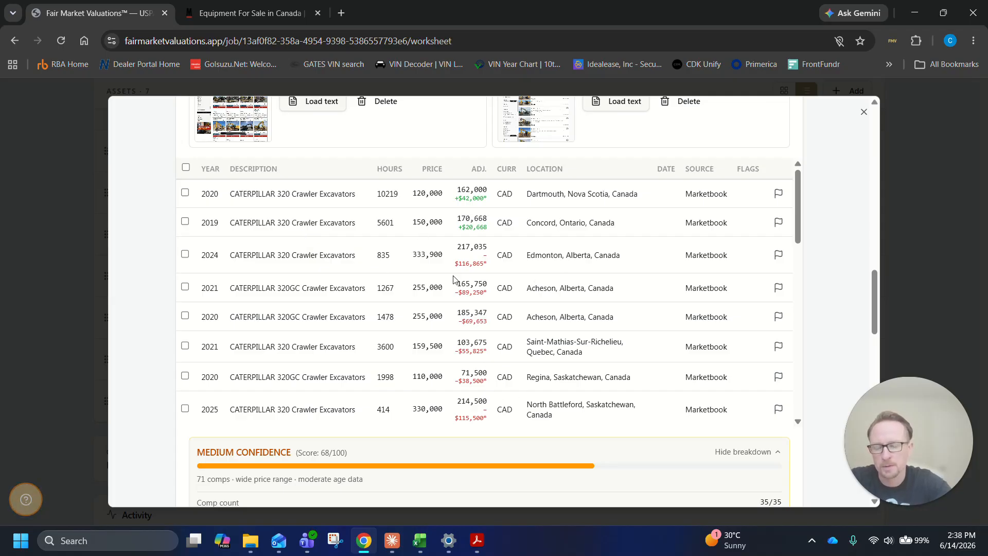
Review the extracted MarketBook retail comps, the confidence breakdown and the Hours vs Price market position chart
mouse_move(471, 198)
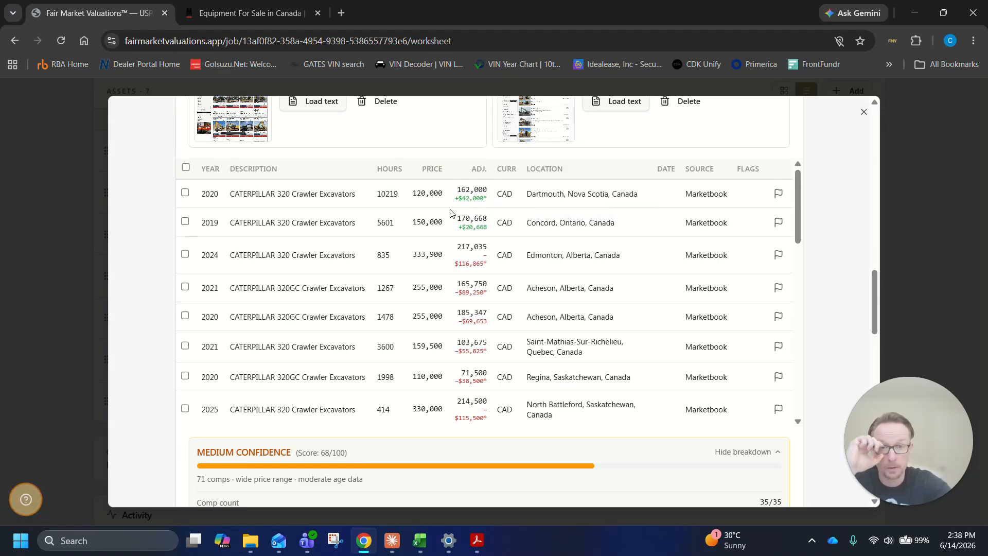
scroll(476, 260, down, 5)
scroll(484, 303, down, 4)
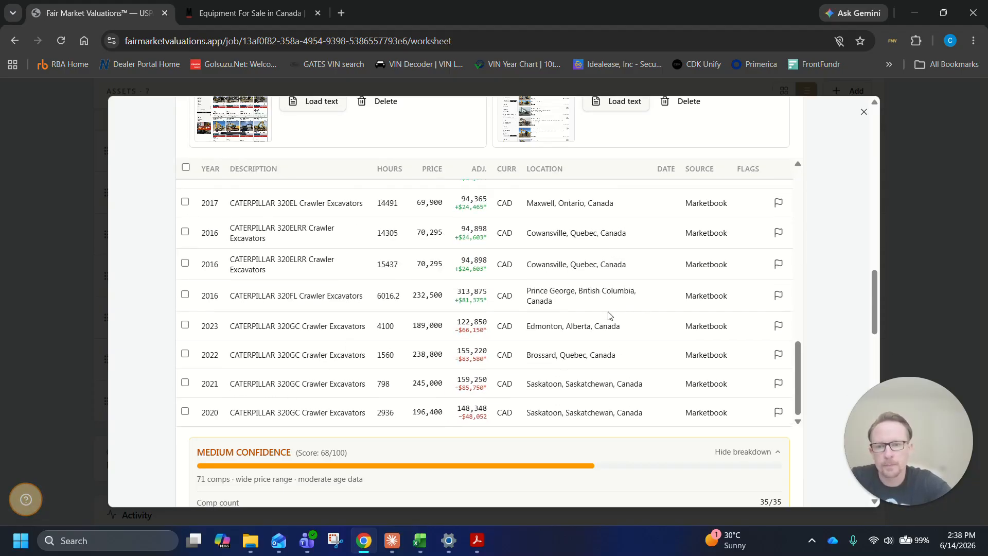
scroll(834, 304, down, 3)
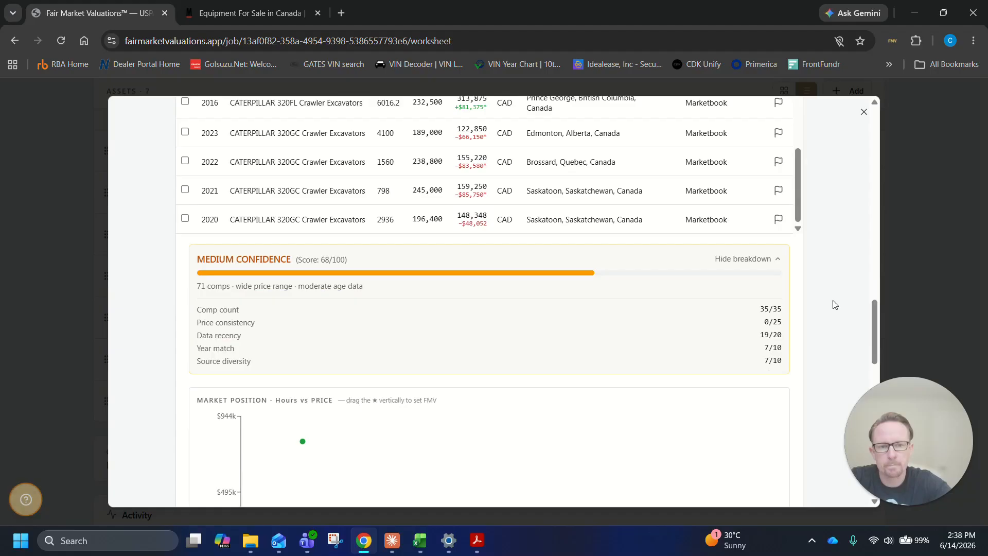
scroll(545, 170, up, 5)
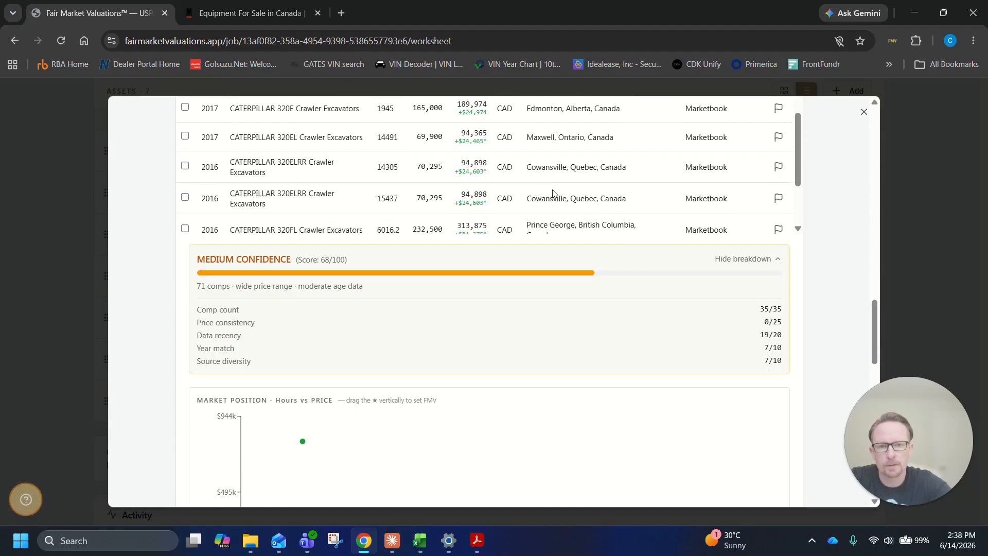
scroll(556, 198, down, 3)
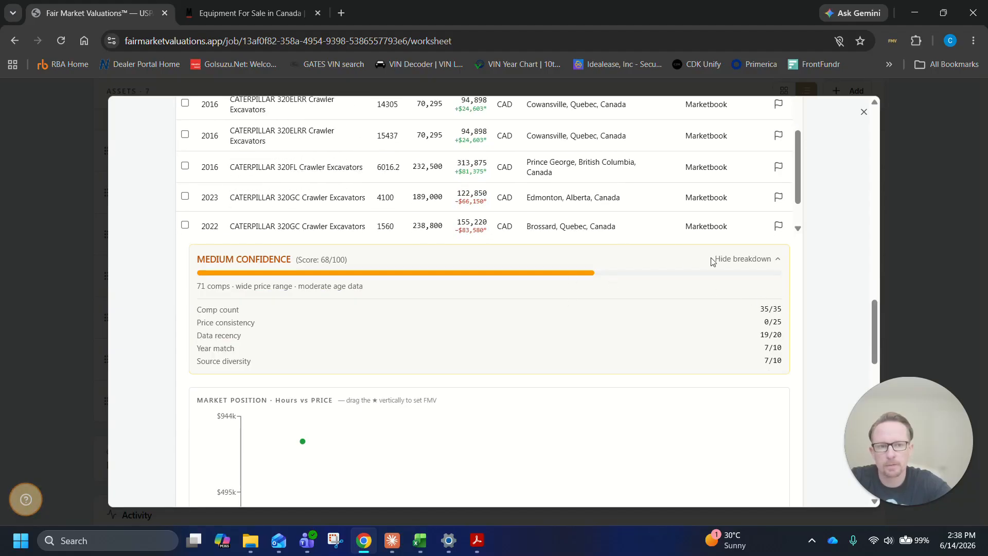
scroll(641, 314, down, 1)
scroll(639, 313, down, 2)
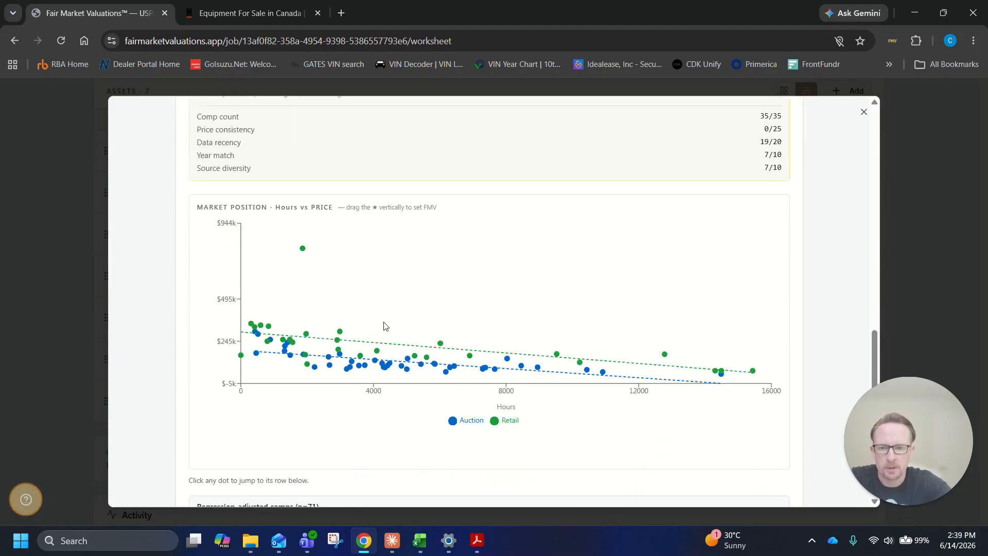
scroll(723, 317, down, 1)
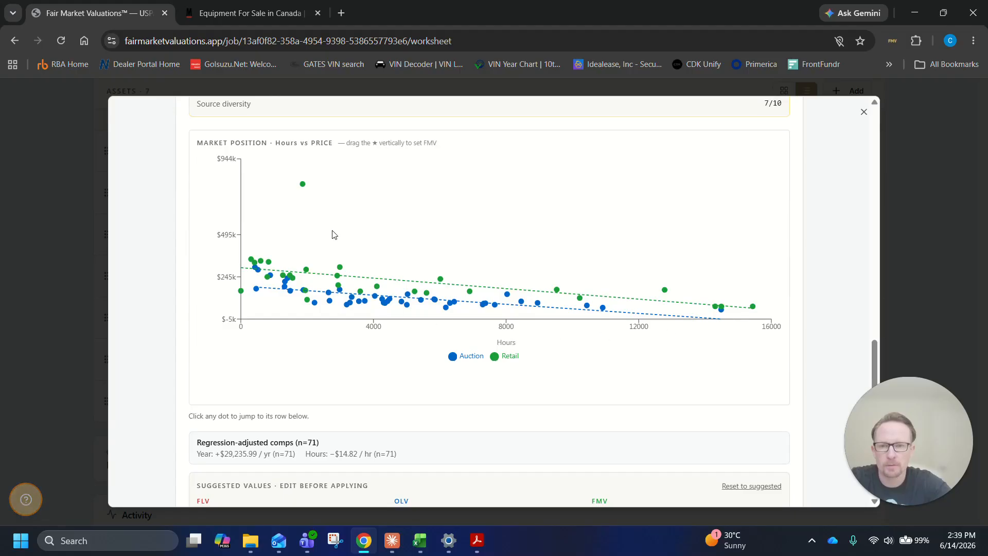
Locate the outlying retail dot's comp, the 2021 Caterpillar 320 priced at 795,000 in Kamloops, and delete it from the retail comps
mouse_move(302, 189)
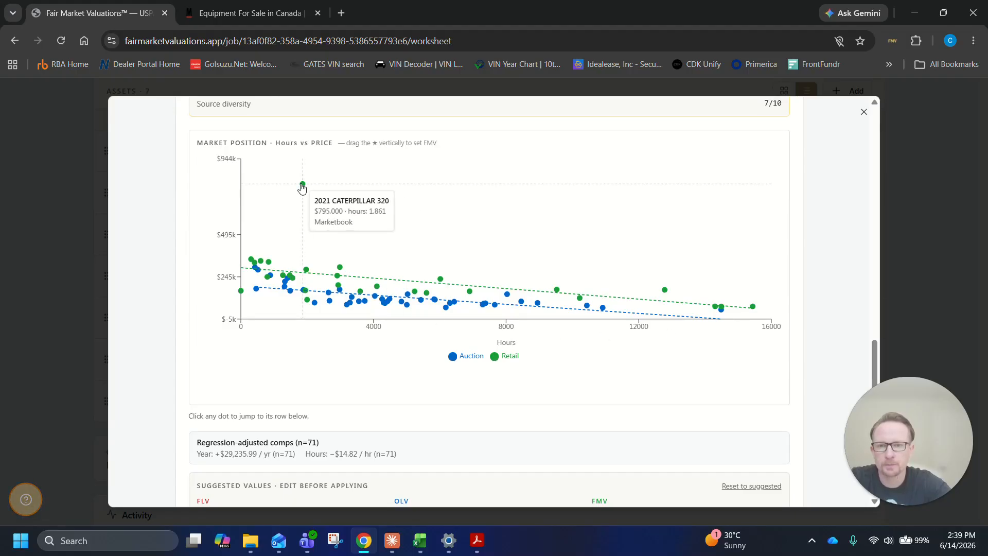
click(303, 187)
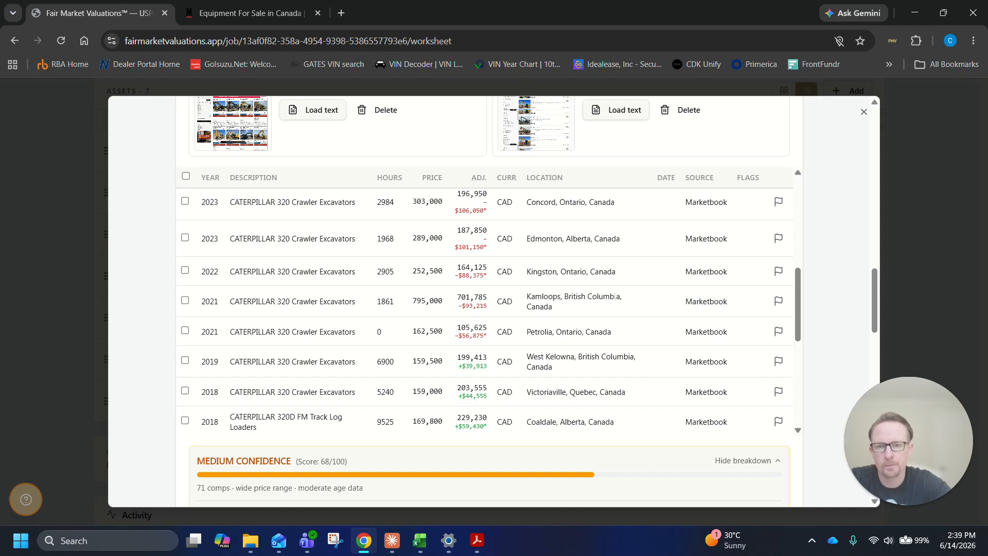
scroll(638, 295, down, 3)
scroll(637, 294, up, 1)
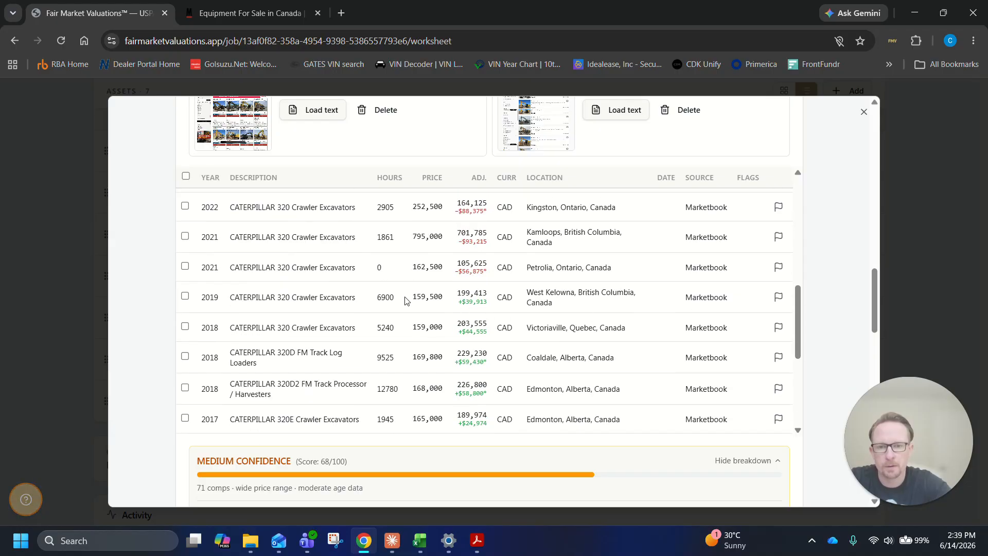
scroll(379, 431, down, 5)
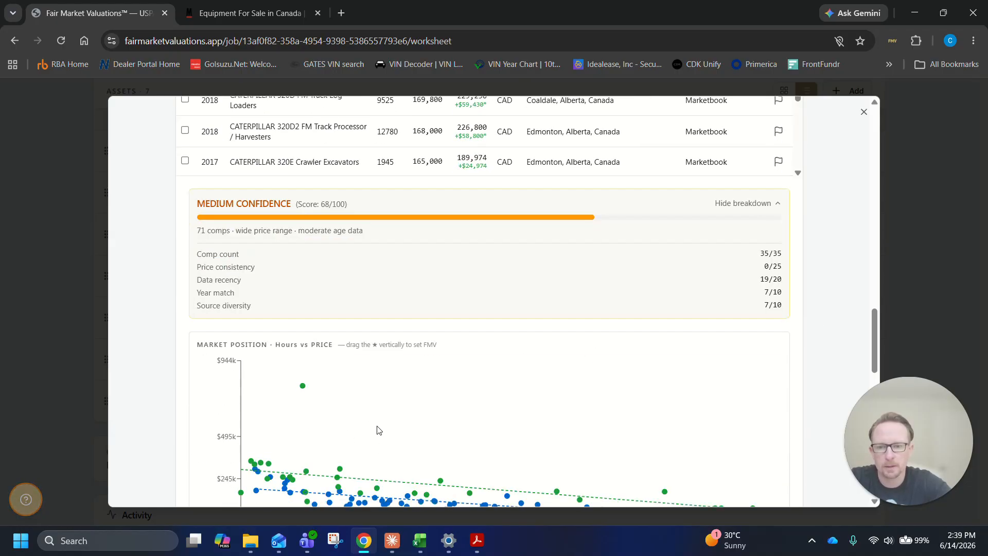
click(302, 324)
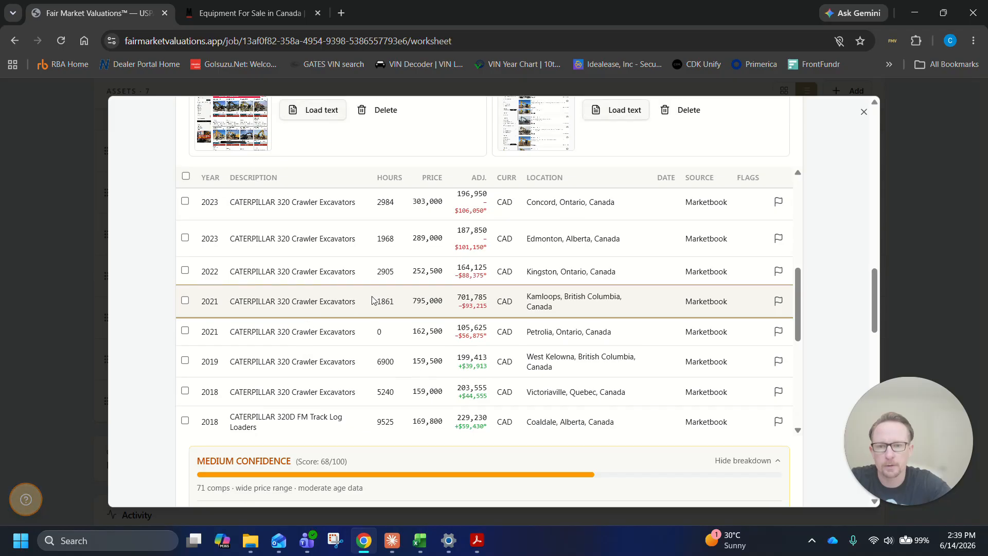
click(186, 301)
click(750, 182)
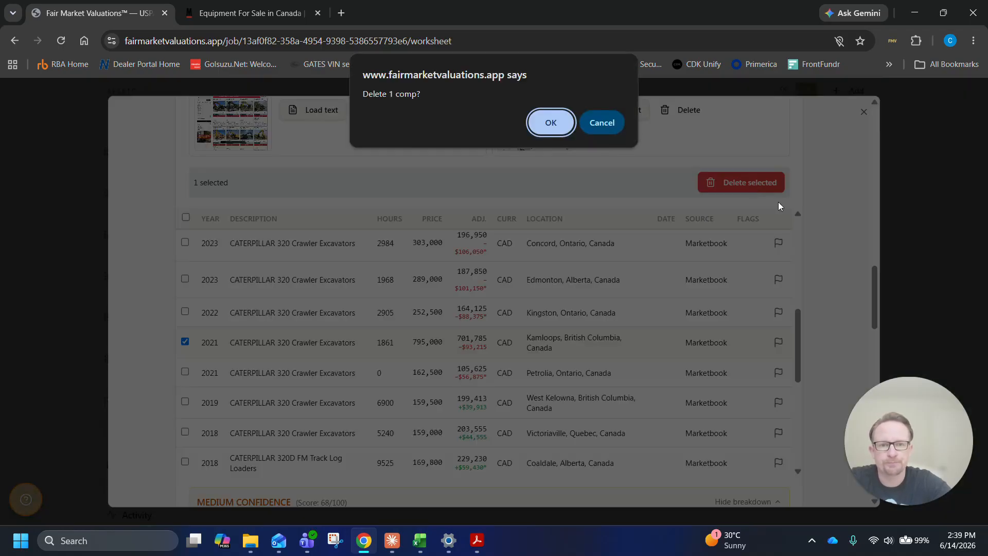
click(560, 124)
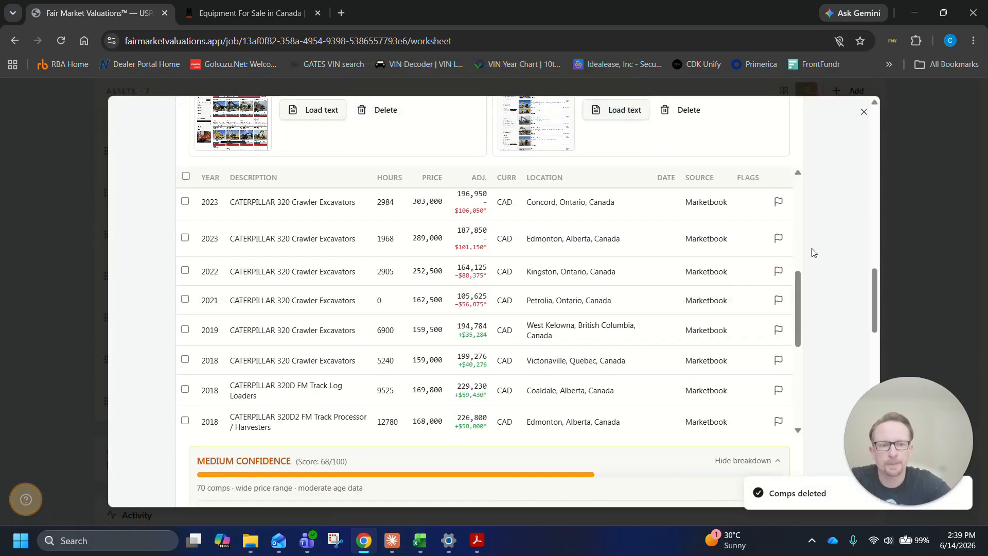
Check the chart and regression rates, and apply the suggested FLV 106000, OLV 137000 and FMV 171000 to TREF-0418-A1
scroll(810, 253, down, 8)
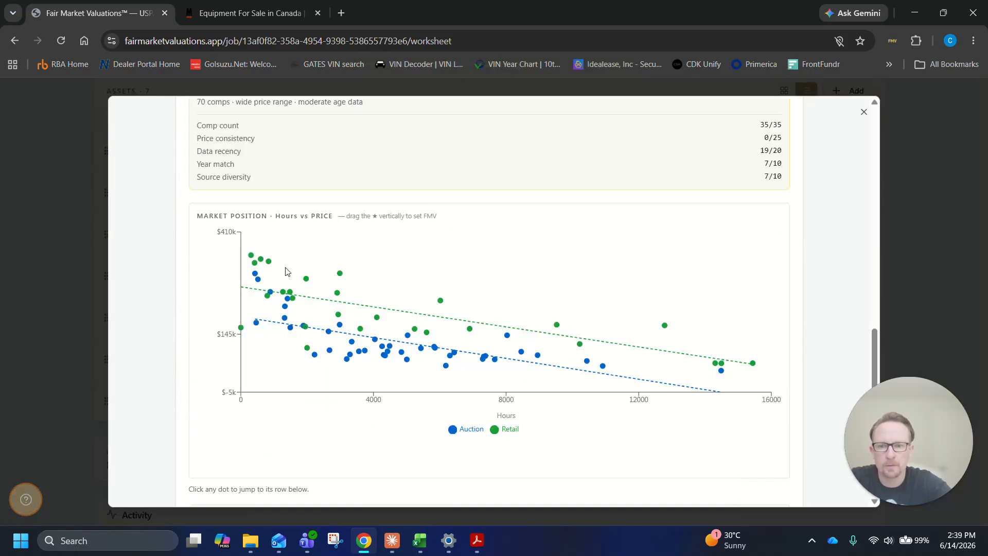
scroll(452, 292, down, 5)
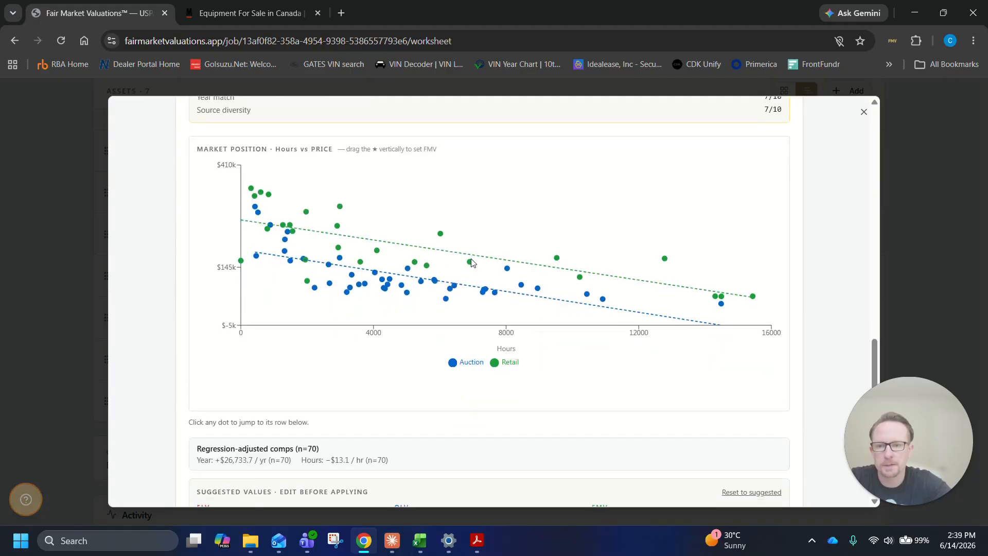
drag(213, 258, 324, 262)
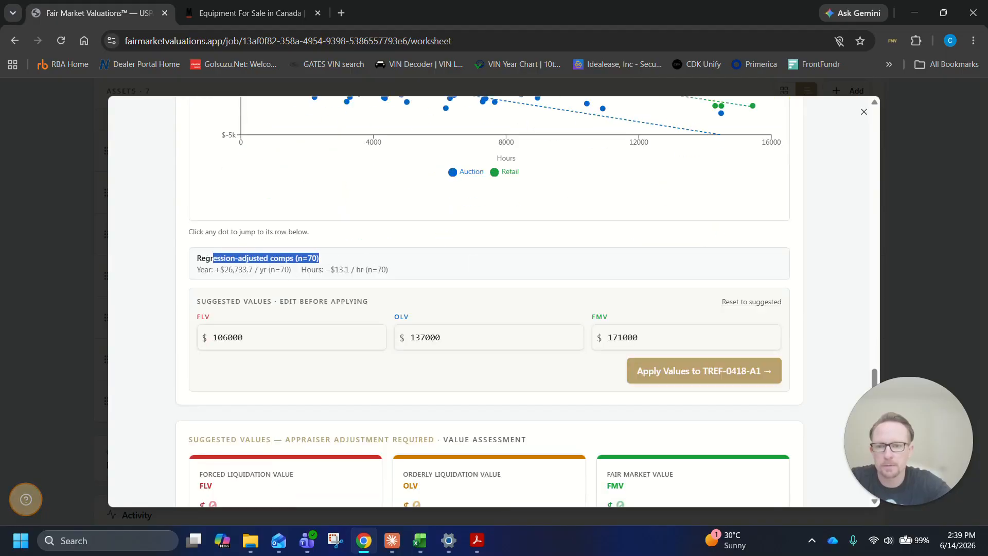
drag(195, 270, 419, 266)
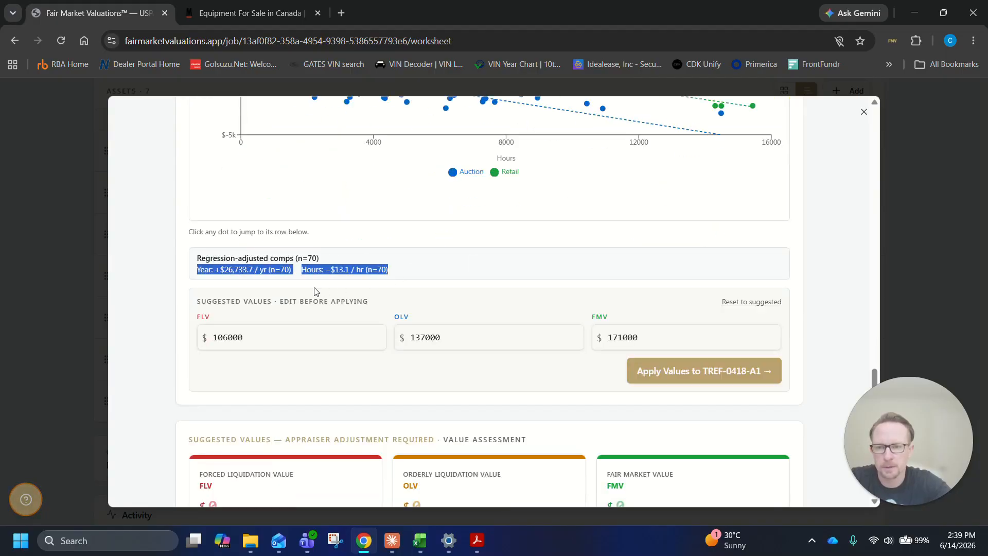
click(460, 282)
scroll(695, 301, down, 1)
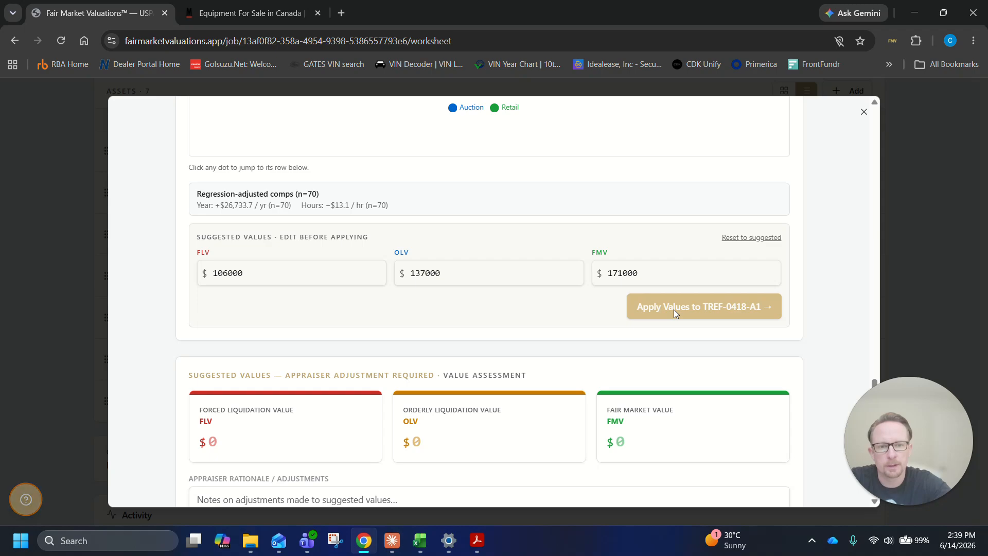
click(674, 310)
Inspect the subject asset's star on the market position chart and move it up to set the FMV to $194,000
scroll(779, 293, up, 3)
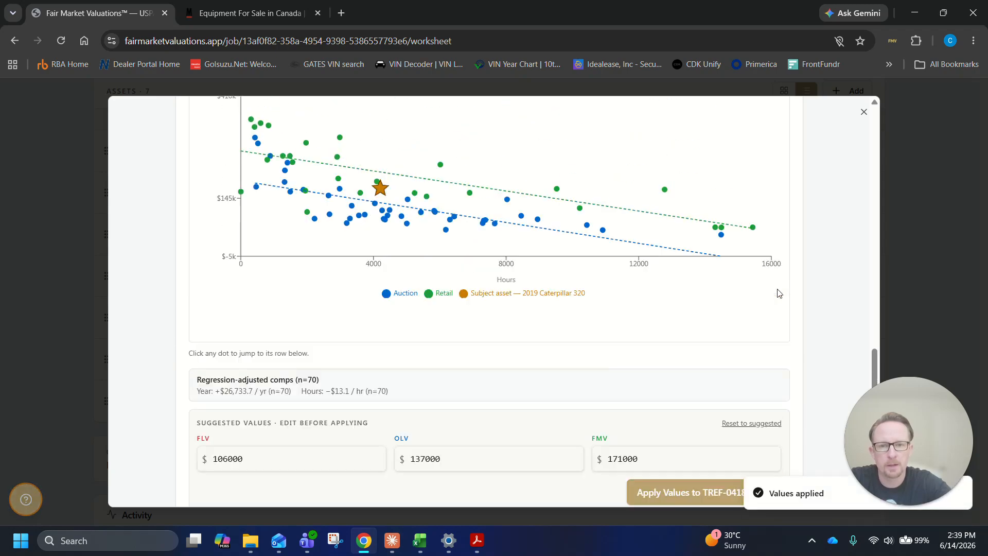
scroll(826, 281, up, 2)
mouse_move(382, 258)
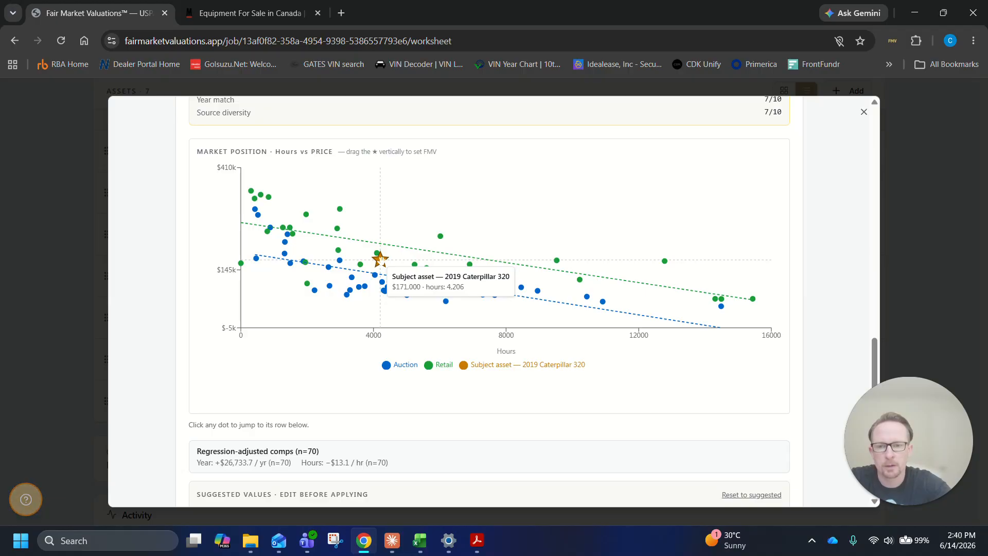
scroll(819, 313, down, 3)
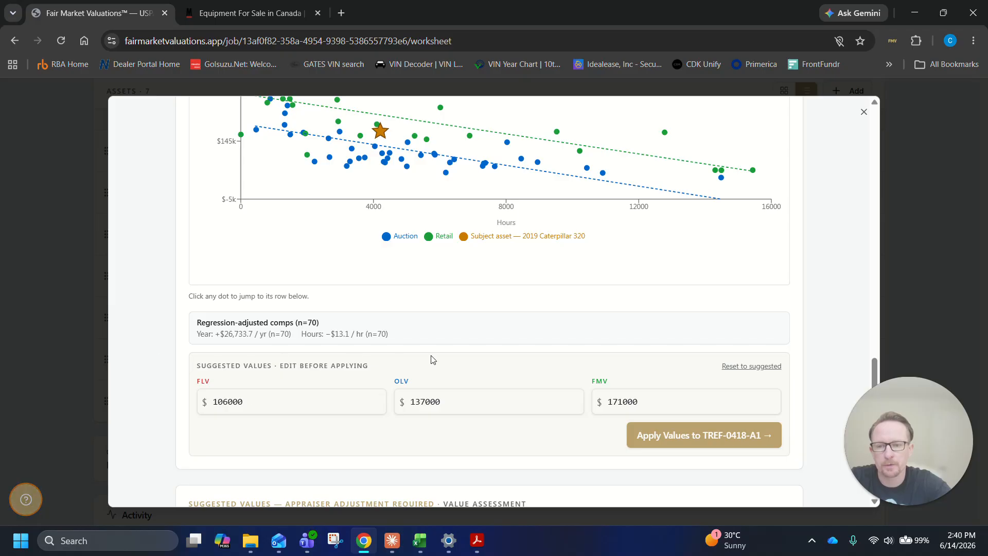
scroll(819, 299, up, 3)
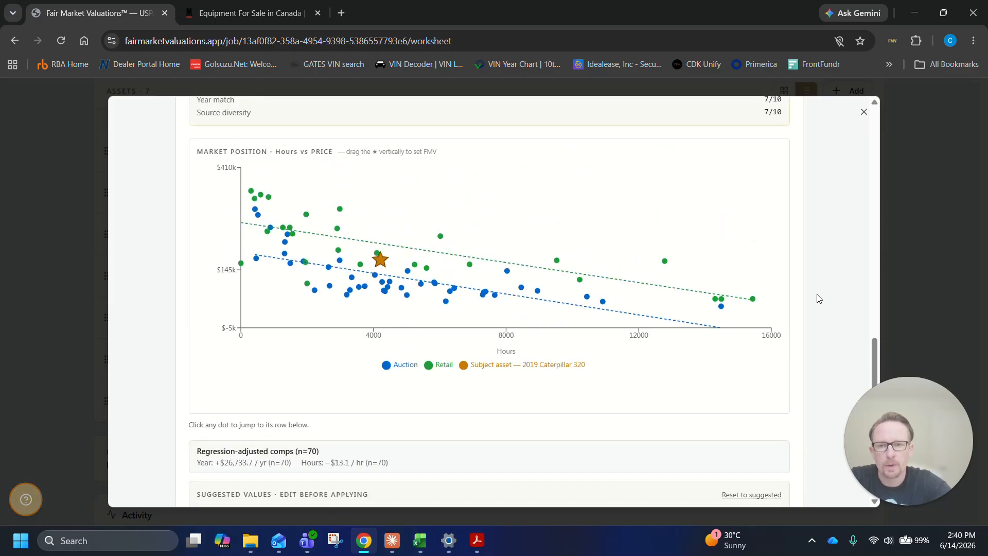
scroll(819, 298, down, 3)
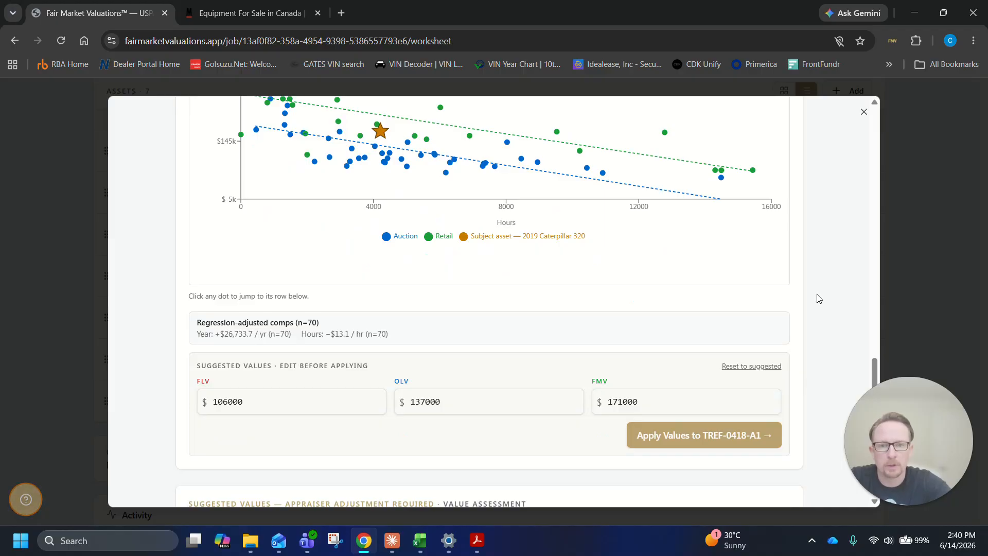
scroll(819, 299, down, 3)
scroll(819, 298, up, 4)
mouse_move(384, 196)
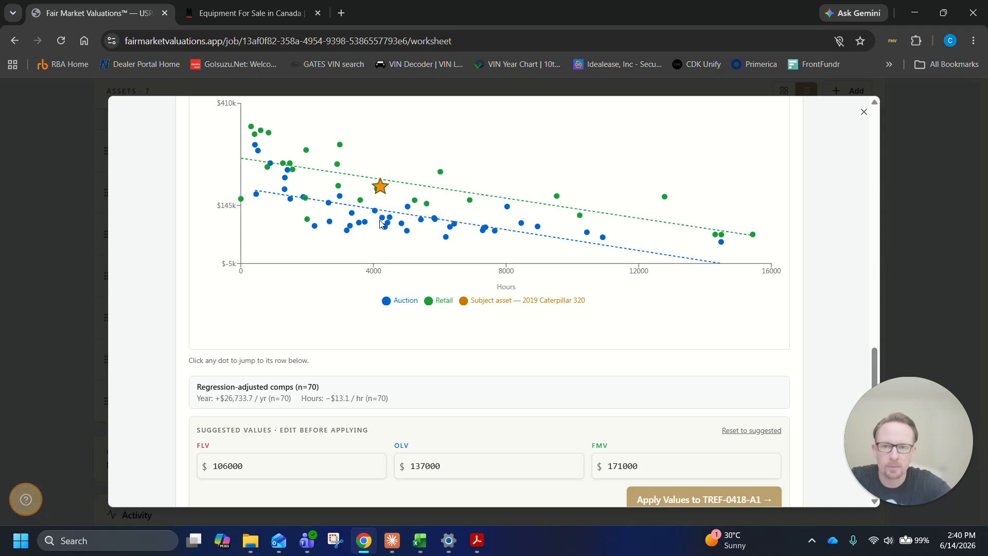
drag(380, 220, 380, 220)
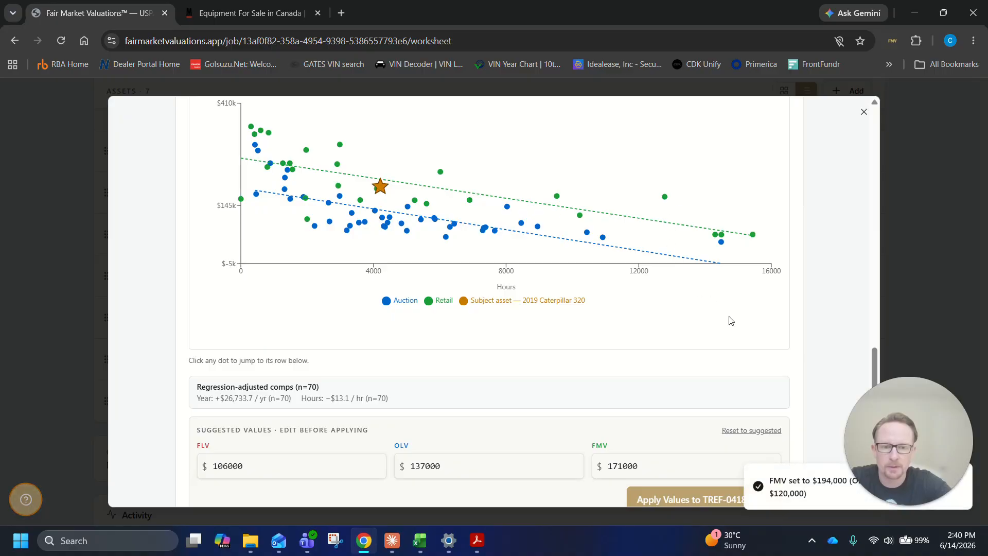
Check the FLV, OLV and FMV in the value assessment and set the Orderly Liquidation Value to 175000
scroll(737, 327, down, 1)
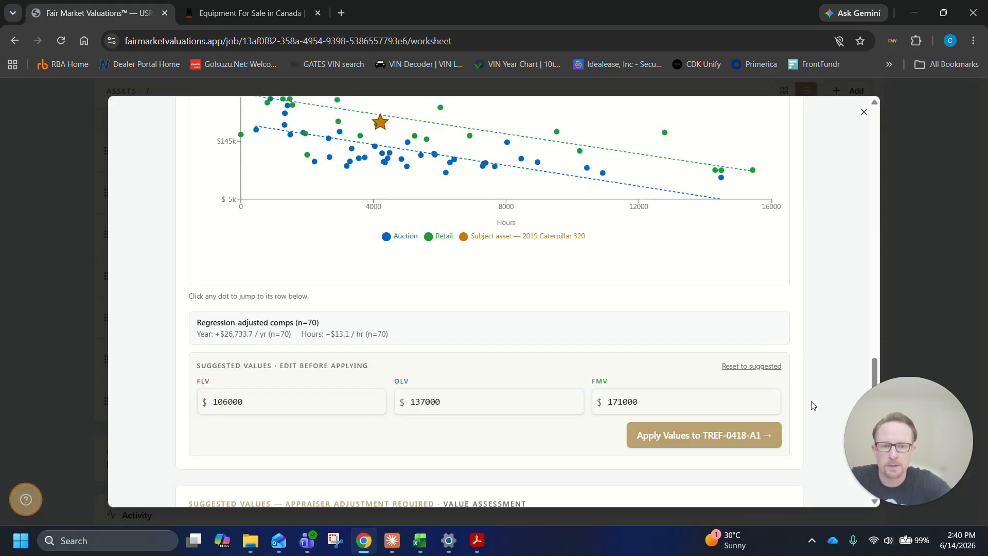
scroll(812, 406, down, 3)
drag(668, 377, 603, 377)
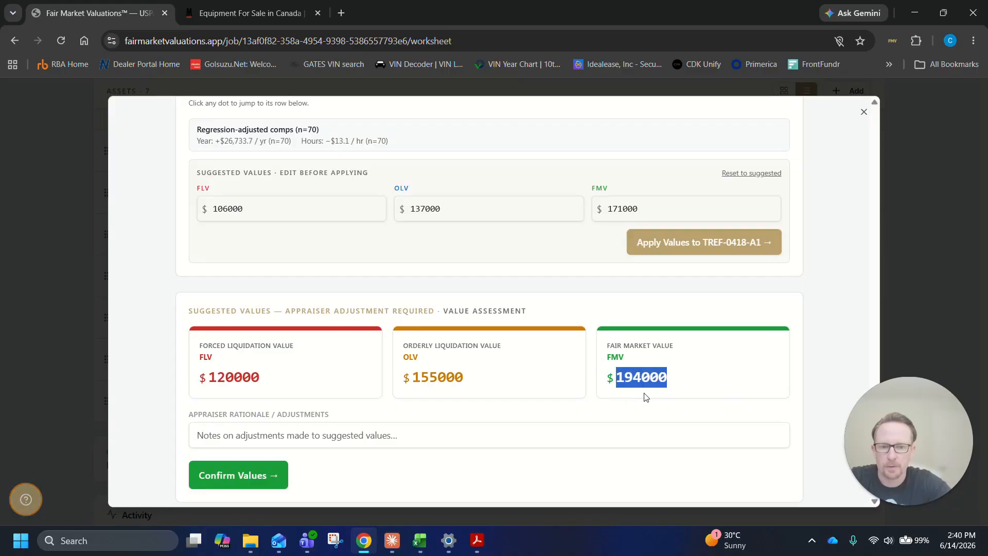
drag(464, 378, 401, 390)
drag(260, 378, 248, 397)
scroll(248, 398, down, 2)
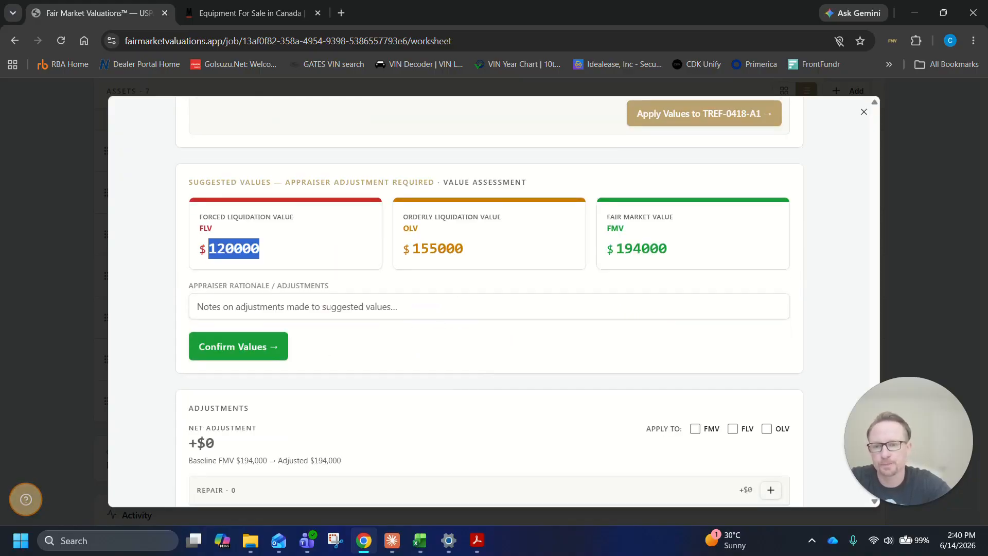
click(469, 249)
key(BackSpace)
key(BackSpace)
key(BackSpace)
key(BackSpace)
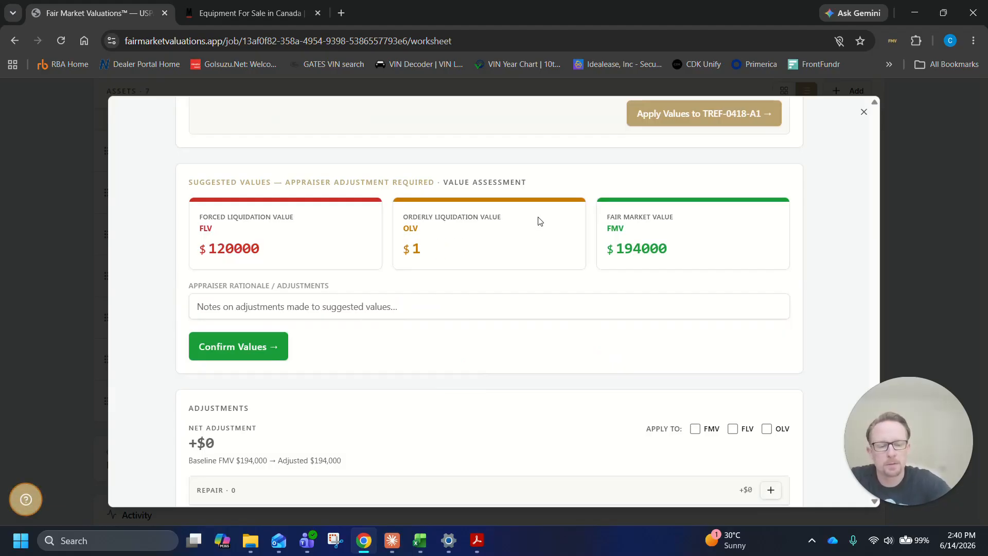
text(75000)
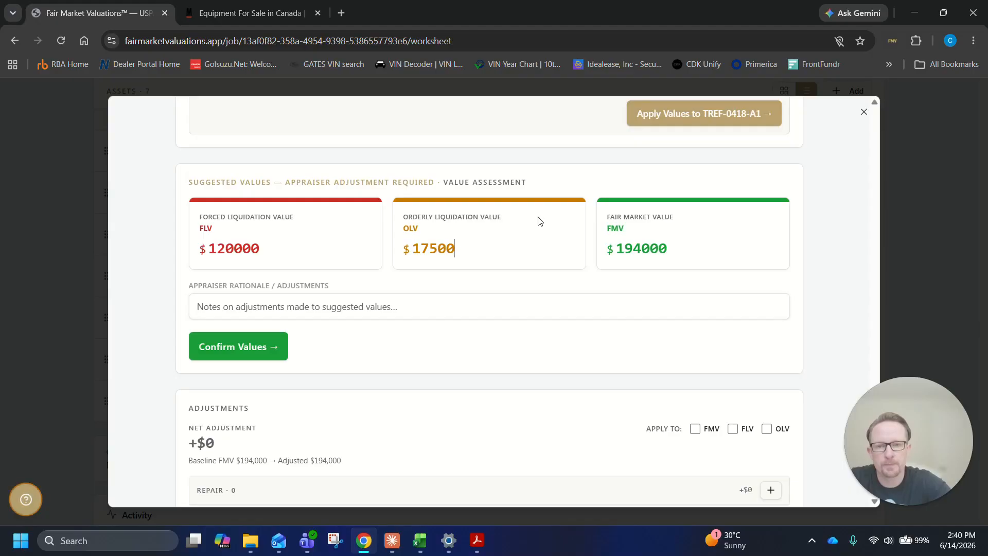
Enter "Spread too wide for OLV" as the appraiser rationale and compare the assessed values with the suggested ones
key(Tab)
text(Spre)
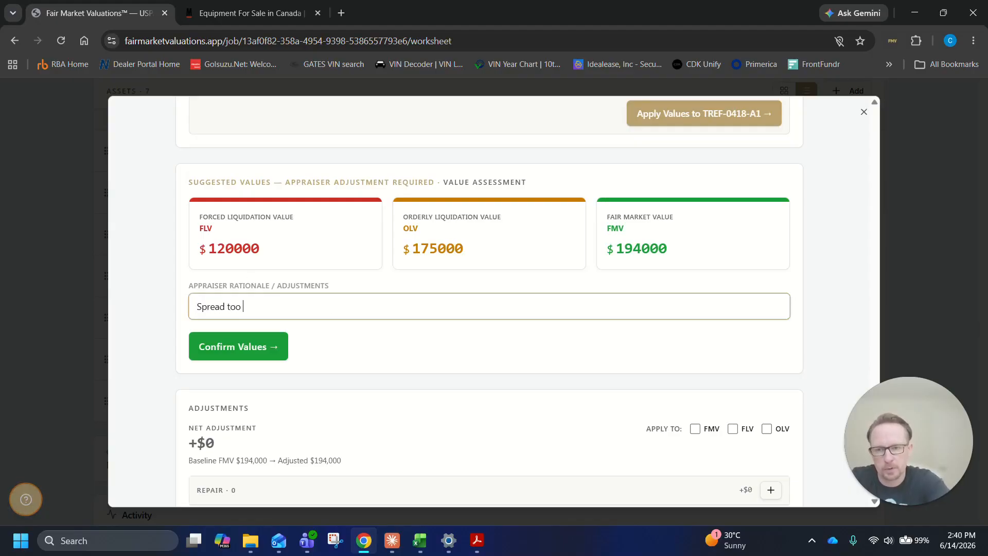
text(ad too wide for )
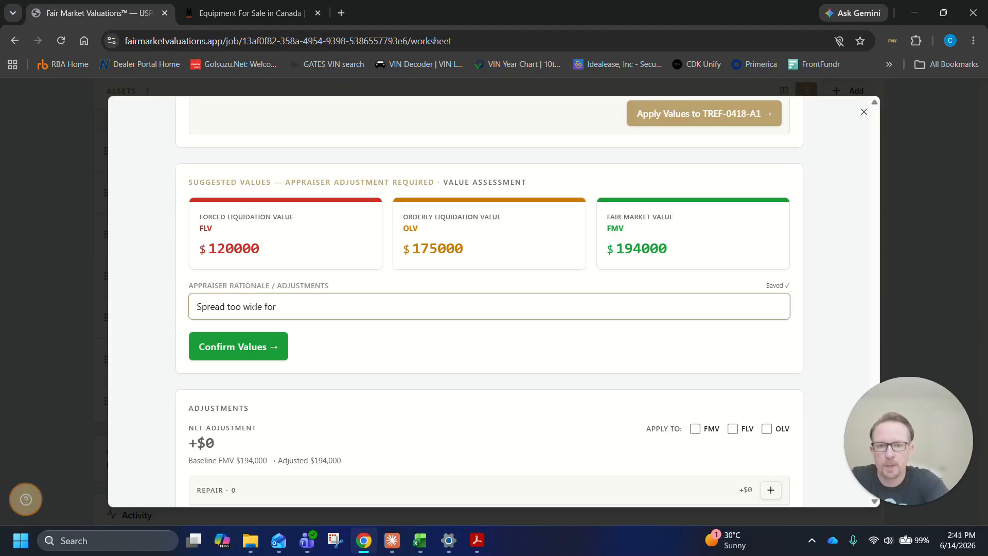
text(OLV)
scroll(668, 355, up, 6)
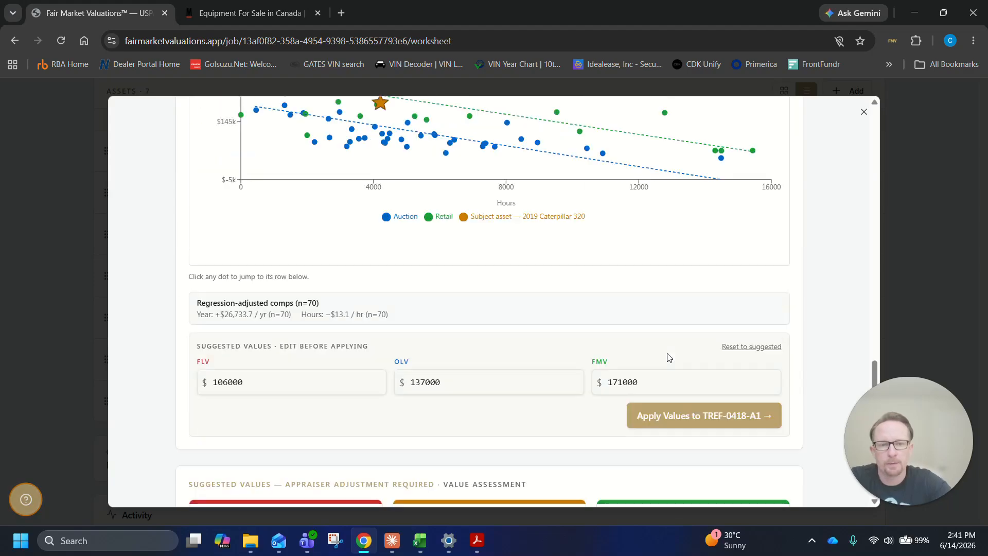
scroll(668, 356, down, 4)
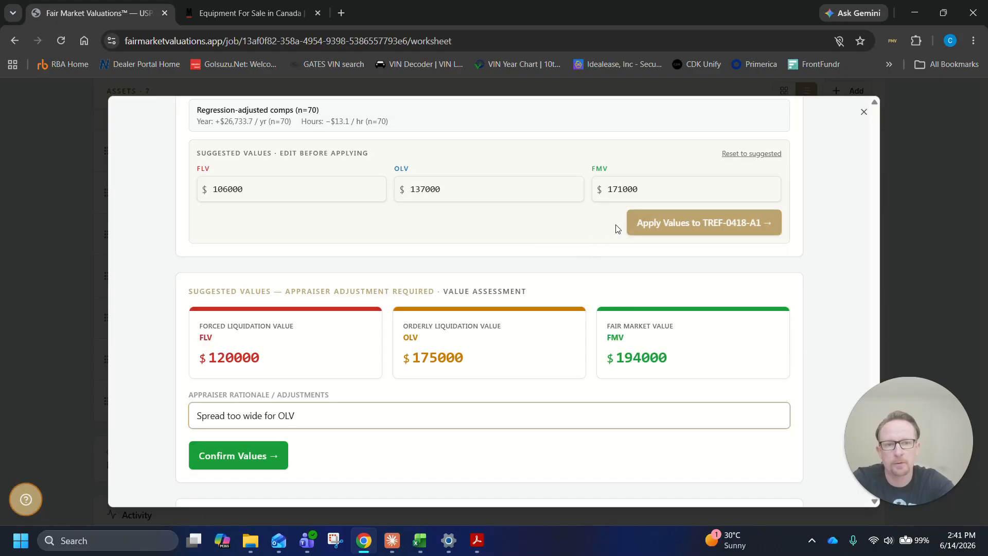
Reset the suggested values and apply FLV 106000, OLV 137000 and FMV 171000 to TREF-0418-A1 again
click(752, 155)
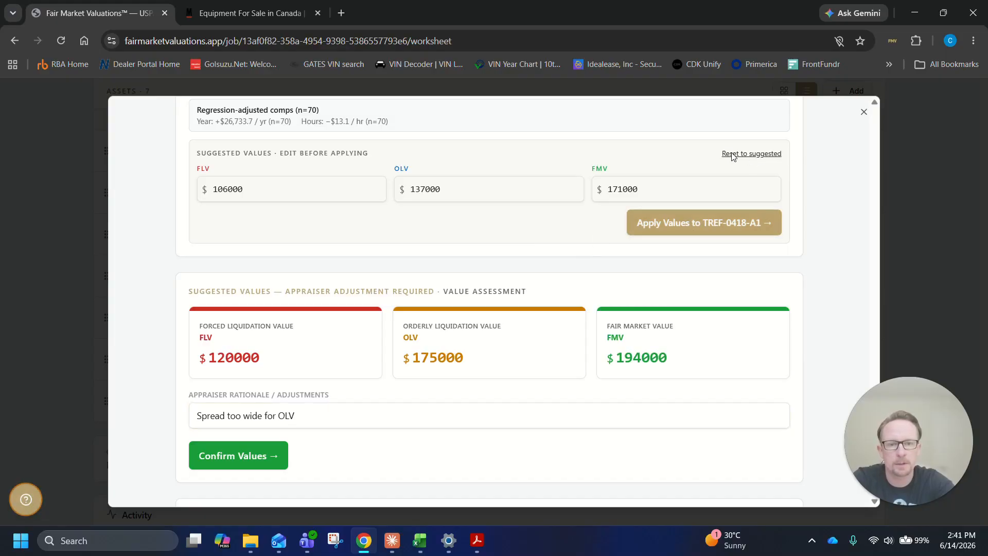
click(728, 225)
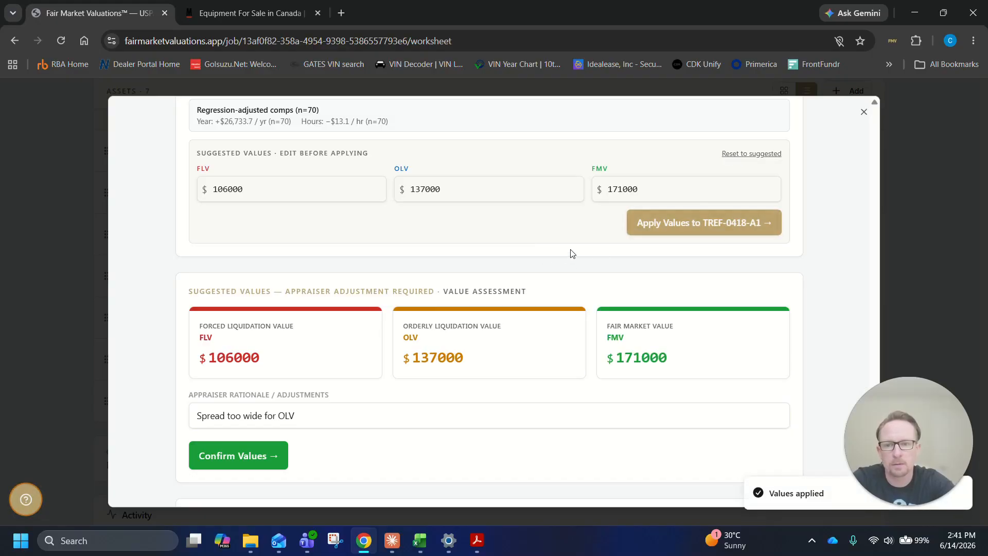
scroll(455, 258, down, 2)
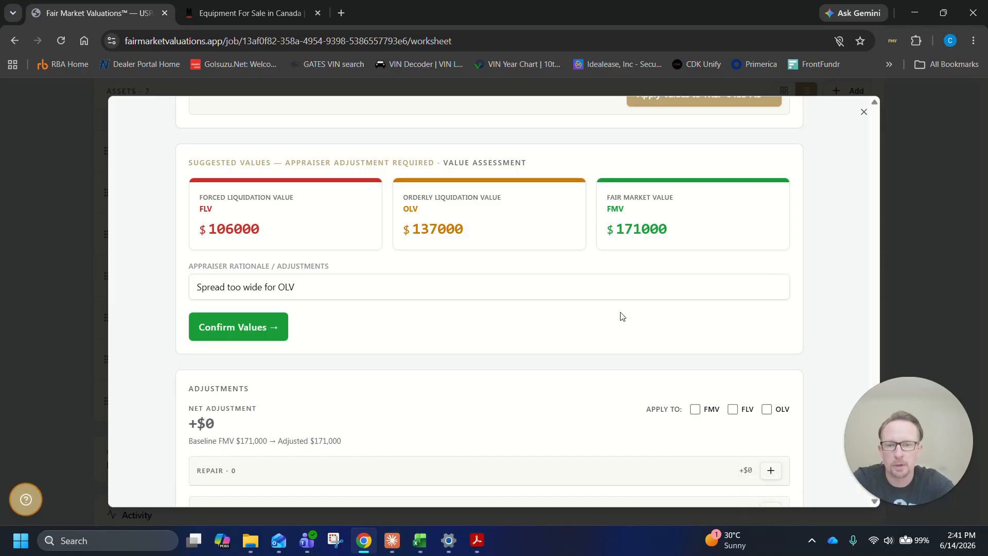
Add a condition adjustment described as "Leaking drive" with a negative amount of $10,000
scroll(618, 312, down, 2)
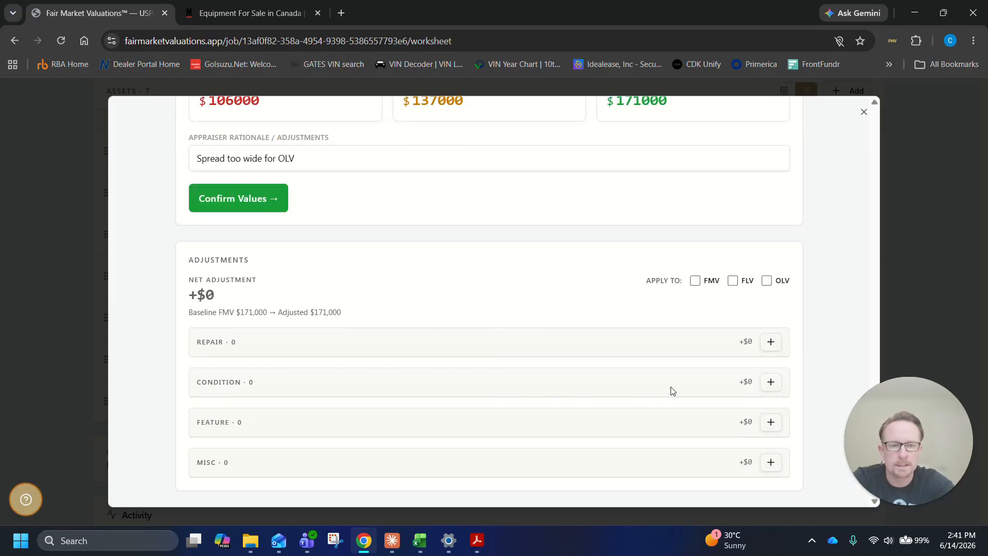
click(771, 382)
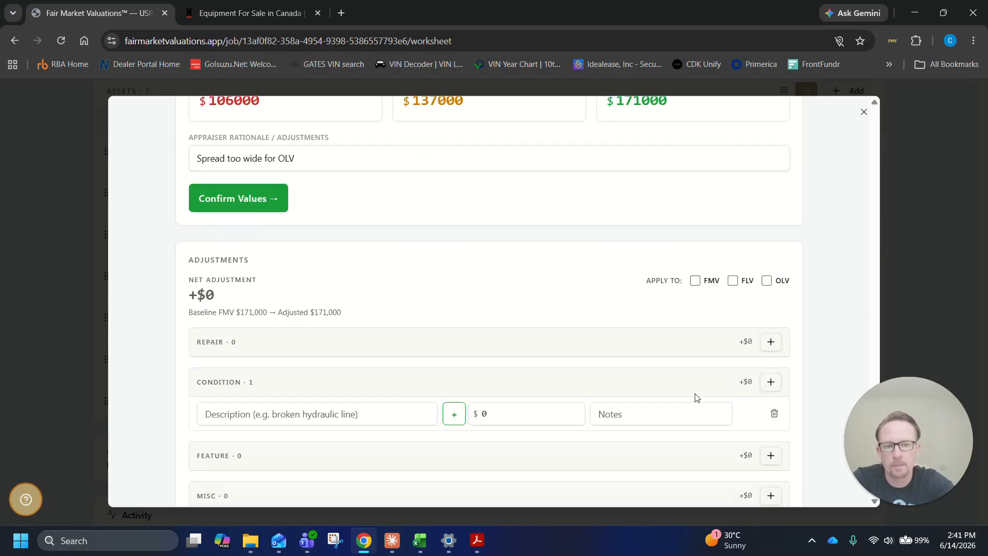
scroll(546, 397, down, 1)
click(317, 380)
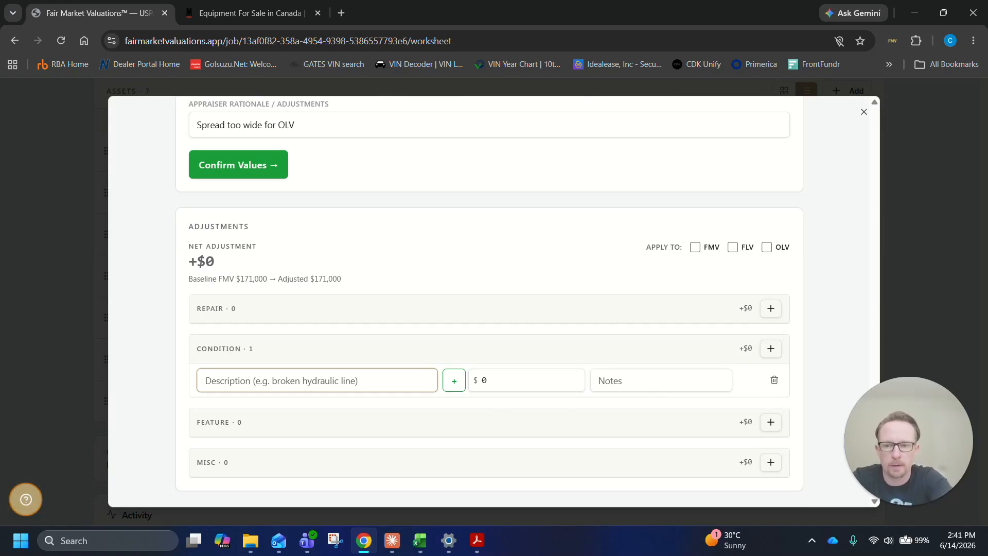
text(Leaking drive)
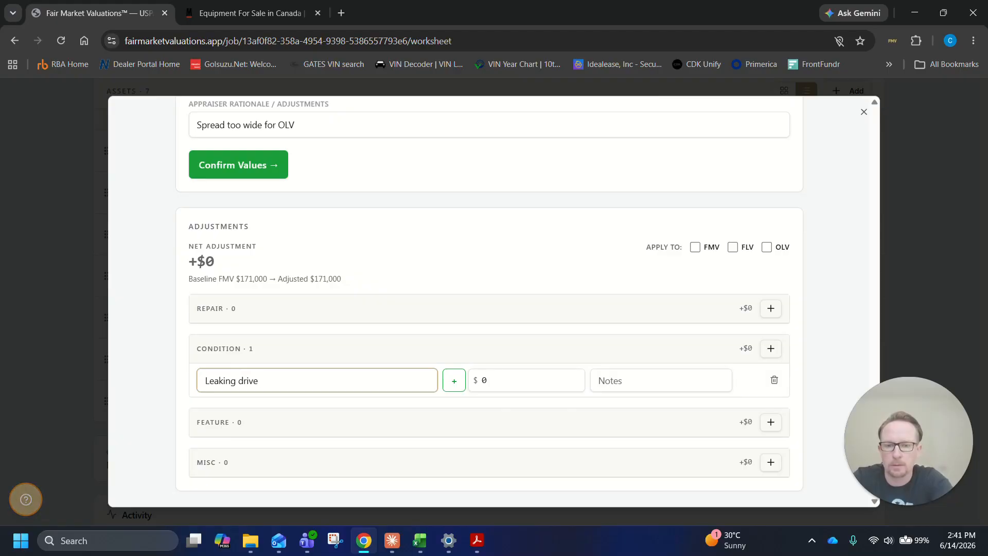
key(Tab)
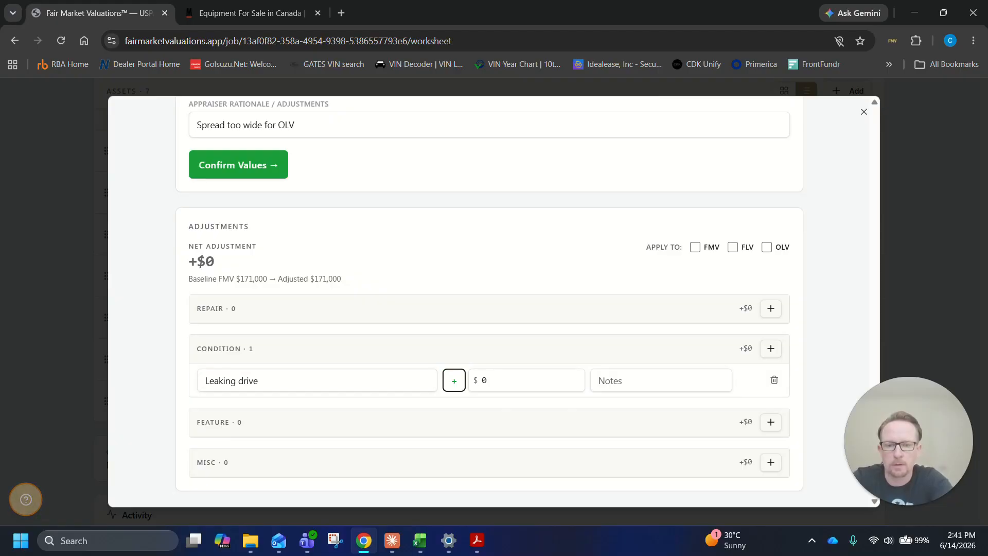
key(Tab)
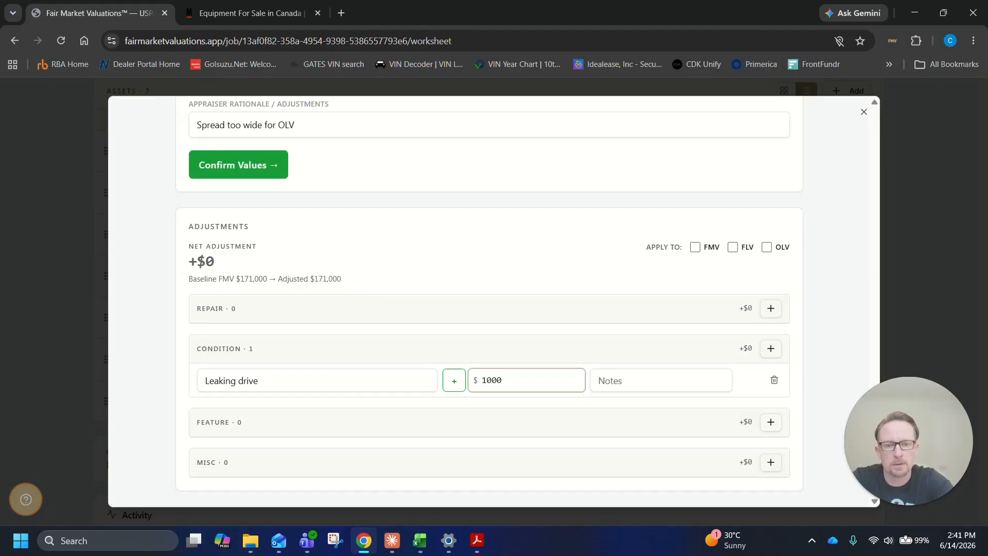
key(Tab)
click(453, 380)
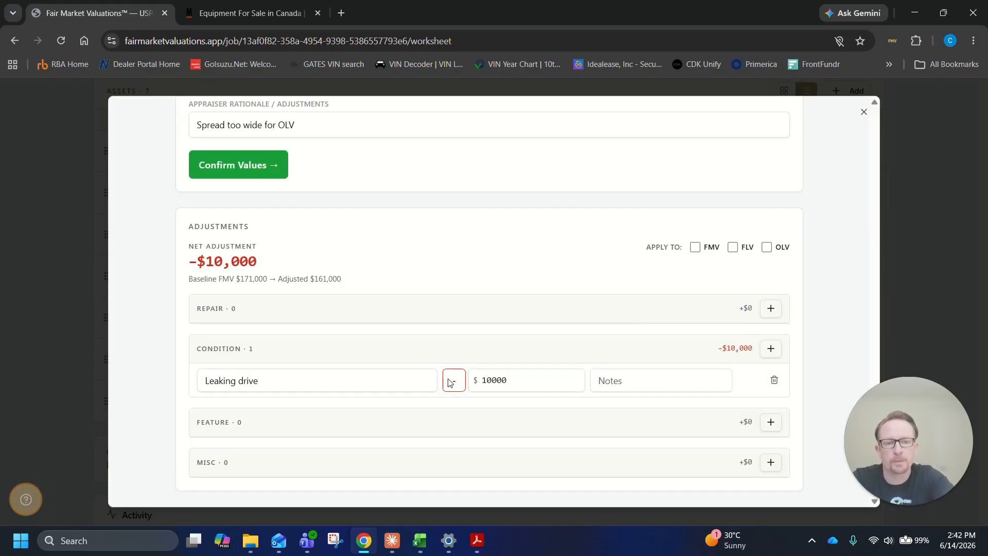
click(461, 382)
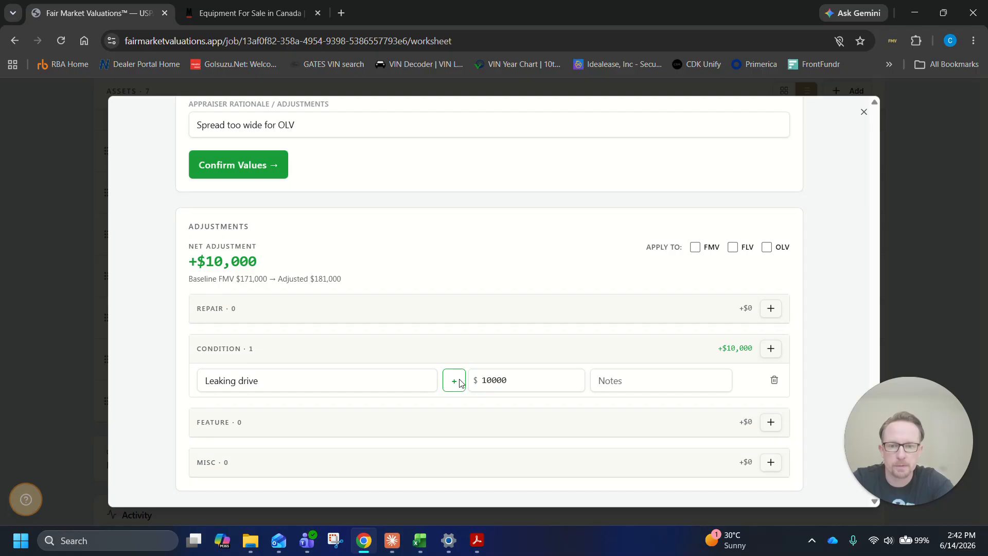
click(461, 383)
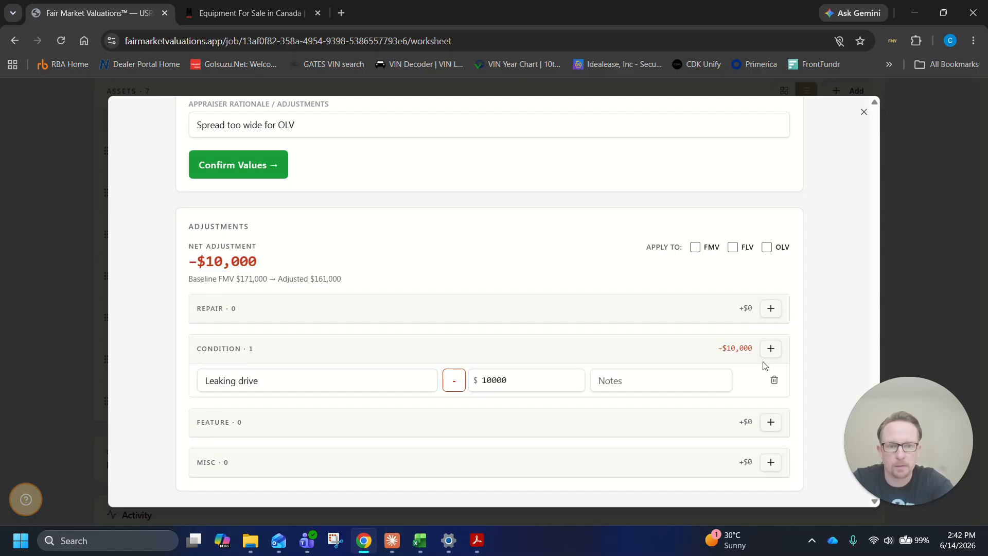
Apply the adjustments to FMV and FLV but not OLV, and add a second blank condition line
click(699, 250)
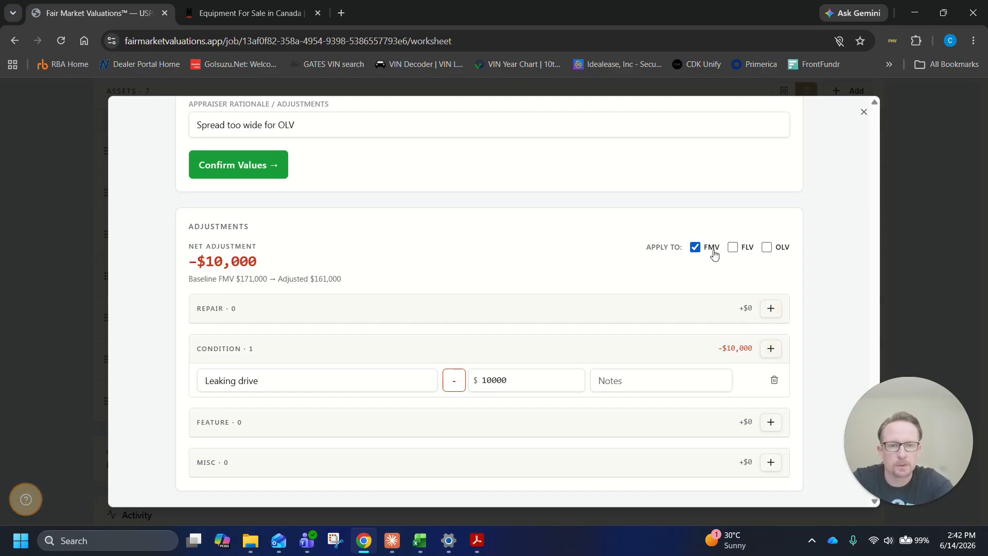
click(734, 248)
click(767, 254)
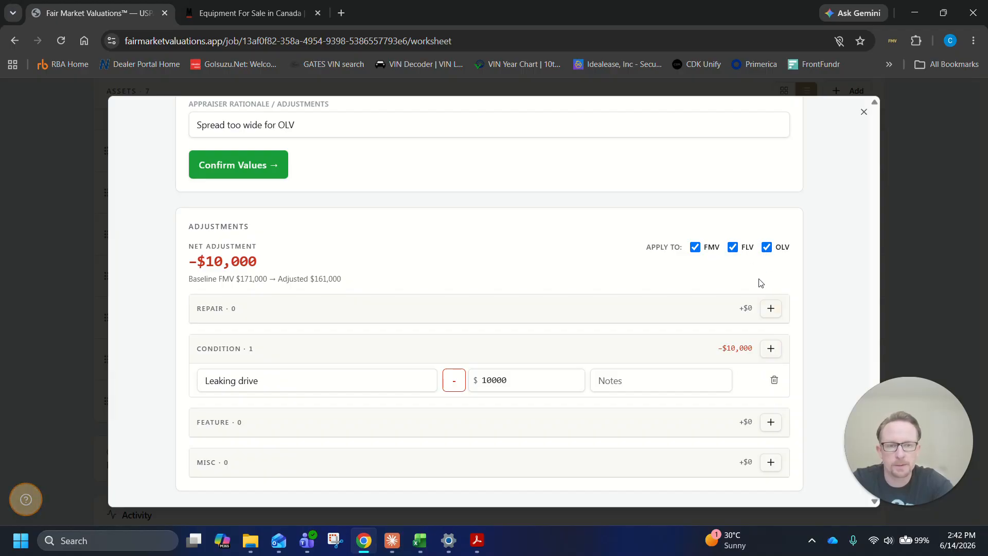
click(767, 249)
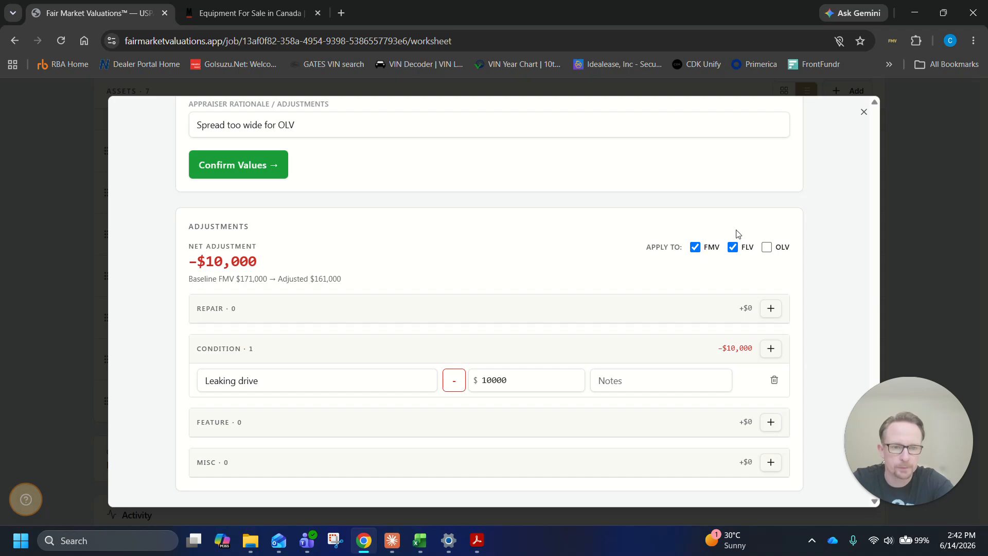
click(770, 350)
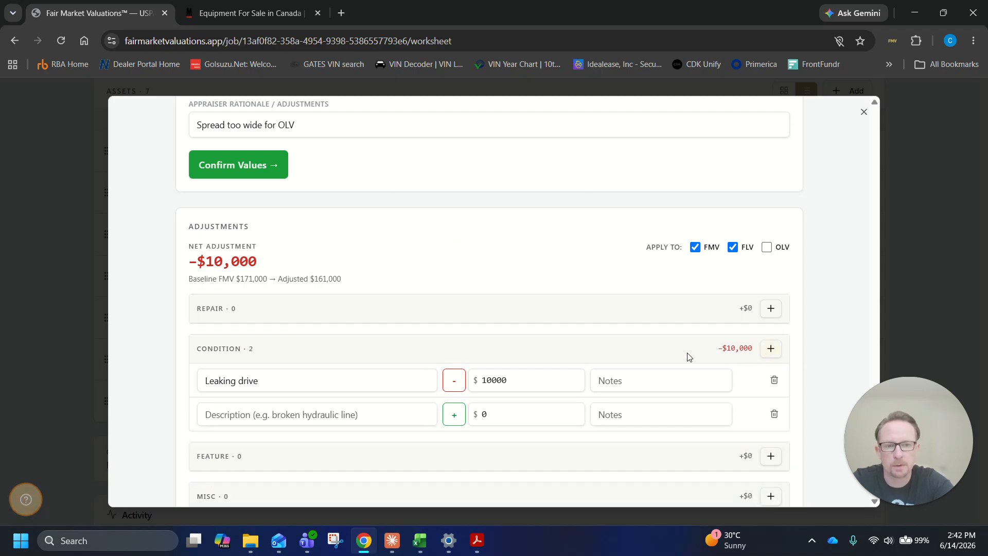
Review the net adjustment and baseline FMV, and check their effect on the value assessment and the market position chart
drag(189, 240, 280, 258)
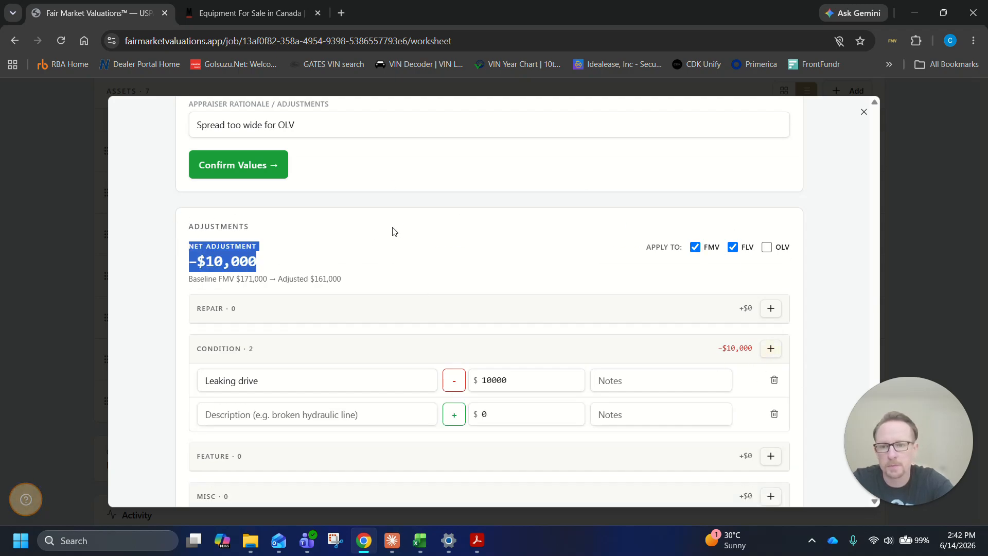
drag(193, 279, 430, 271)
drag(352, 294, 254, 280)
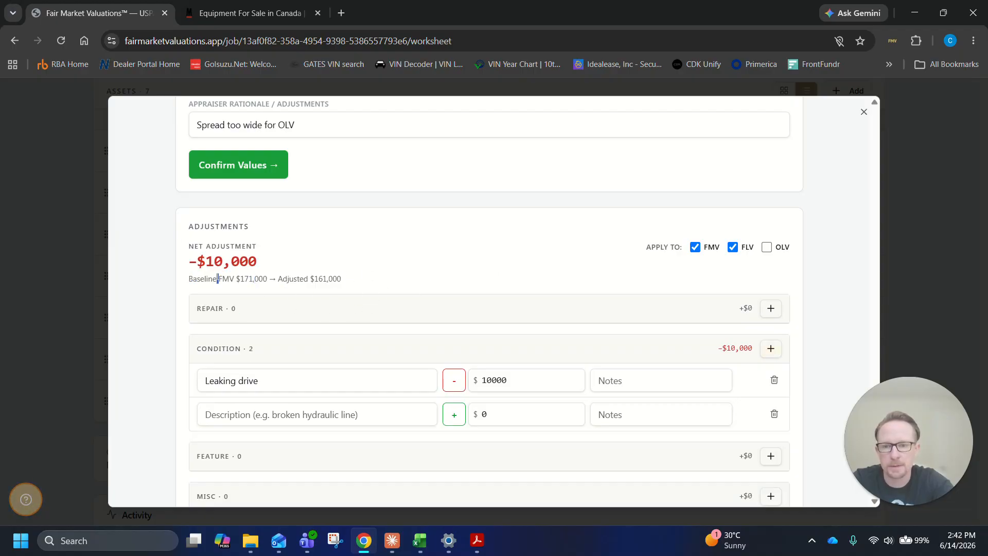
scroll(578, 251, up, 5)
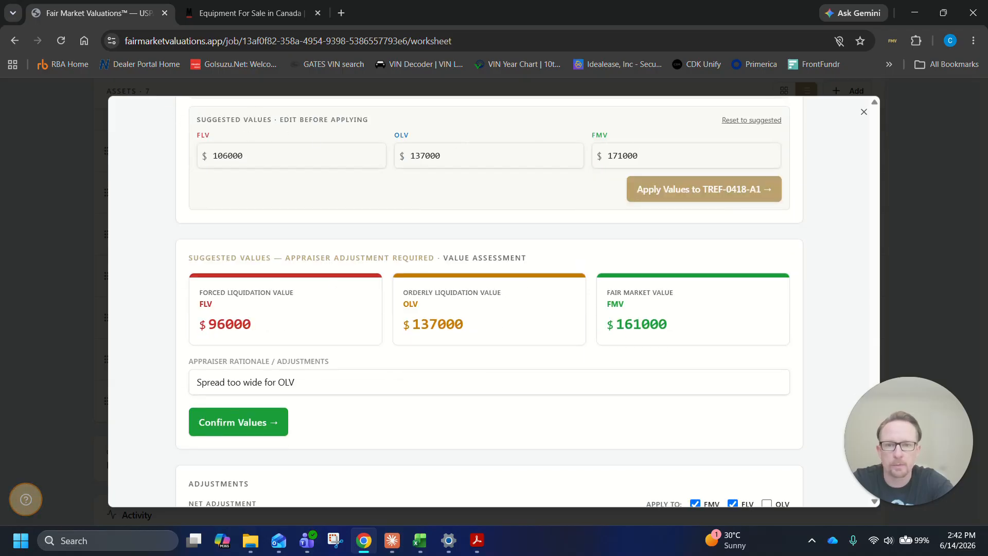
drag(672, 325, 572, 326)
click(525, 326)
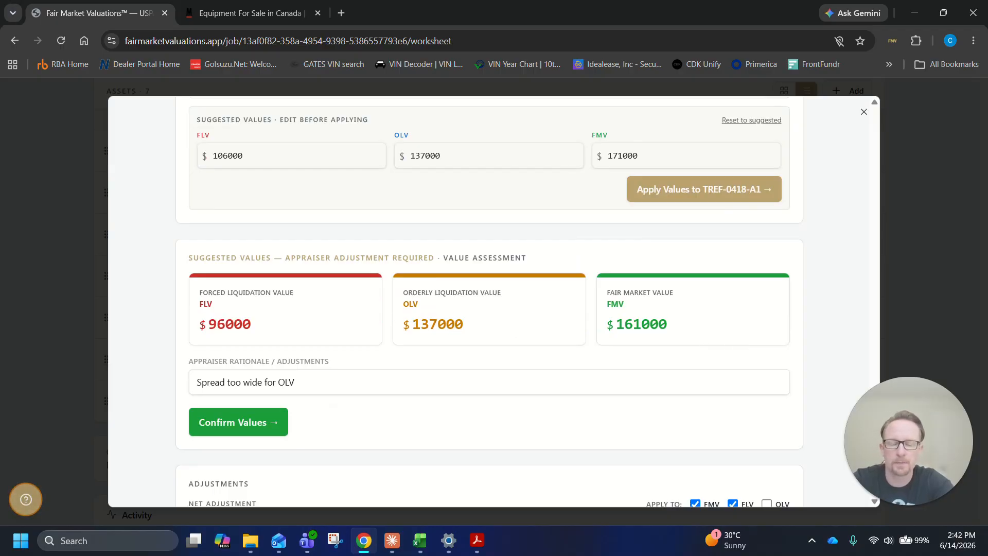
scroll(530, 316, up, 6)
scroll(532, 318, up, 1)
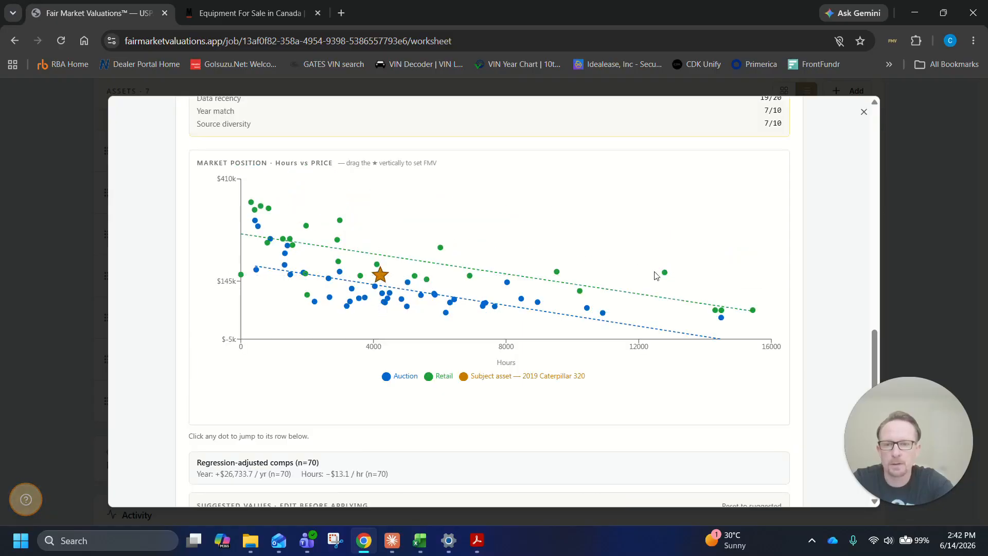
scroll(810, 281, up, 6)
scroll(814, 280, up, 3)
scroll(817, 280, down, 10)
scroll(818, 280, down, 3)
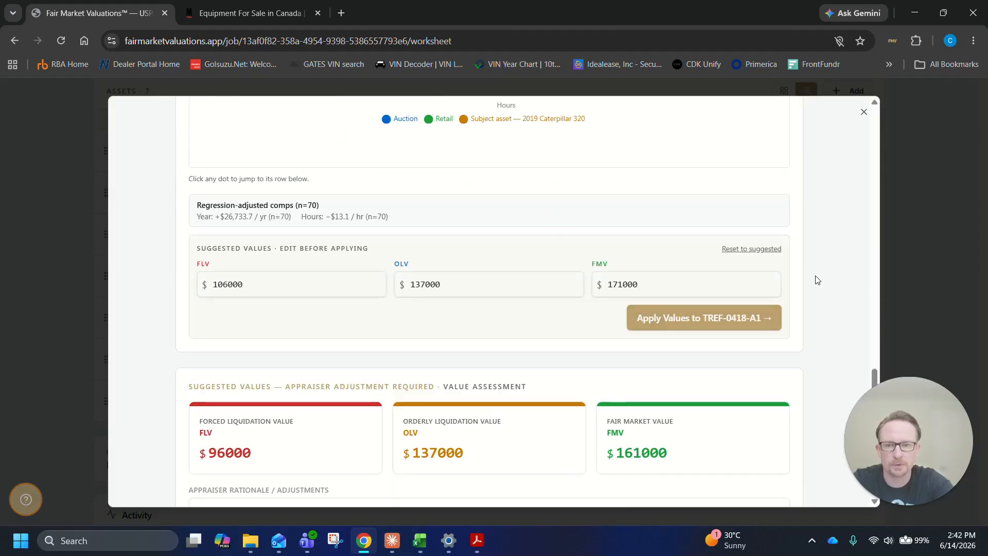
scroll(818, 280, down, 1)
scroll(818, 280, down, 6)
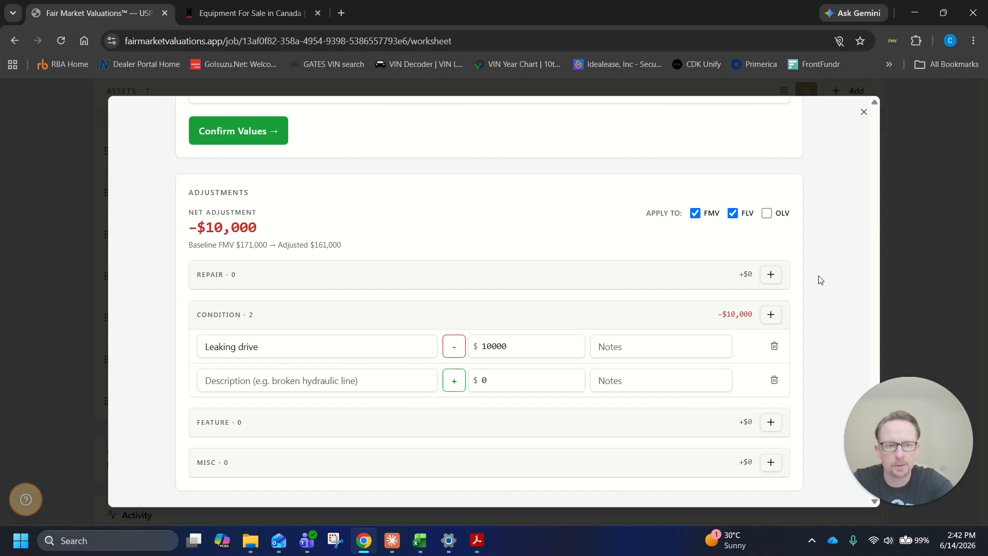
Confirm the assessed values for the Caterpillar 320 and close its asset worksheet
scroll(821, 280, up, 4)
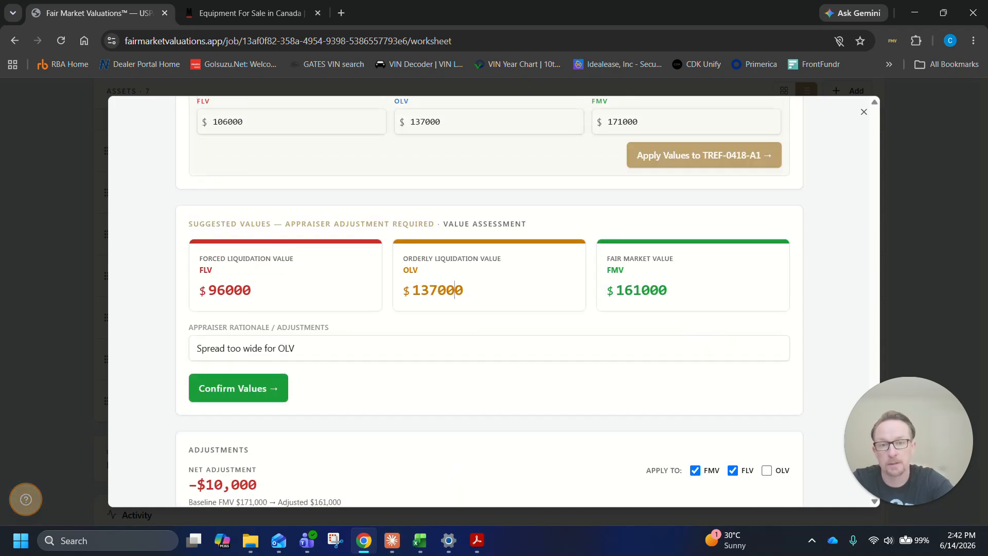
click(243, 391)
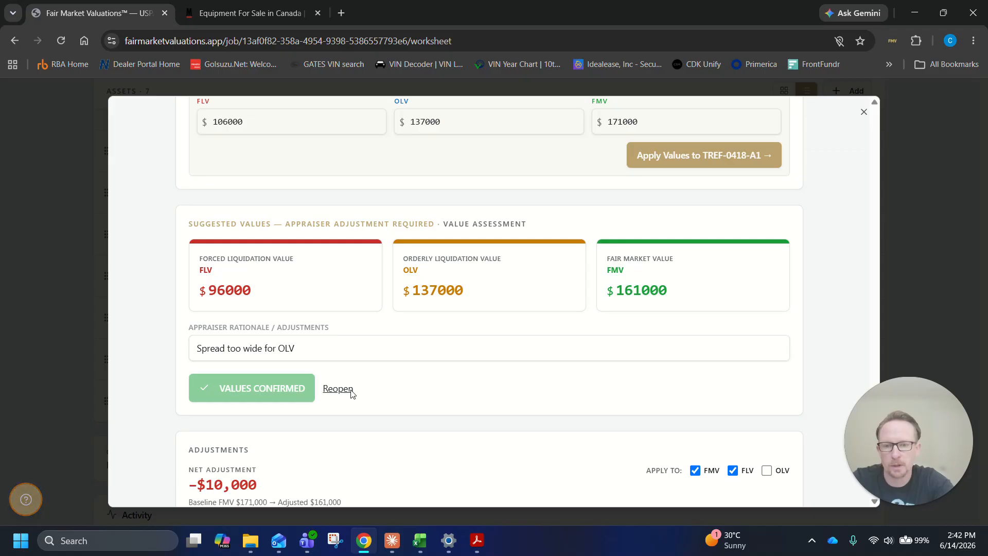
click(865, 112)
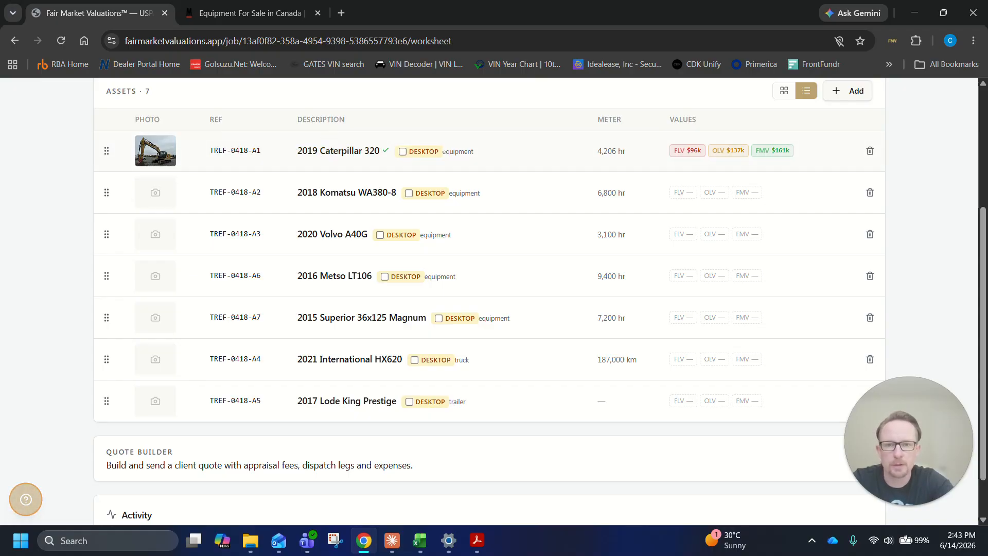
Switch the 2019 Caterpillar 320 from a desktop appraisal to viewed in the asset list
click(403, 151)
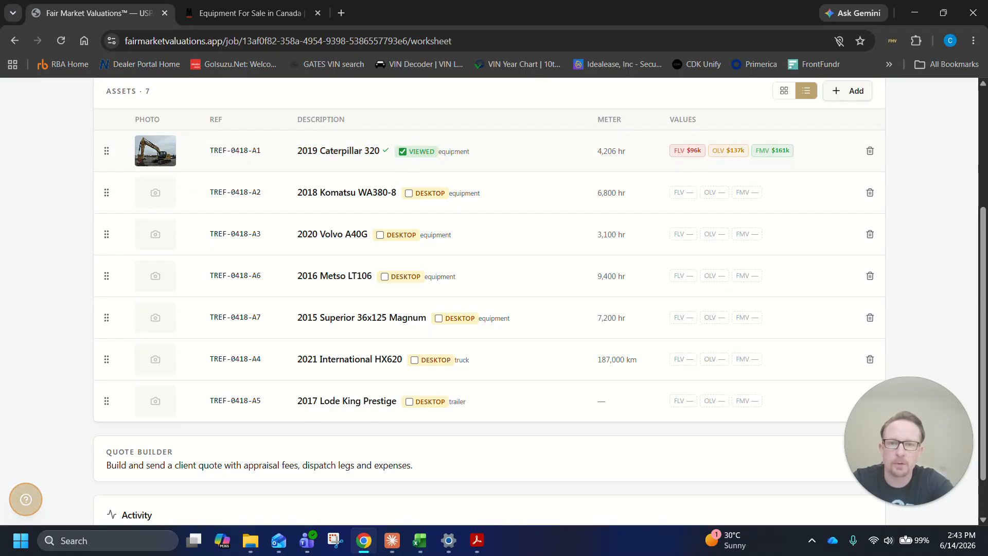
click(403, 152)
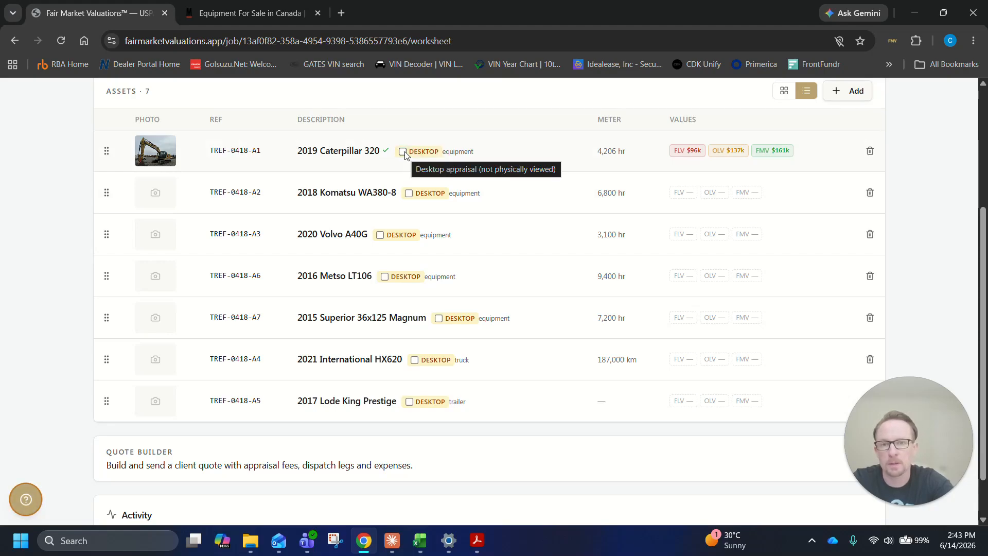
click(403, 152)
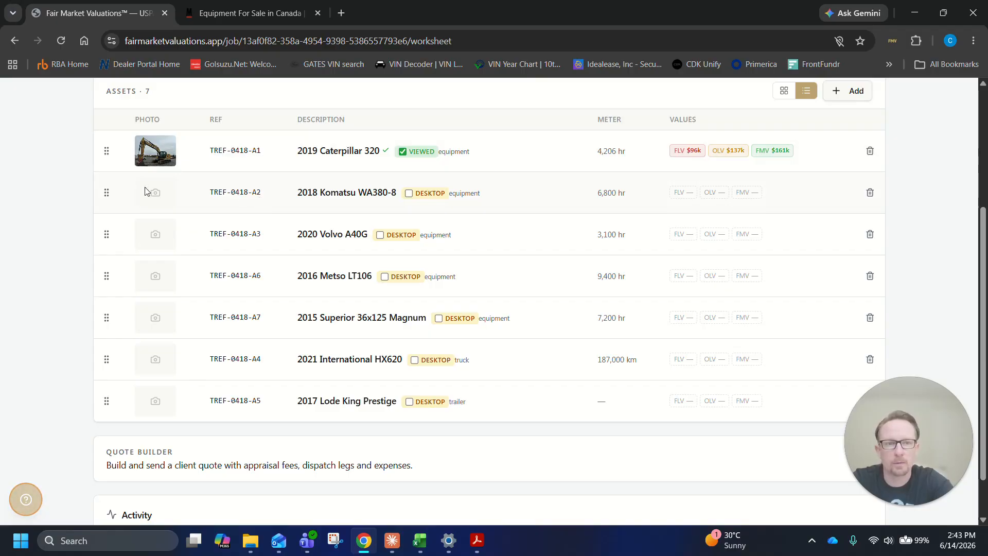
Open the 2018 Komatsu WA380-8, mark its year as verified and enter KOM1253569 as the serial number
click(159, 194)
scroll(324, 216, down, 1)
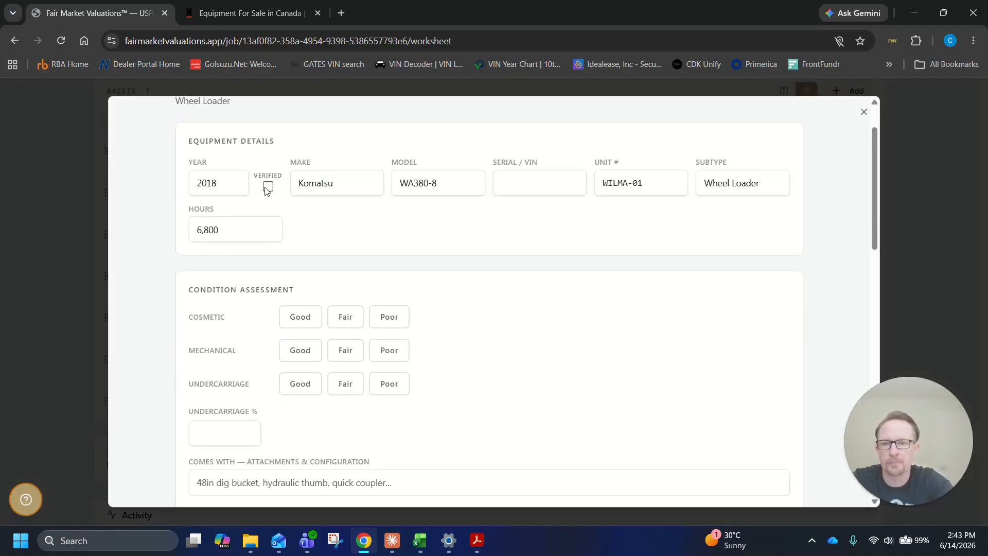
click(264, 189)
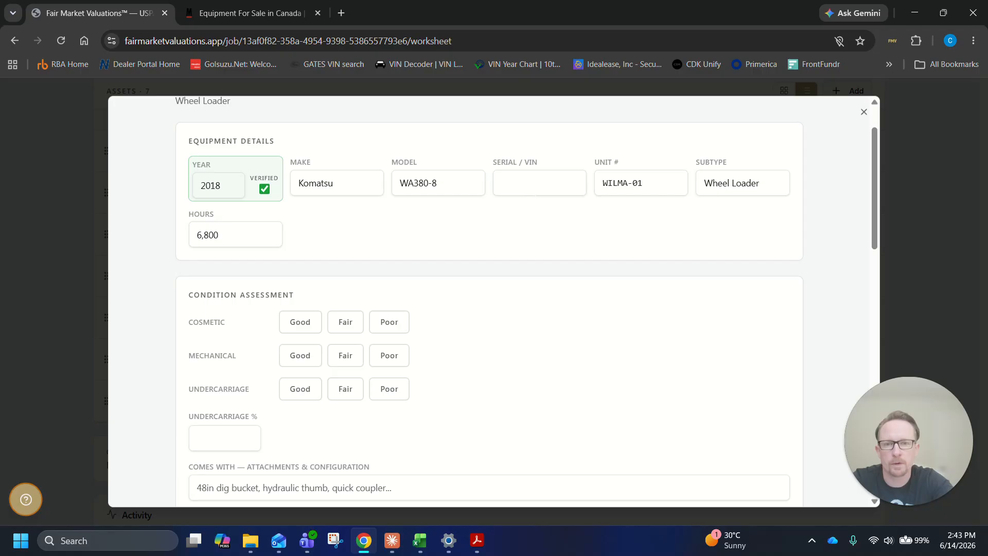
click(537, 189)
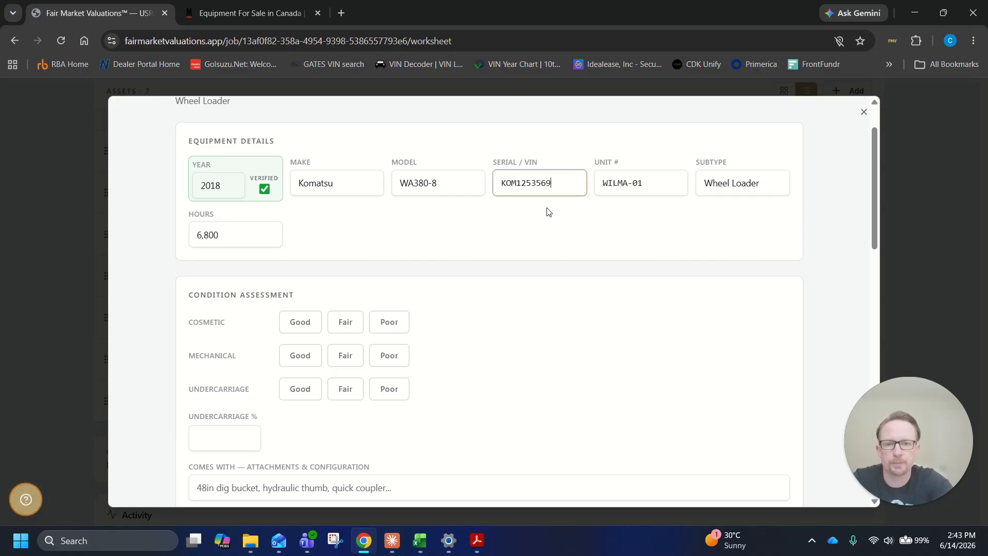
text(KOM1253569)
click(281, 237)
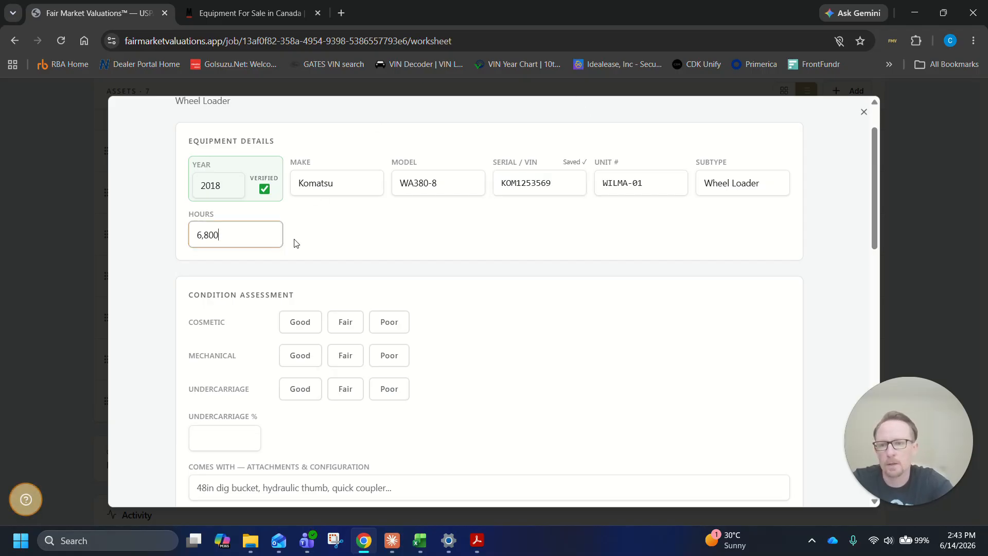
Start adding photos to the Komatsu WA380-8 worksheet and browse the user folders for the image files
scroll(314, 288, down, 8)
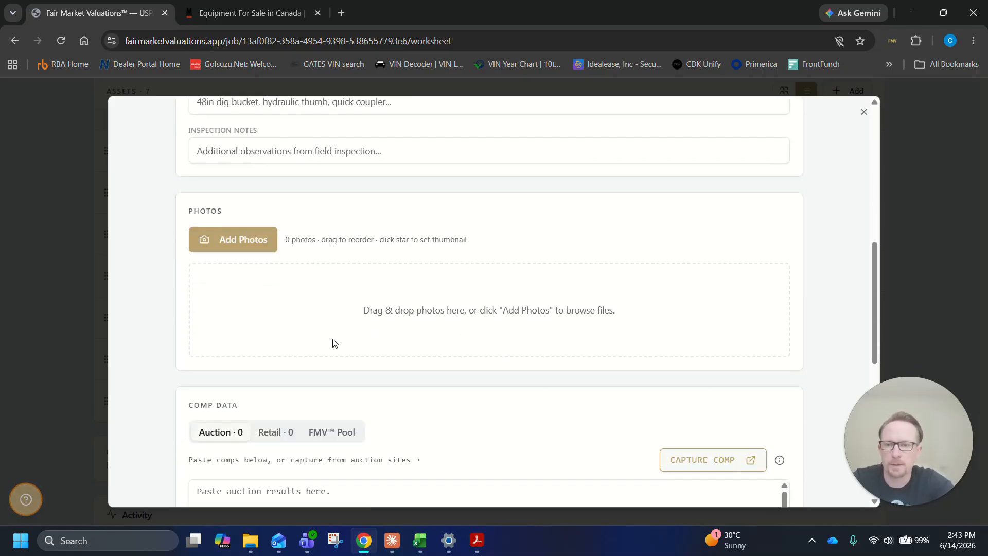
click(249, 239)
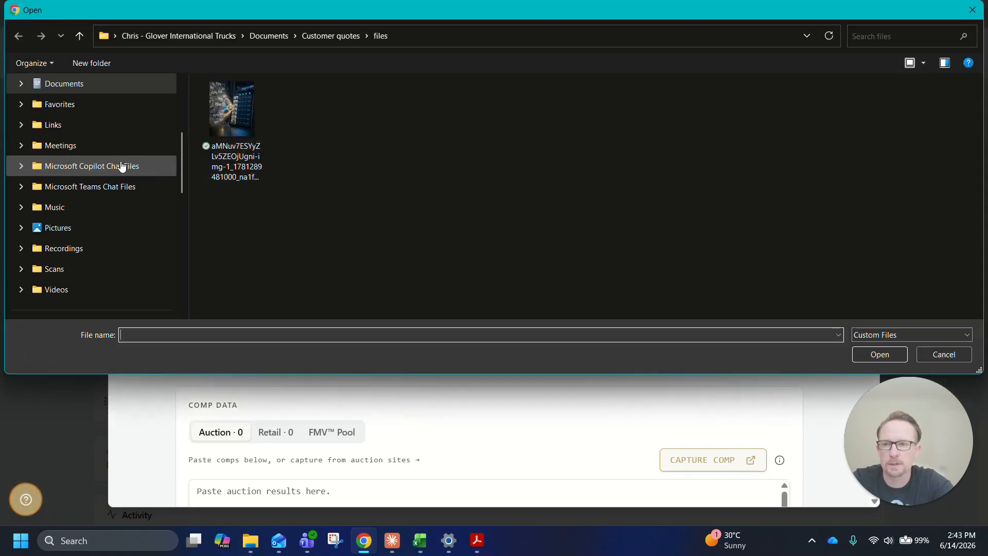
click(121, 170)
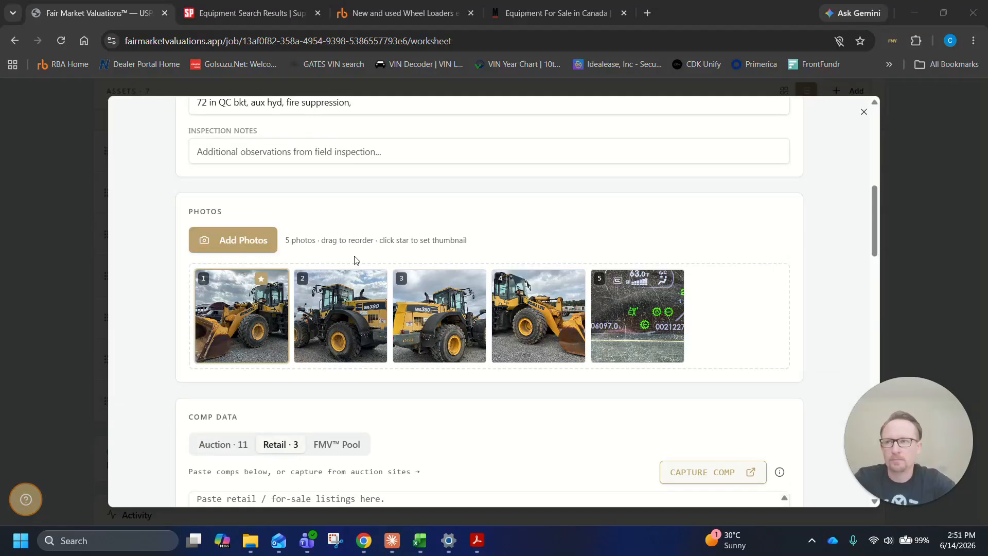
Examine the Komatsu's photos, captured retail evidence, comp listings, confidence score and hours-versus-price market position chart
scroll(445, 204, down, 3)
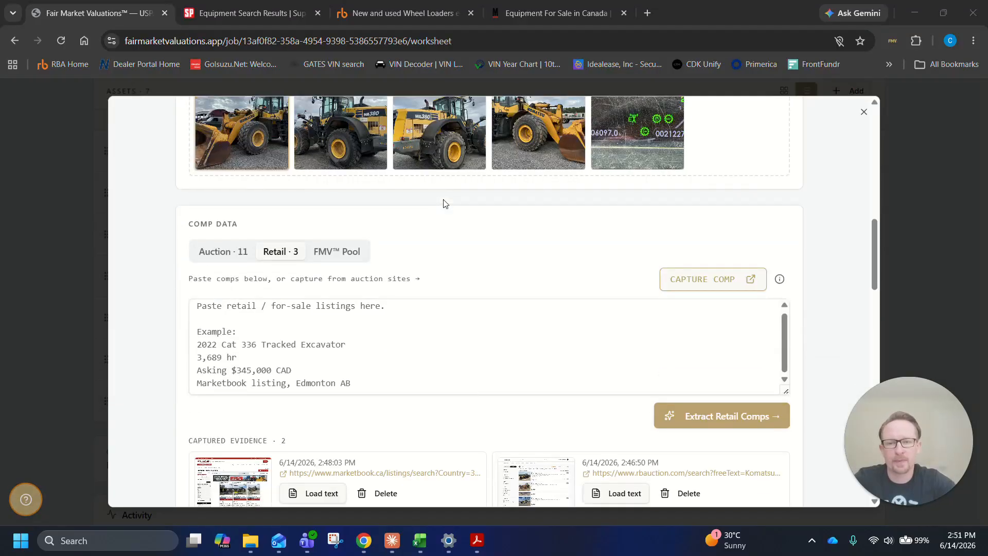
scroll(458, 234, down, 1)
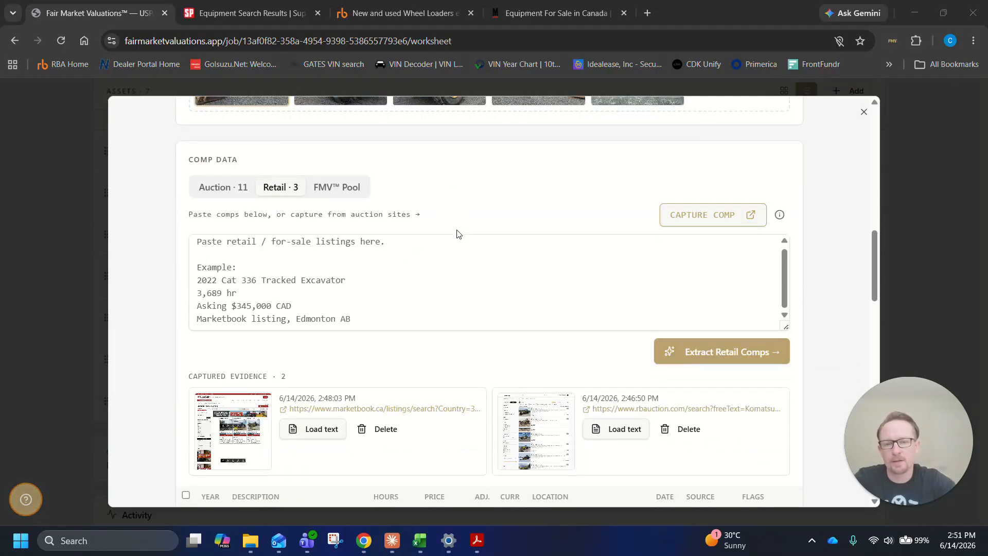
scroll(458, 234, down, 7)
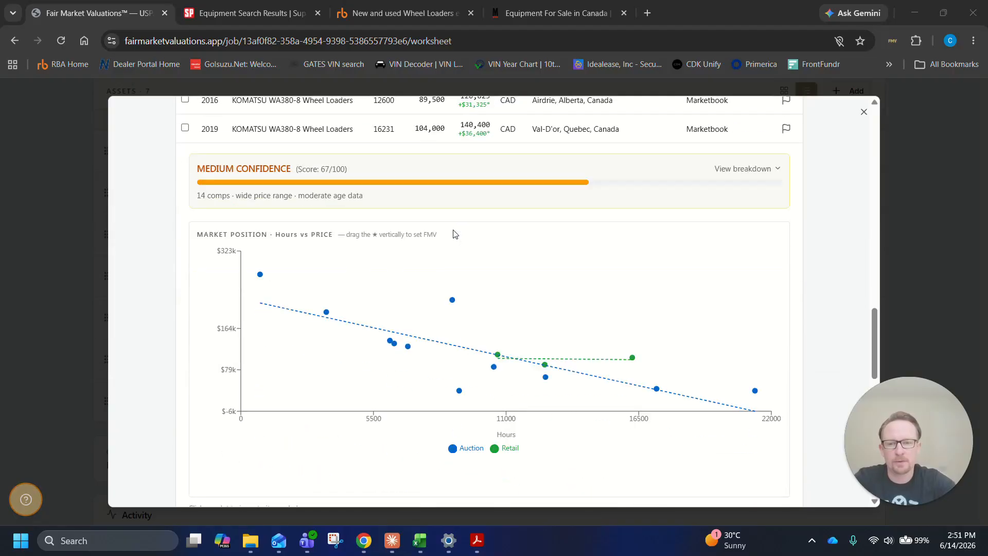
scroll(453, 230, down, 1)
drag(457, 239, 636, 342)
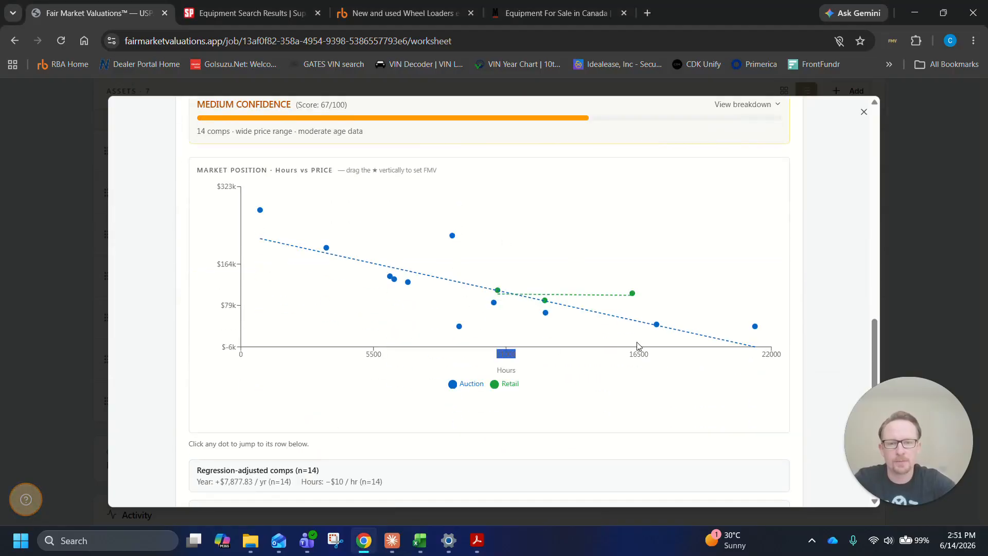
click(437, 284)
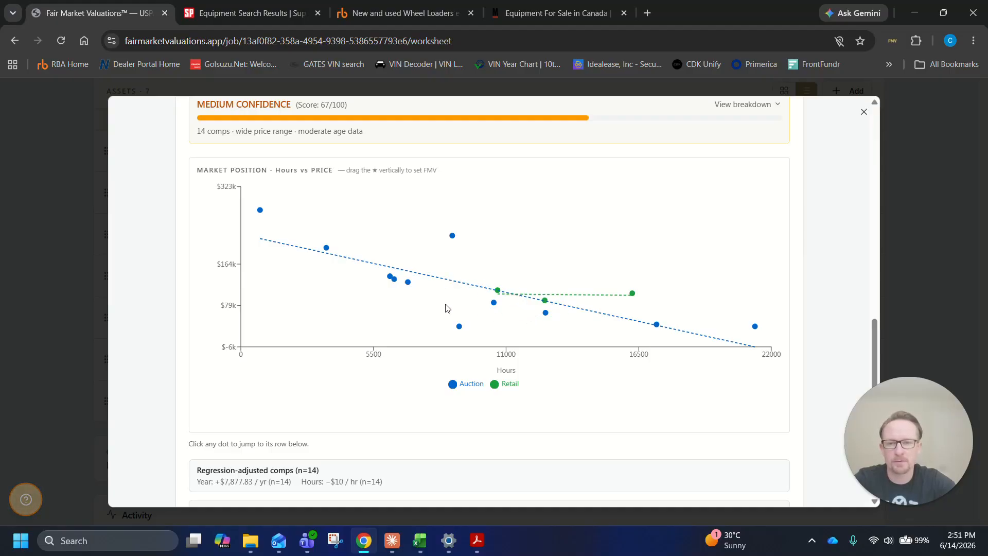
scroll(446, 308, down, 2)
scroll(525, 314, down, 1)
scroll(527, 315, up, 4)
scroll(532, 317, down, 4)
scroll(537, 317, up, 8)
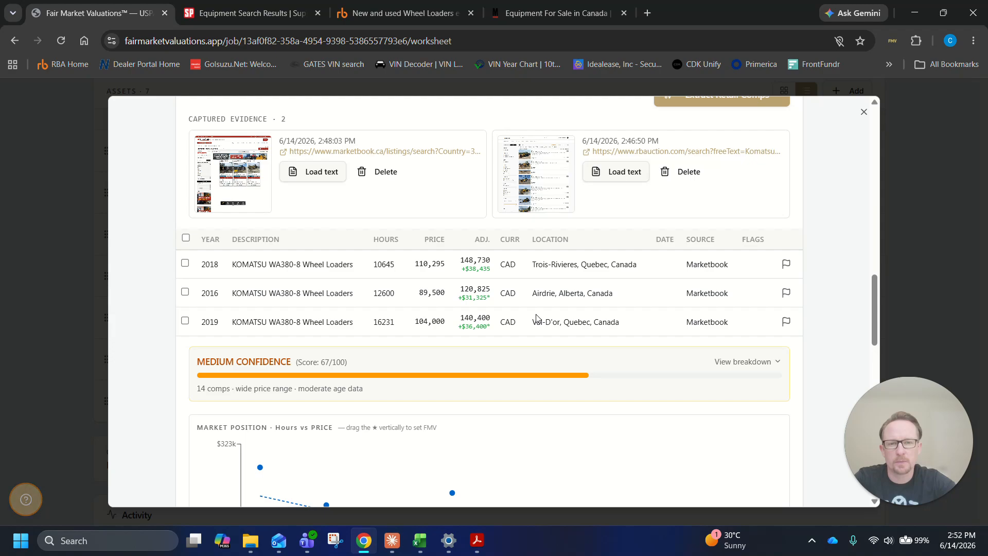
Apply the suggested values of $85,000 FLV, $109,000 OLV and $137,000 FMV to the Komatsu TREF-0418-A2
scroll(536, 318, down, 5)
scroll(677, 385, down, 5)
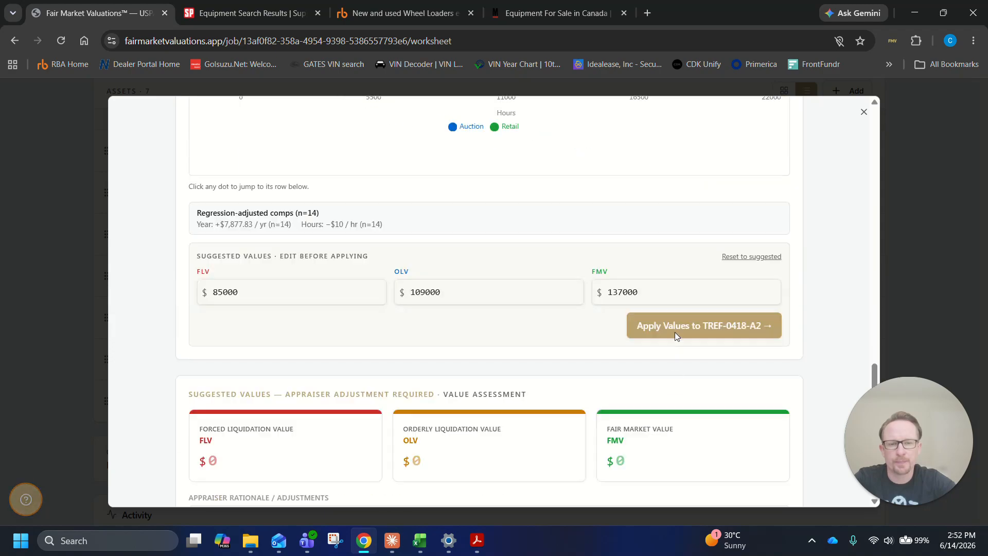
click(639, 328)
Raise the Komatsu's star on the market position chart to set its FMV to $171,000
scroll(510, 275, up, 3)
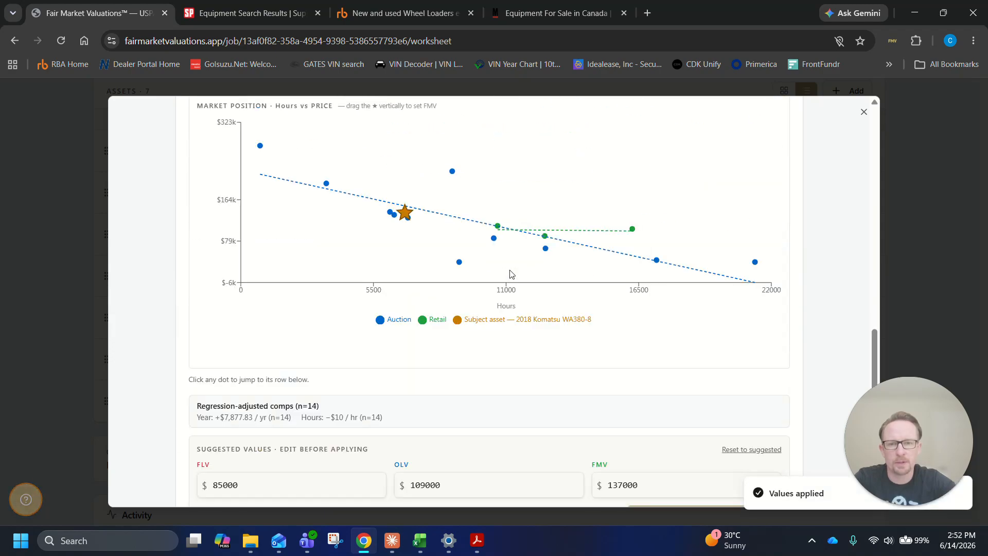
mouse_move(404, 209)
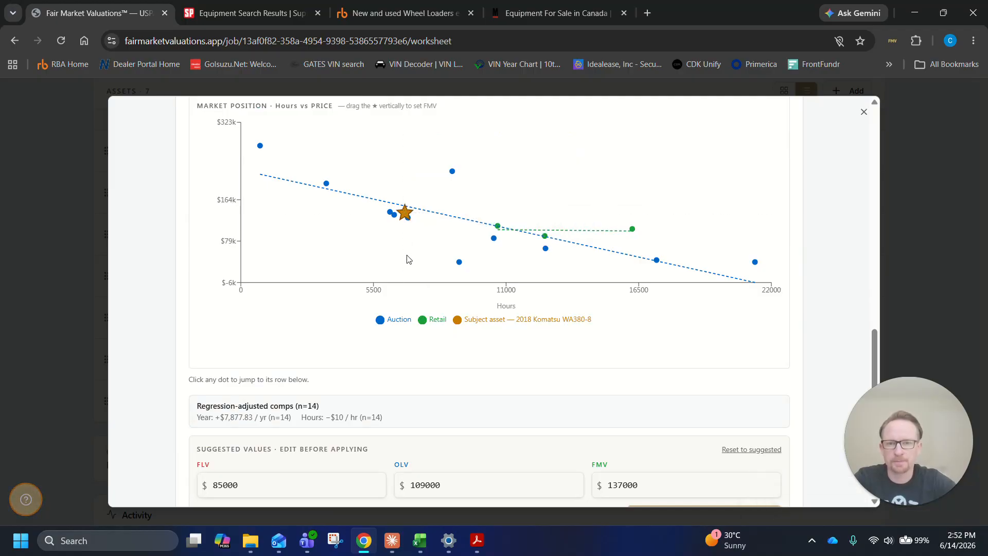
drag(405, 208, 405, 186)
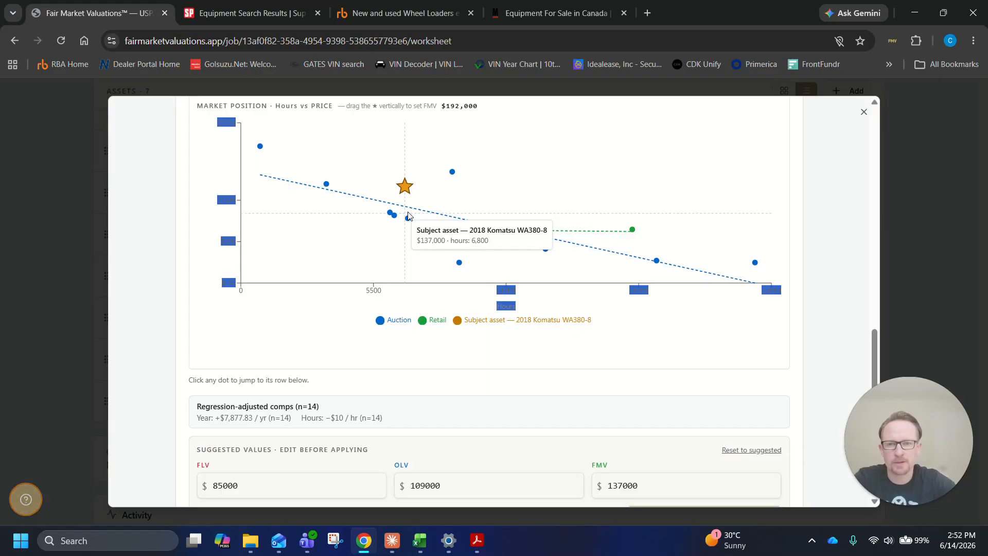
mouse_move(408, 216)
mouse_down()
mouse_move(404, 251)
mouse_move(408, 226)
mouse_up()
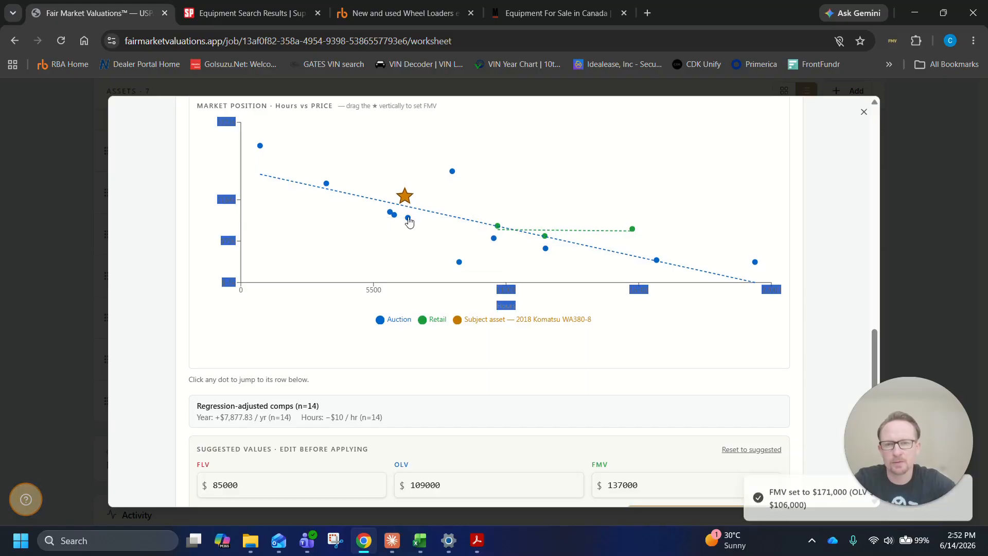
Reapply the suggested $85,000 FLV, $109,000 OLV and $137,000 FMV, and compare the Komatsu with a retail comp on the chart
scroll(671, 363, down, 1)
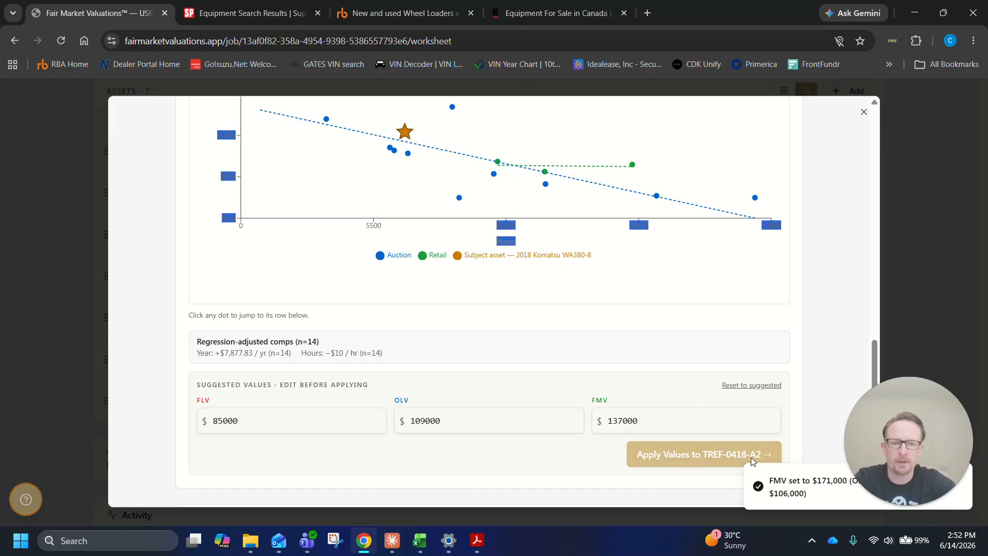
click(704, 453)
scroll(452, 182, down, 5)
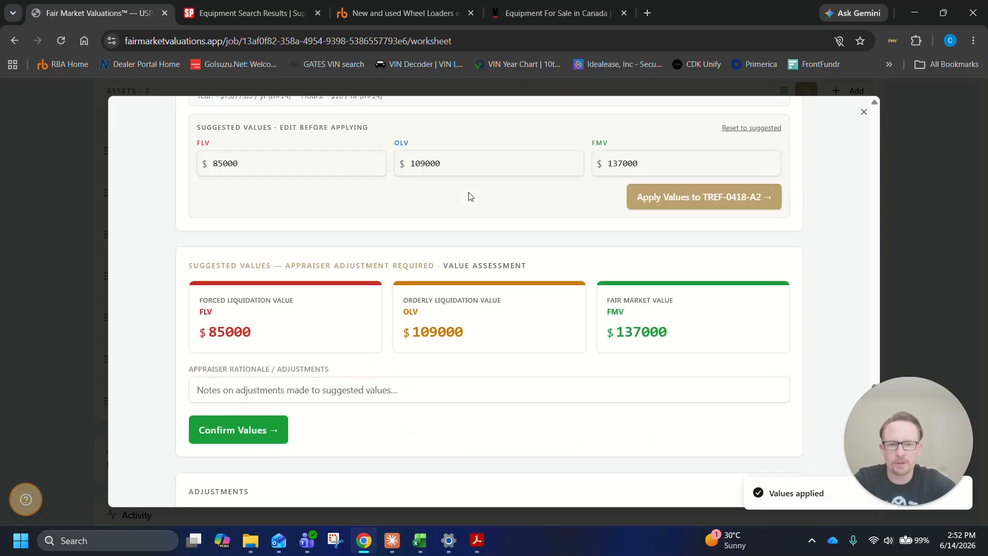
scroll(507, 232, up, 6)
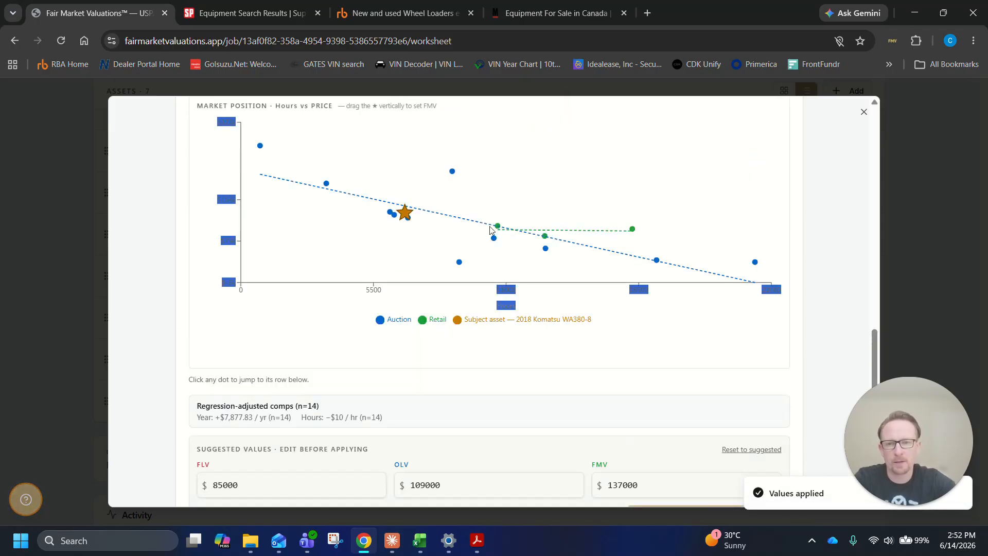
mouse_move(498, 228)
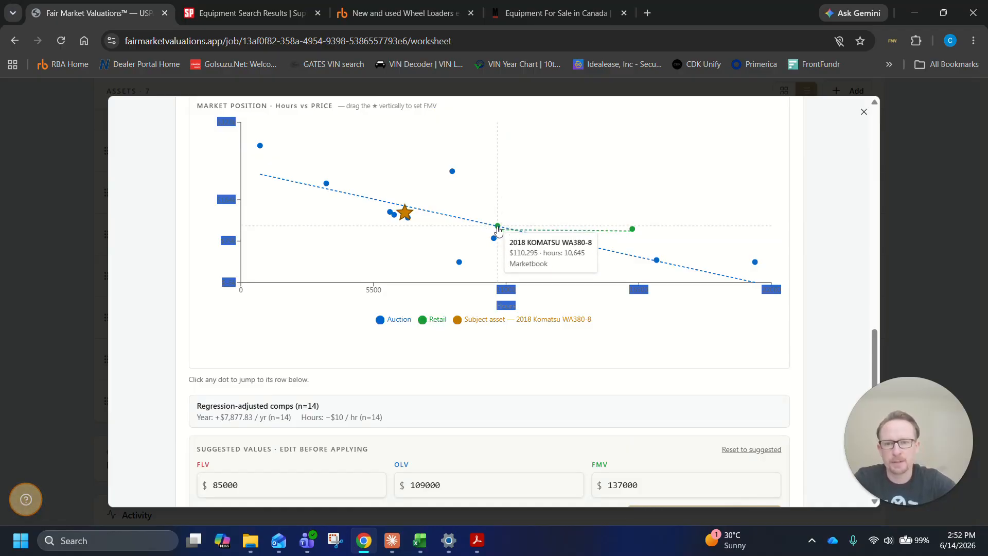
Add a repair adjustment to the Komatsu with the description Turbo
scroll(498, 230, down, 5)
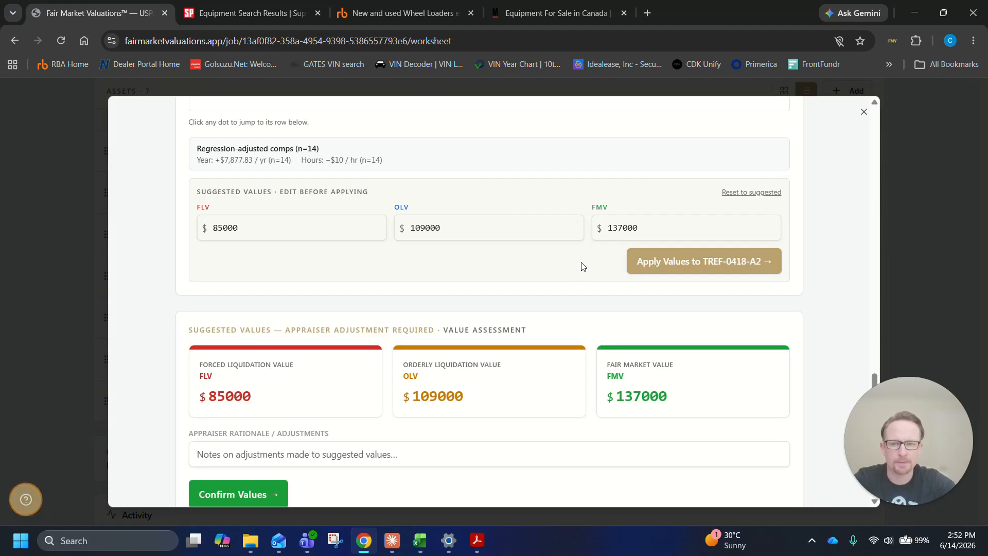
scroll(583, 266, down, 3)
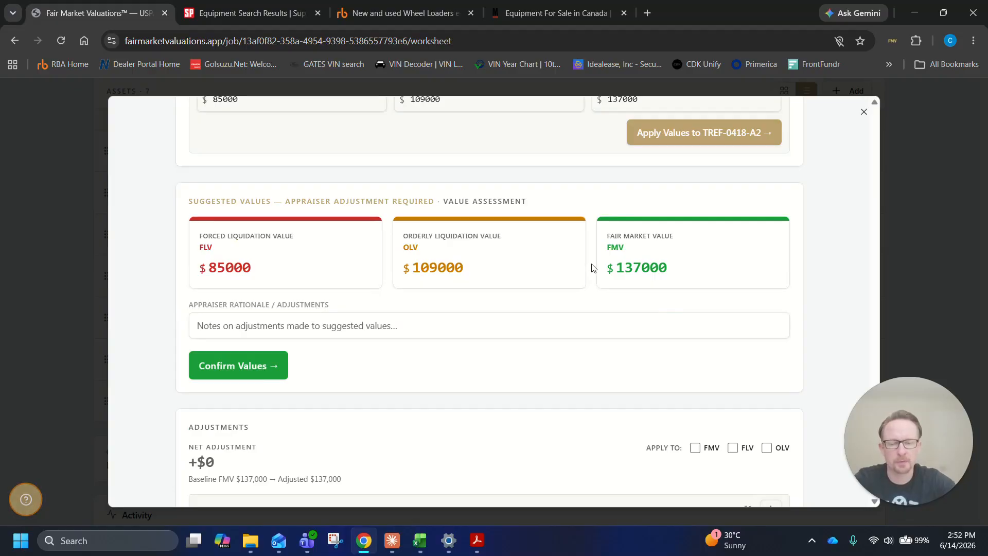
scroll(593, 267, down, 3)
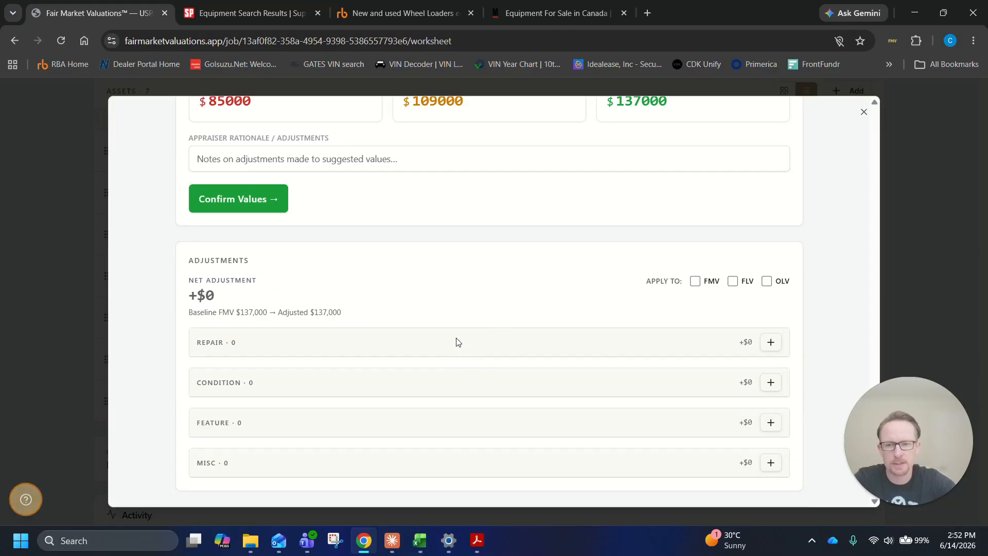
click(771, 343)
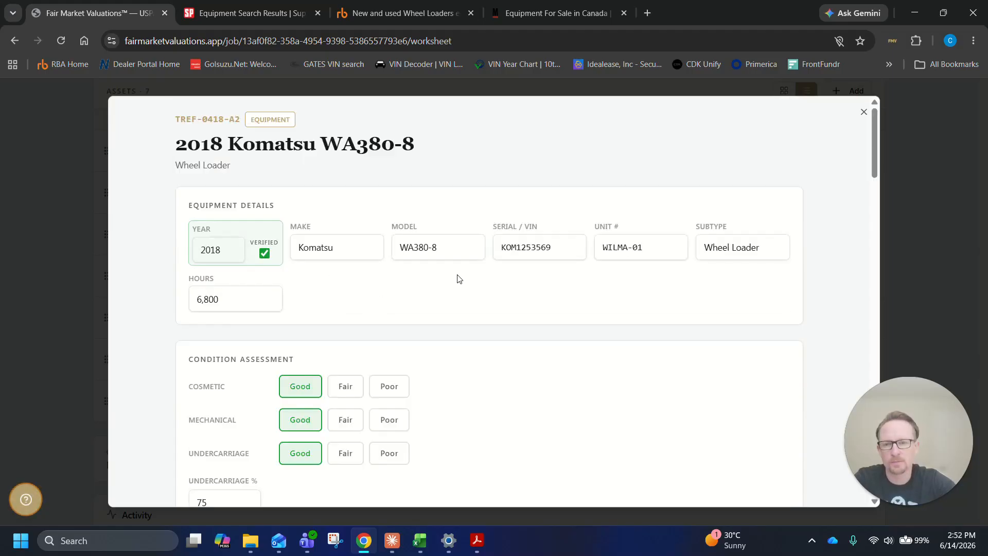
scroll(459, 278, down, 20)
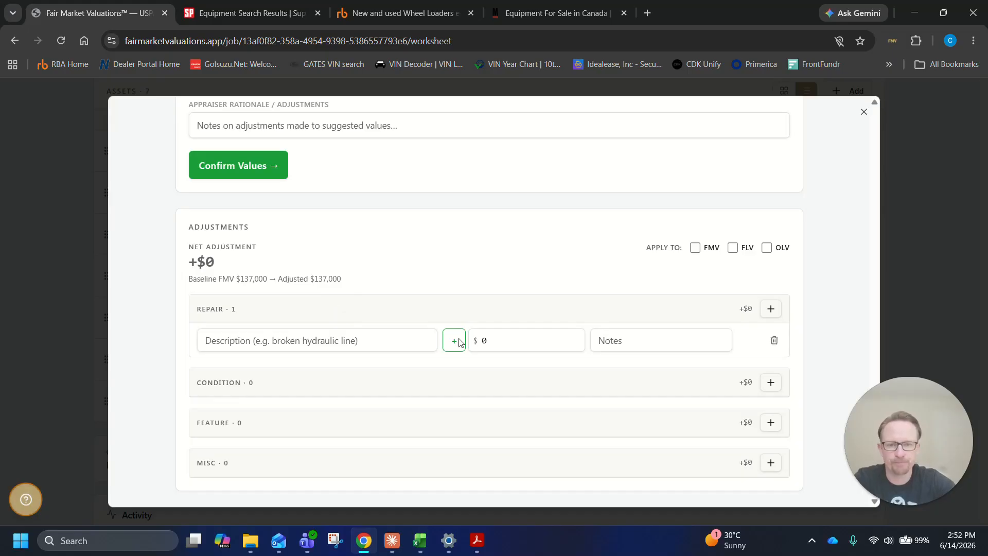
click(317, 340)
text(Tur)
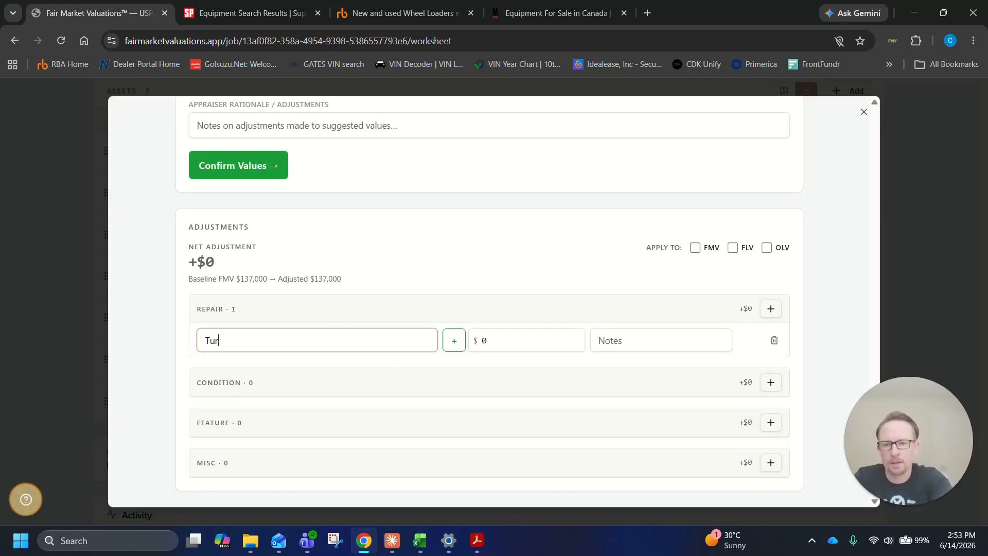
Set the Turbo repair amount to $8,000 with the note "% of WO of $20000", and add another repair line
key(Tab)
key(Tab)
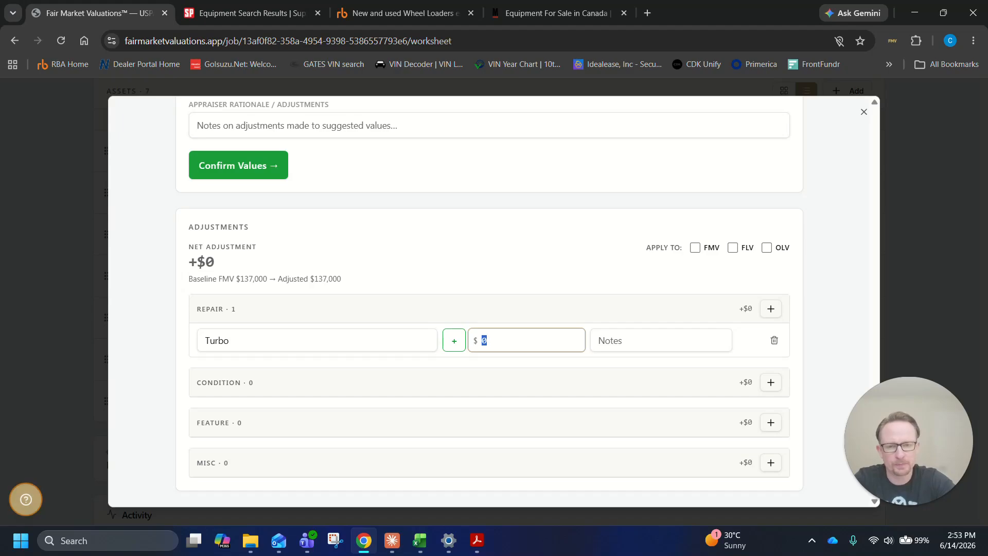
key(Tab)
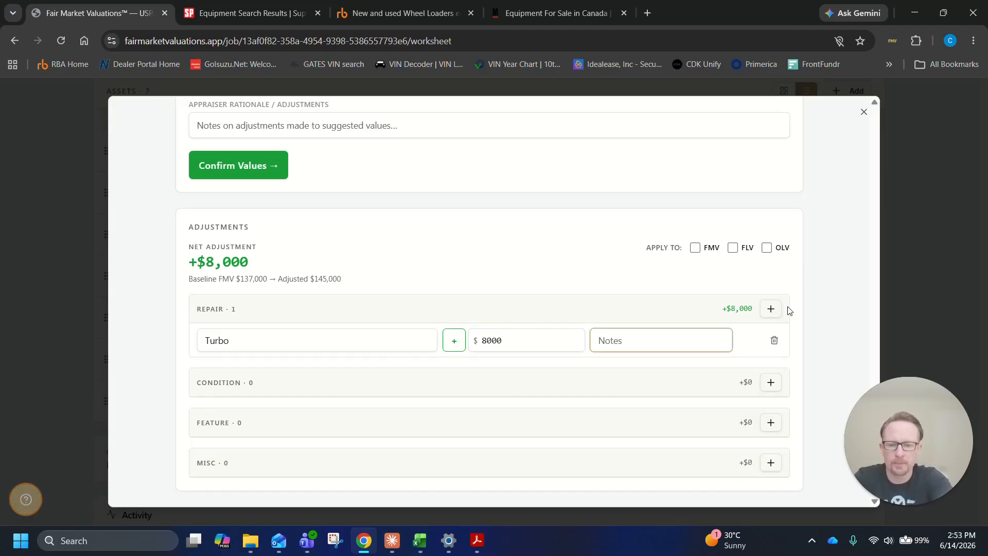
text(% of)
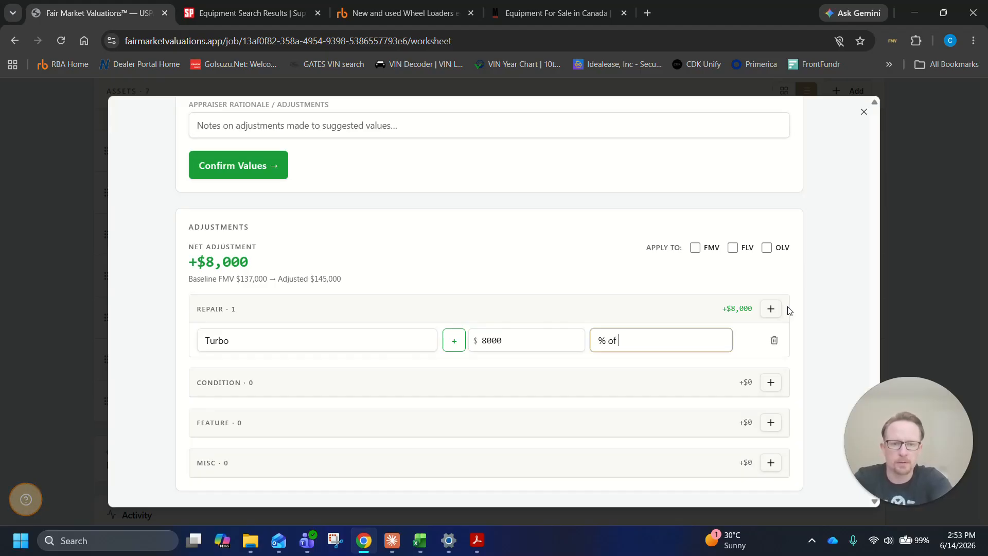
text( WO of $20000)
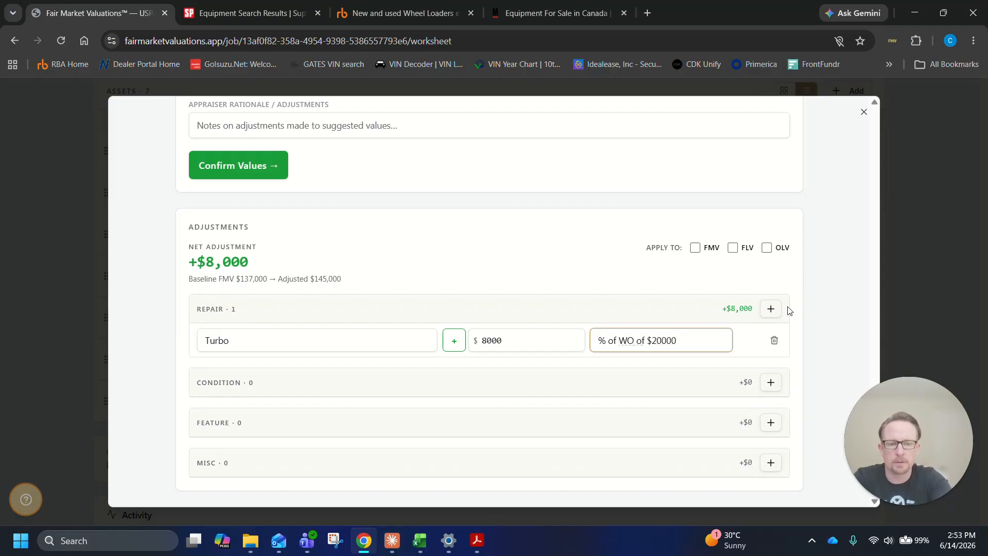
click(774, 310)
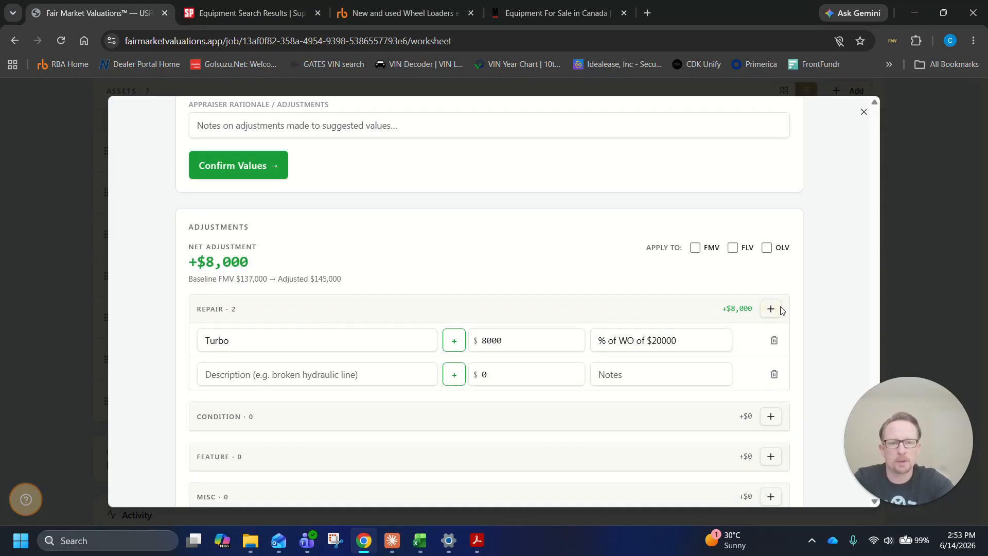
Apply the Komatsu's adjustments to FMV, FLV and OLV
scroll(775, 287, up, 6)
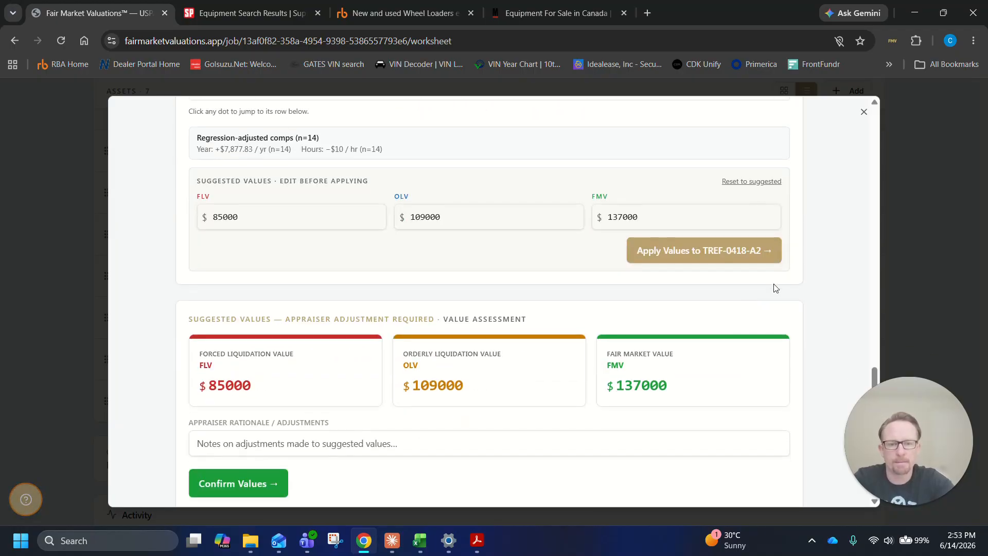
scroll(776, 288, down, 5)
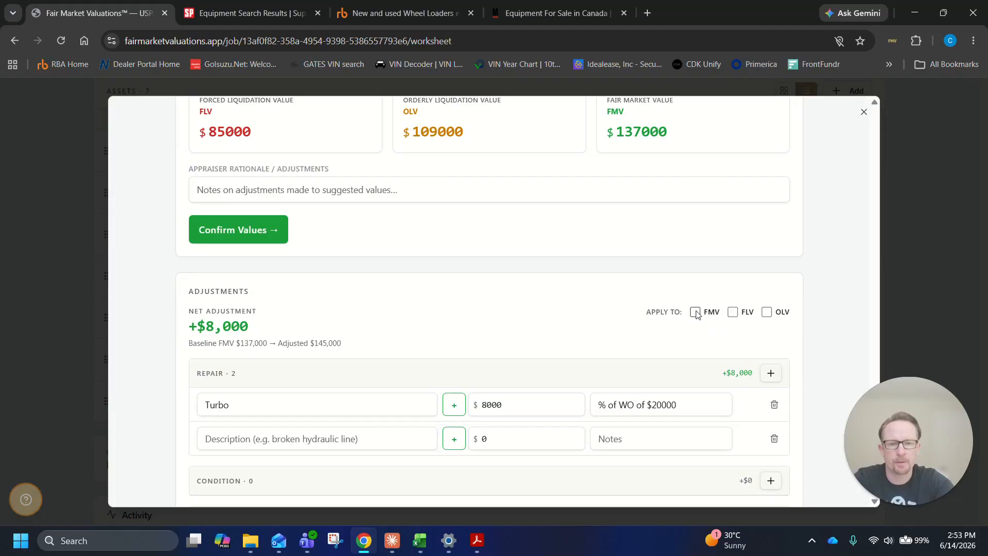
scroll(697, 316, down, 1)
click(695, 248)
click(734, 249)
click(767, 248)
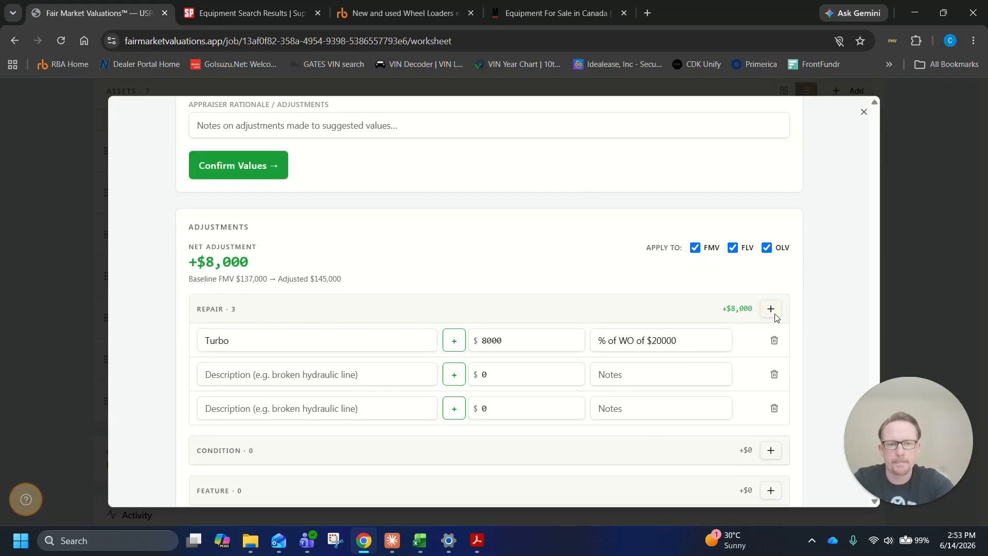
Delete the two empty repair lines below the Turbo adjustment, confirming each deletion
click(774, 375)
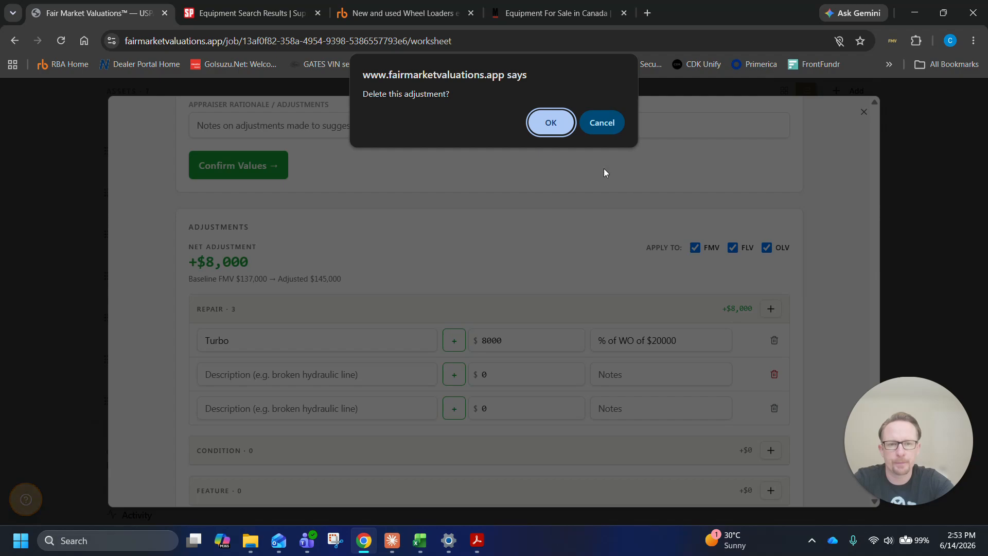
key(Return)
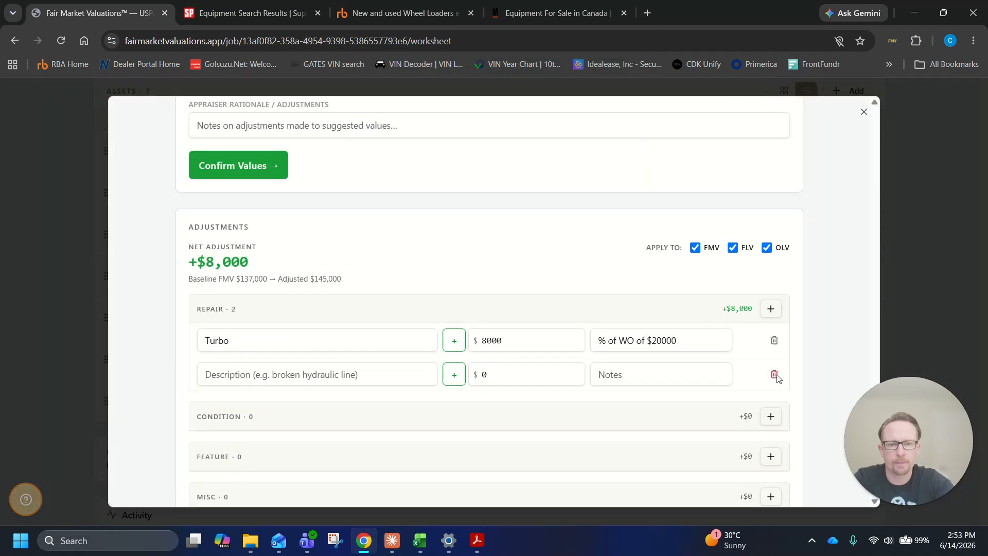
click(775, 375)
click(550, 133)
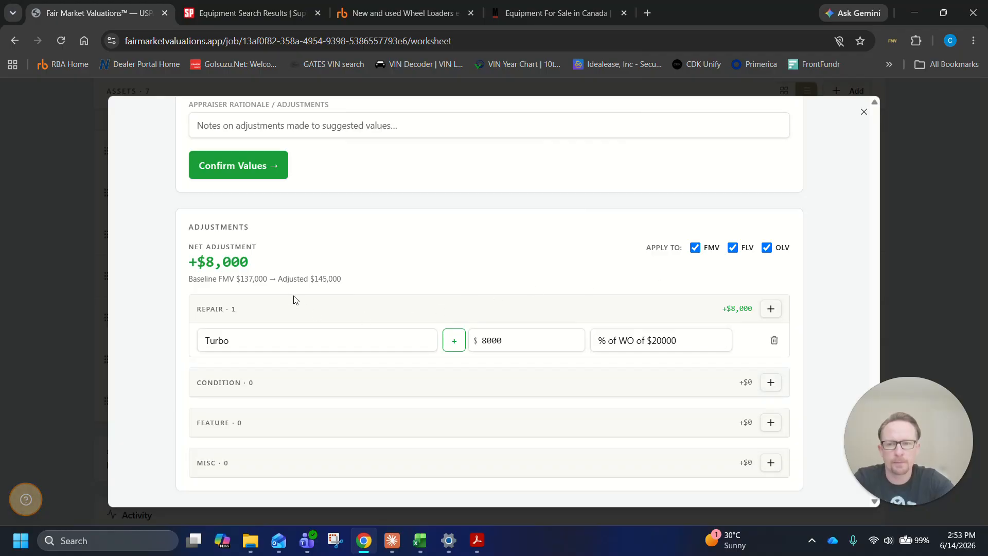
Check the Komatsu's adjusted FLV, OLV and FMV against the suggested values, confirm them and close the asset
drag(245, 279, 333, 279)
scroll(503, 257, up, 4)
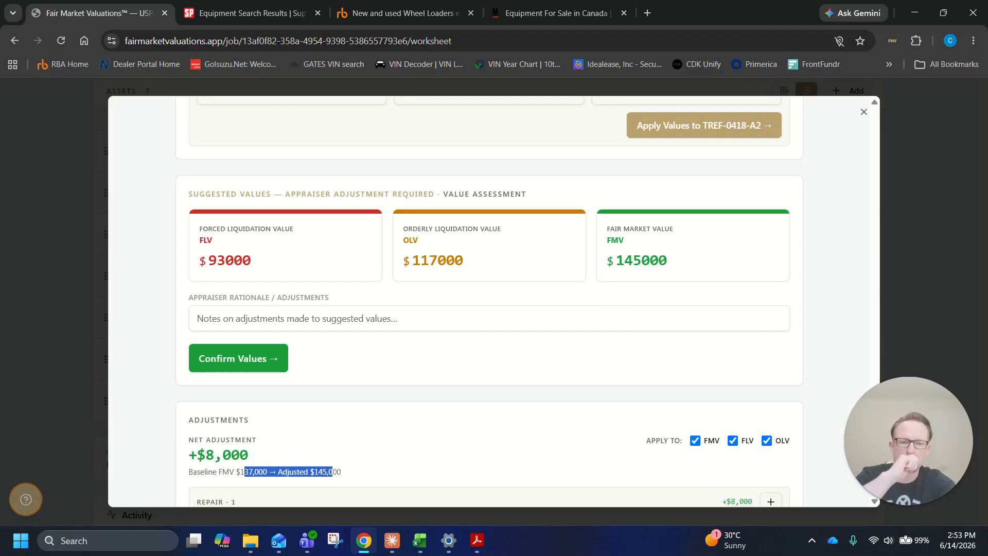
scroll(658, 311, down, 3)
scroll(657, 311, down, 1)
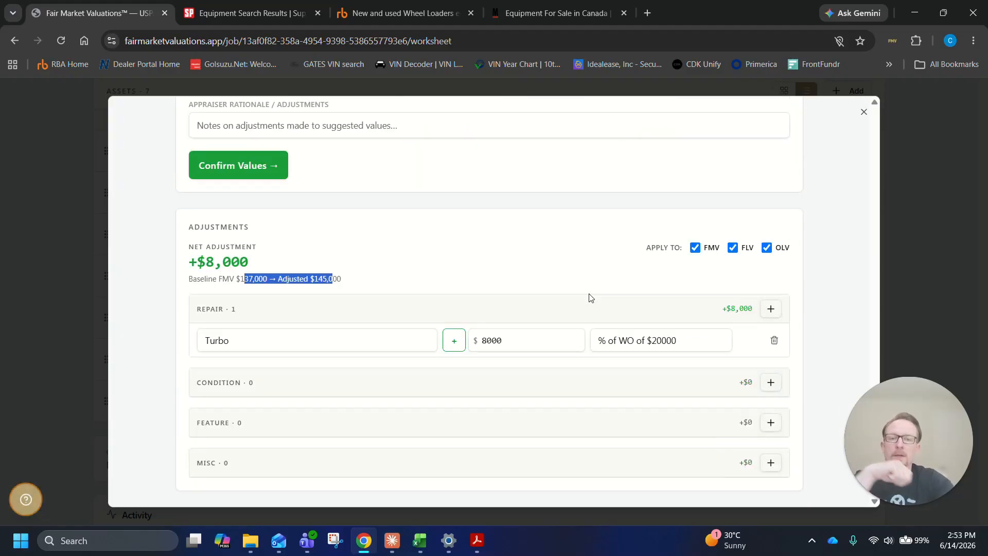
scroll(635, 297, up, 10)
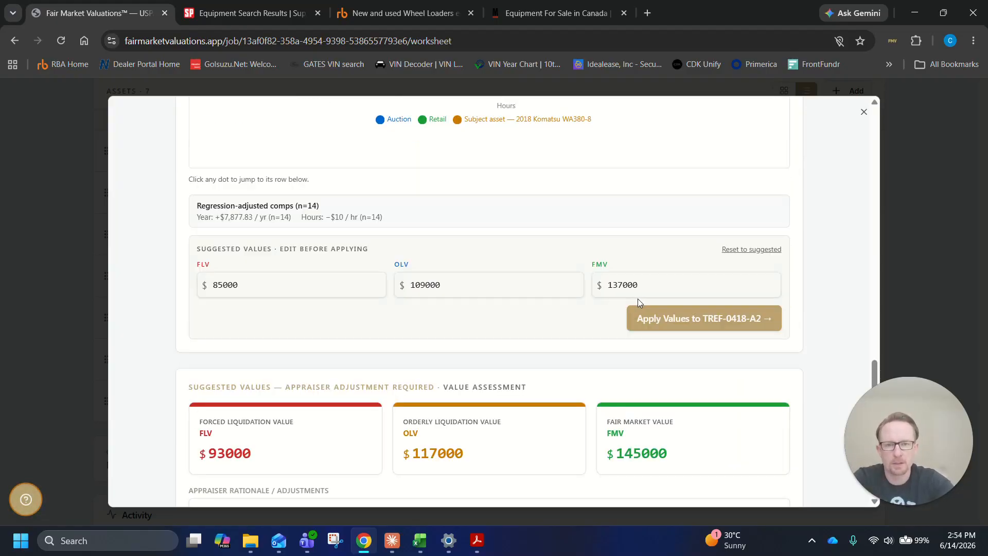
scroll(643, 299, down, 8)
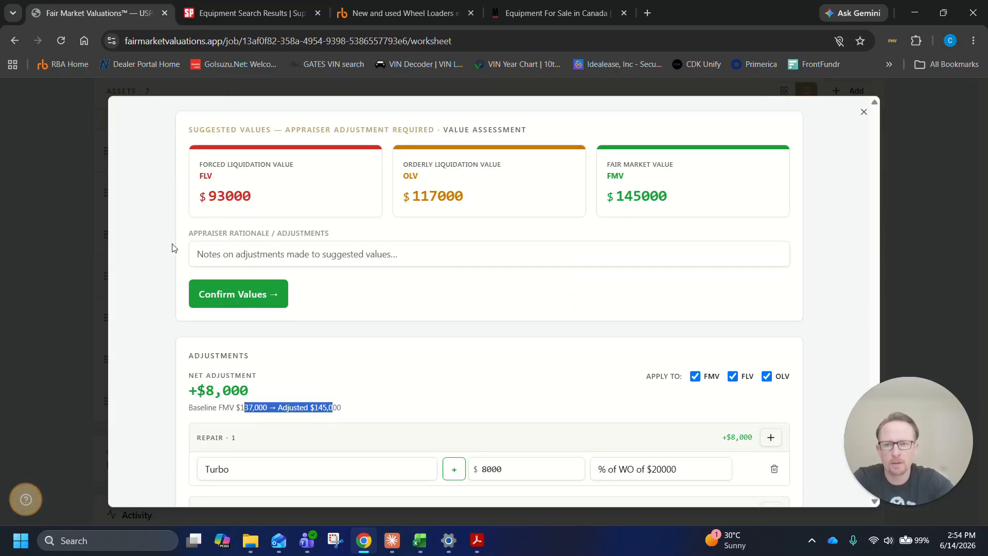
click(203, 286)
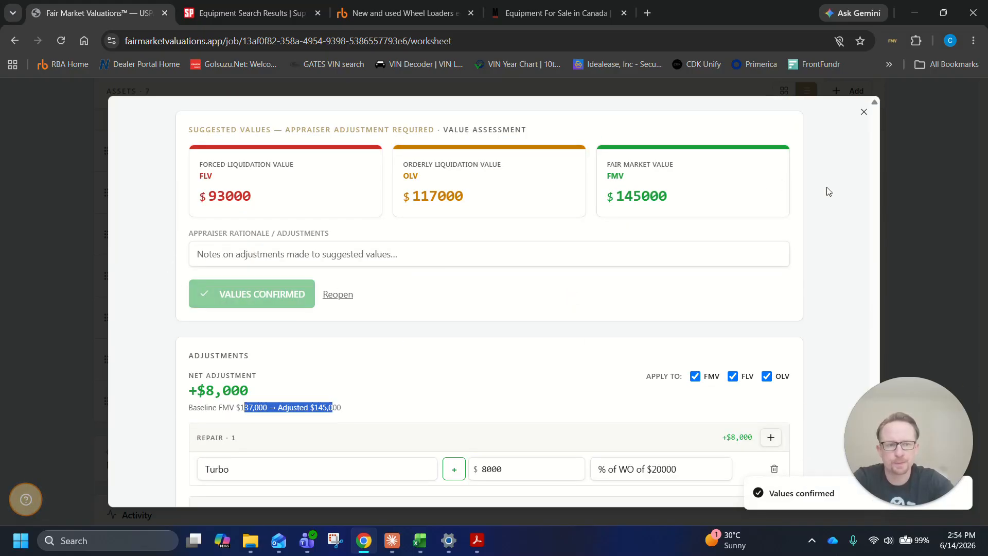
click(915, 217)
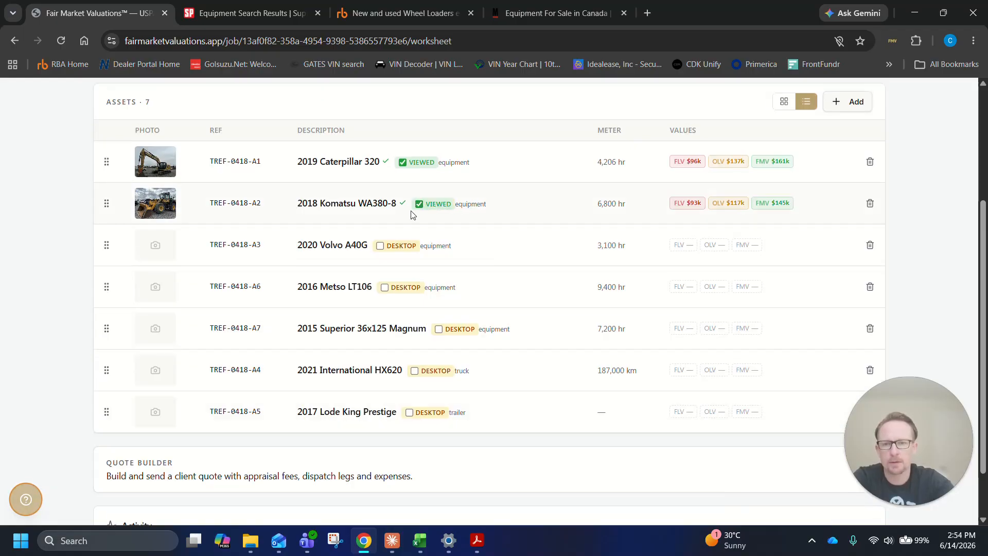
Show the job's assets as photo cards and review each asset's values, viewed status and the job's completion
click(784, 101)
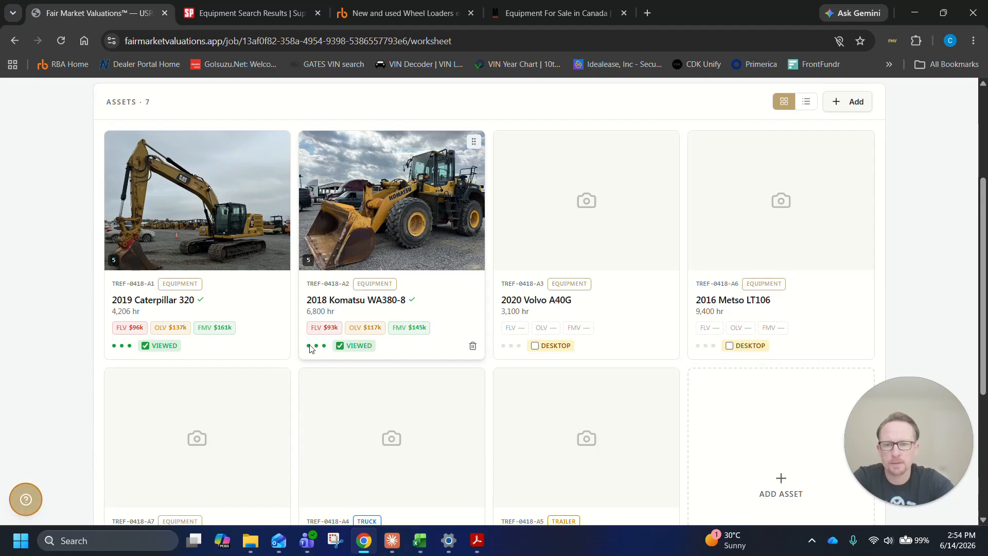
mouse_move(310, 348)
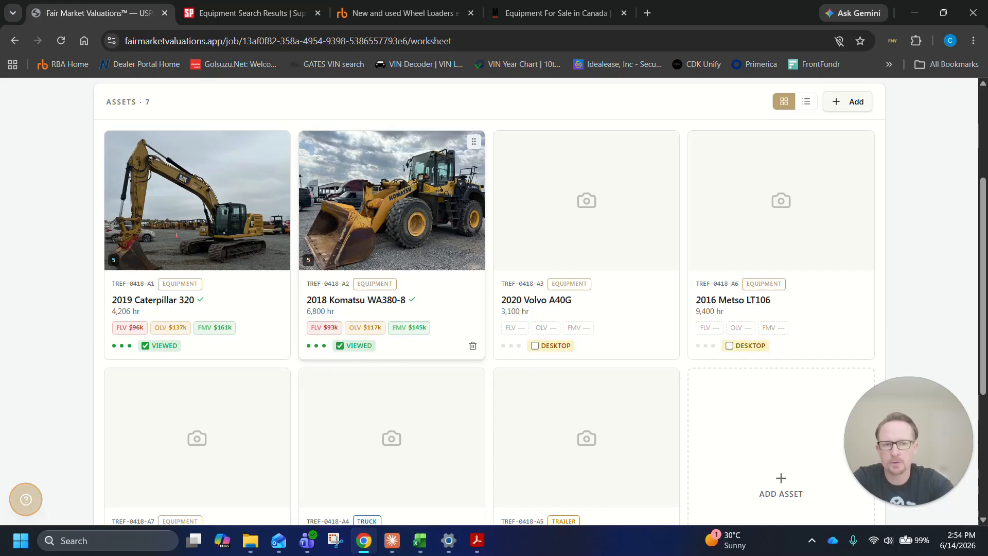
scroll(649, 302, up, 4)
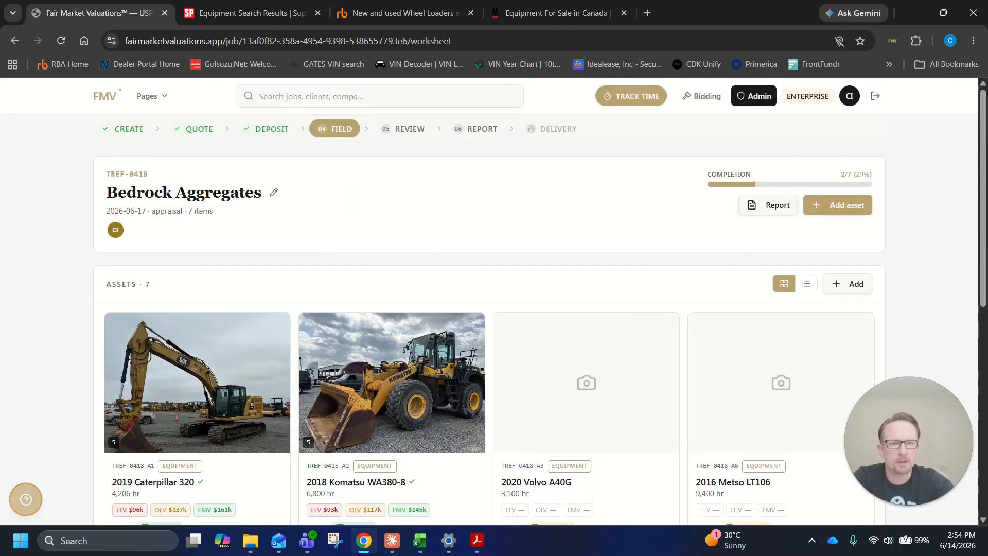
scroll(941, 238, down, 3)
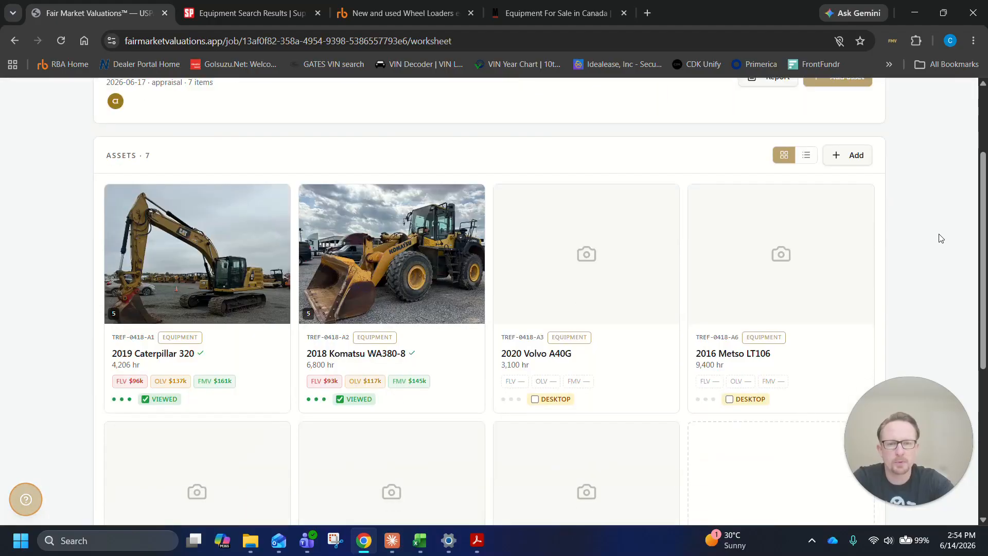
scroll(938, 240, down, 5)
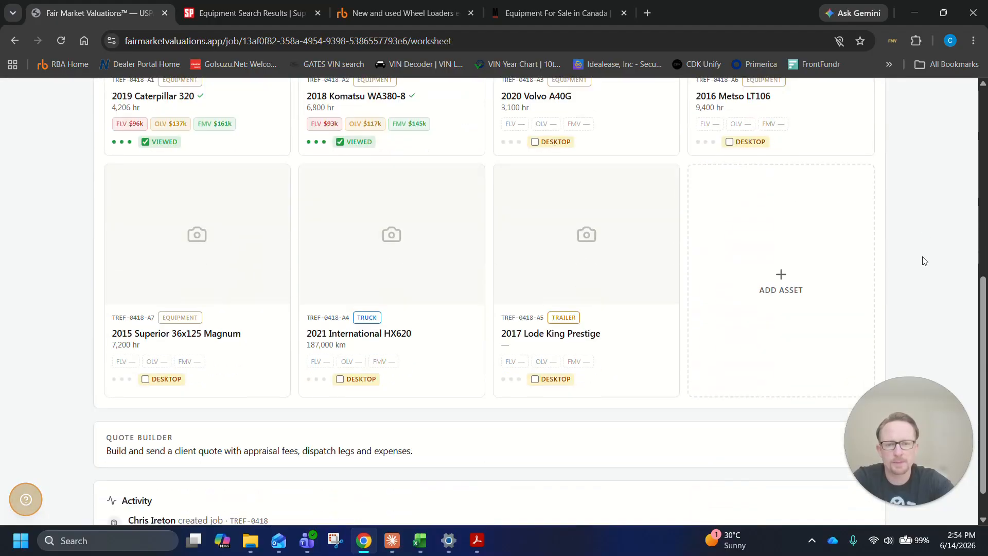
scroll(512, 221, up, 5)
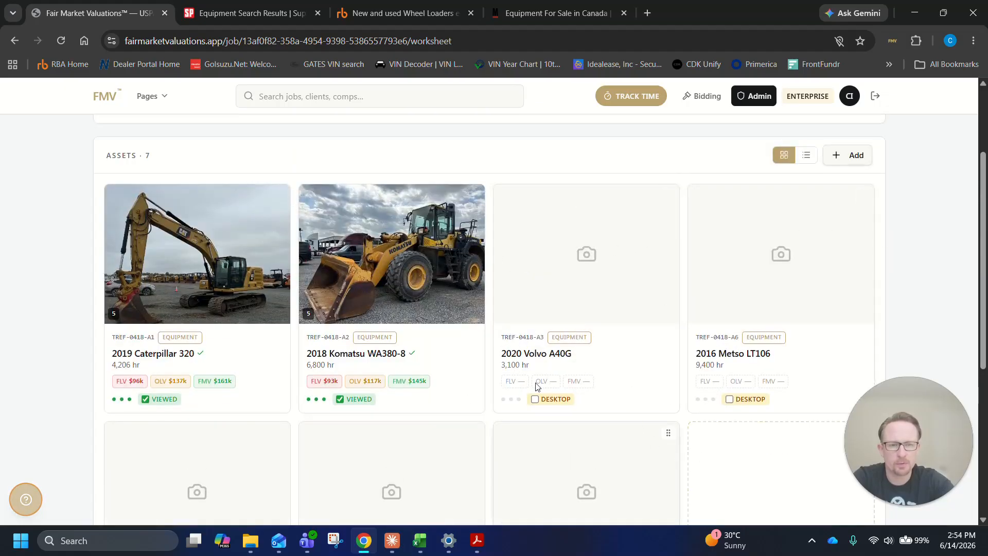
scroll(615, 327, down, 3)
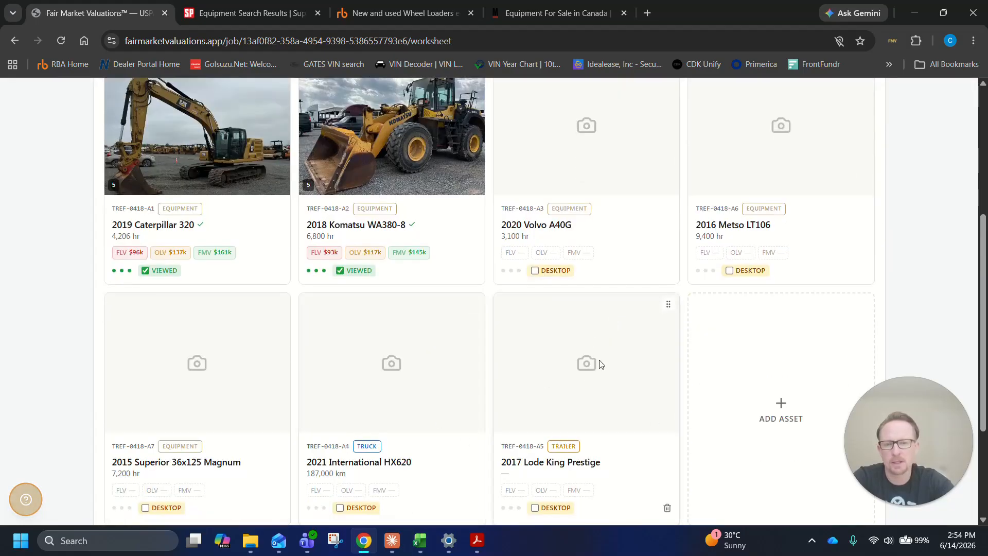
scroll(611, 359, up, 3)
scroll(611, 359, up, 3)
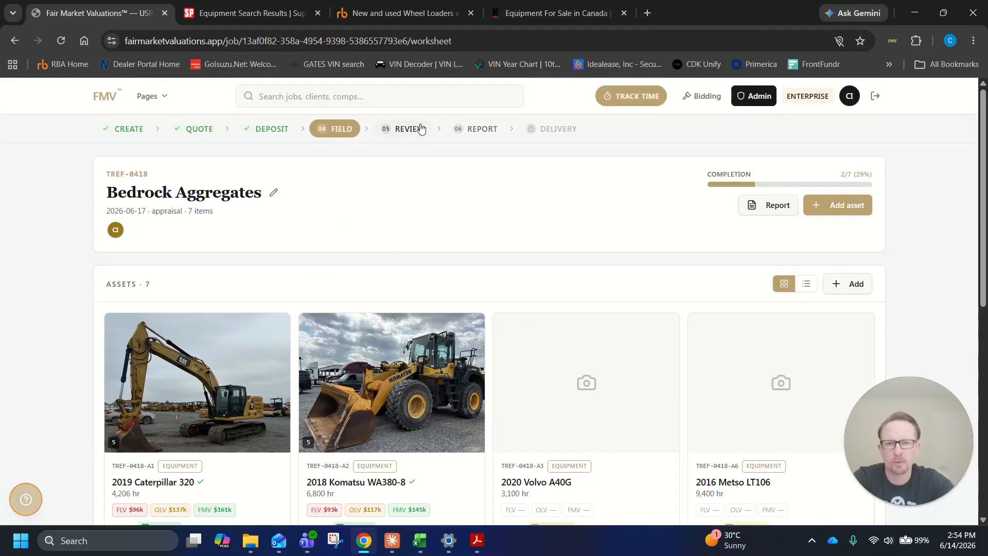
Review the 2015 Superior 36x80 Magnum's equipment details, condition, photos, auction comps and confidence rating
scroll(629, 309, down, 10)
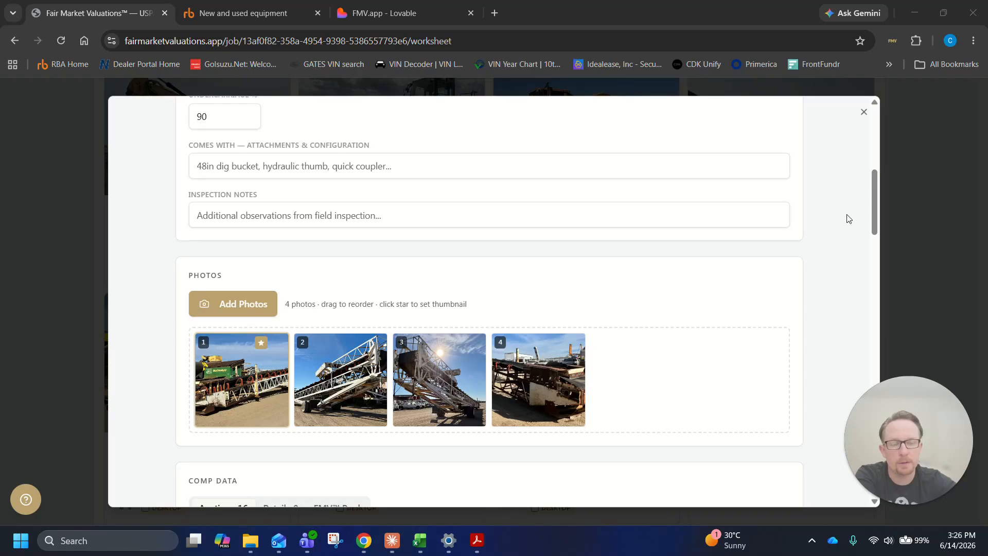
scroll(848, 208, down, 2)
scroll(849, 247, up, 8)
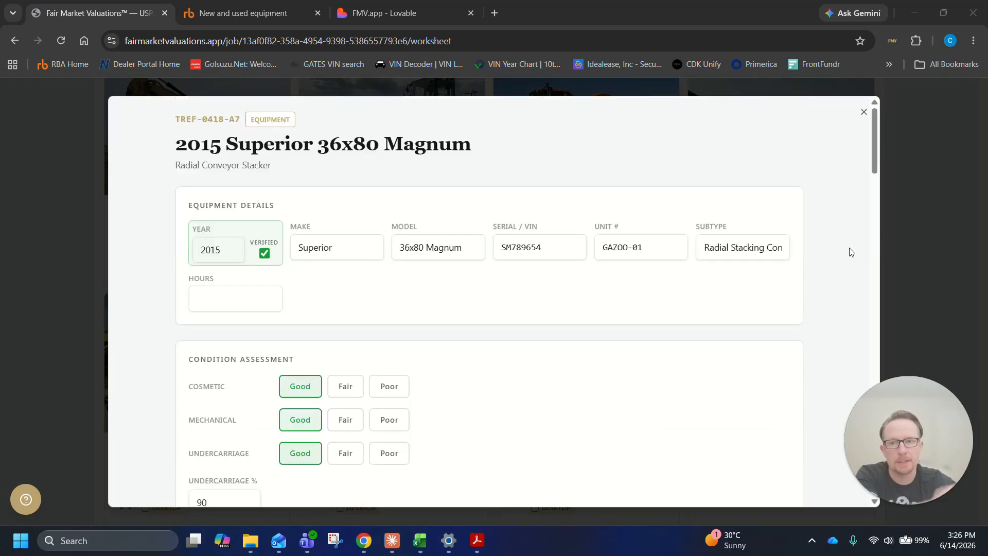
scroll(844, 250, down, 4)
scroll(830, 243, down, 4)
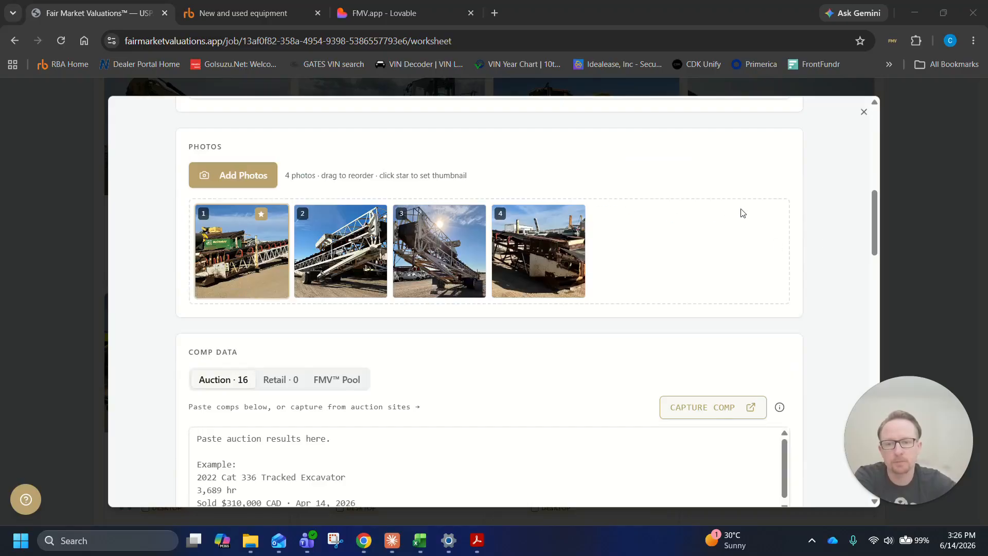
scroll(848, 225, down, 3)
scroll(732, 264, up, 4)
scroll(734, 267, down, 3)
scroll(832, 256, down, 3)
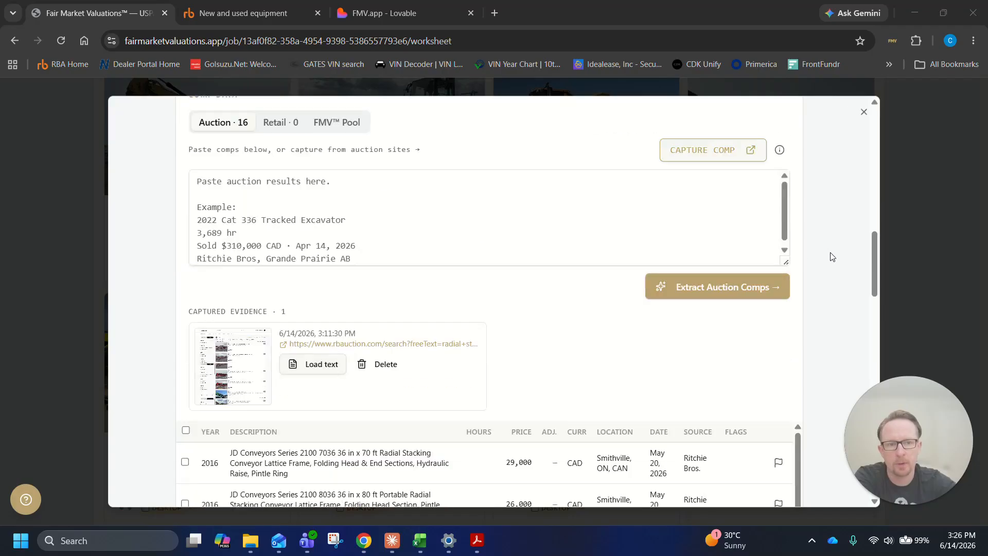
scroll(832, 257, down, 4)
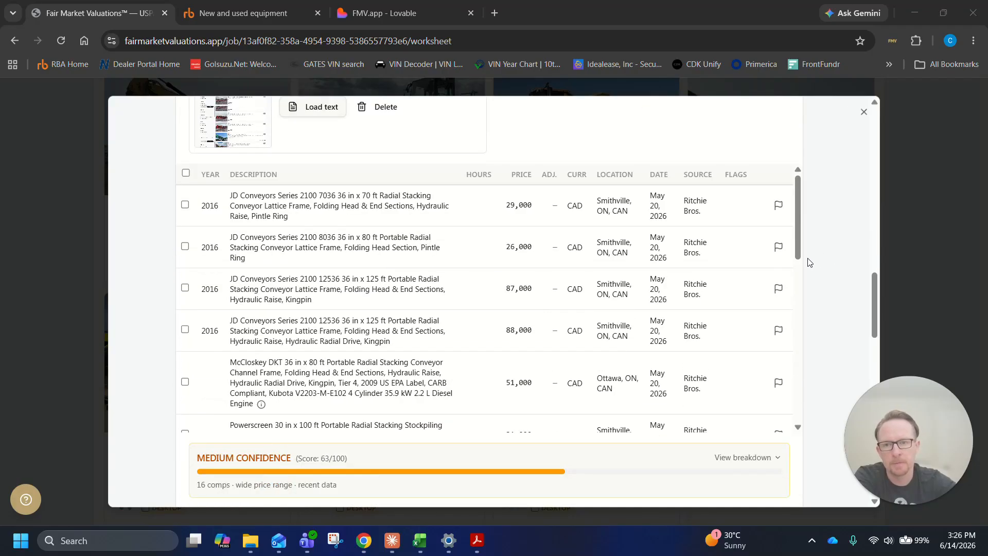
scroll(690, 273, down, 5)
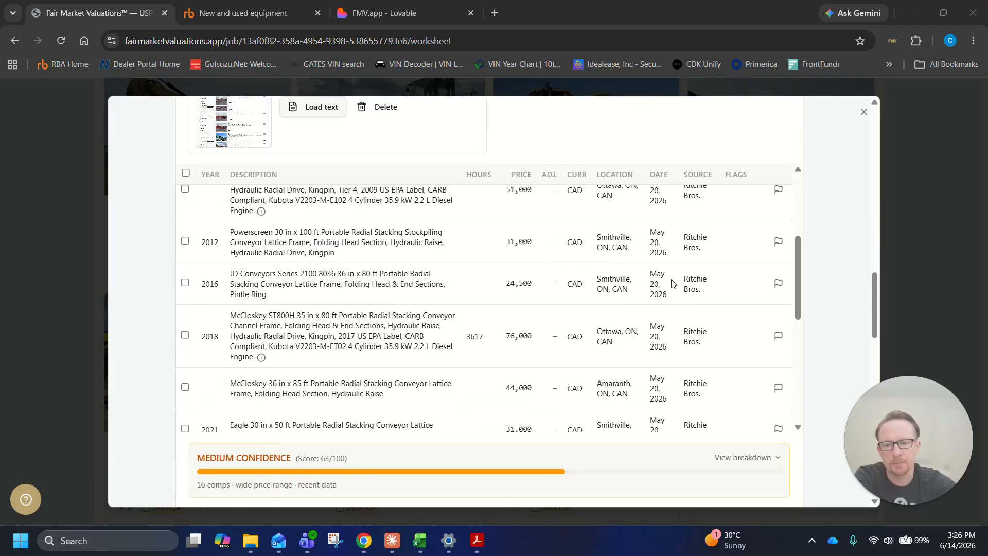
scroll(686, 279, down, 1)
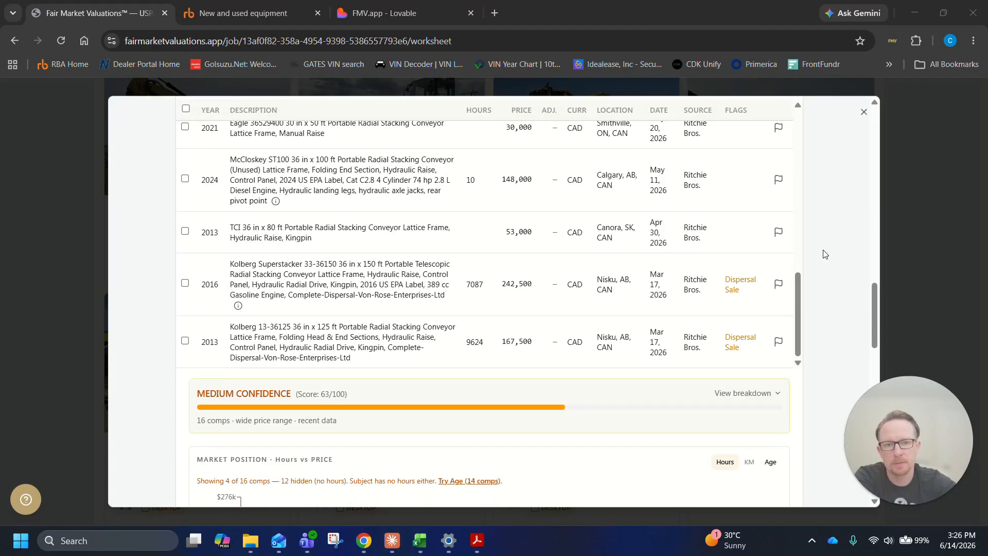
scroll(825, 253, down, 5)
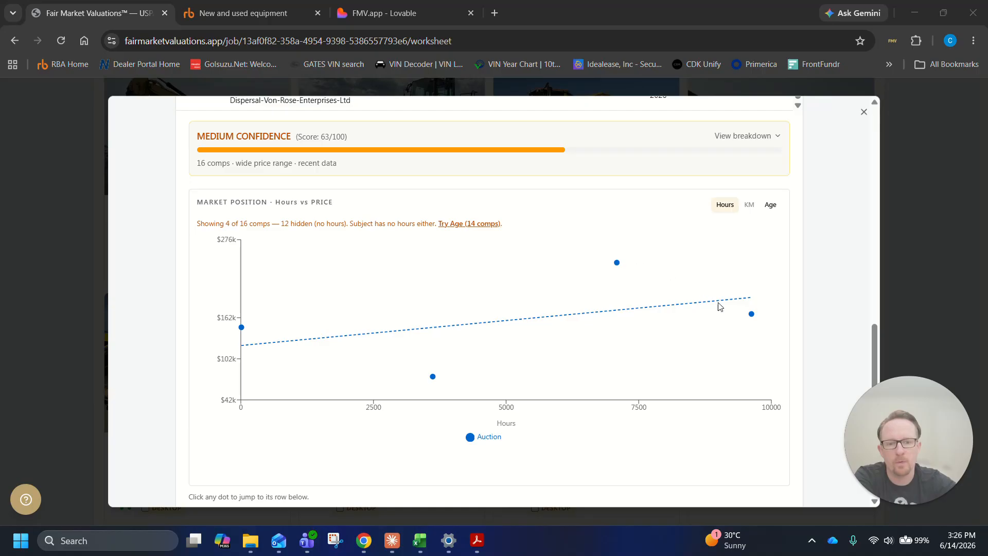
scroll(840, 241, down, 1)
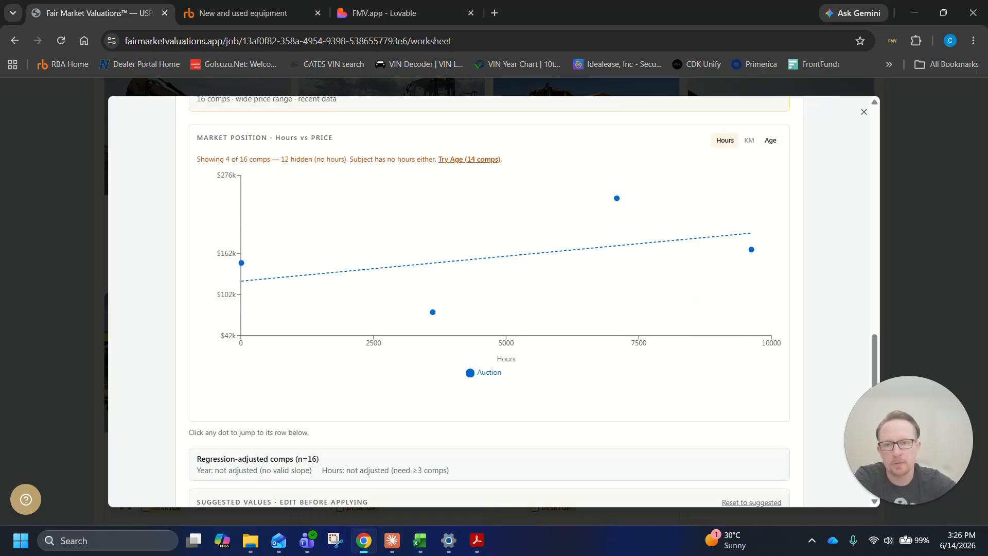
Compare the Superior's market position chart by hours and by age, leave it on Age, and check the suggested values
drag(220, 159, 296, 159)
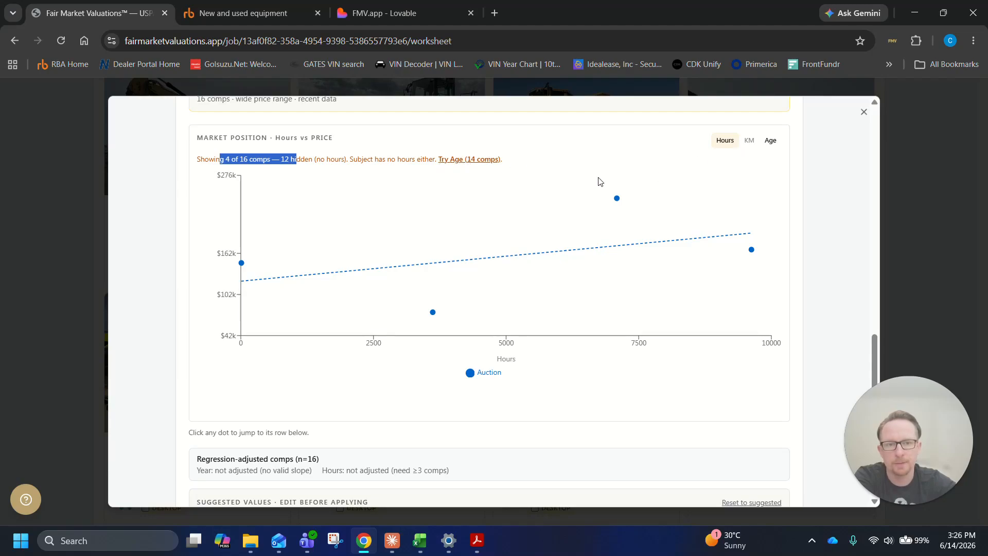
click(775, 146)
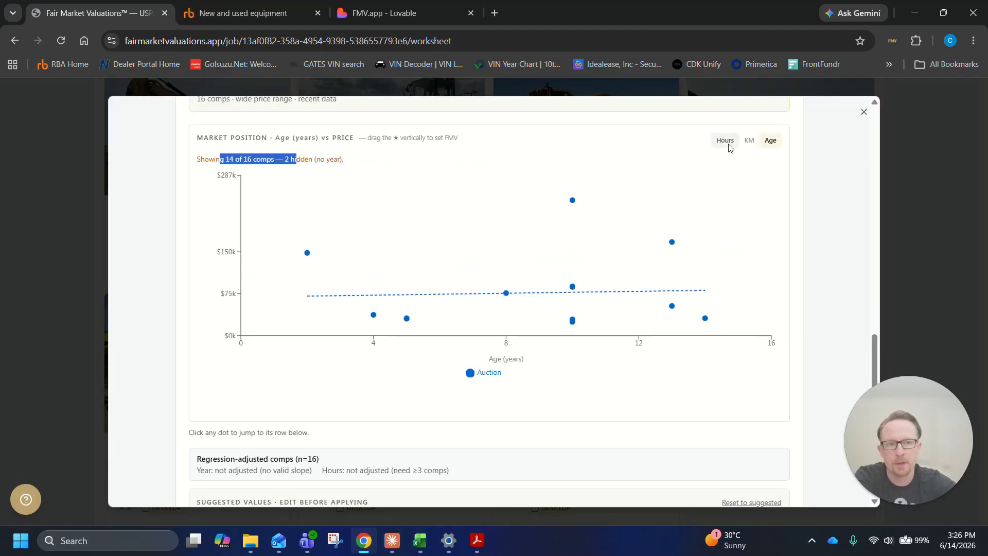
click(729, 145)
click(772, 144)
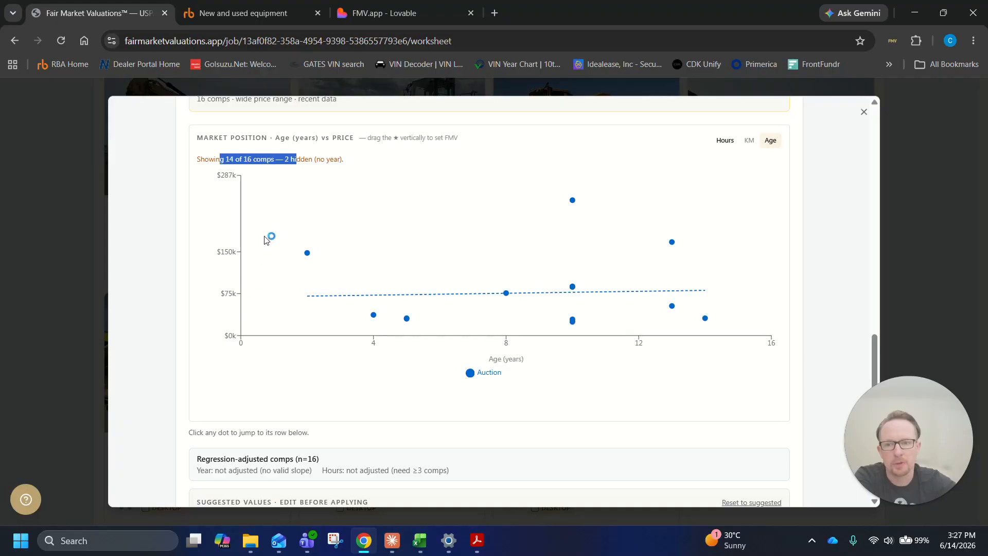
click(723, 145)
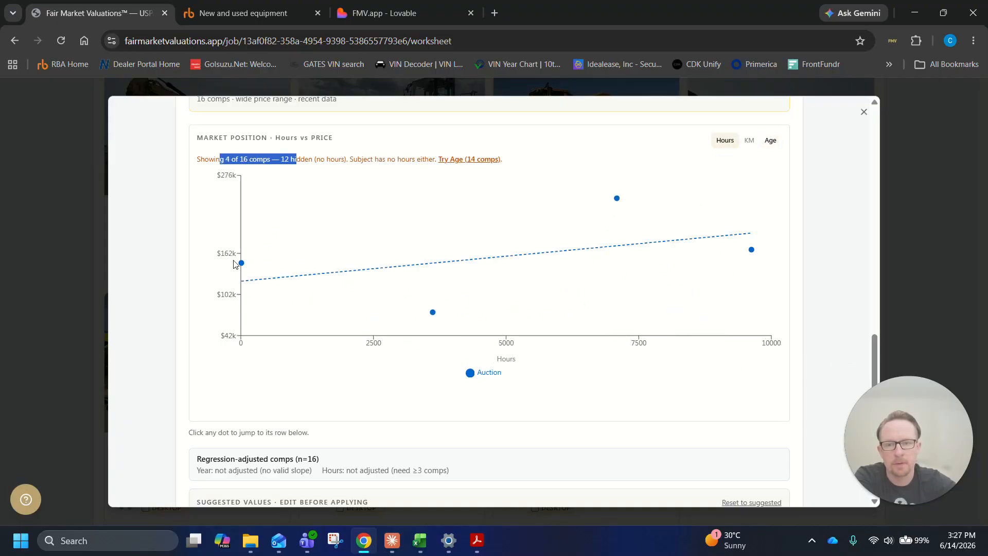
click(769, 145)
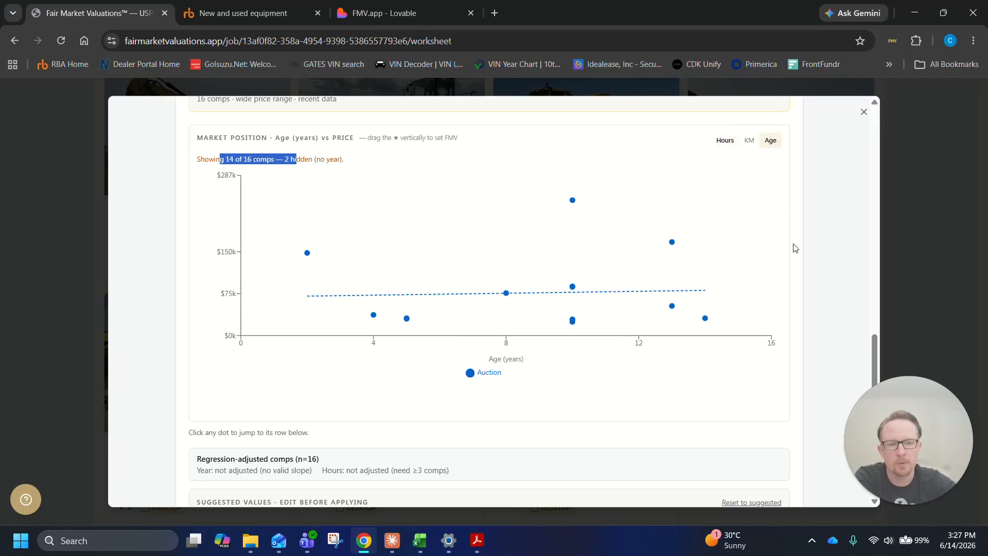
scroll(795, 249, down, 2)
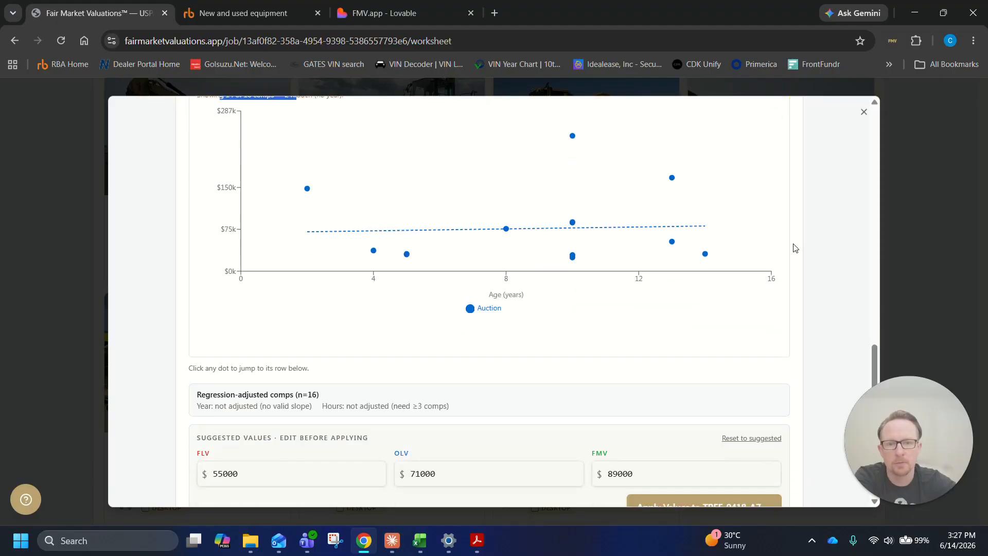
scroll(796, 248, down, 1)
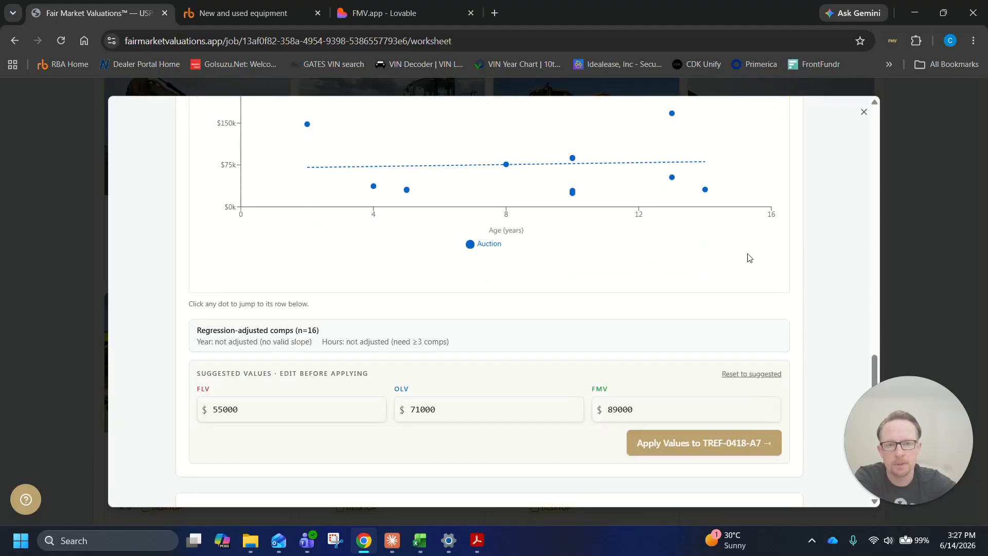
scroll(779, 254, up, 2)
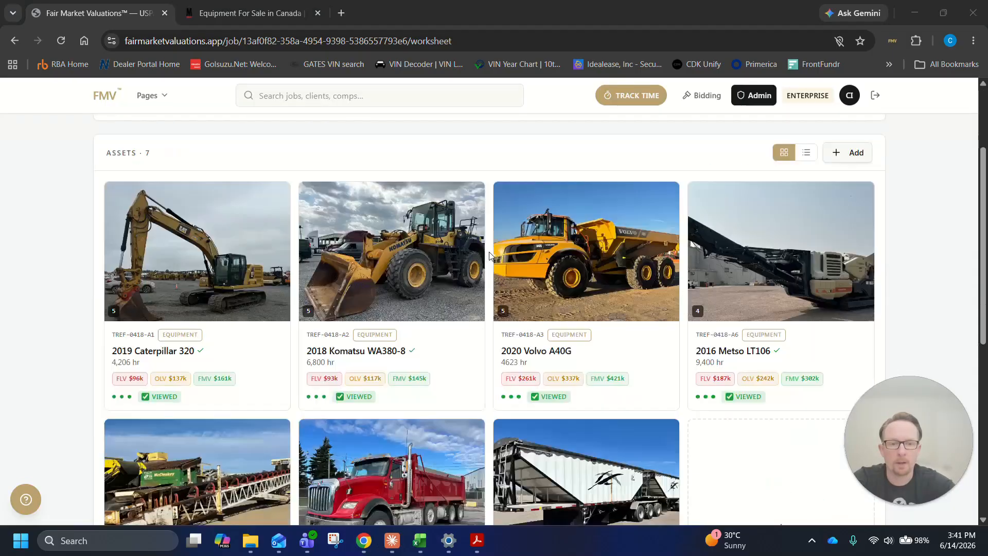
scroll(452, 258, down, 2)
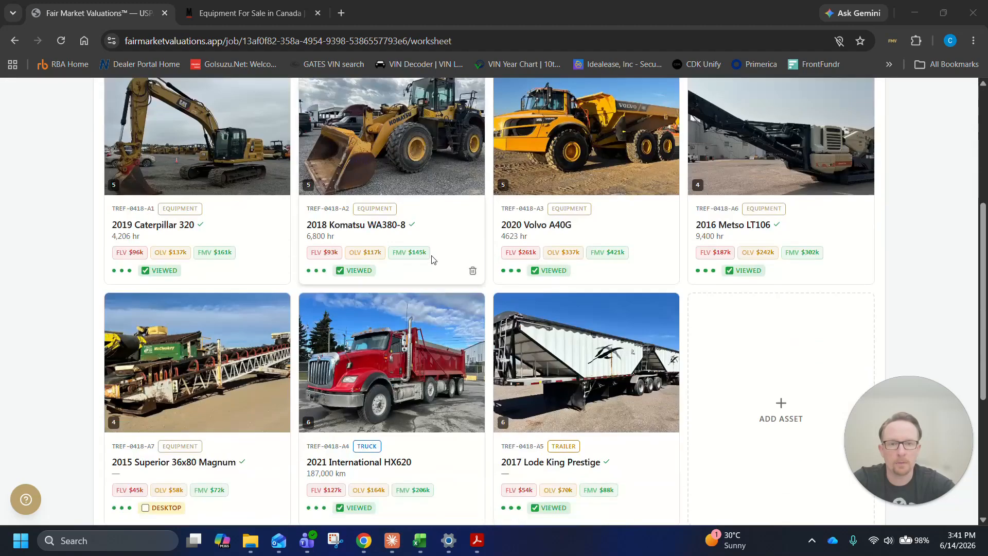
Look over the completed asset cards and open the quote builder for the Bedrock Aggregates job
scroll(406, 227, down, 1)
scroll(406, 226, down, 2)
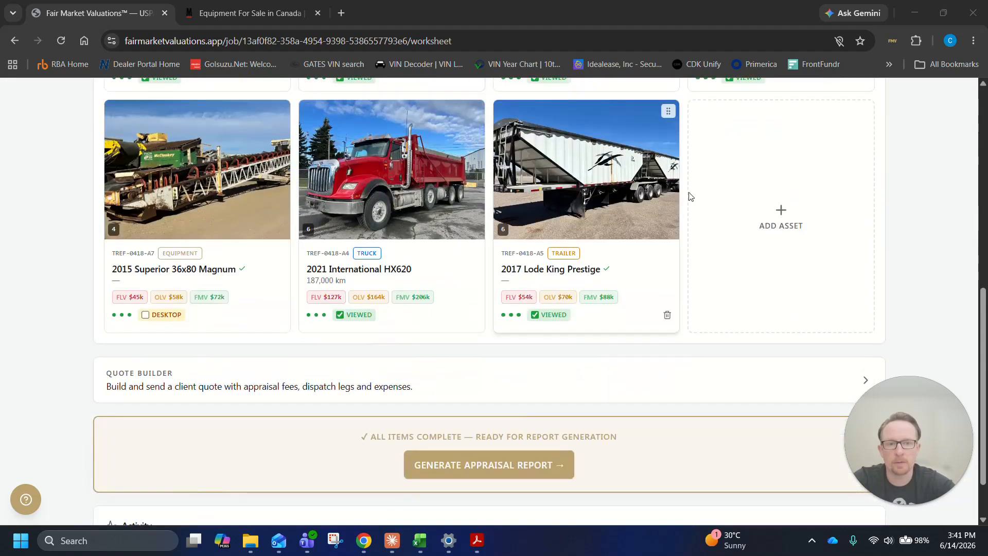
scroll(713, 205, down, 1)
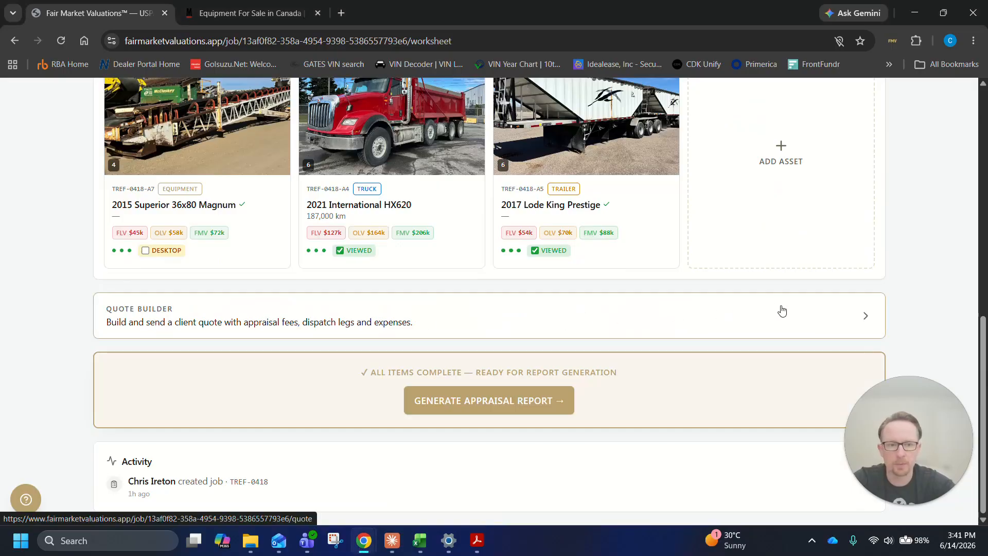
click(867, 318)
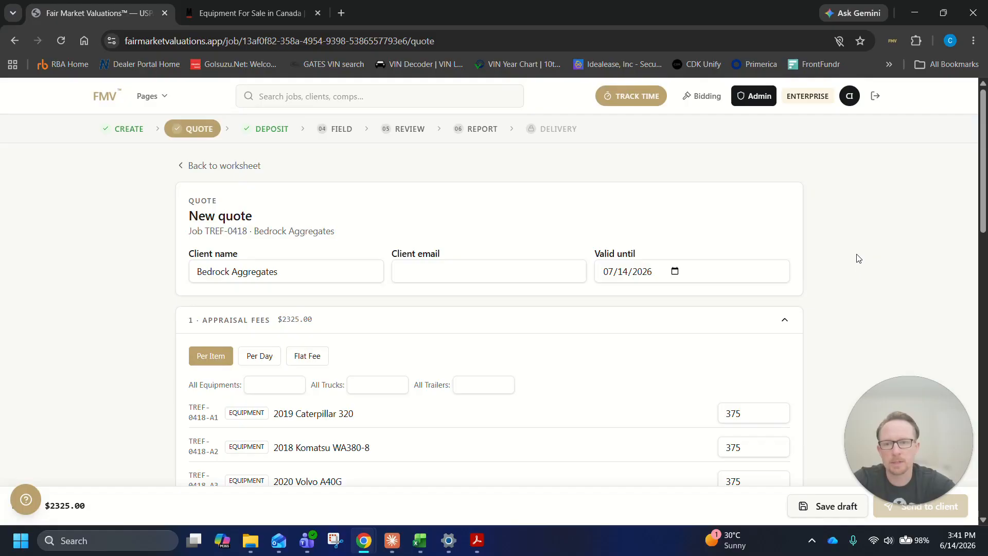
Compare the quote's per-day and flat-fee pricing options with per-item pricing, leaving the appraisal fees on Per Item
scroll(527, 220, down, 5)
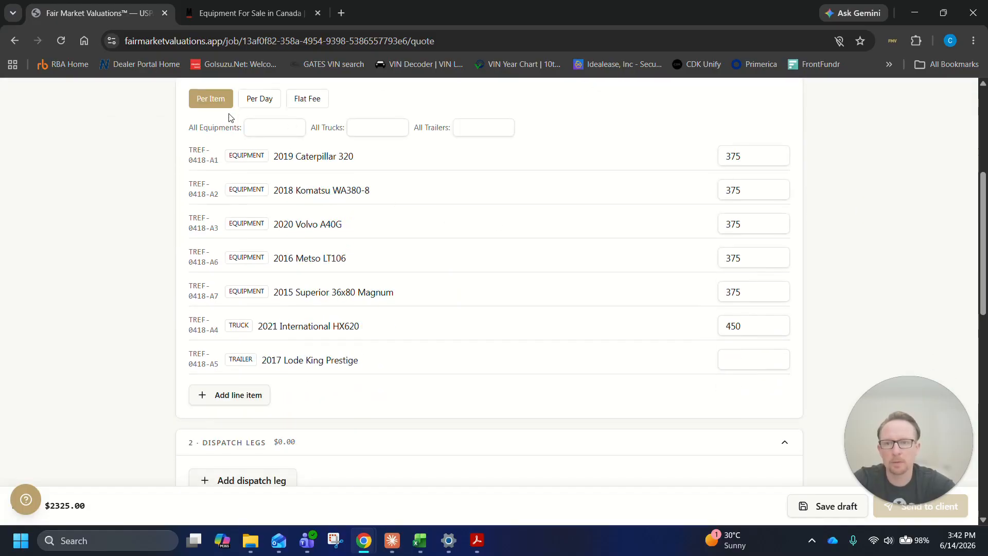
click(266, 99)
click(296, 100)
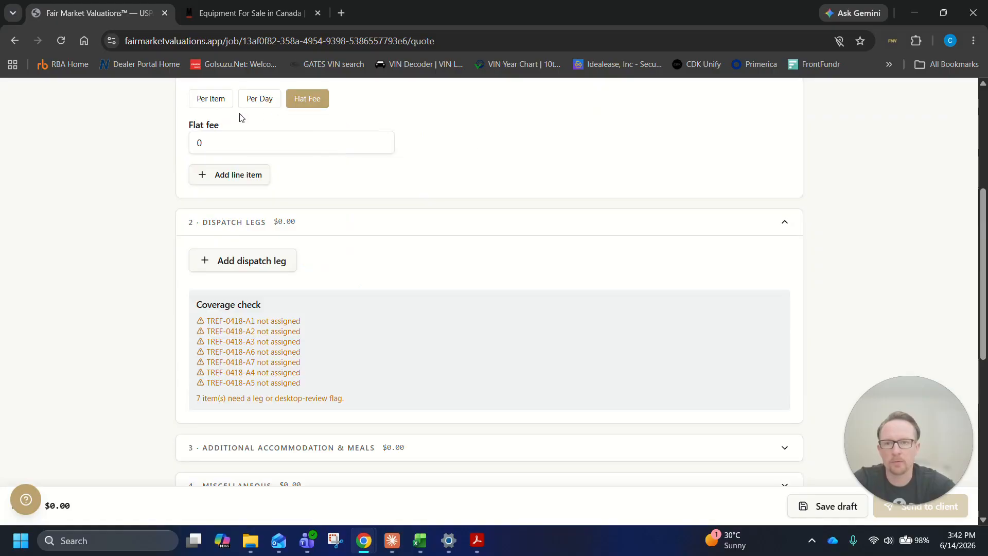
click(217, 100)
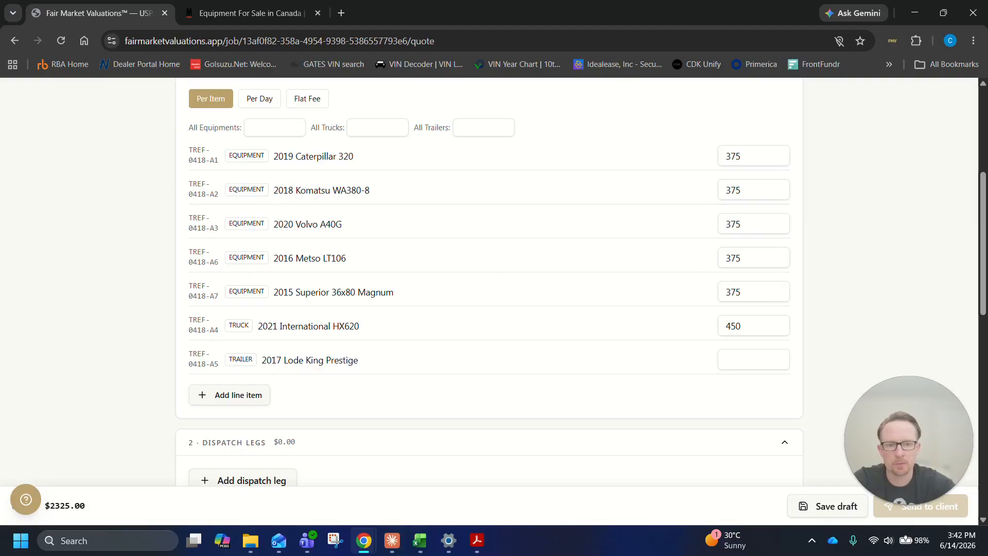
Review the quote's dispatch legs, accommodation, miscellaneous and totals sections, then return to the job worksheet
scroll(570, 351, down, 6)
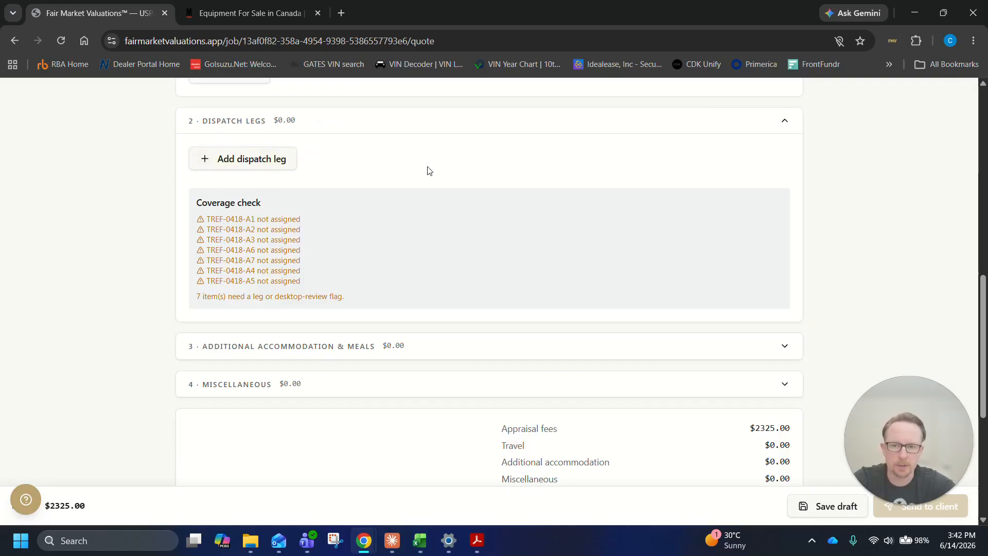
scroll(480, 221, down, 2)
click(481, 218)
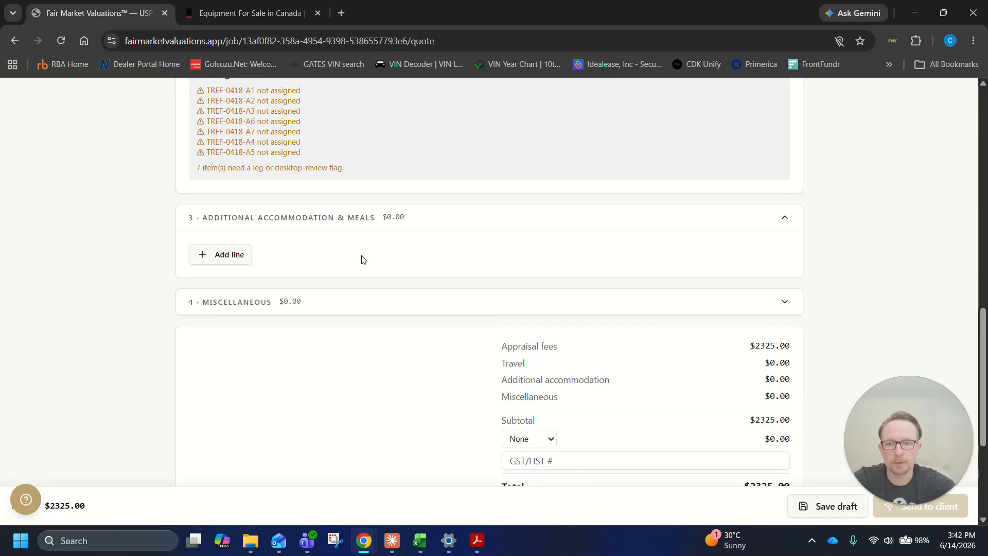
click(383, 308)
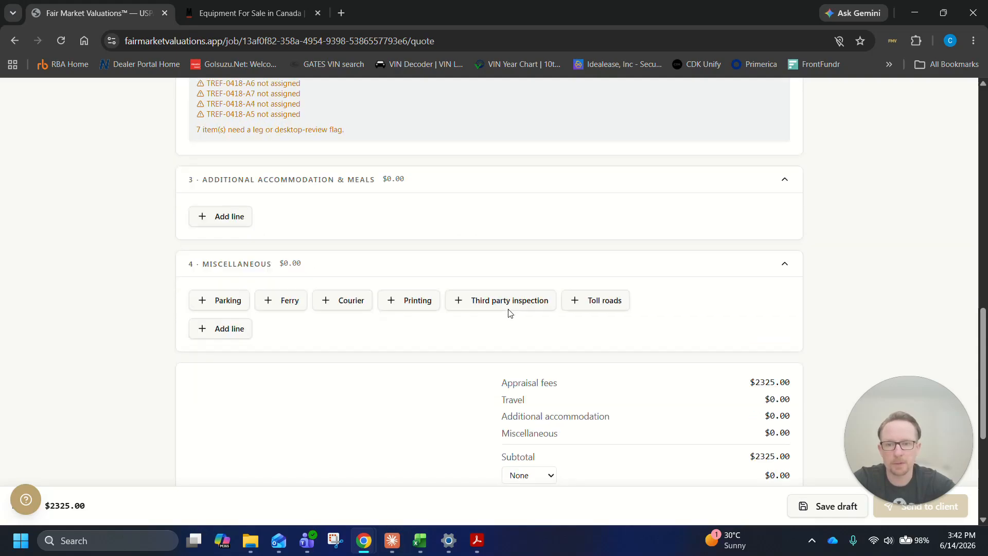
scroll(497, 309, down, 2)
scroll(293, 335, down, 3)
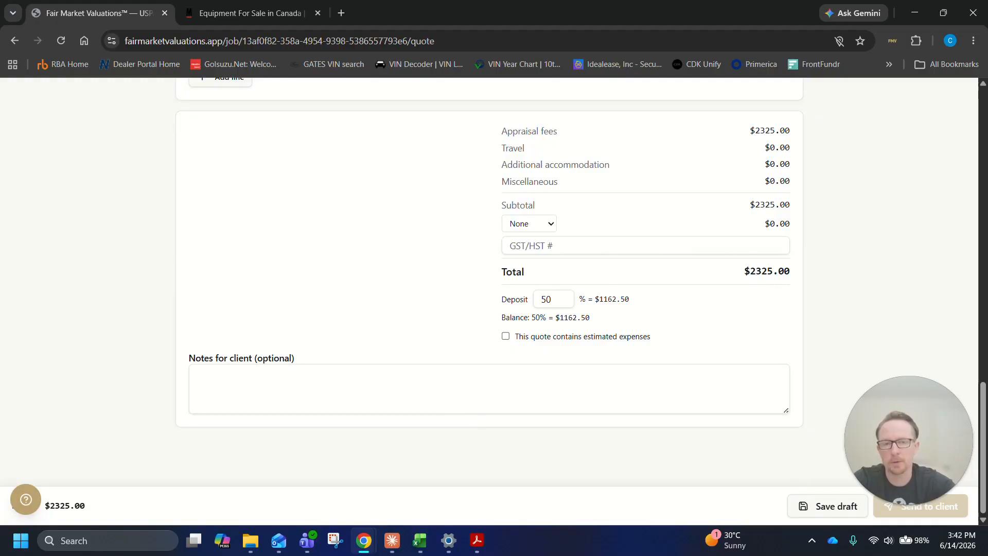
scroll(666, 380, up, 5)
key(alt+Left)
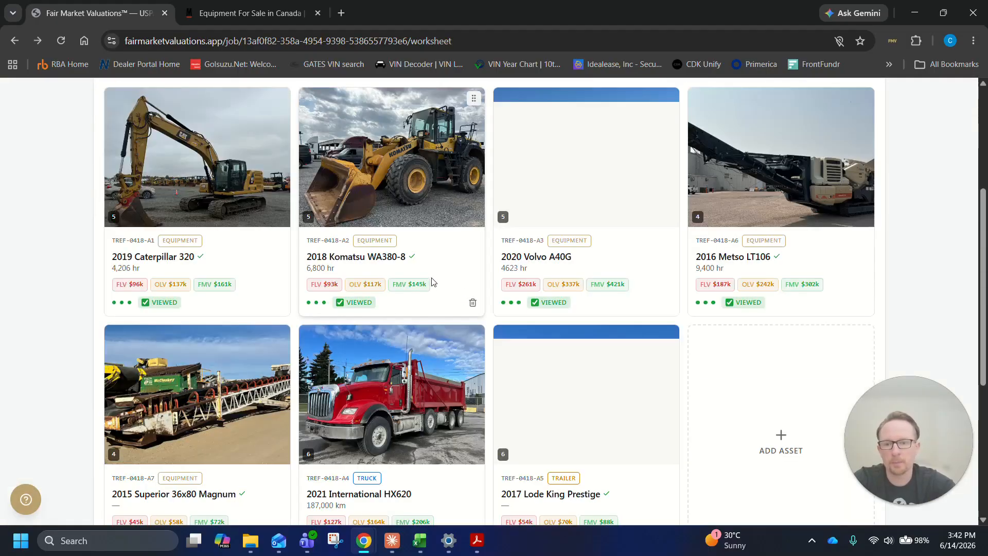
Open the appraisal report page for the Bedrock Aggregates job and check its pre-generation checklist and value conclusions
scroll(427, 277, down, 5)
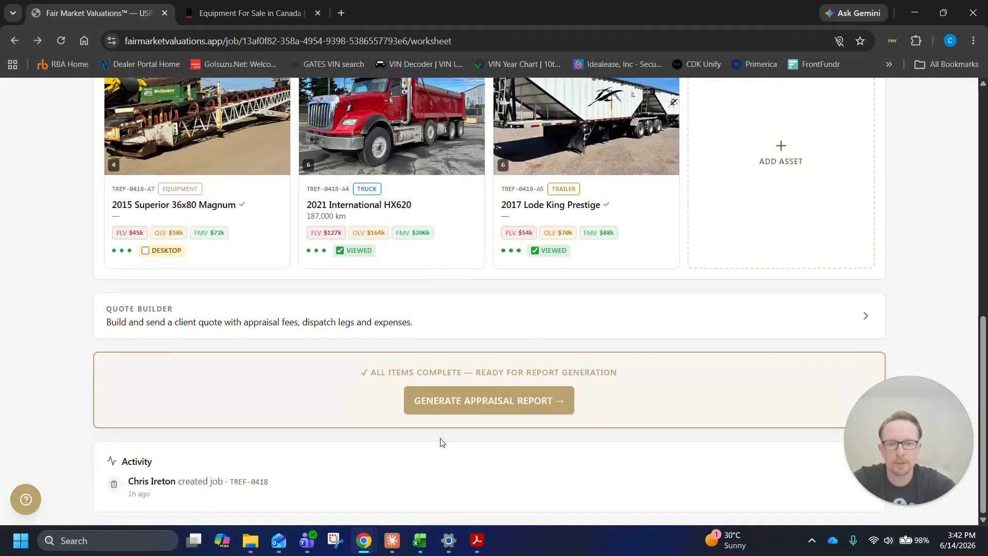
click(480, 401)
scroll(450, 335, down, 1)
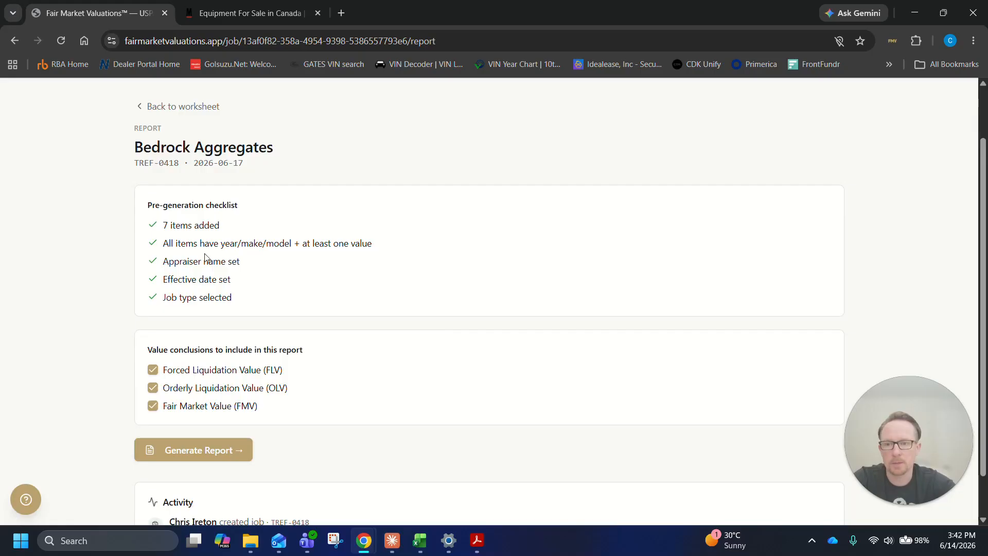
scroll(302, 296, down, 1)
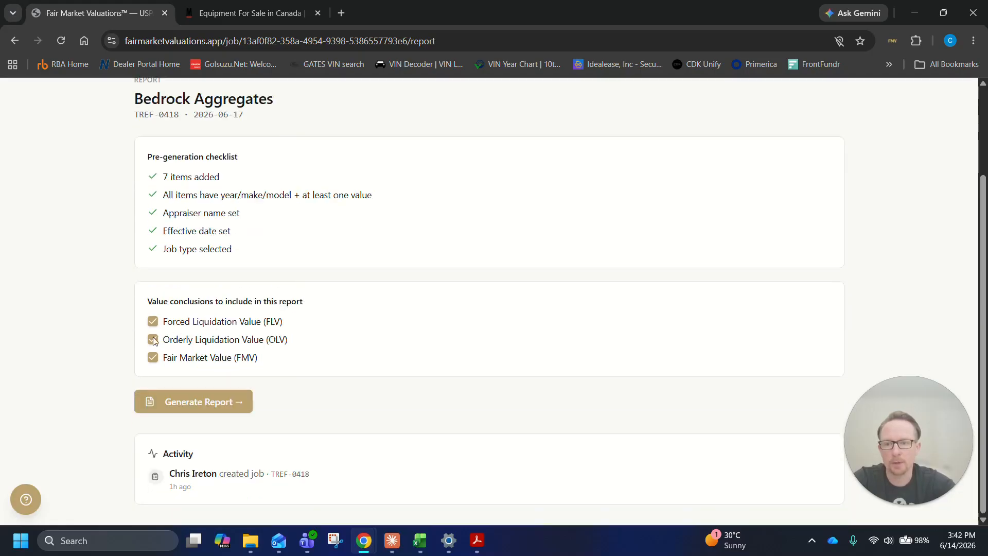
click(153, 322)
click(153, 340)
click(153, 358)
click(153, 340)
click(153, 321)
click(153, 357)
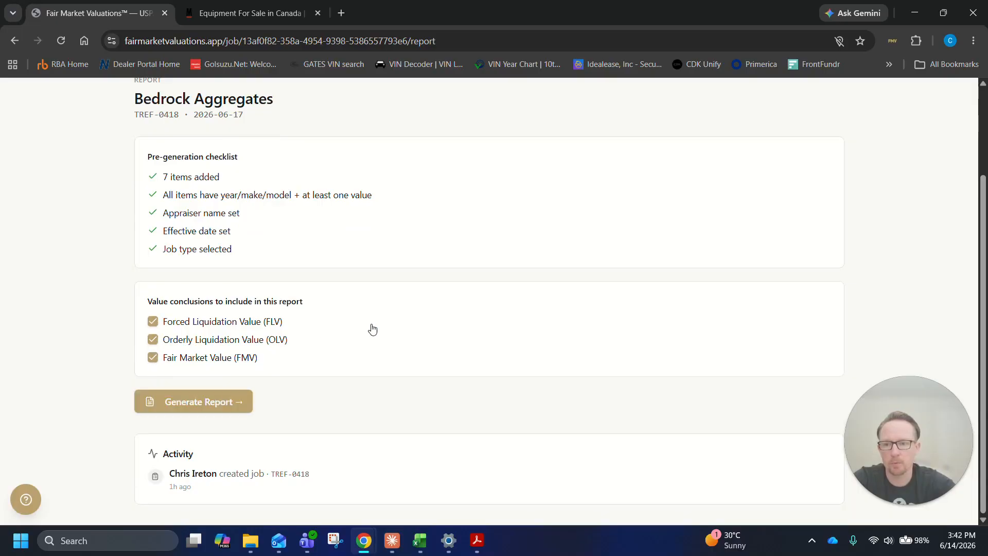
Generate the appraisal report with the FLV, OLV and FMV conclusions and look over its cover summary table
click(241, 400)
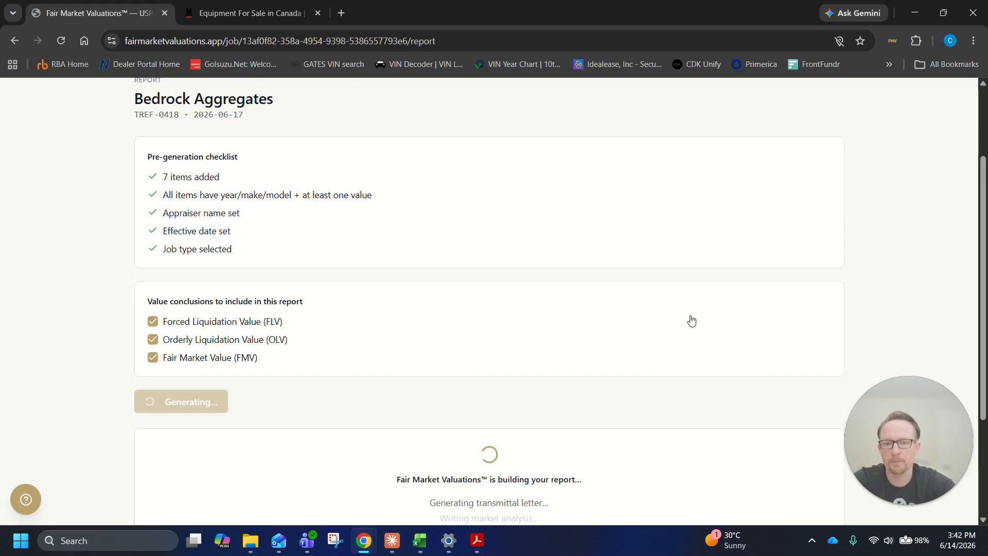
scroll(655, 327, down, 3)
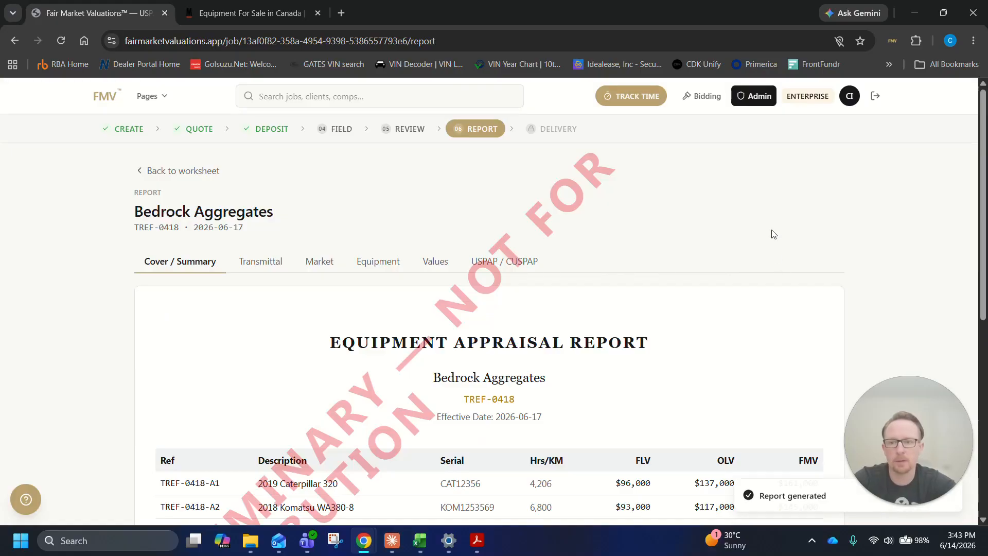
scroll(758, 226, down, 4)
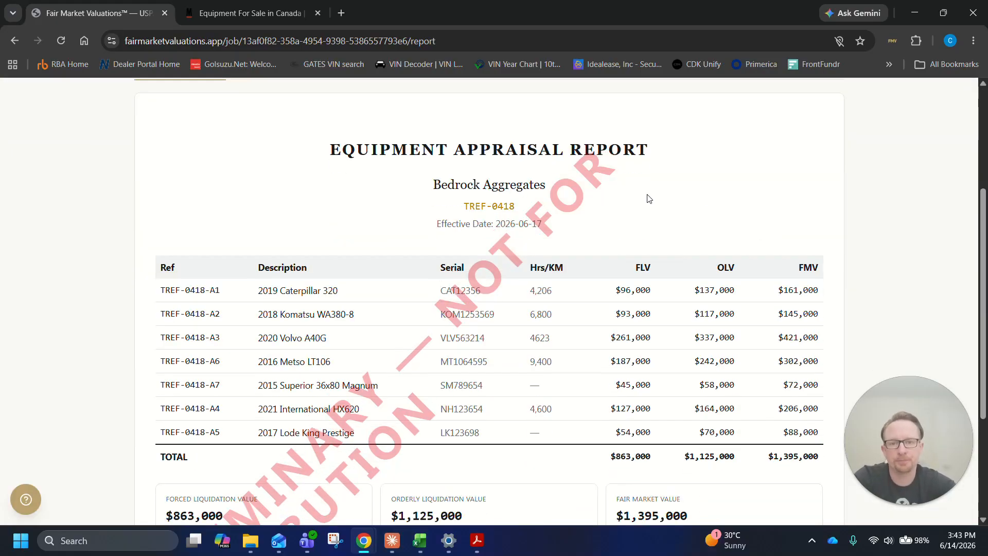
scroll(412, 225, down, 3)
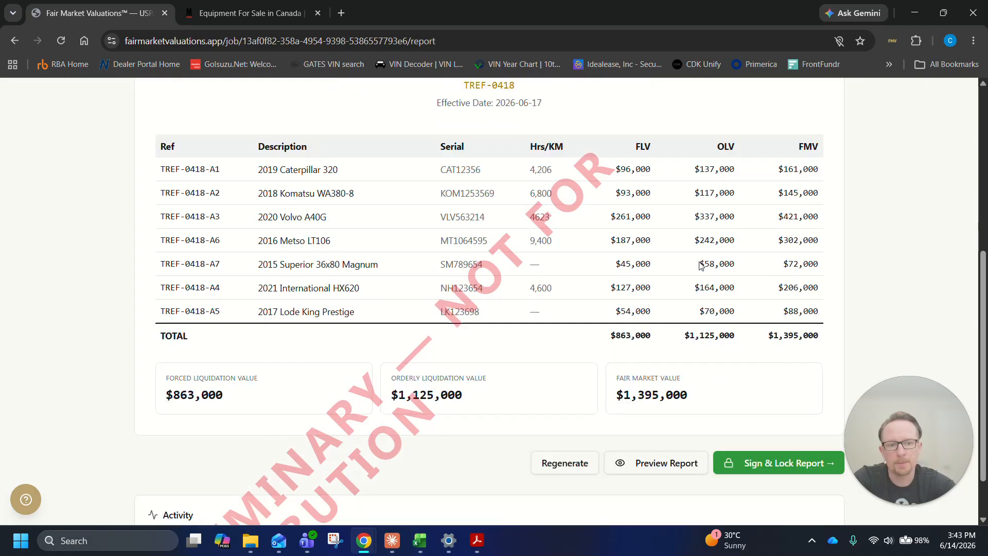
scroll(497, 224, down, 2)
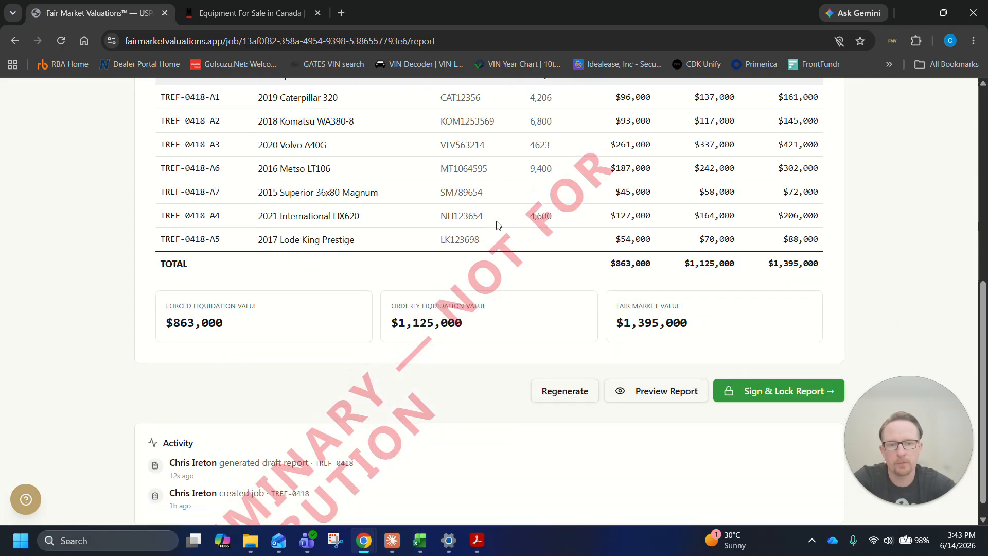
Review the transmittal letter's recipient and letter details and its automatically written body
scroll(426, 241, up, 6)
scroll(674, 247, down, 2)
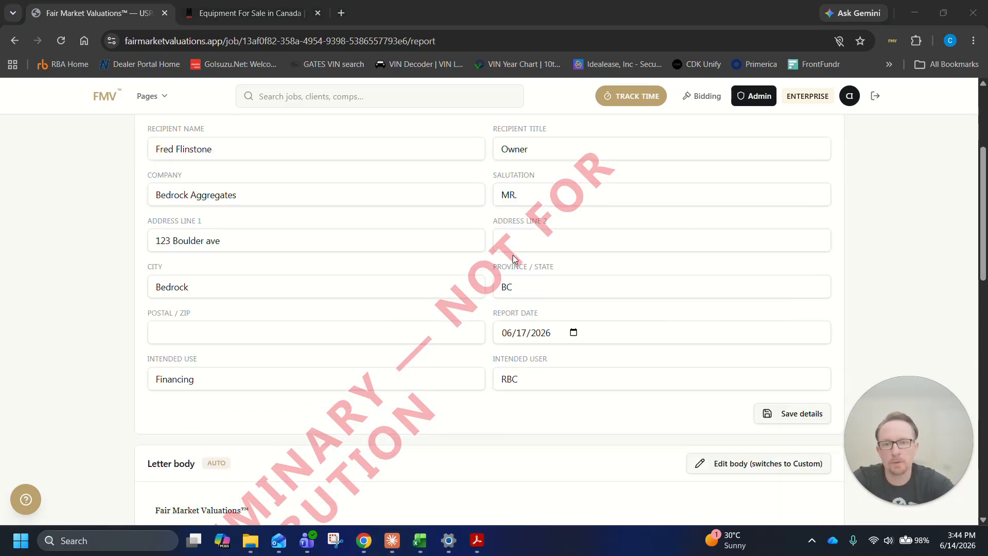
scroll(524, 339, down, 3)
click(826, 291)
scroll(595, 317, down, 1)
scroll(596, 318, down, 1)
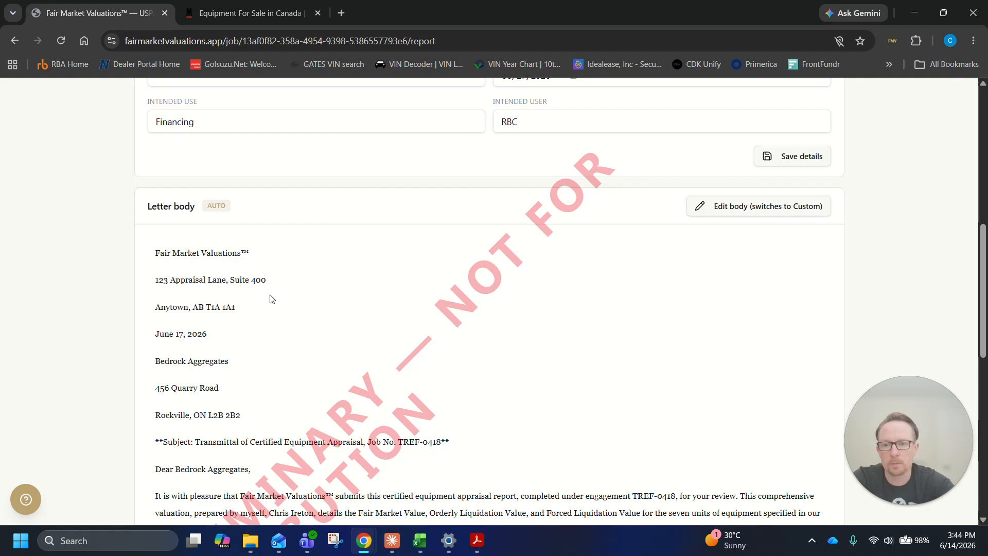
Switch the transmittal letter body to custom editing, read through its text, and save and check the letter
click(718, 212)
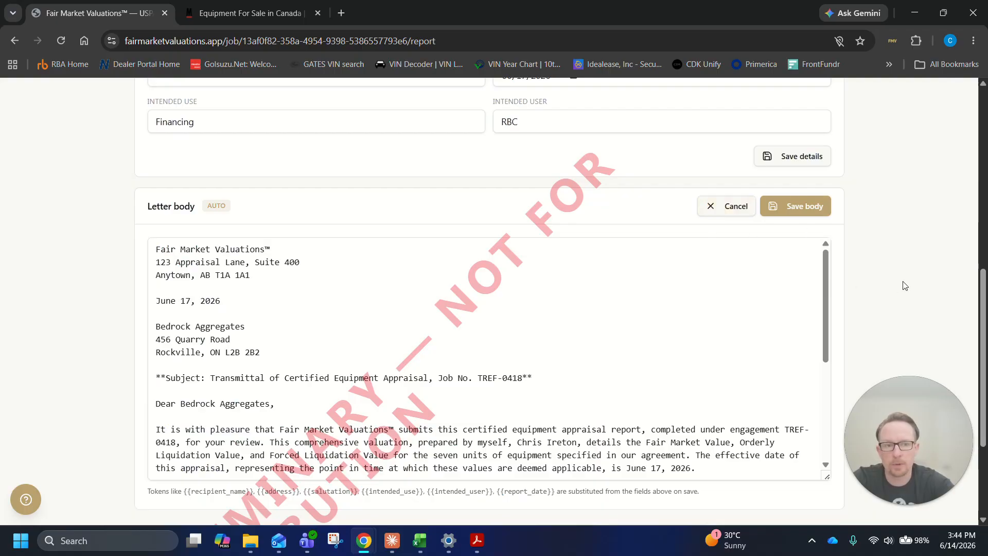
scroll(901, 286, down, 1)
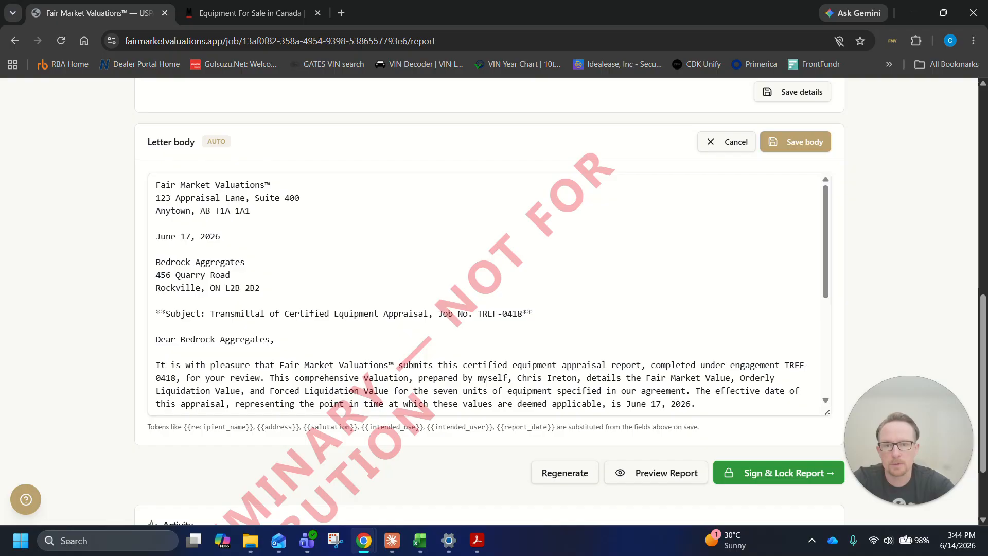
scroll(491, 295, down, 1)
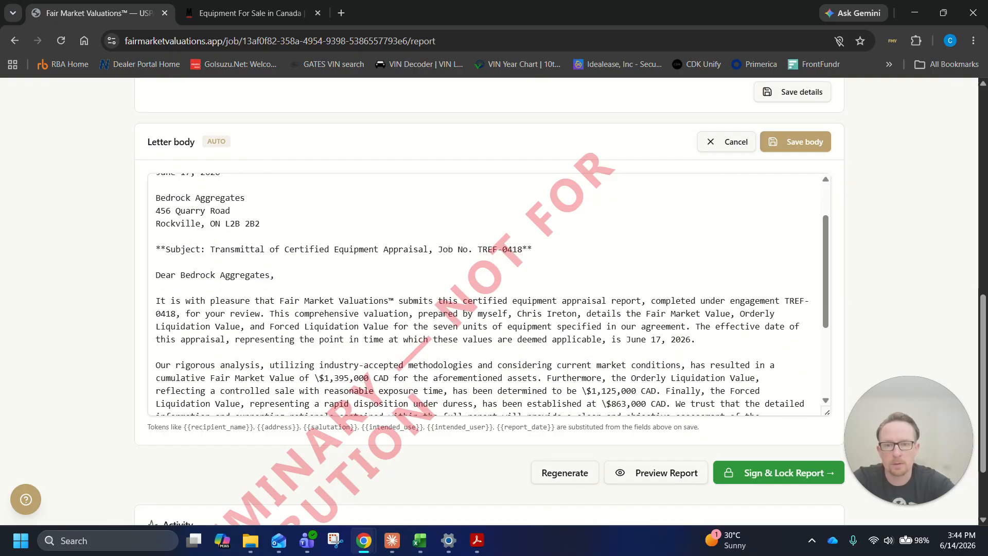
scroll(489, 294, down, 1)
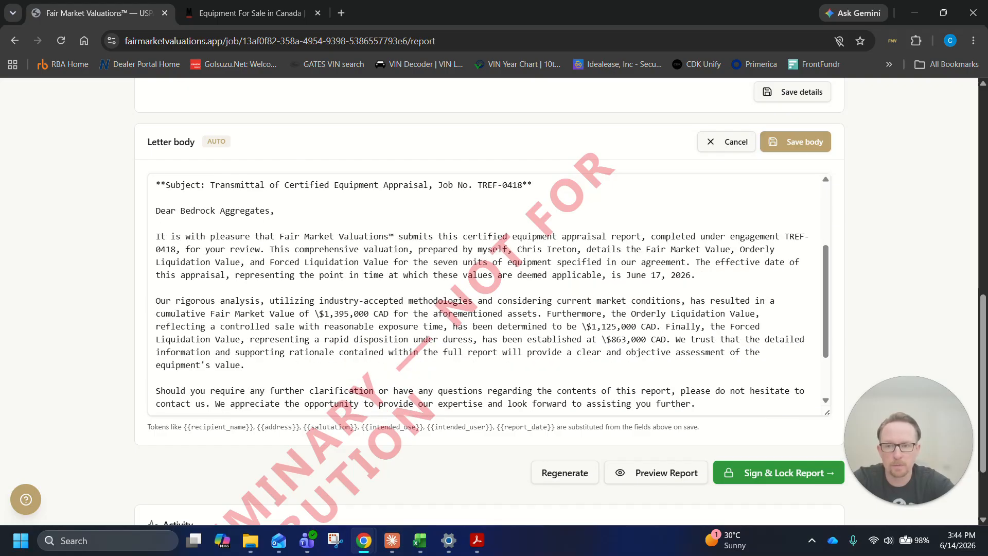
scroll(489, 293, down, 1)
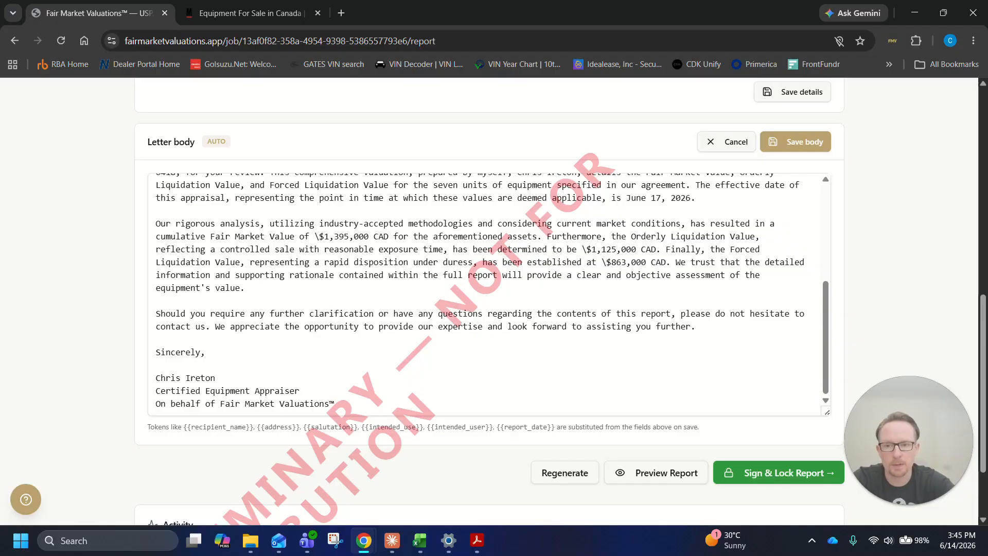
scroll(743, 353, down, 2)
scroll(743, 353, up, 4)
click(798, 303)
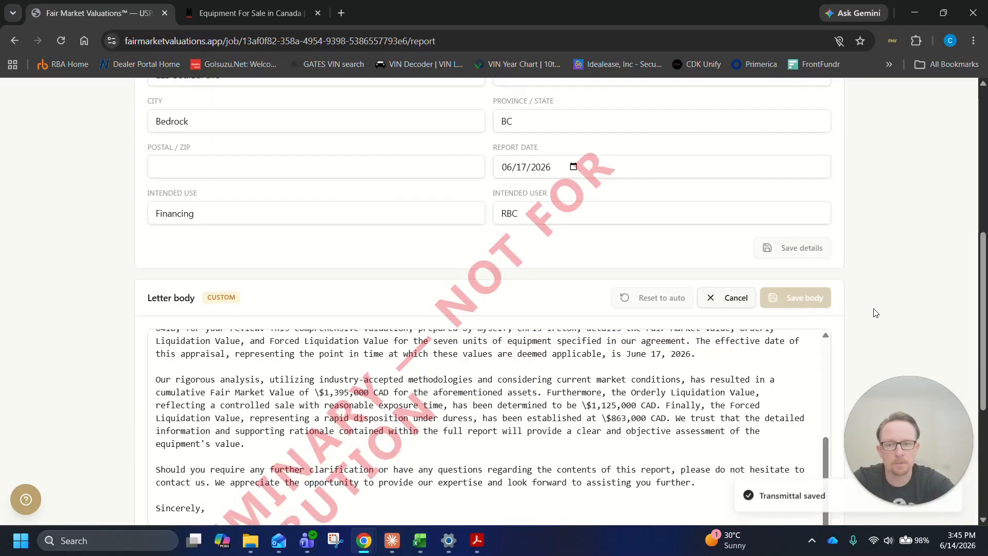
drag(647, 367, 638, 382)
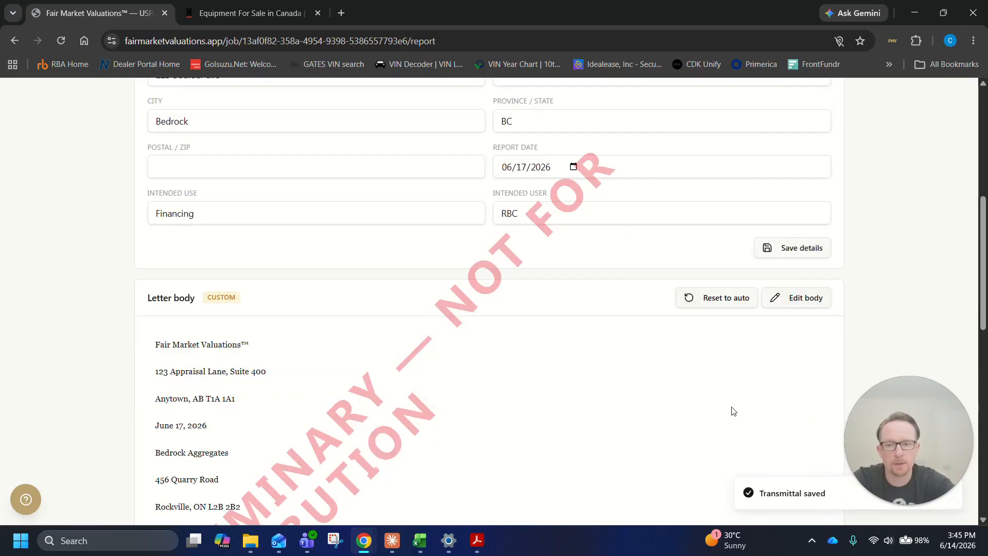
scroll(925, 309, down, 3)
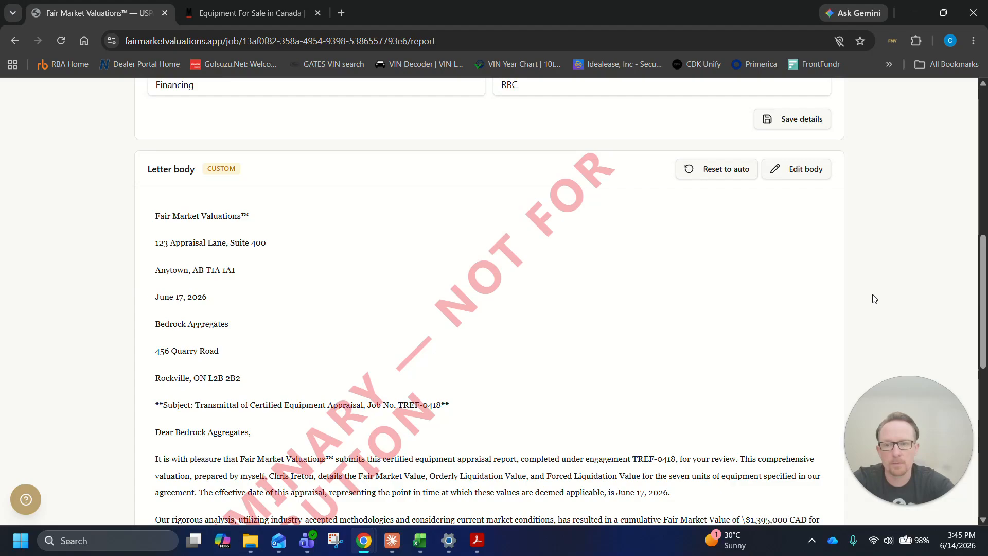
scroll(873, 299, up, 10)
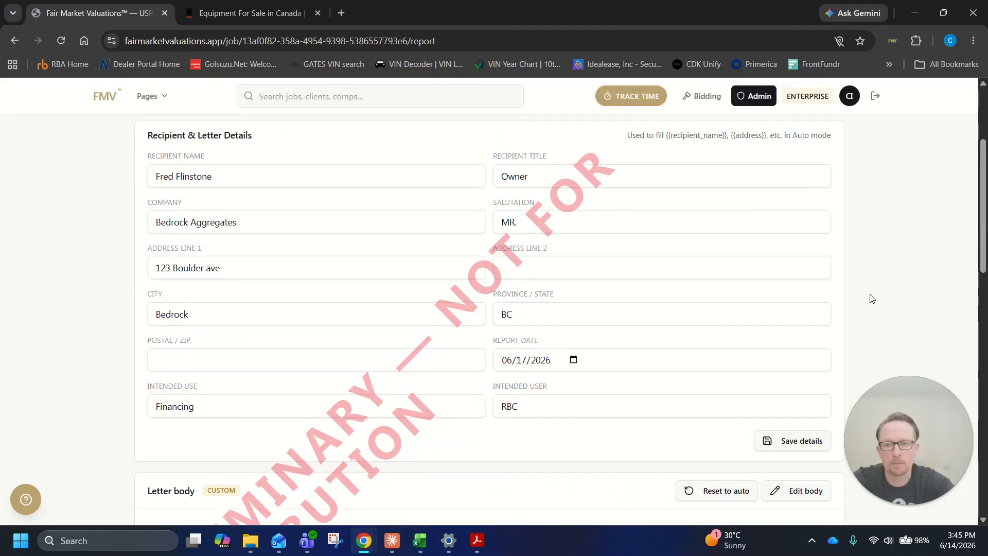
Read the report's market commentary, open its text for editing, and leave the editor without changes
click(318, 258)
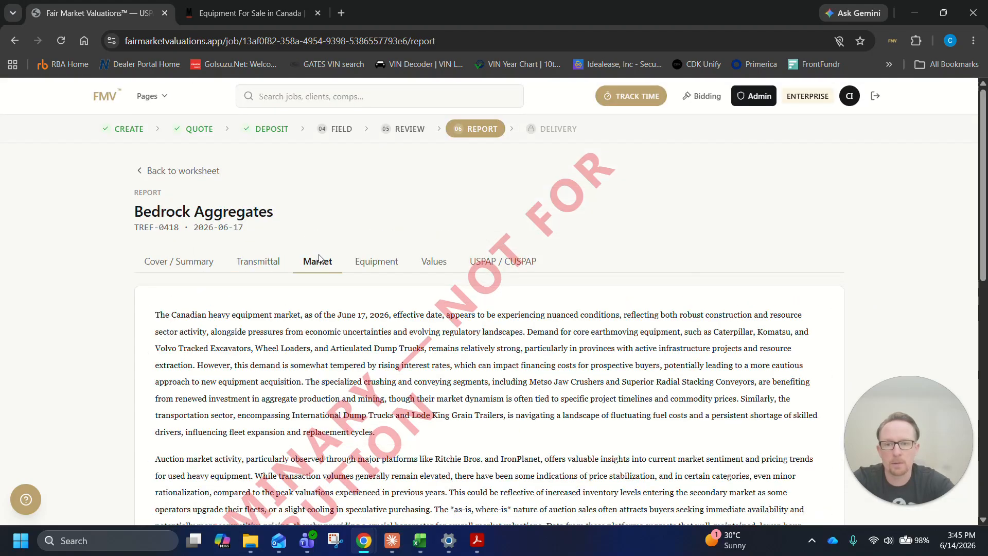
scroll(854, 261, down, 4)
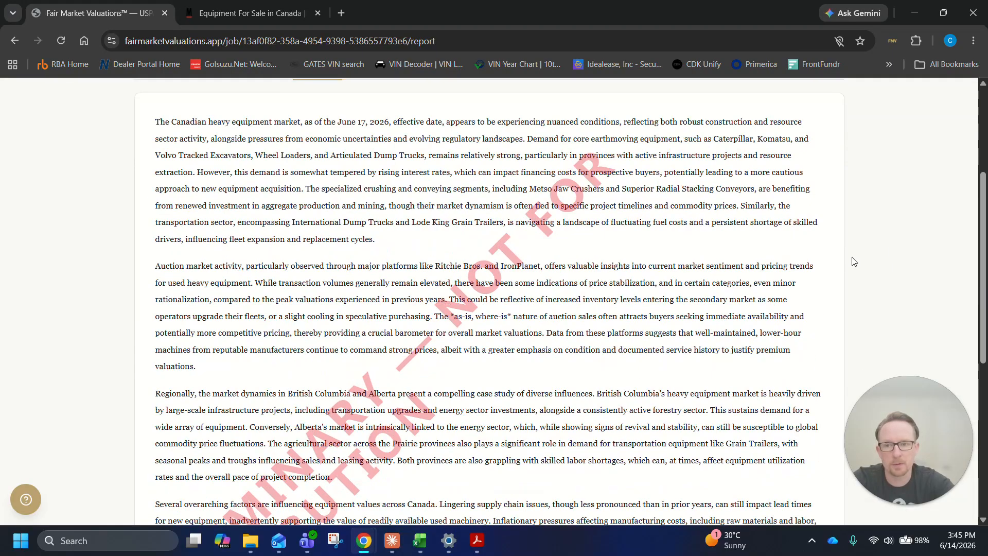
scroll(854, 262, down, 5)
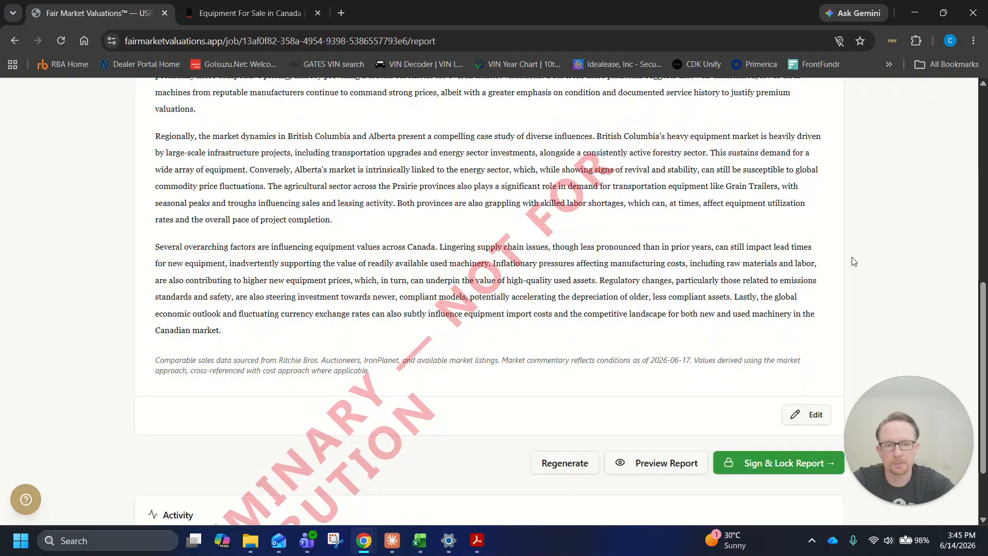
click(812, 415)
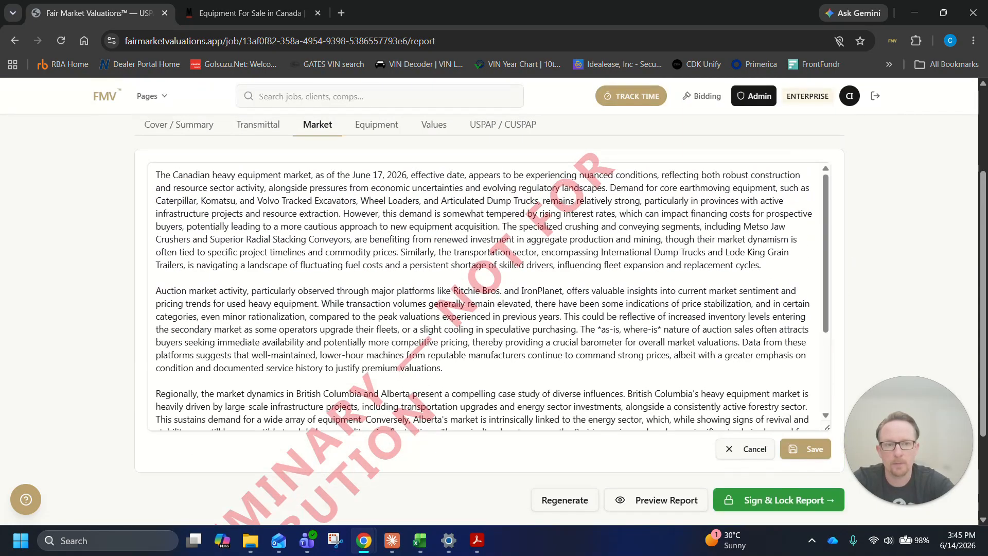
drag(822, 186, 827, 253)
click(767, 452)
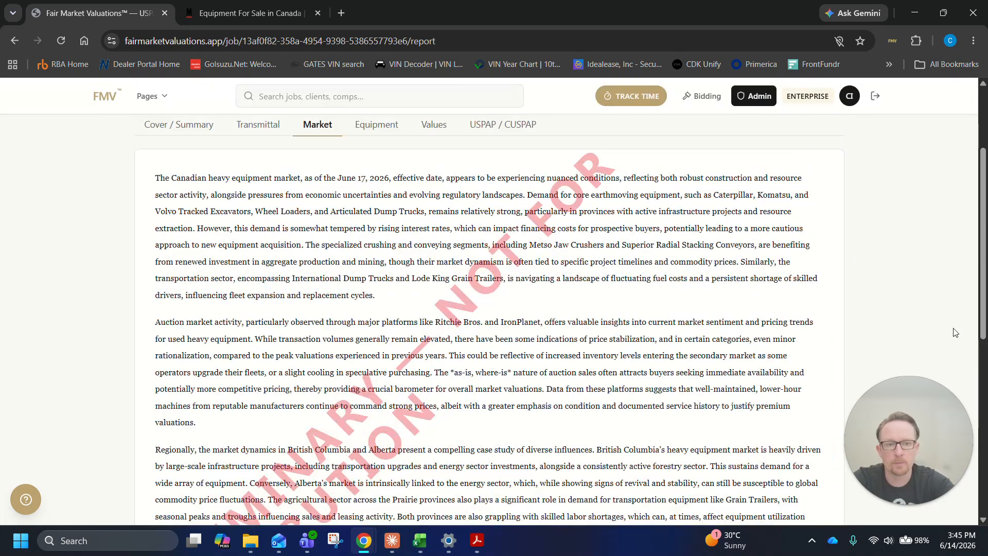
Review the report's Equipment section, reading each unit's description, condition ratings and inspection status
scroll(954, 330, up, 3)
click(392, 270)
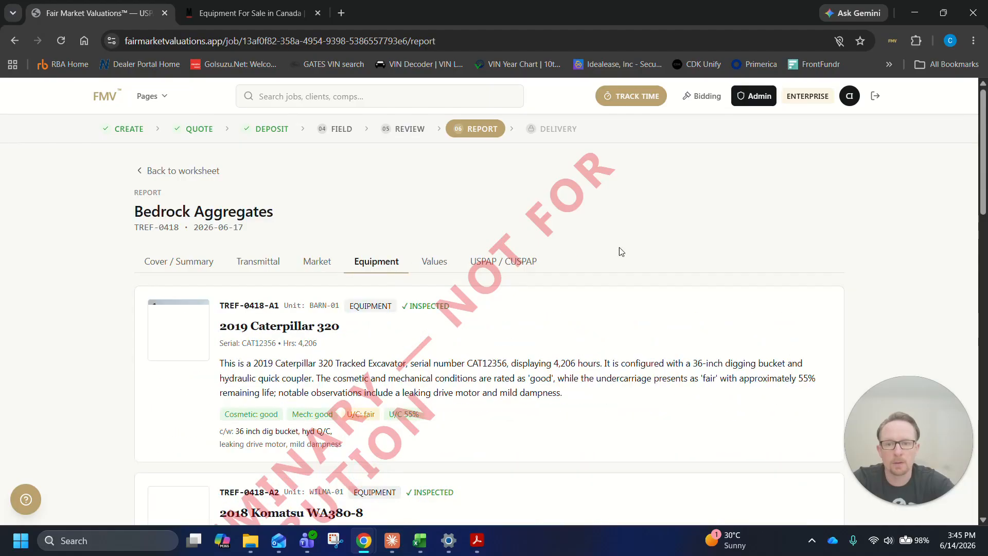
scroll(824, 229, down, 2)
scroll(824, 228, down, 1)
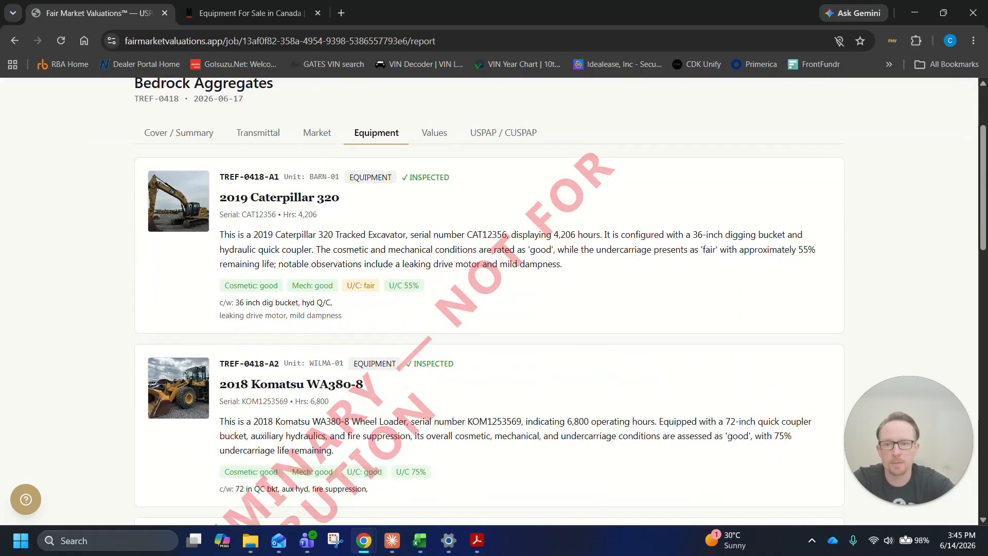
scroll(482, 201, down, 7)
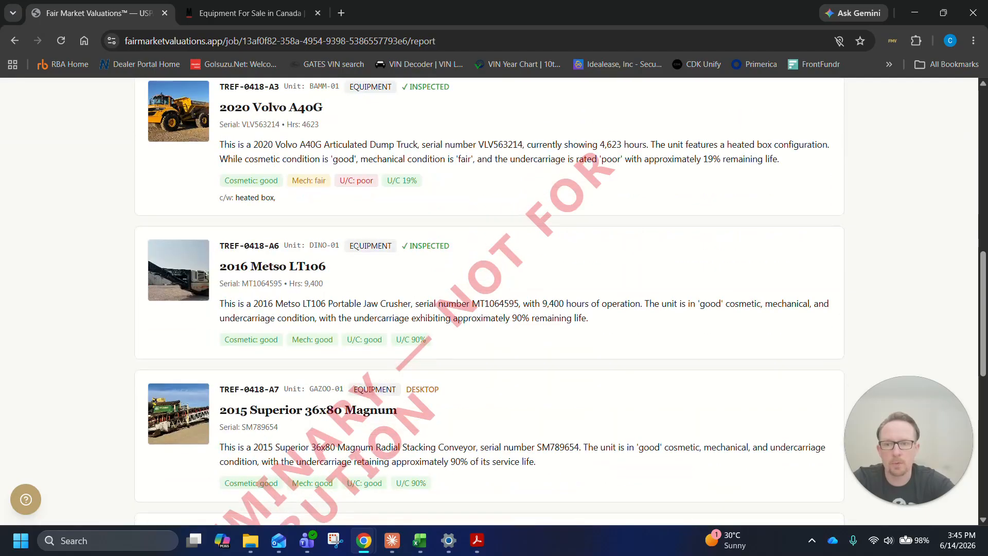
scroll(341, 359, down, 7)
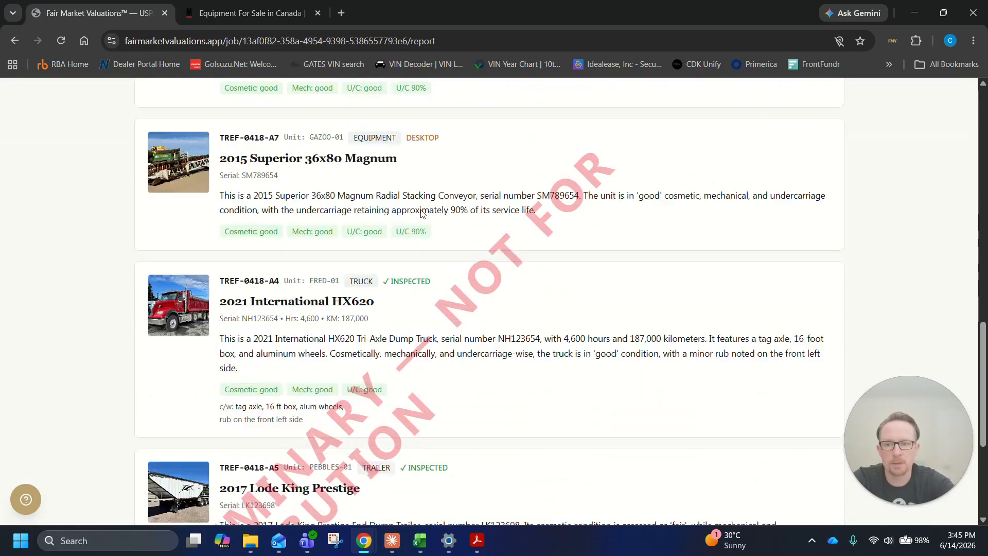
scroll(604, 247, down, 2)
Look over the FLV, OLV and FMV conclusions for each unit in the report's Values section
scroll(838, 360, up, 18)
click(439, 265)
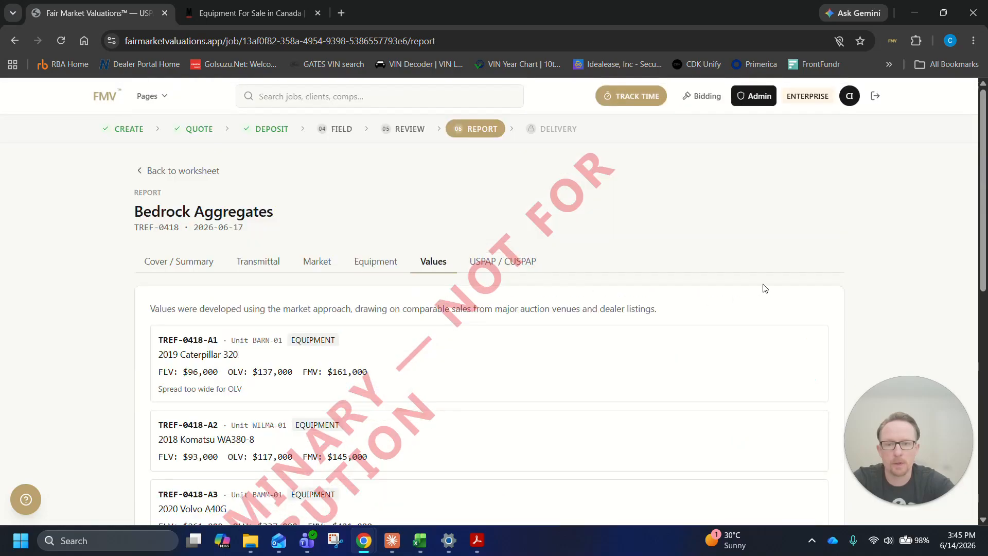
scroll(767, 286, down, 8)
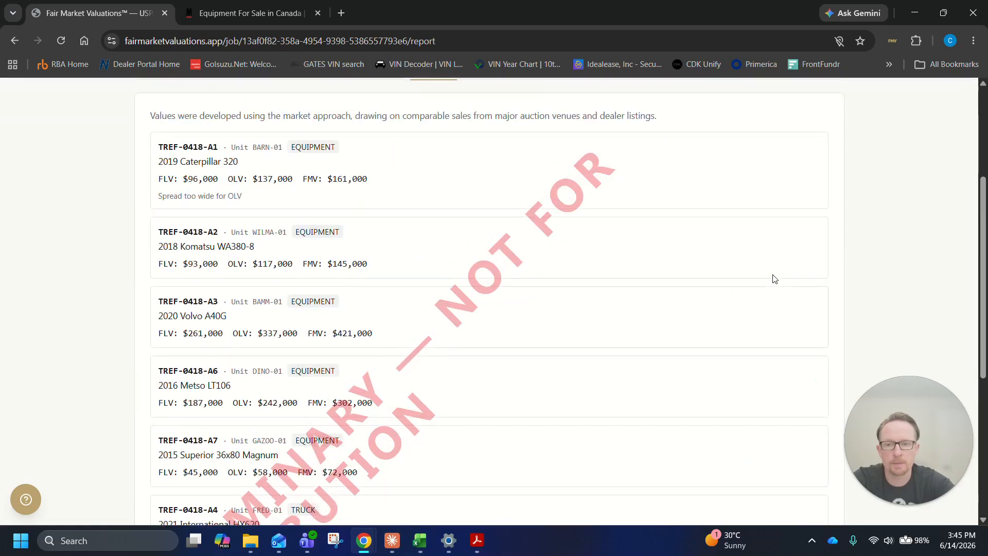
Check the blank USPAP / CUSPAP disclosures and fill the required Scope of Work with the starter template
scroll(775, 279, up, 10)
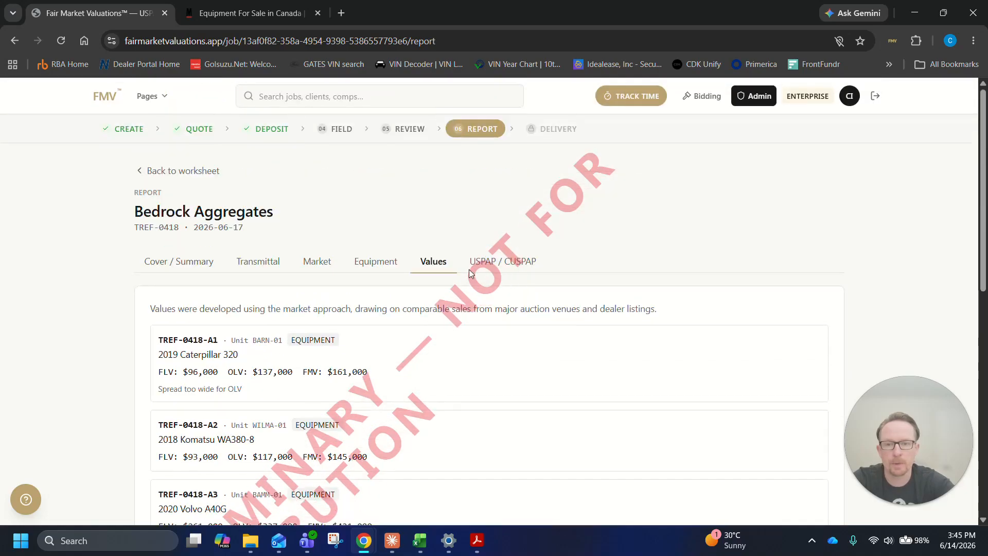
click(480, 261)
scroll(739, 240, down, 2)
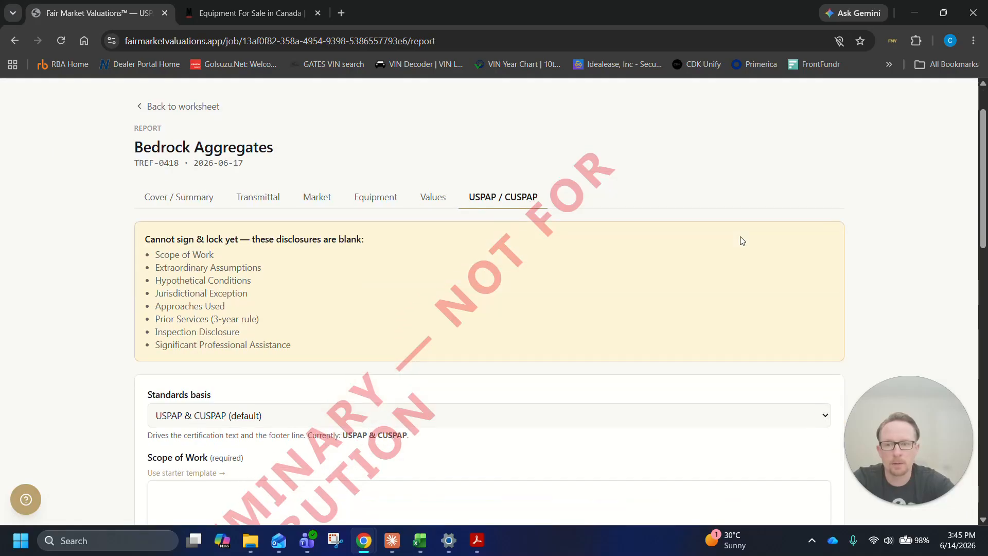
scroll(742, 240, down, 2)
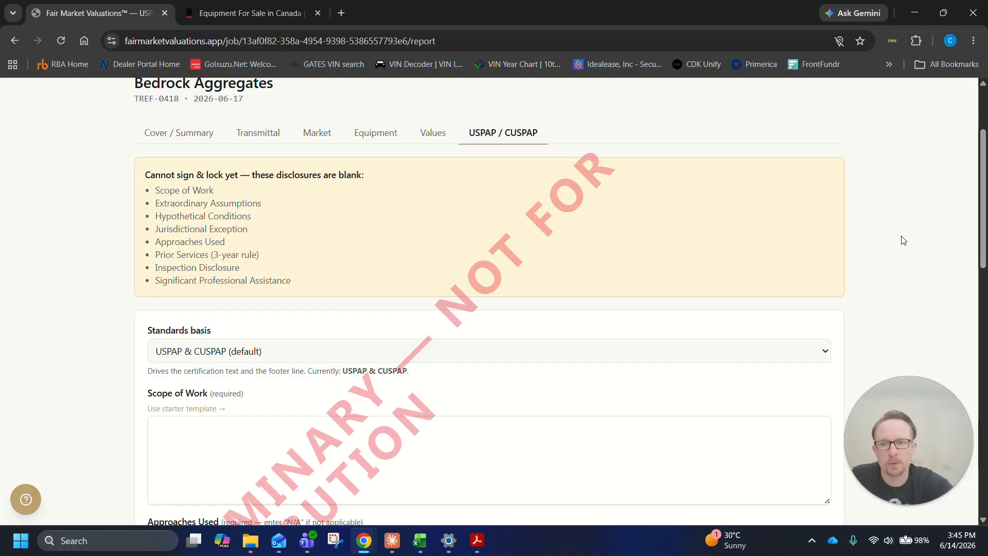
scroll(901, 239, down, 4)
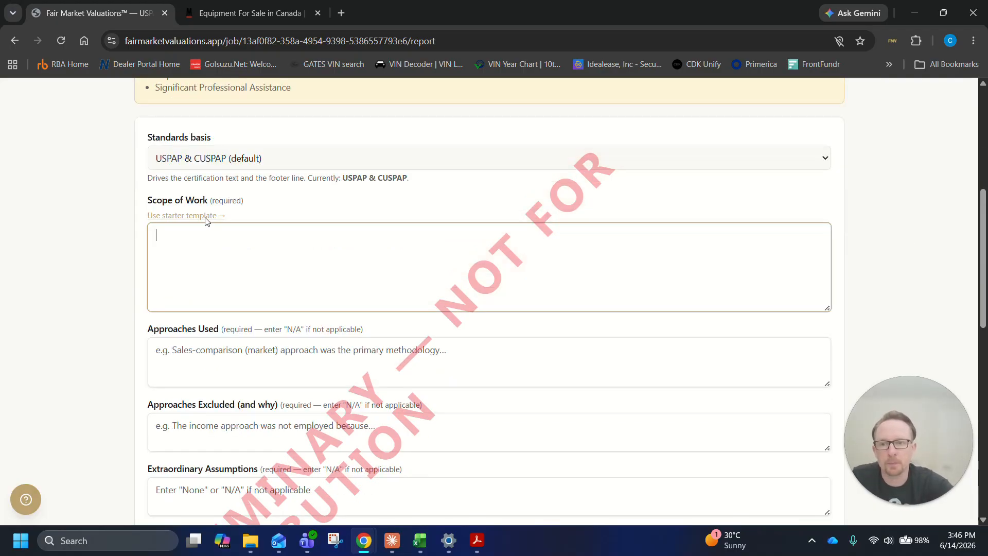
click(175, 215)
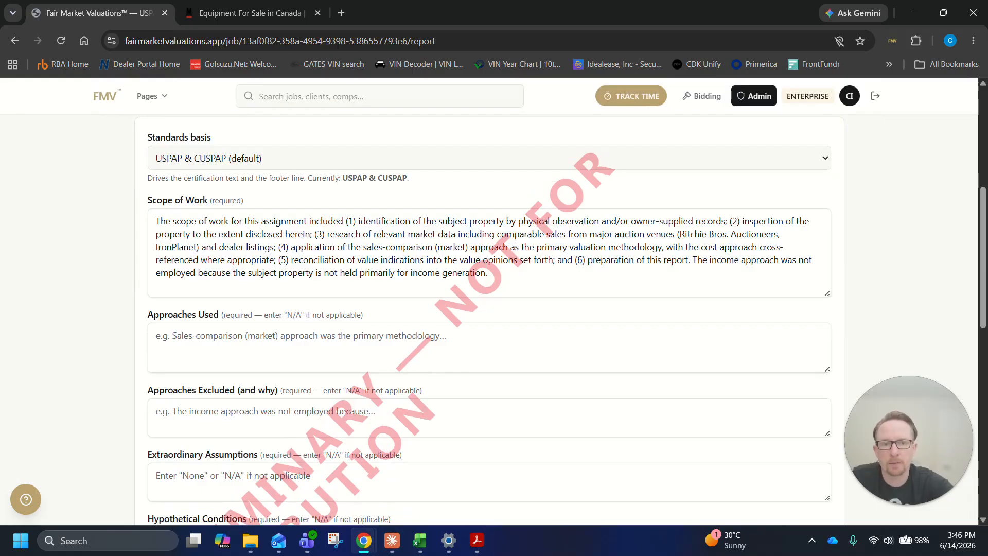
Review the USPAP / CUSPAP disclosure fields from Approaches Used through Significant Professional Assistance
scroll(489, 309, down, 1)
click(330, 280)
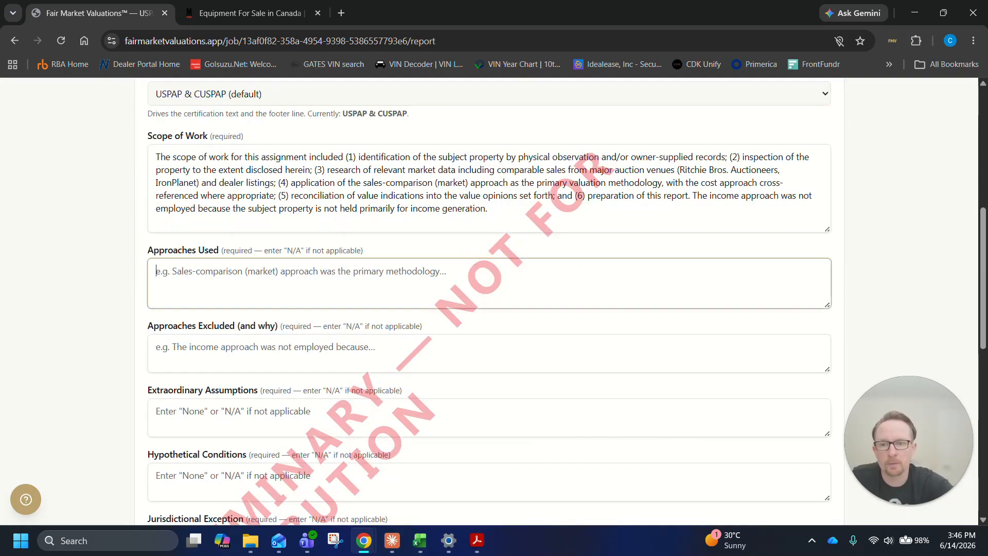
scroll(329, 281, down, 1)
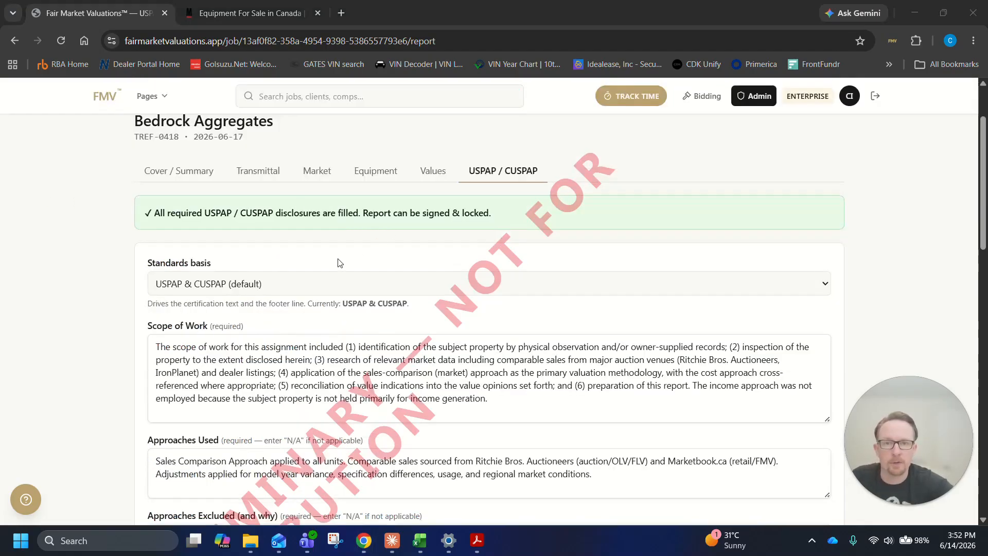
scroll(576, 267, down, 1)
scroll(489, 298, down, 5)
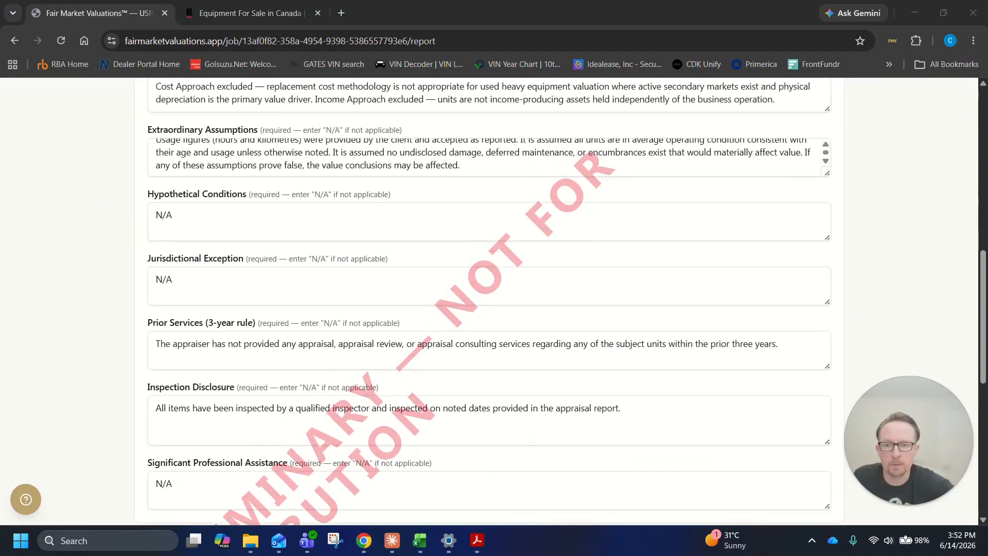
Read the SR 8-3 certification statements that will appear in the signed report, highlighting statements 3 through 8
scroll(540, 302, down, 2)
scroll(539, 301, down, 4)
drag(181, 256, 592, 359)
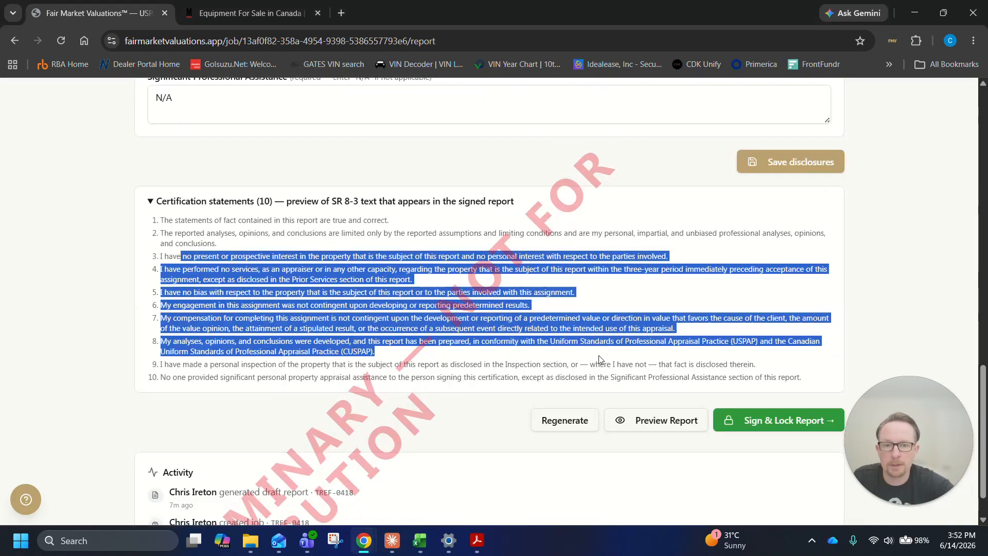
scroll(608, 337, down, 1)
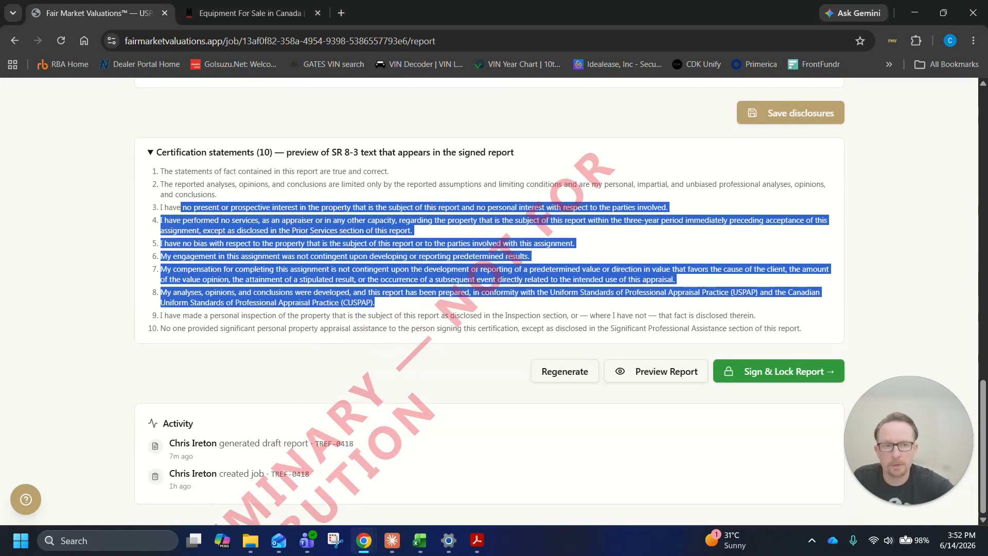
Save the USPAP / CUSPAP compliance disclosures and look back over the saved fields
scroll(791, 243, up, 3)
click(812, 314)
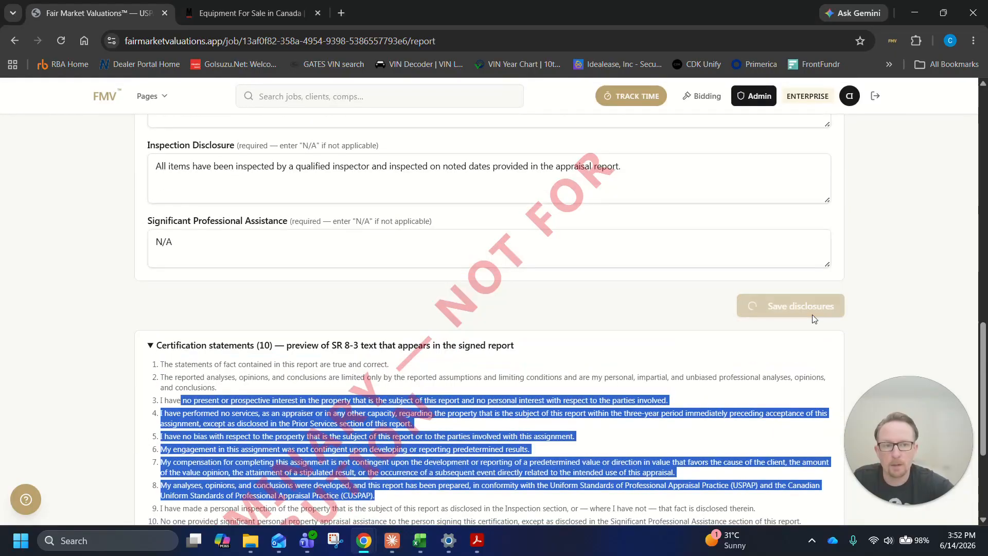
scroll(649, 341, down, 3)
scroll(703, 291, up, 12)
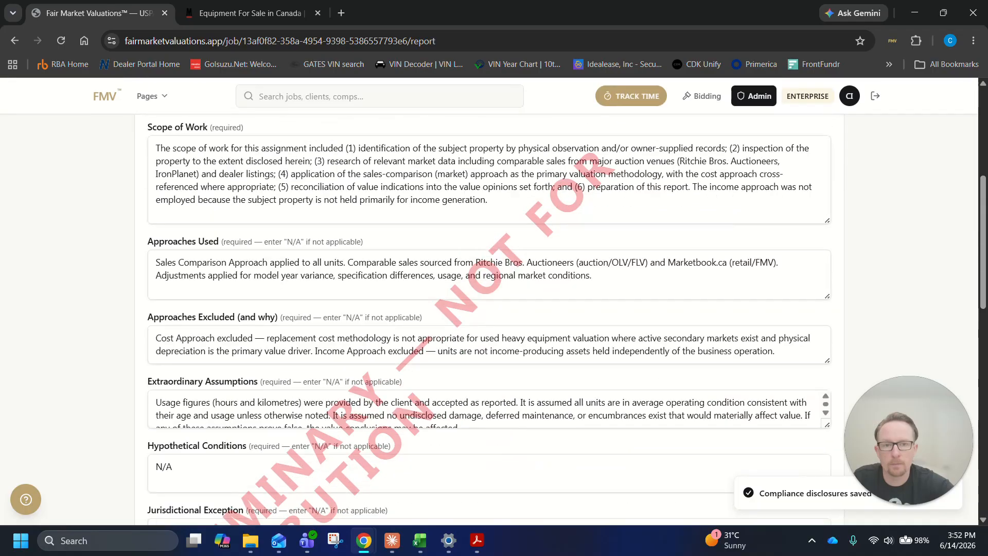
Open the preliminary report preview and check the cover page's summary of appraised items and value totals
scroll(700, 289, down, 5)
scroll(701, 289, down, 7)
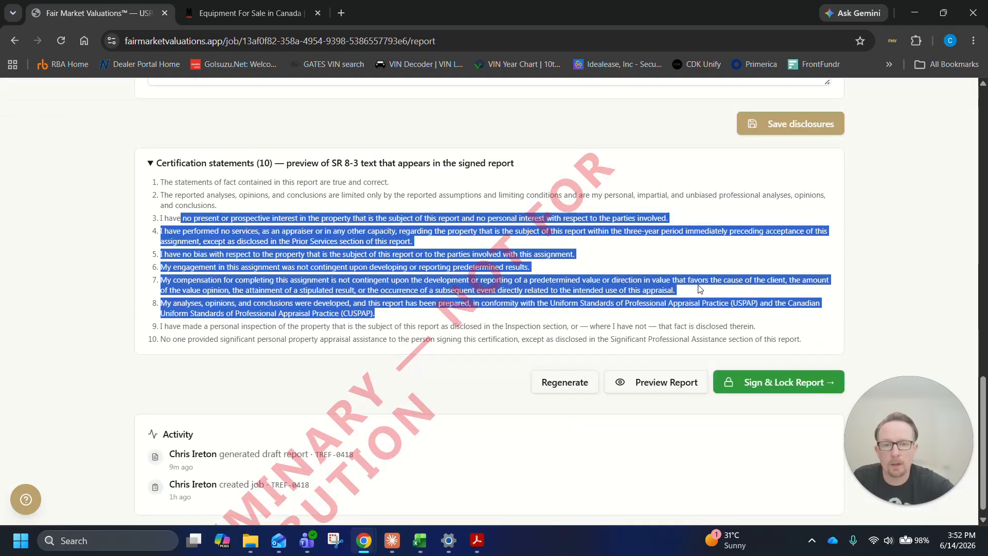
click(664, 373)
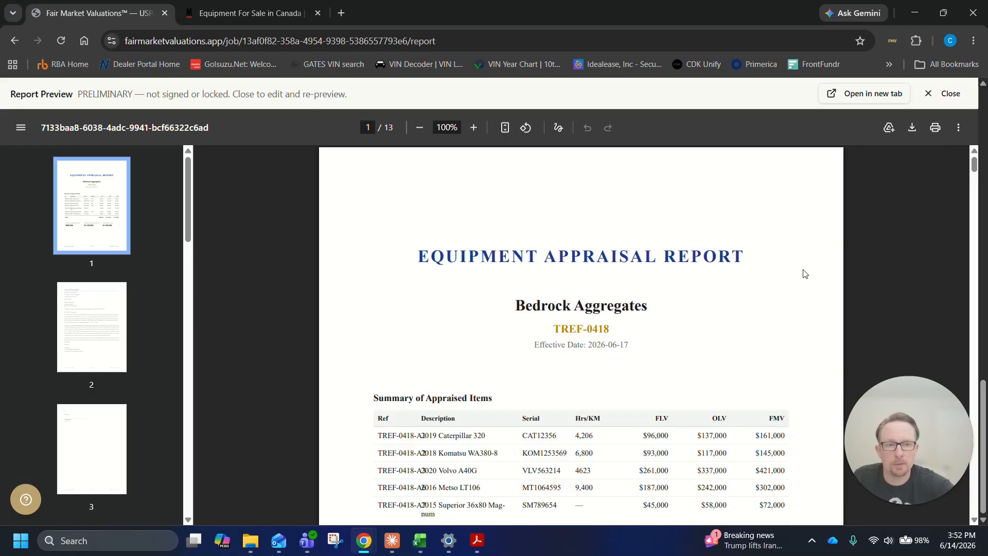
scroll(805, 274, down, 1)
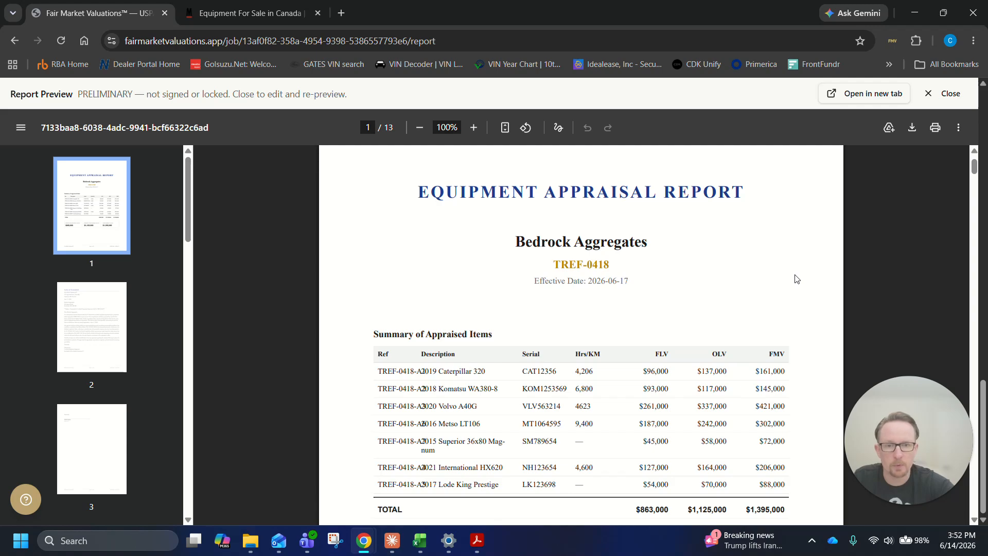
scroll(791, 262, down, 1)
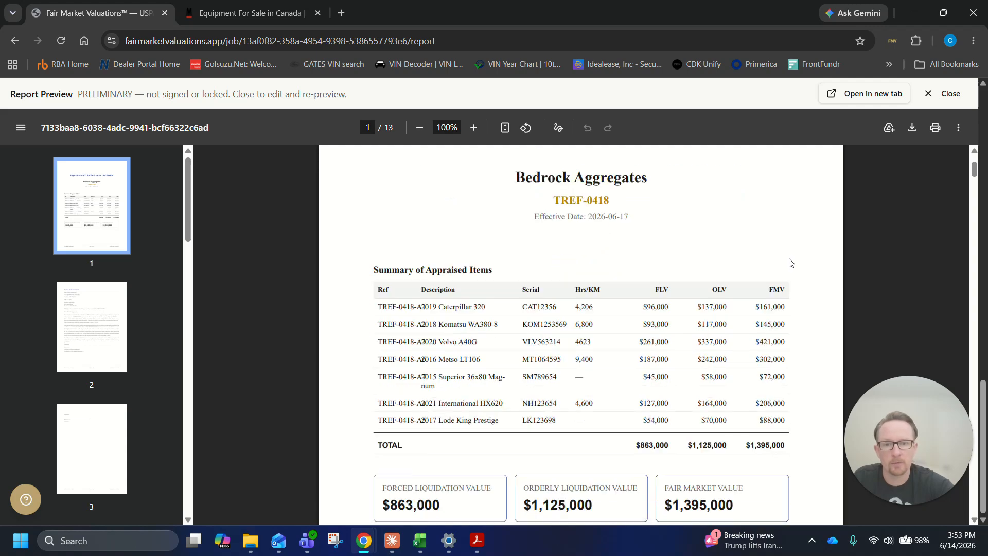
scroll(780, 227, down, 5)
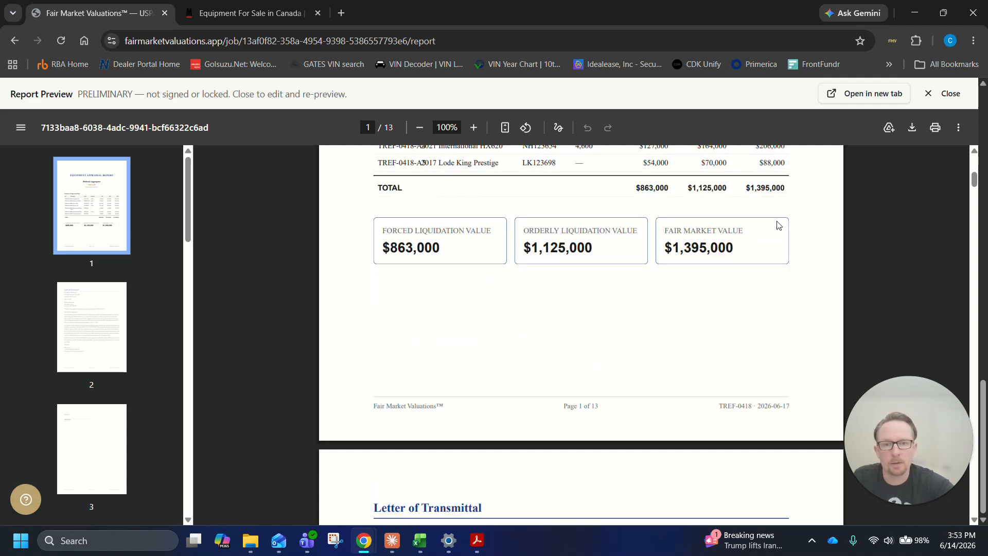
Read the Letter of Transmittal in the report preview and check its signature block on page 3
scroll(796, 226, down, 4)
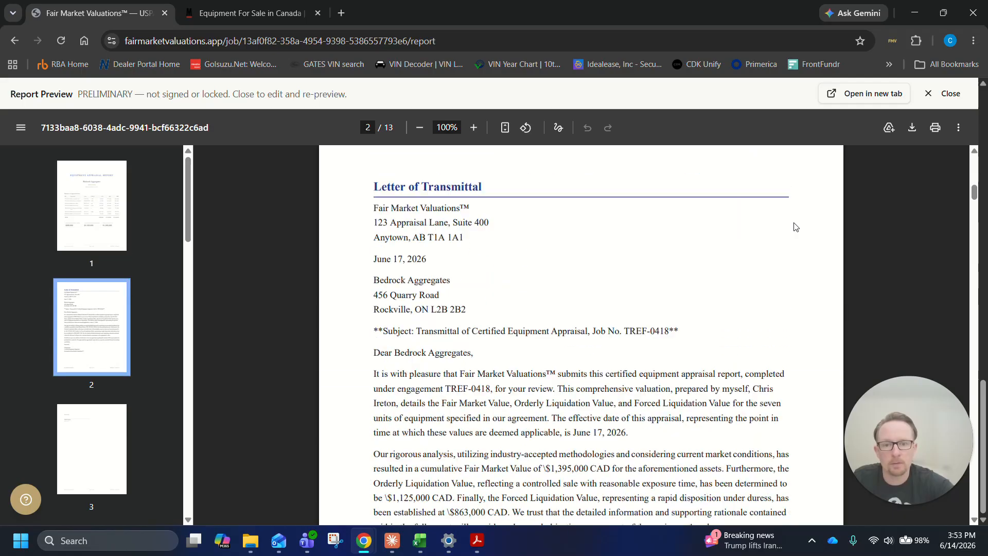
scroll(795, 227, down, 2)
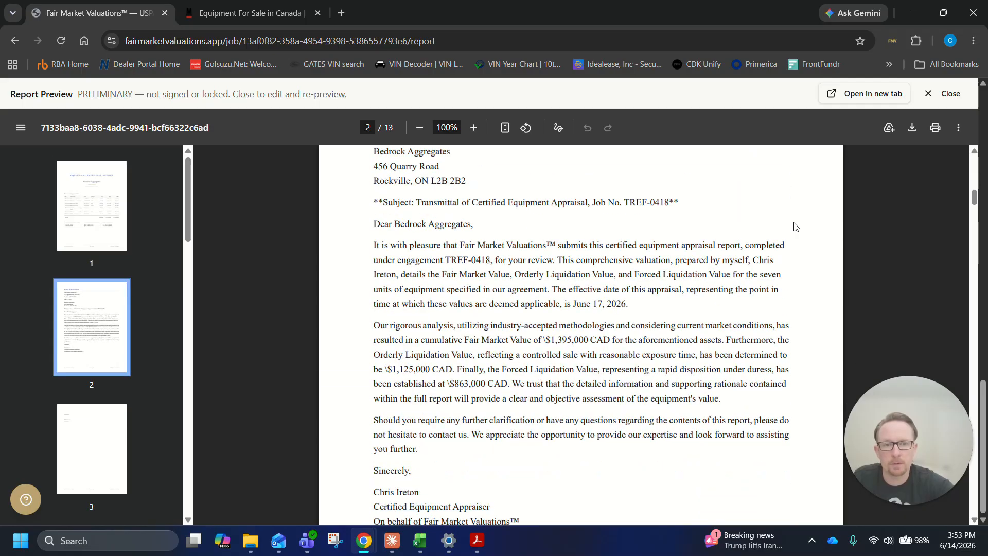
scroll(795, 226, down, 1)
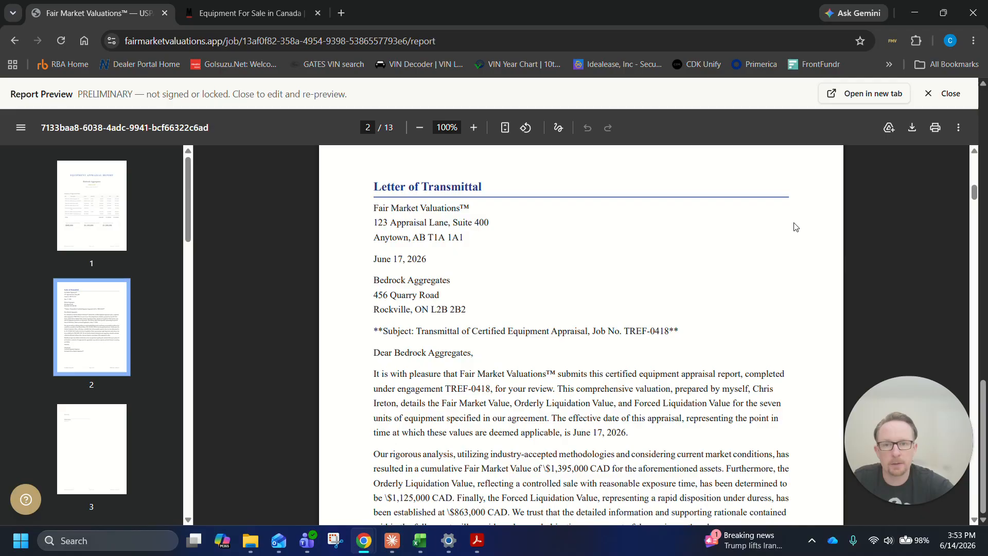
scroll(795, 226, down, 12)
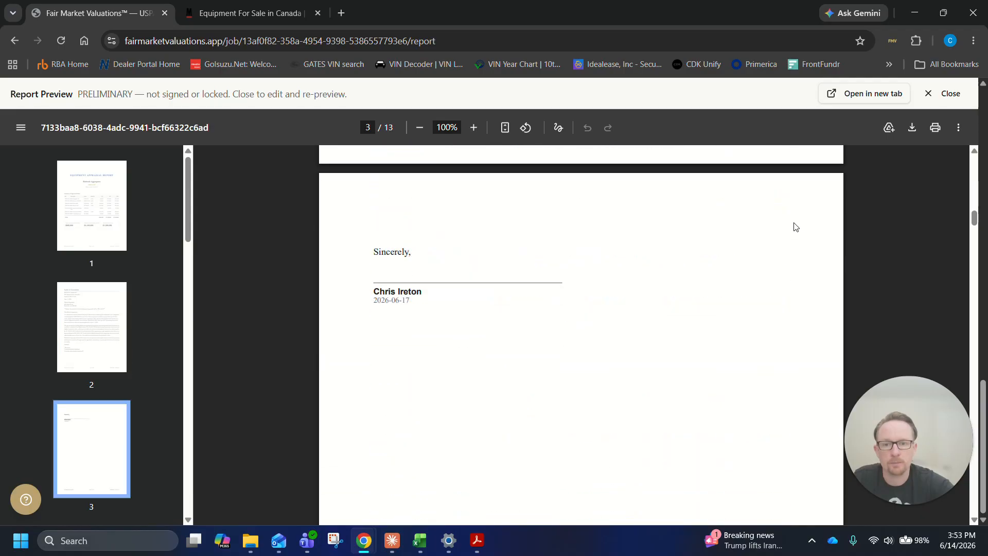
scroll(795, 227, up, 2)
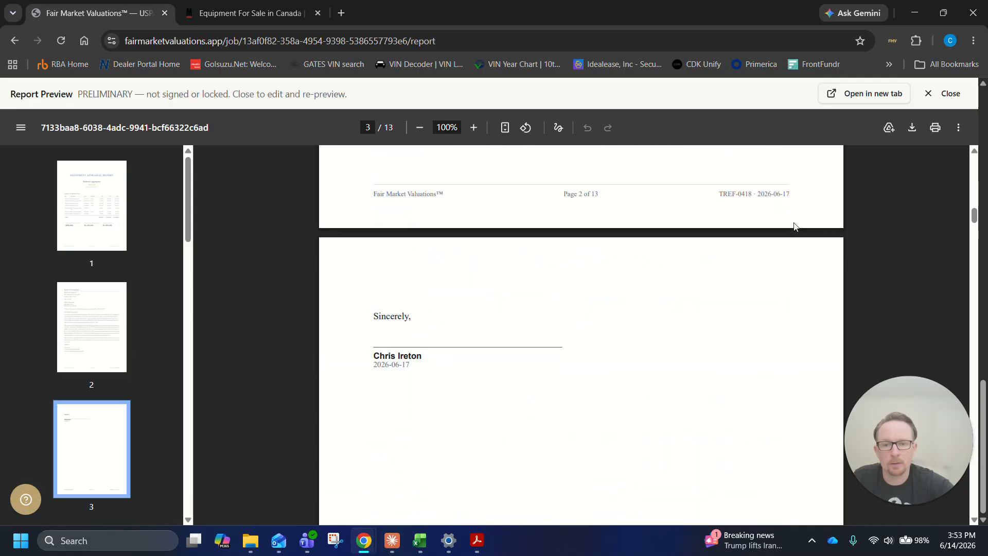
scroll(795, 226, down, 10)
scroll(797, 227, up, 1)
Review the Assumptions & Disclosures page and the illustrated Equipment Descriptions in the report preview
scroll(795, 226, down, 10)
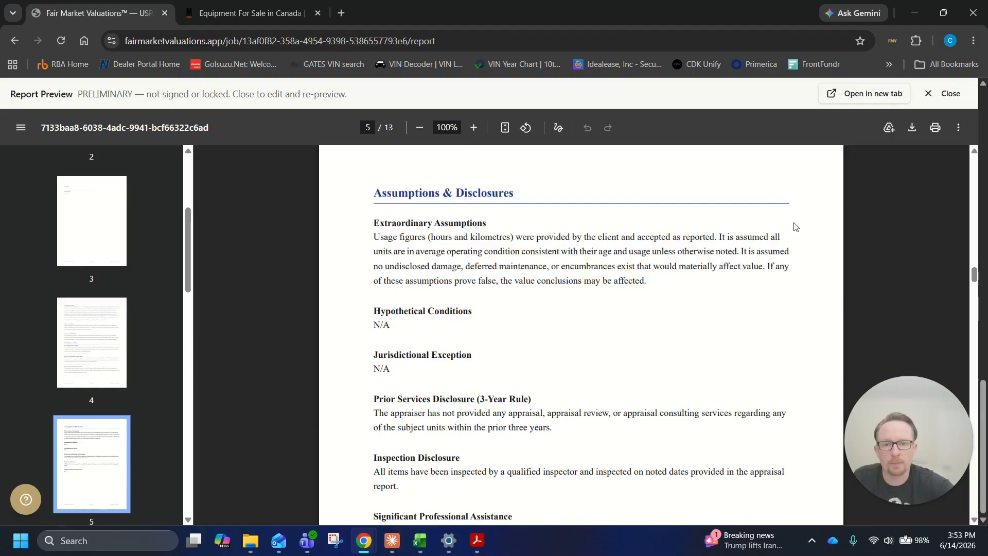
scroll(795, 226, down, 20)
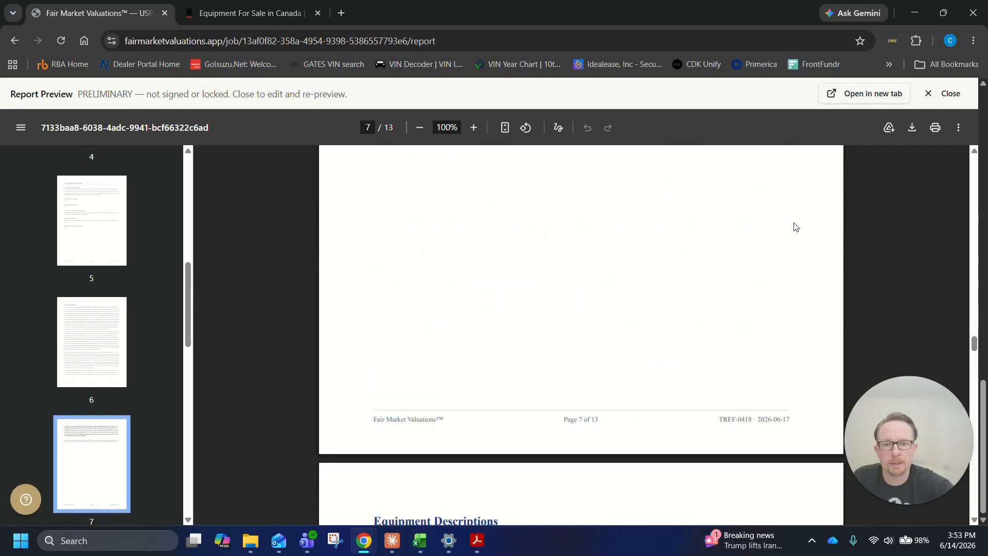
scroll(797, 227, down, 10)
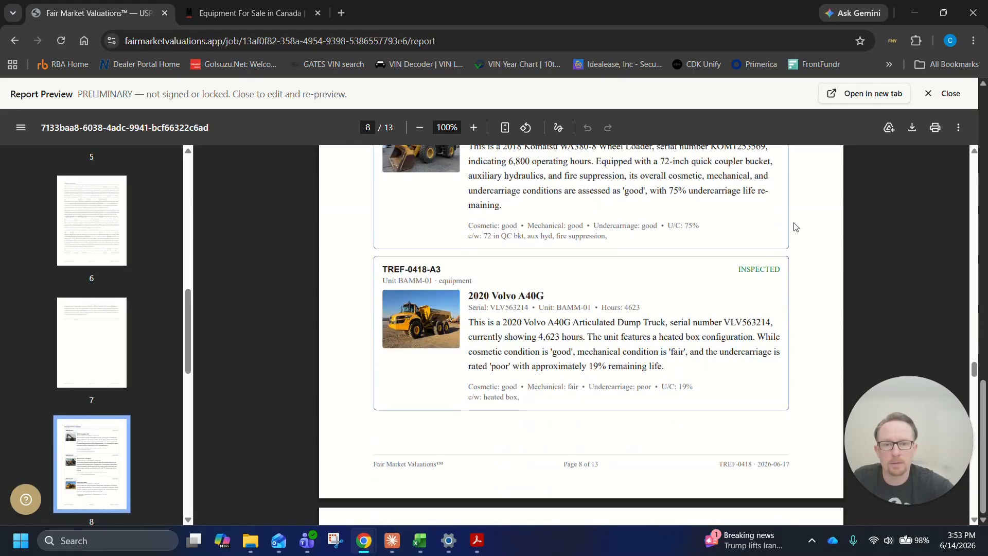
scroll(796, 227, up, 3)
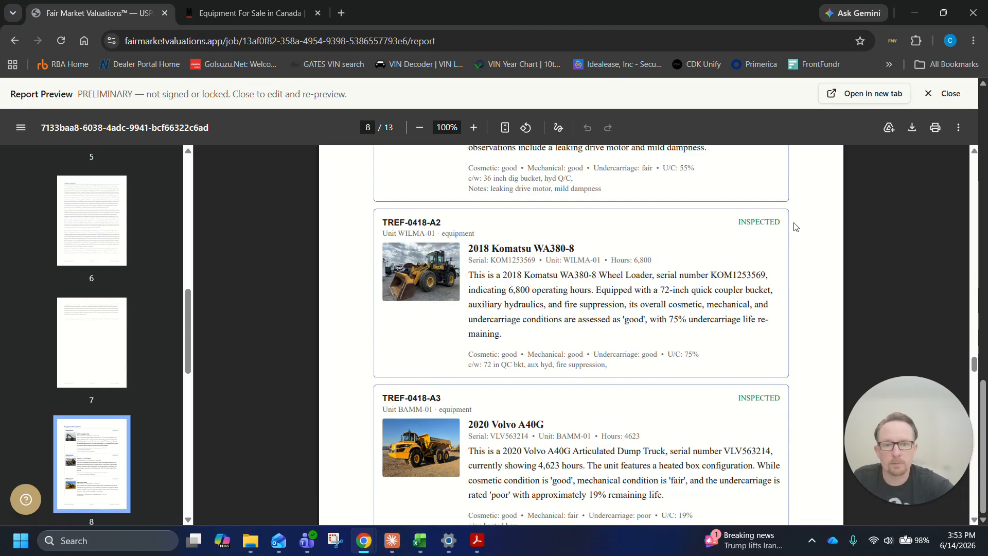
scroll(797, 227, down, 5)
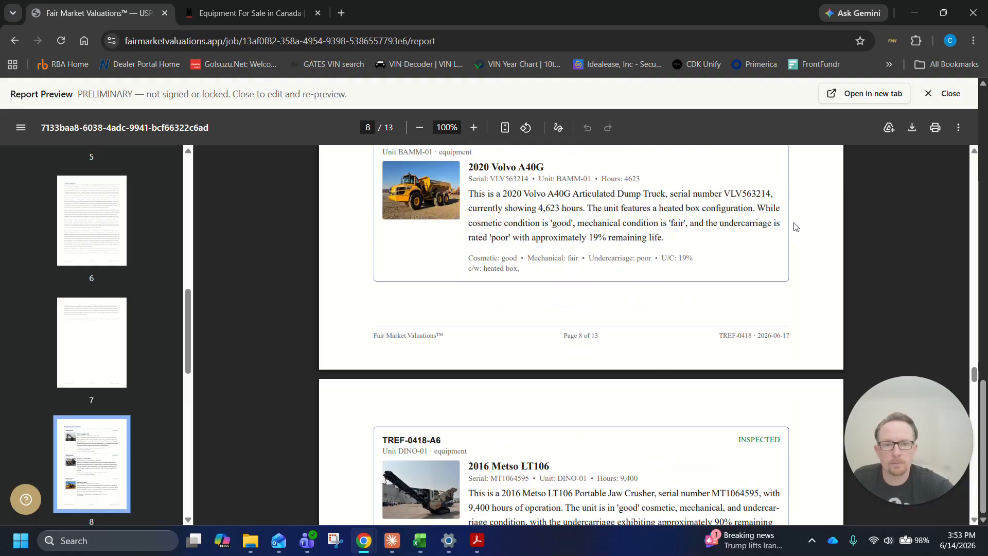
scroll(797, 226, down, 14)
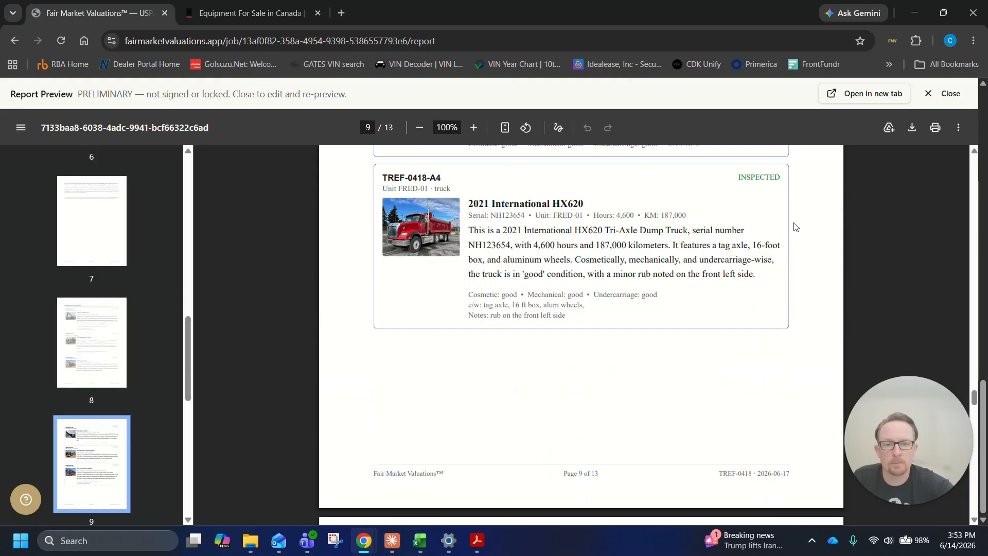
Review the Value Conclusions and Certification pages of the previewed report
scroll(796, 227, down, 15)
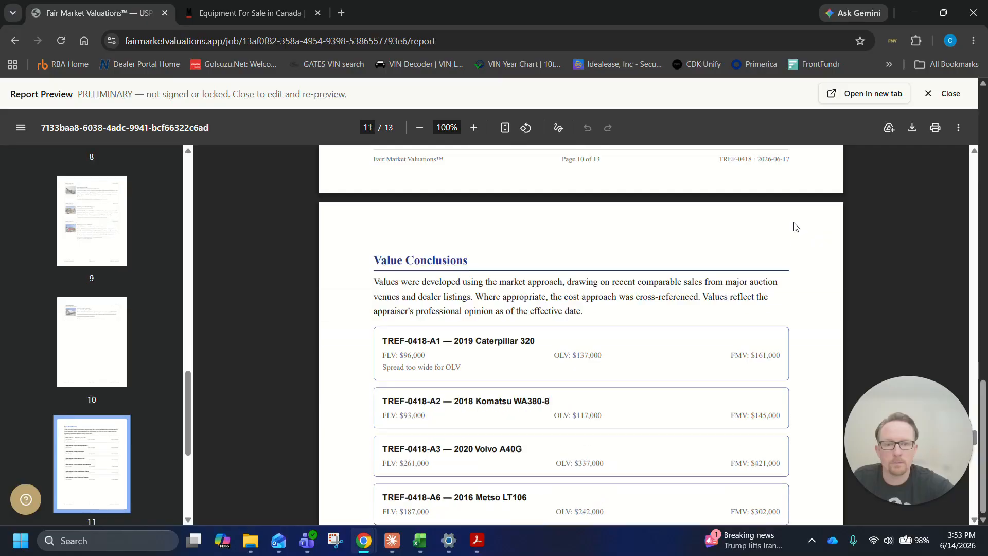
scroll(796, 227, down, 14)
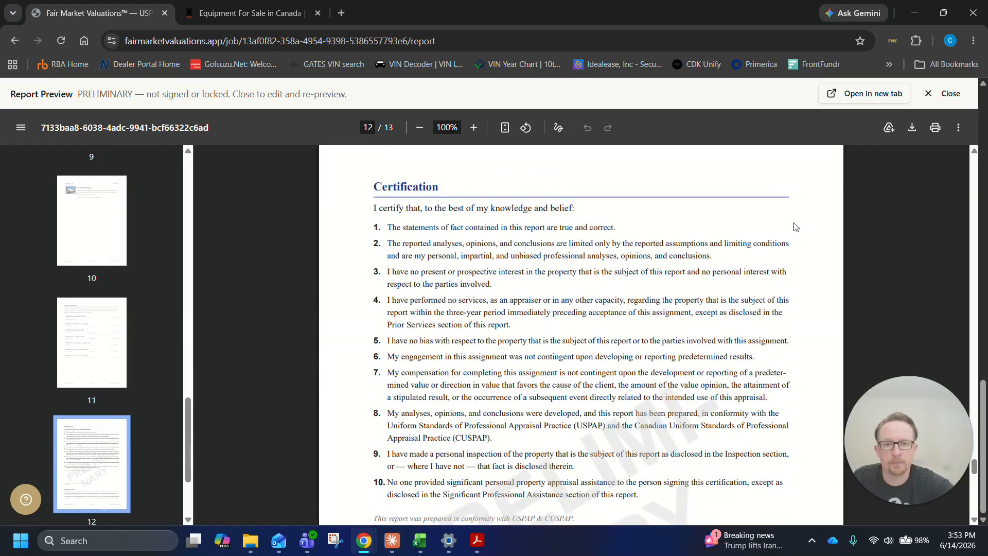
Close the report preview after checking its last page, and sign and lock the Bedrock Aggregates report
scroll(796, 227, down, 10)
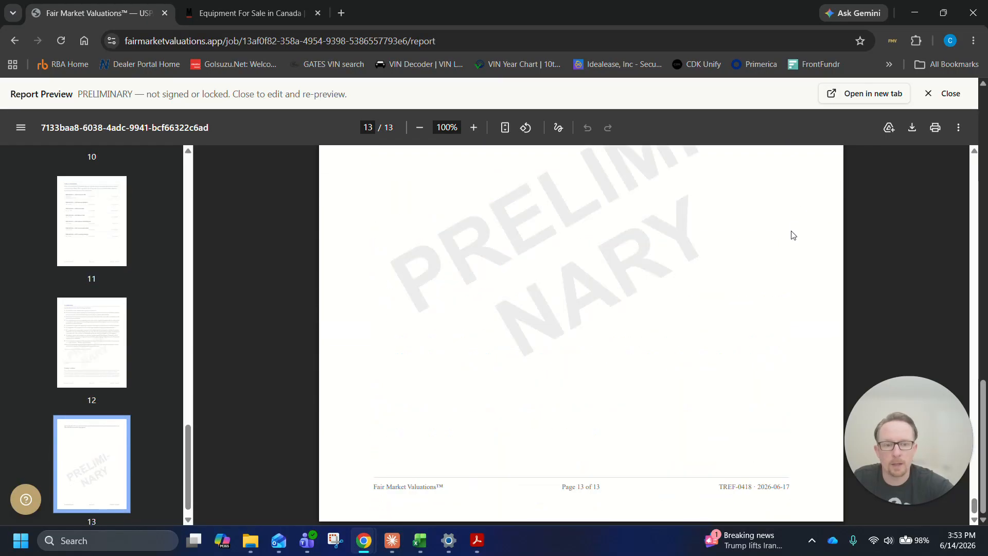
click(940, 100)
scroll(868, 338, up, 10)
scroll(869, 338, up, 6)
scroll(798, 238, down, 20)
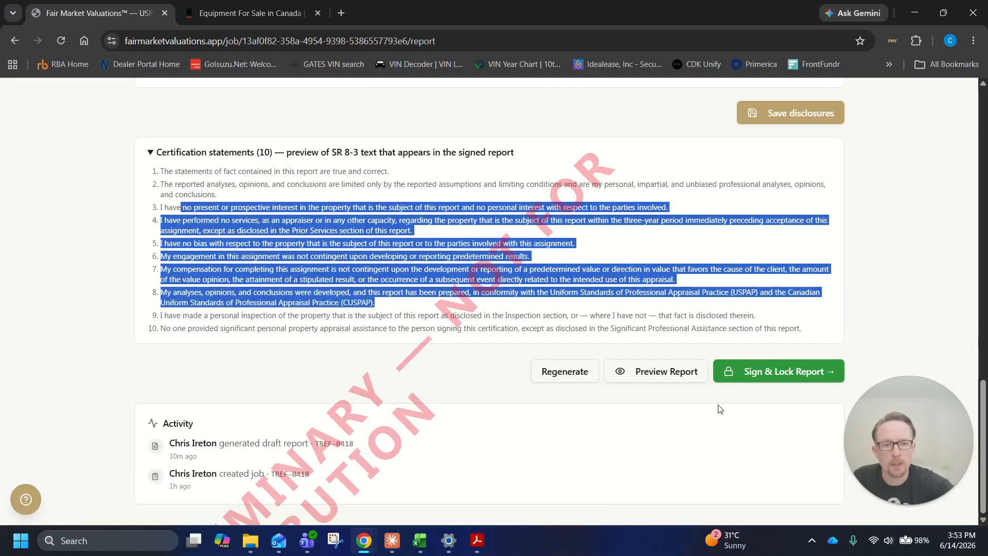
click(801, 366)
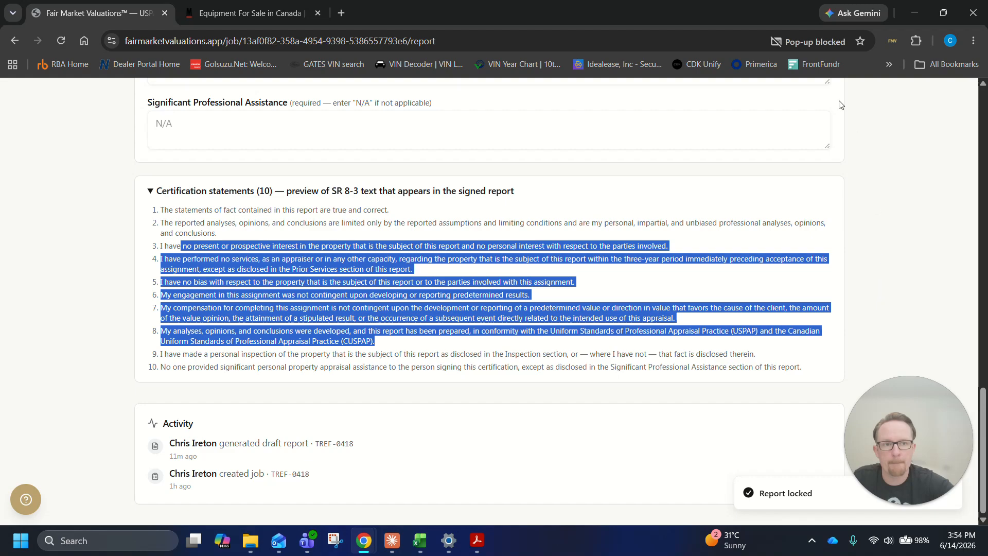
Set the browser to always allow pop-ups and redirects from the Fair Market Valuations site
click(832, 43)
click(742, 114)
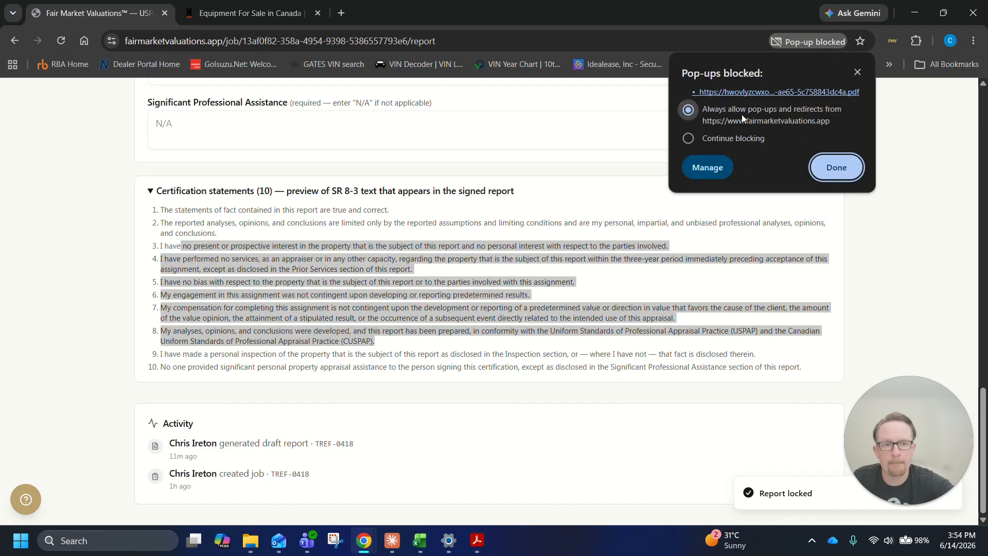
click(819, 171)
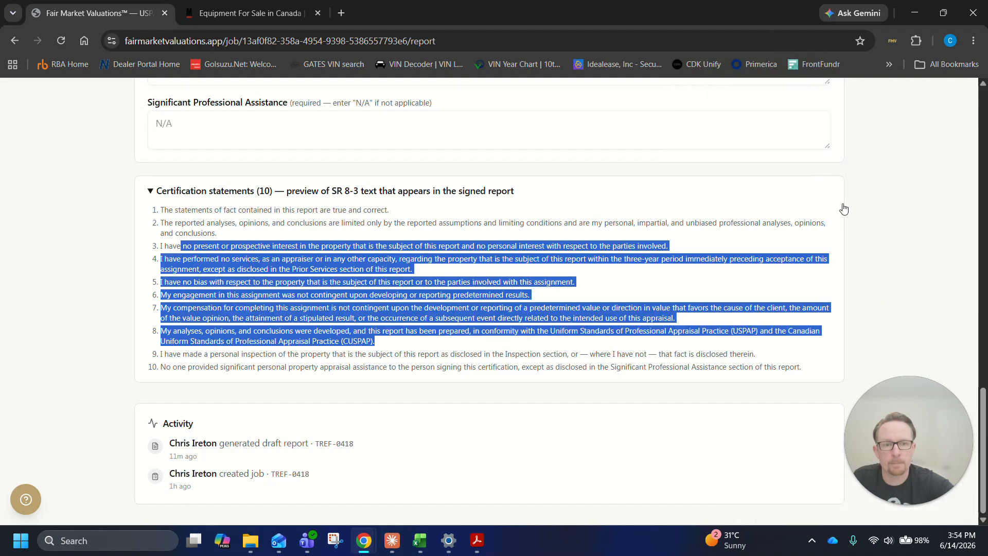
Open the locked report's PDF and review it from the cover page through the equipment descriptions
scroll(904, 262, up, 13)
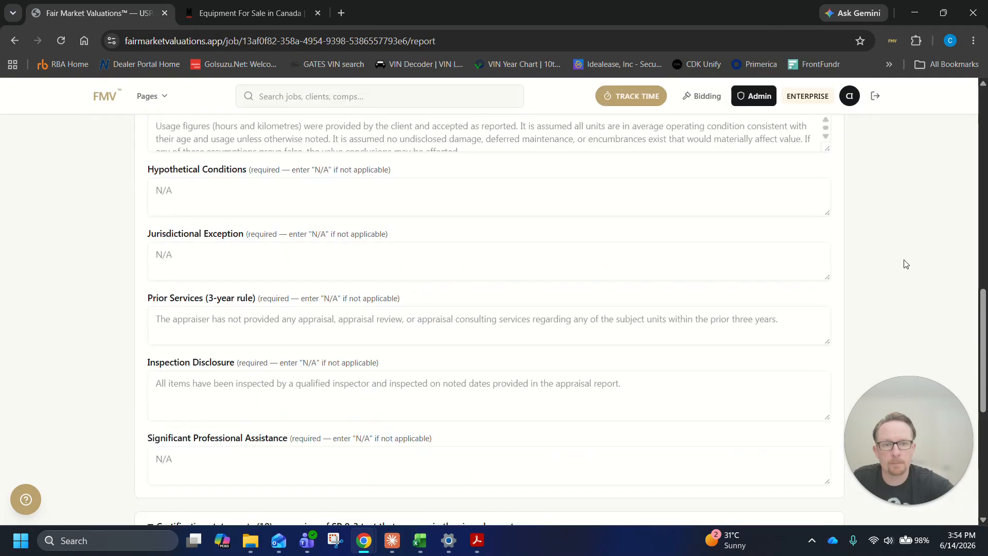
scroll(902, 264, up, 5)
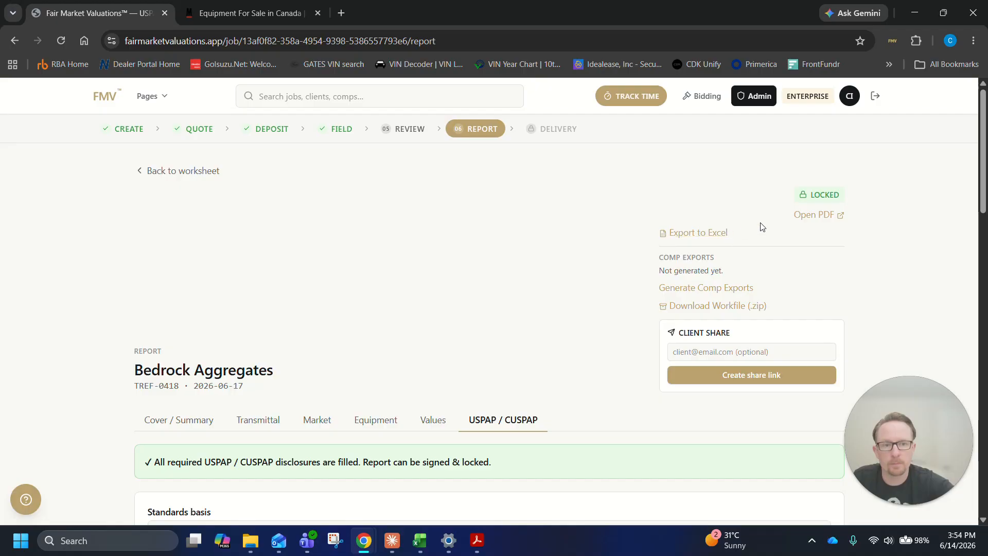
click(811, 218)
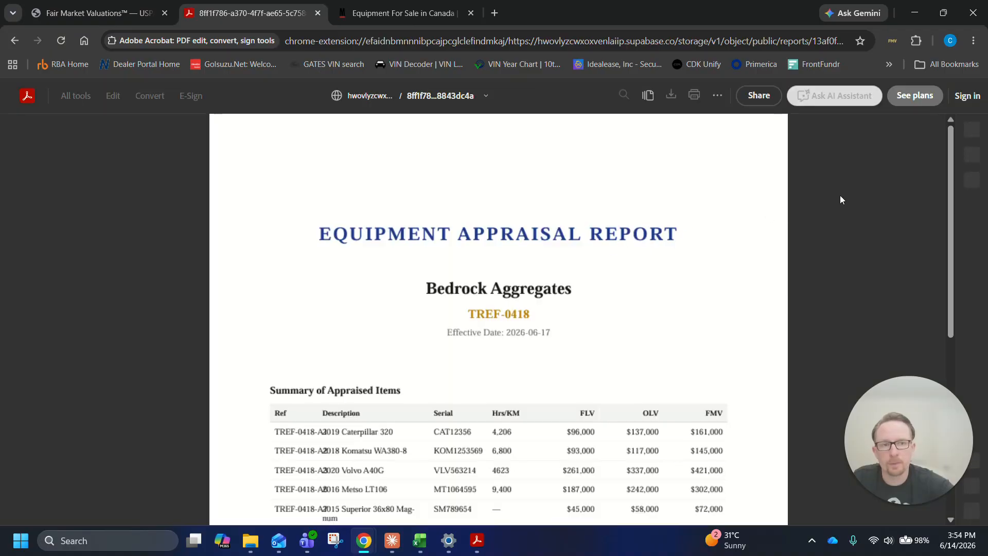
scroll(802, 196, down, 5)
scroll(802, 202, down, 15)
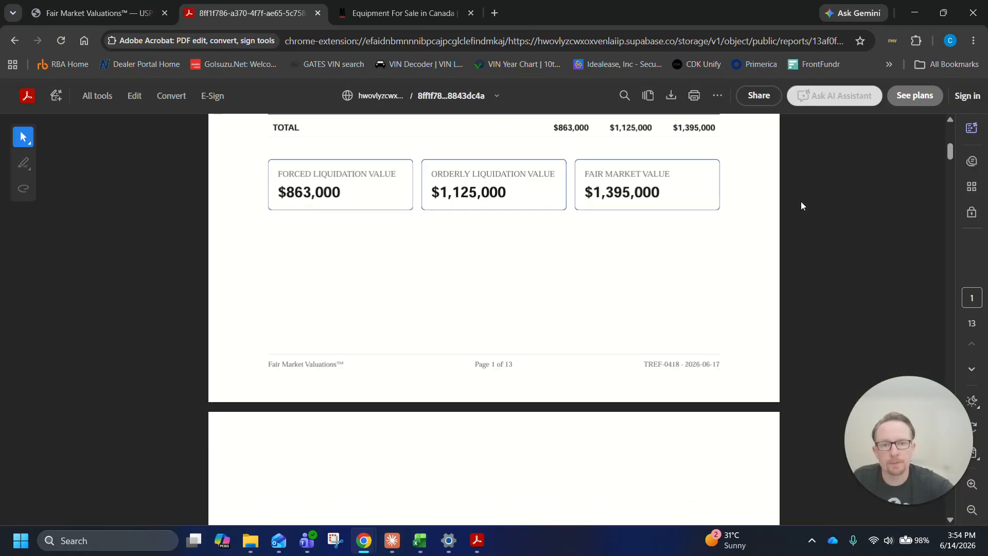
scroll(801, 205, down, 20)
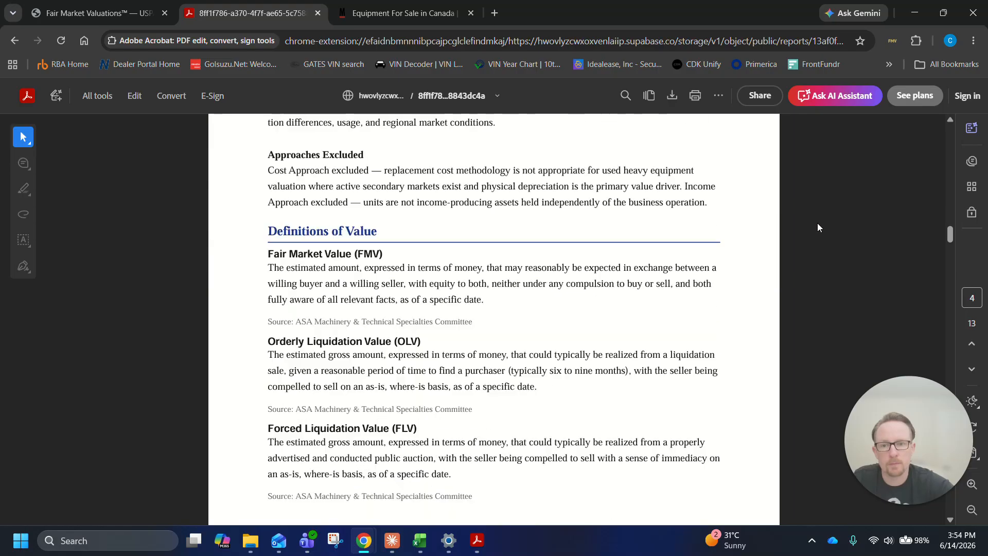
scroll(822, 226, down, 15)
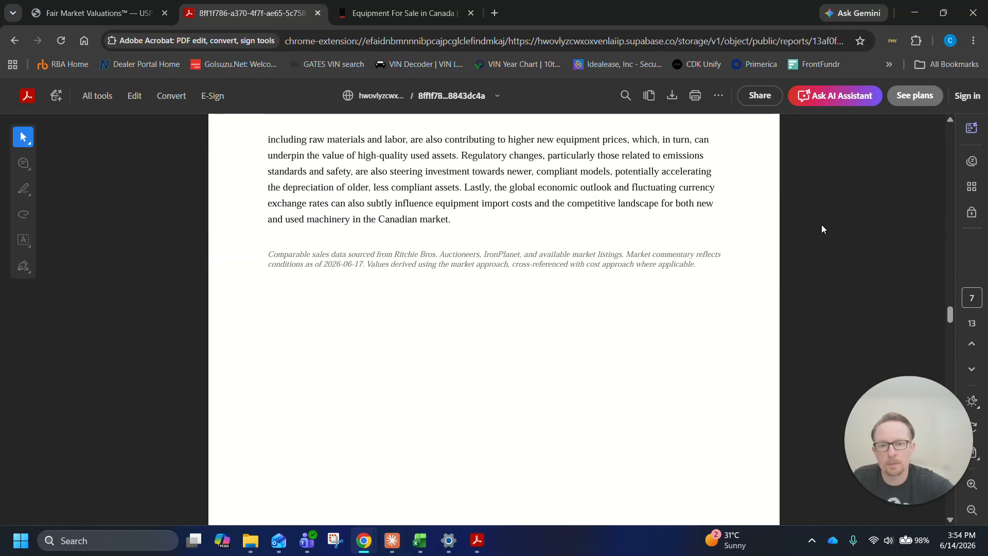
scroll(821, 230, down, 20)
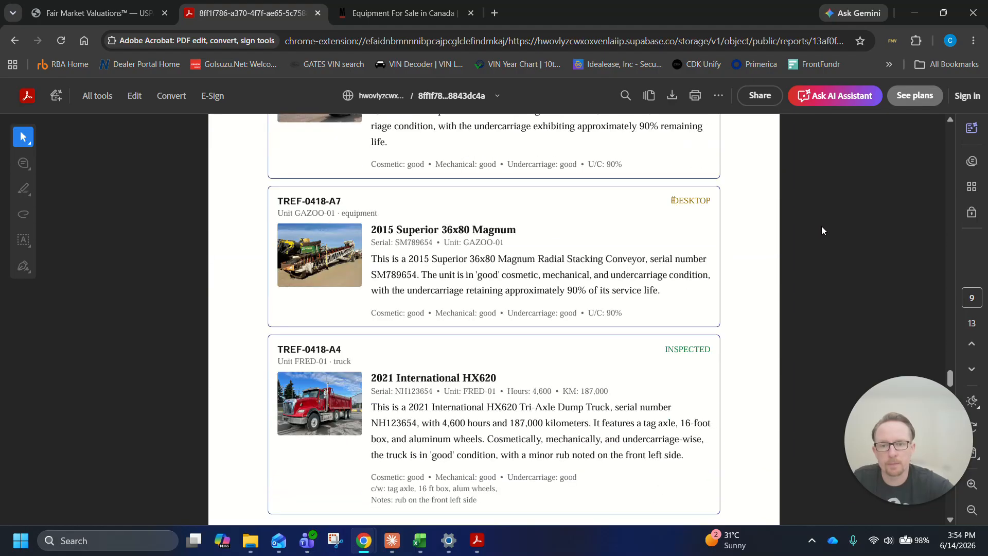
Check the Certification, Limiting Conditions and Value Conclusions pages of the locked report PDF, and close it
scroll(821, 231, down, 20)
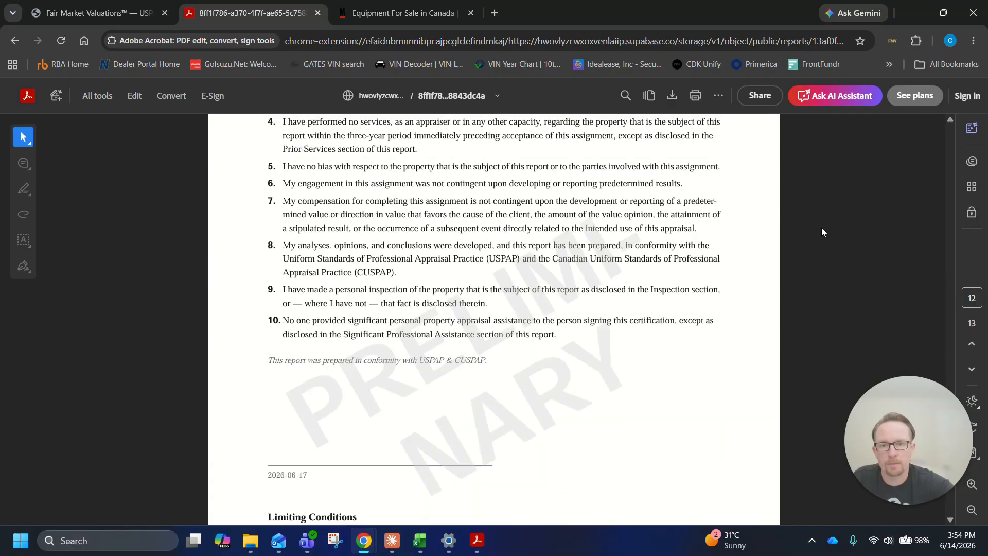
scroll(821, 232, up, 6)
scroll(820, 228, up, 6)
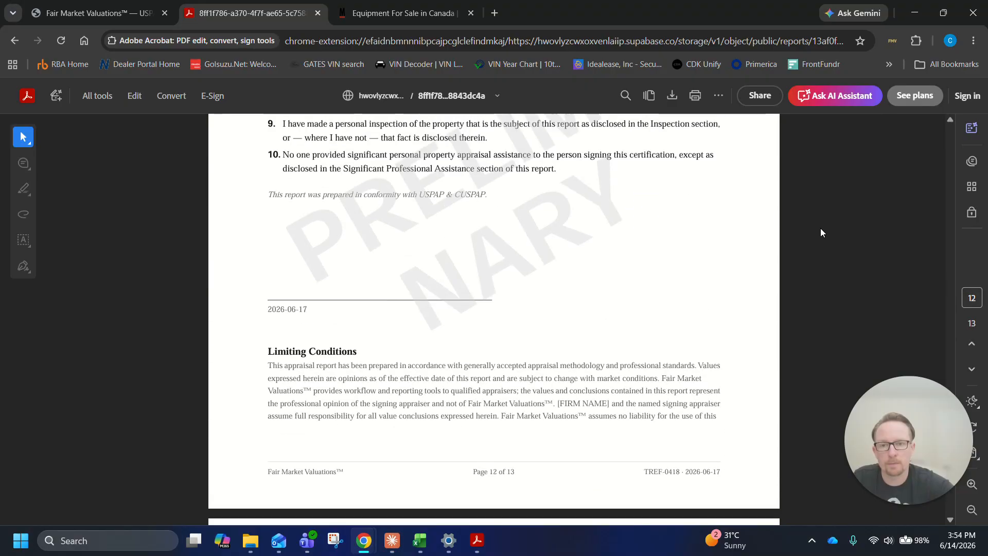
scroll(820, 227, down, 4)
scroll(821, 227, up, 5)
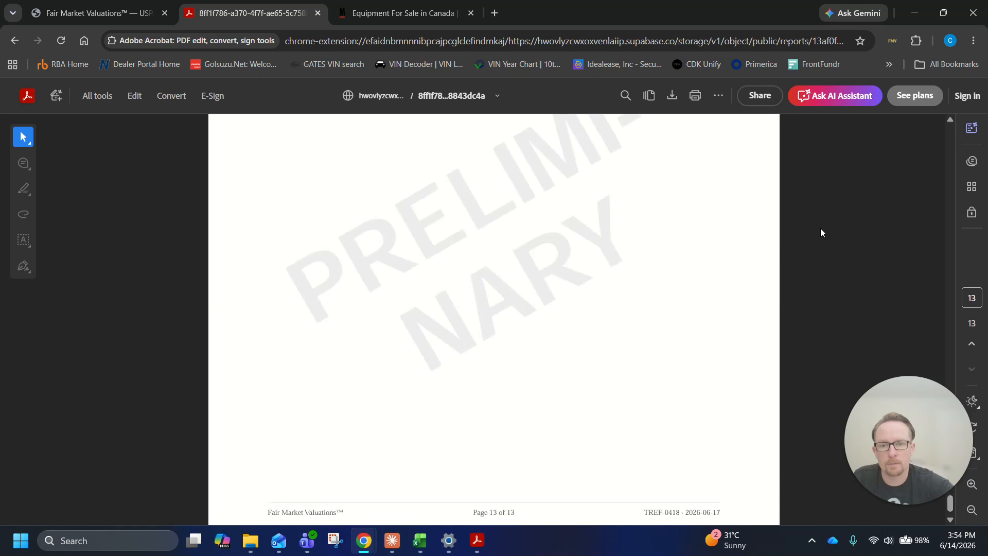
scroll(826, 231, down, 2)
scroll(857, 245, up, 4)
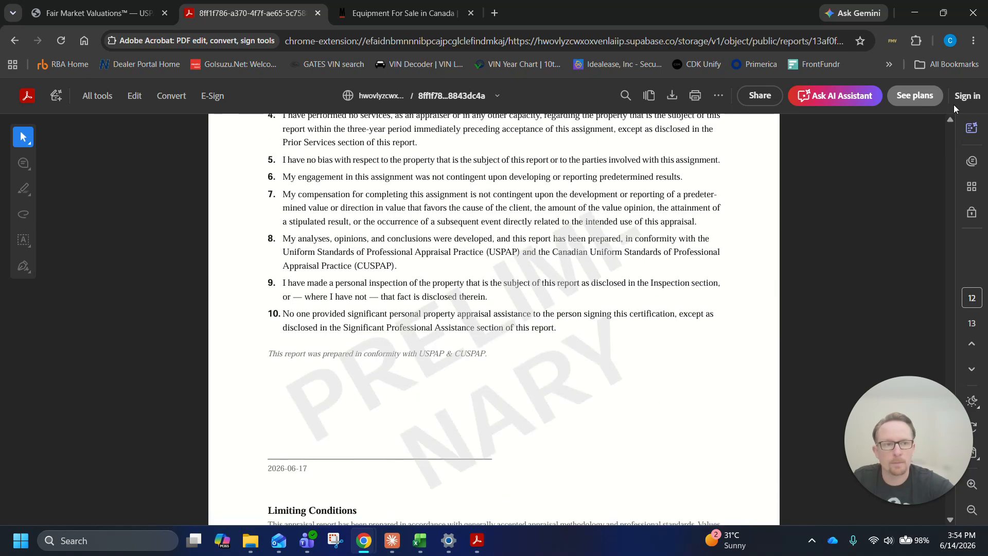
scroll(853, 227, up, 20)
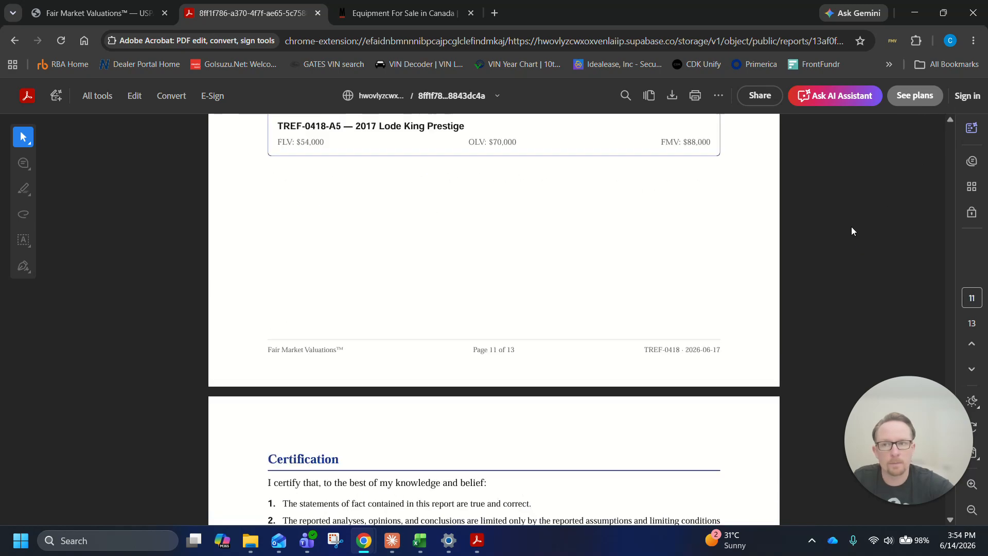
click(319, 13)
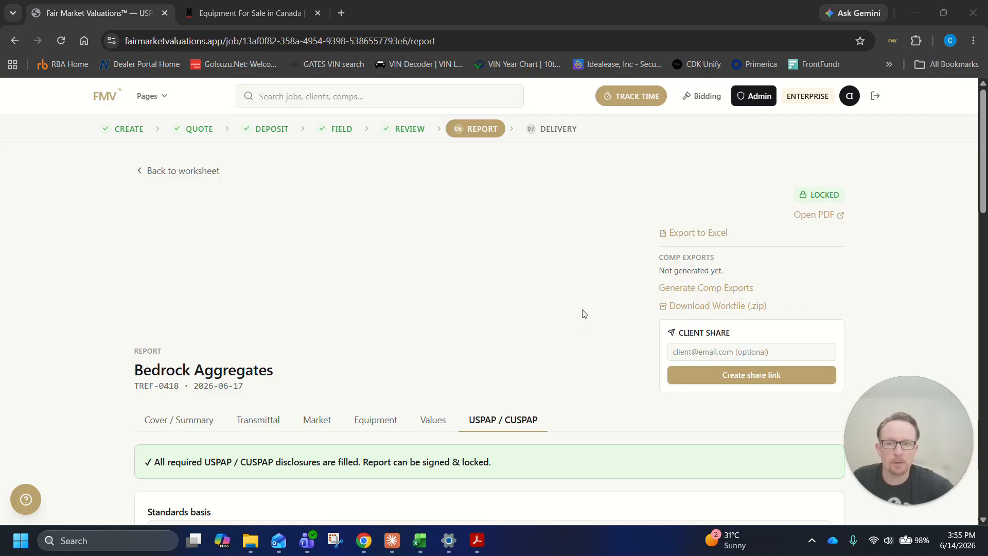
Download the Bedrock Aggregates workfile as a zip archive and open the downloaded file
click(762, 306)
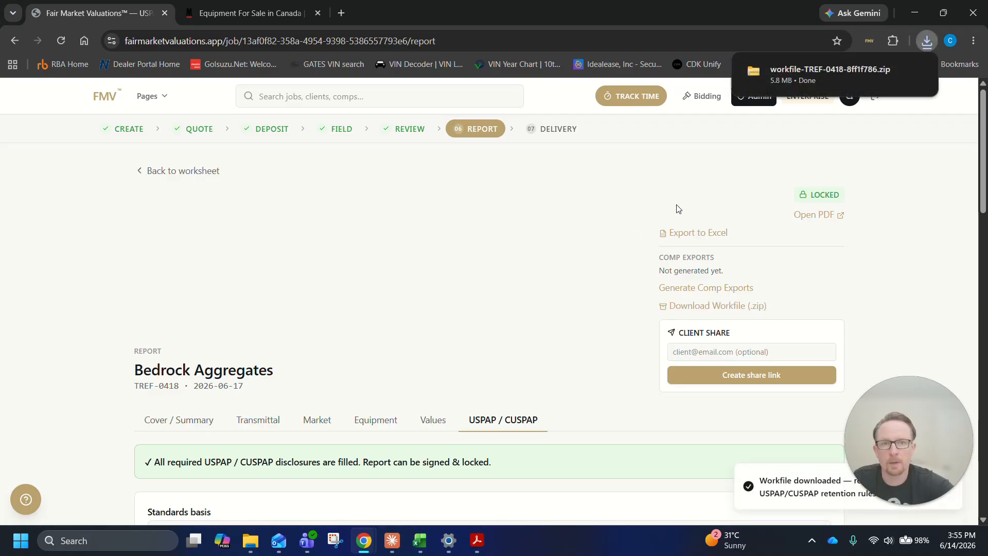
click(894, 72)
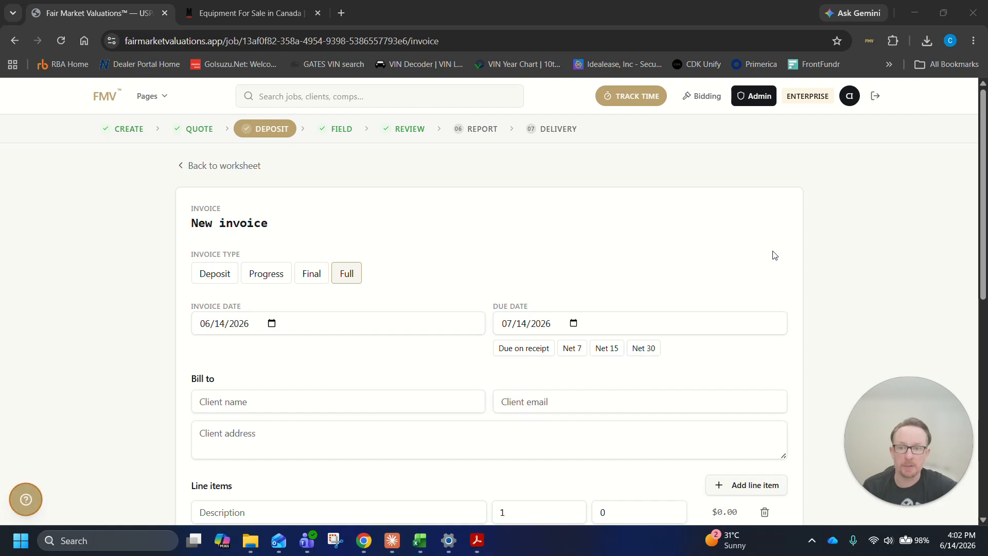
Look over the new invoice form, including its invoice type, billing details, line items, tax settings and platform fee section
scroll(443, 234, down, 8)
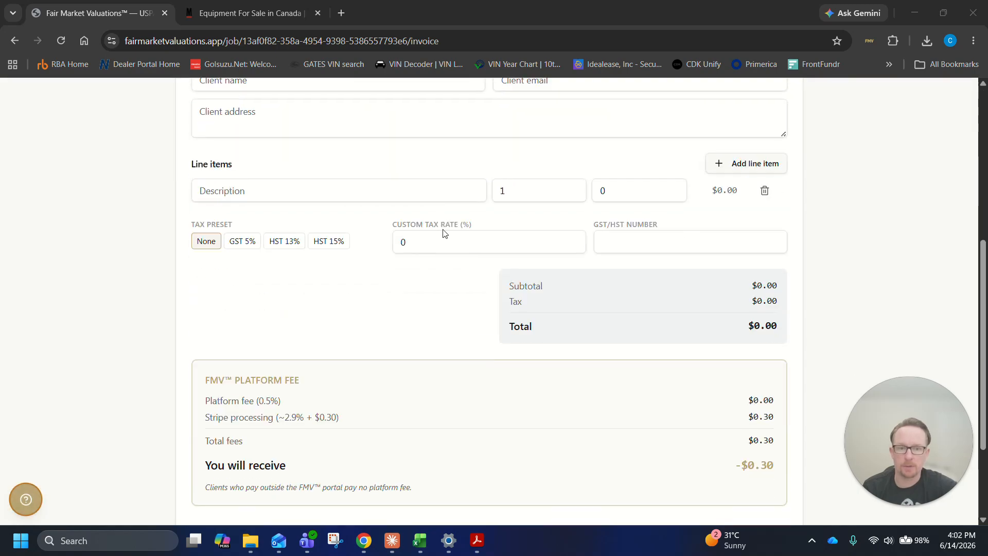
scroll(445, 234, down, 2)
scroll(594, 264, up, 9)
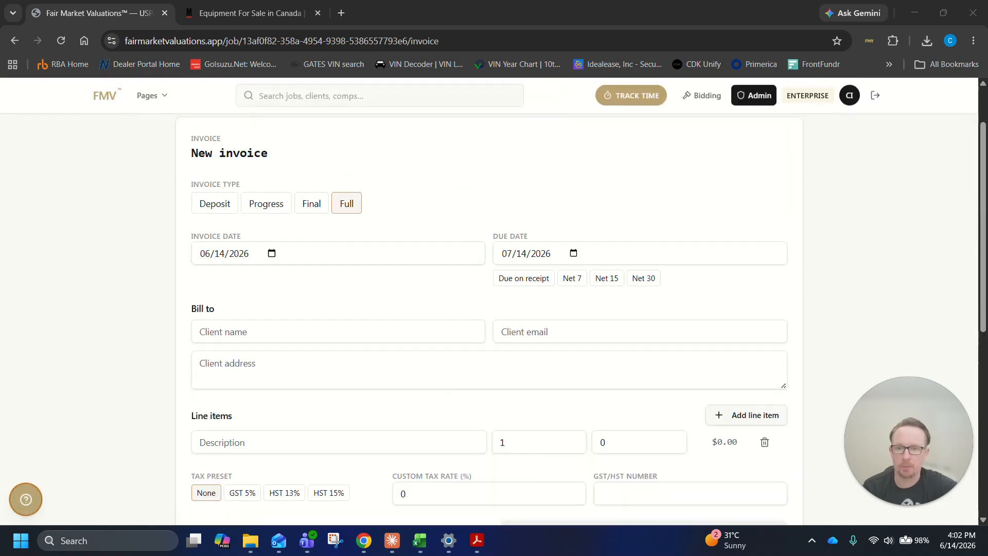